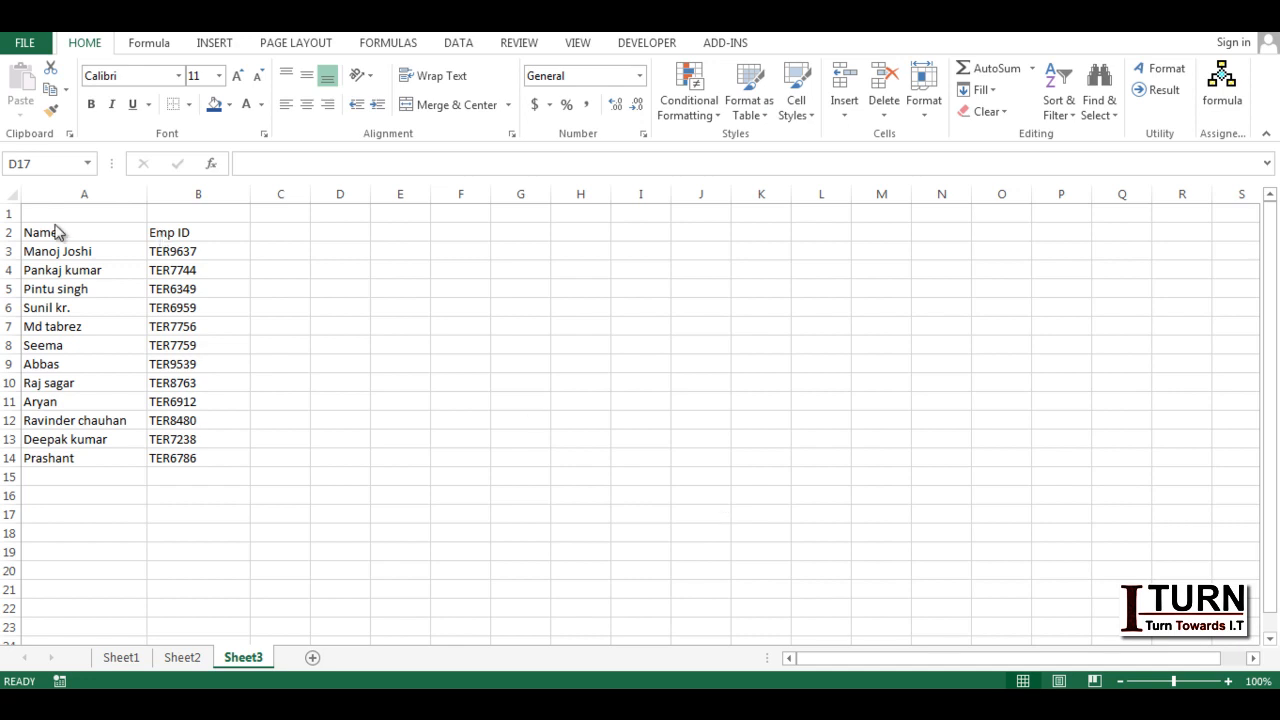
# - Insert a blank row above row 1 of the employee list
pyautogui.click(9, 213)
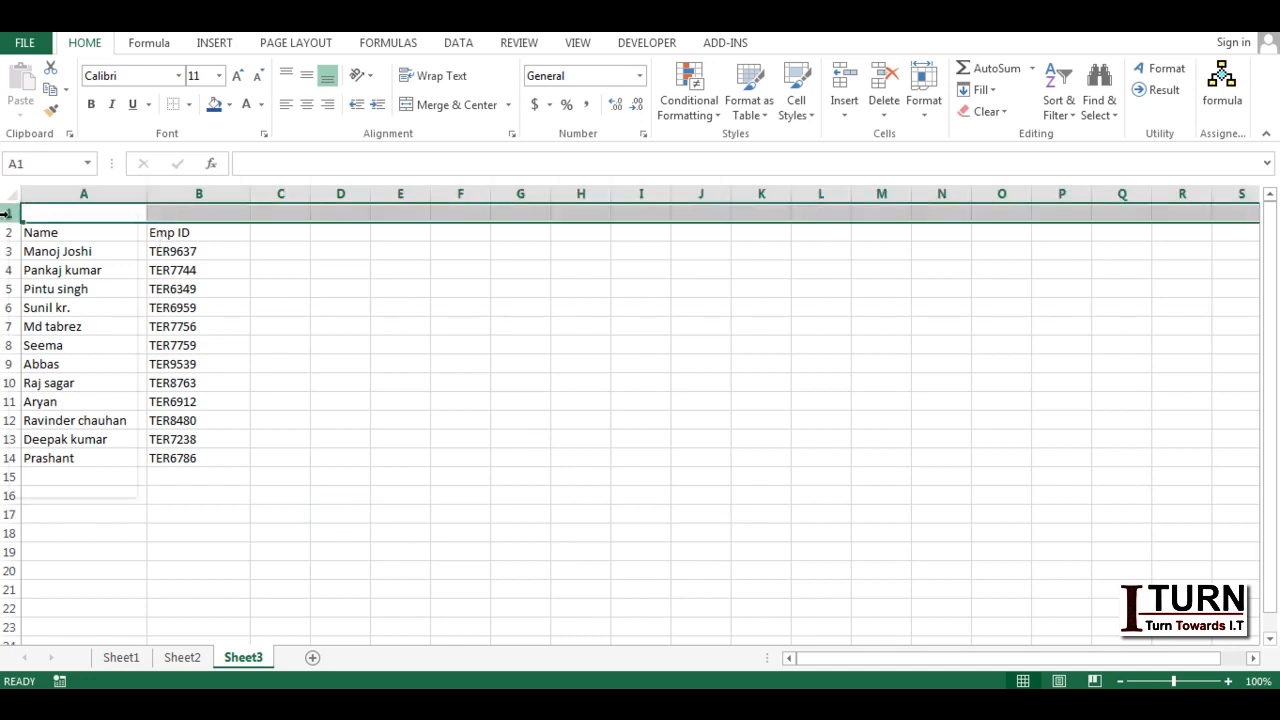
pyautogui.rightClick(9, 213)
pyautogui.click(53, 347)
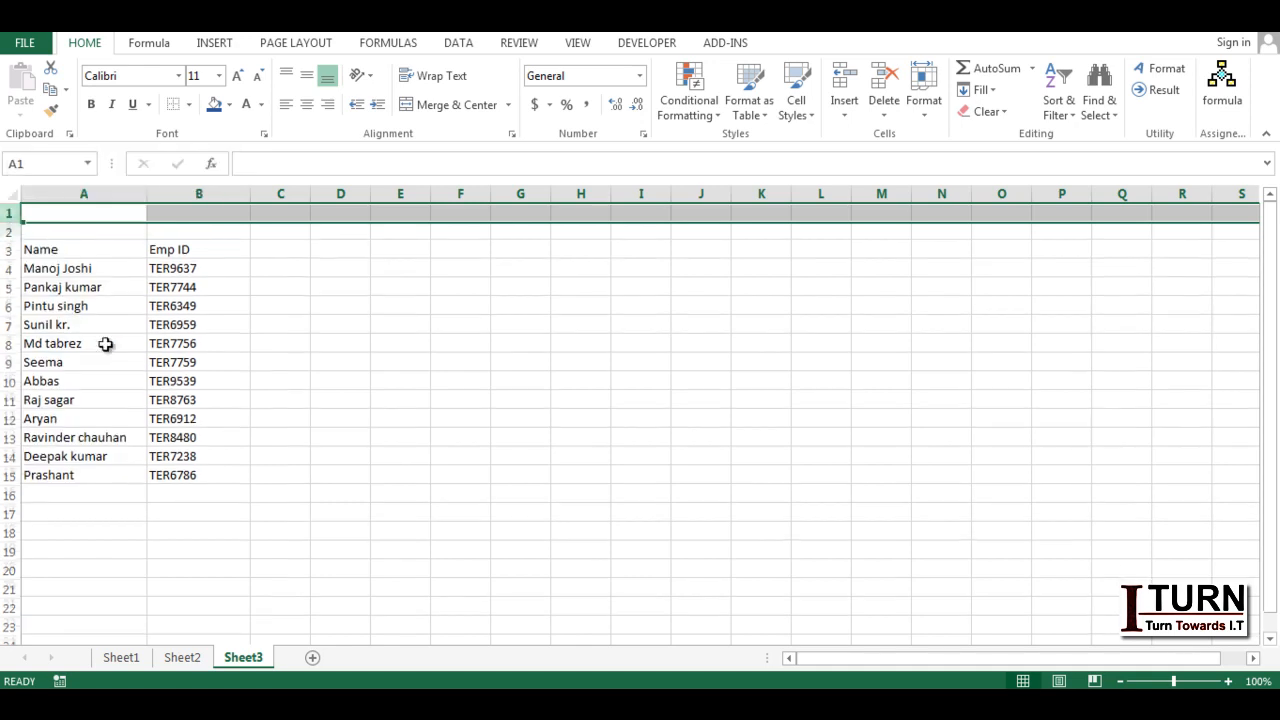
# - Merge and center the Name header across A2:A3 and align it vertically to the middle
pyautogui.click(316, 340)
pyautogui.click(109, 230)
pyautogui.moveTo(109, 230); pyautogui.dragTo(109, 246)
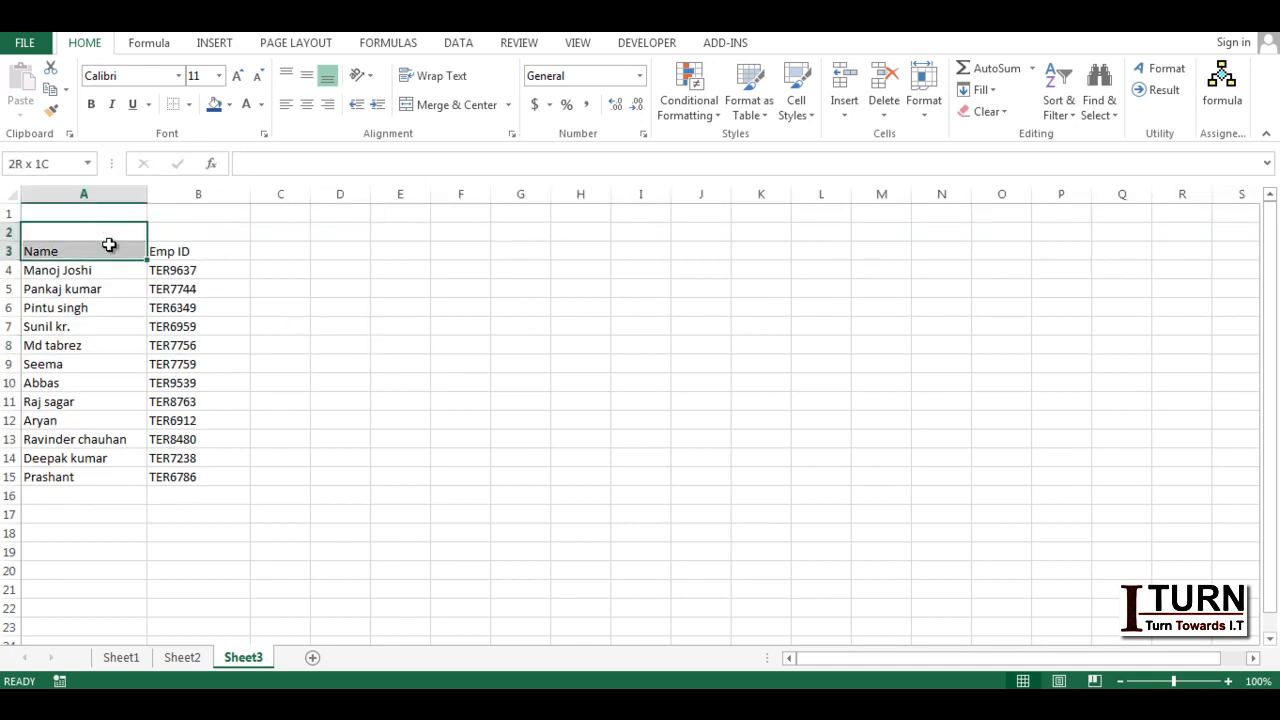
pyautogui.click(426, 108)
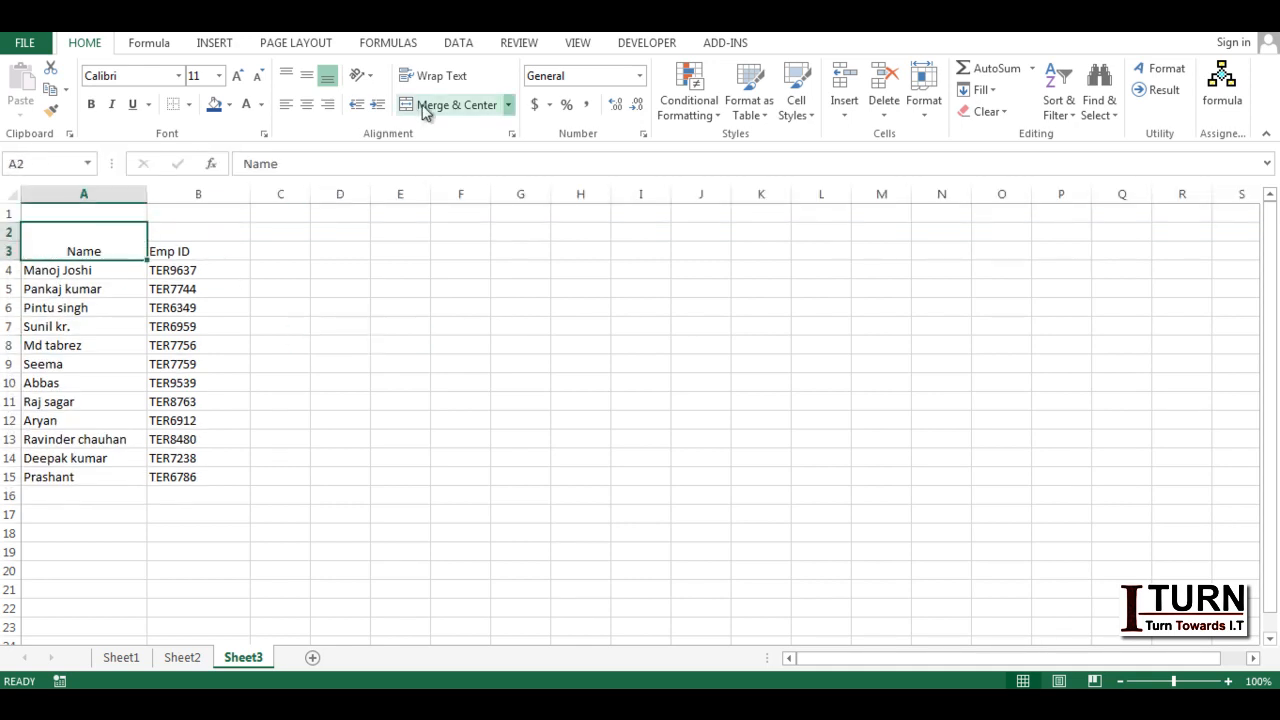
pyautogui.click(307, 76)
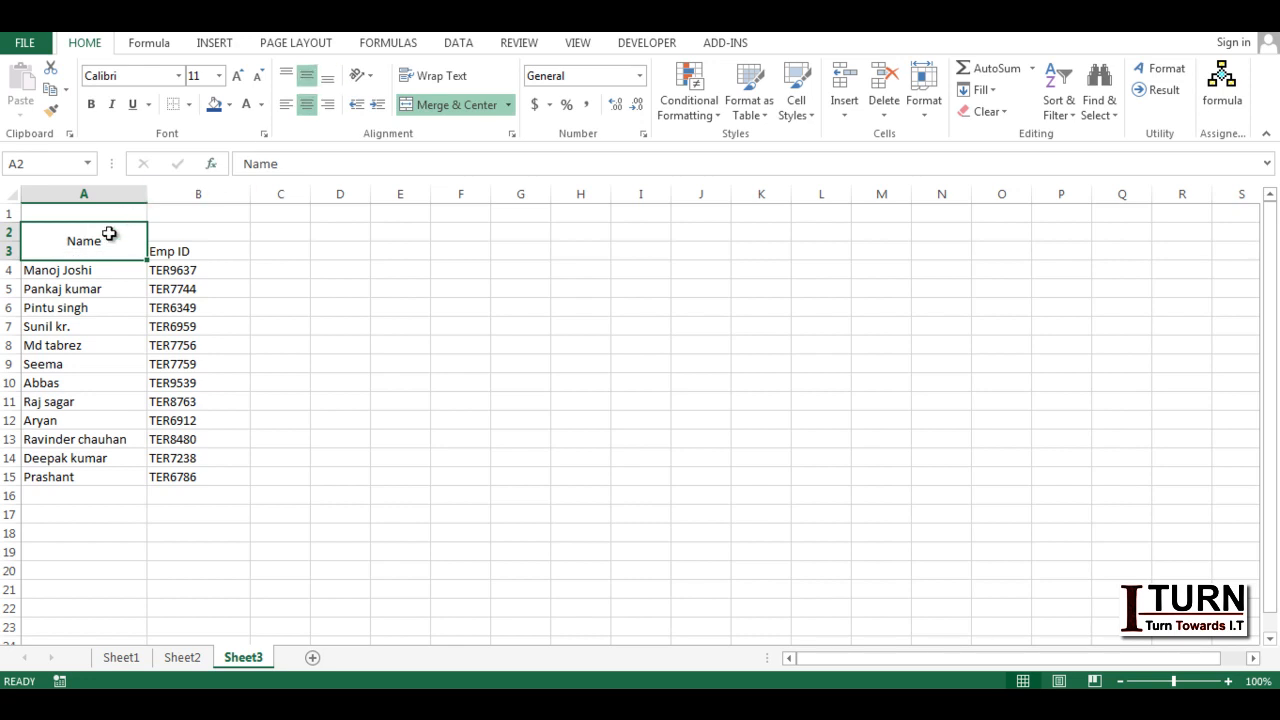
pyautogui.click(50, 110)
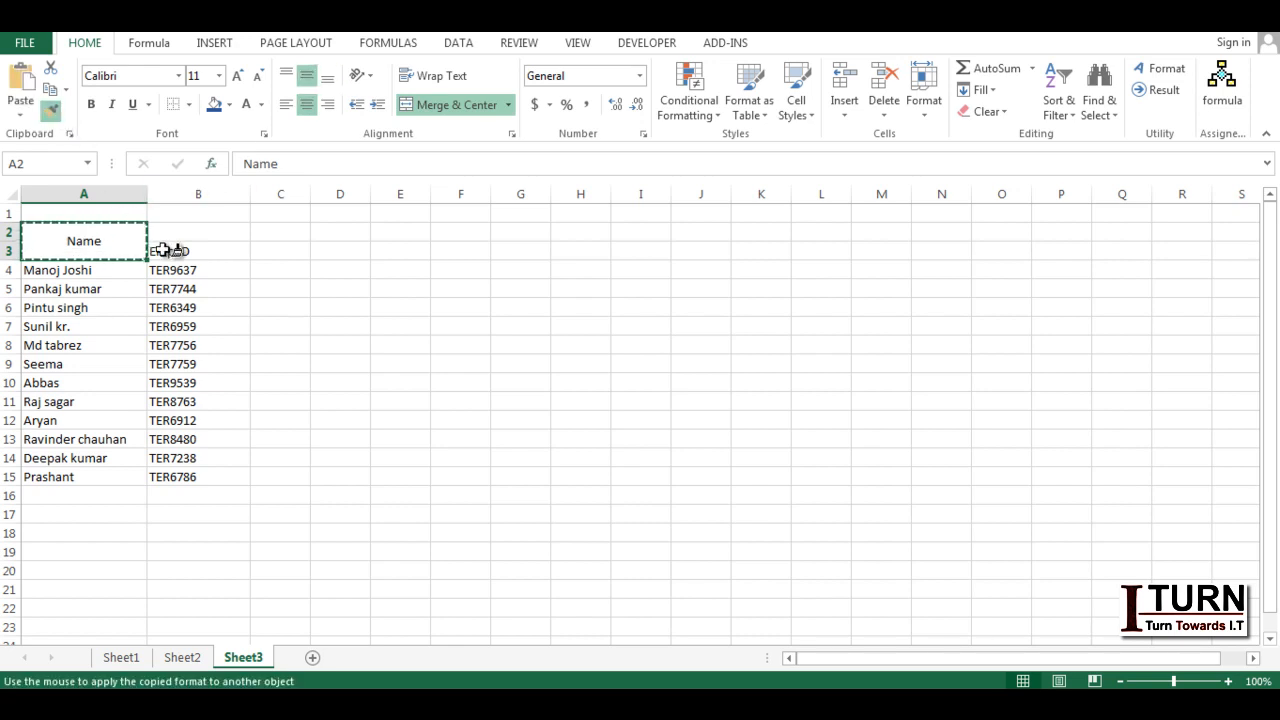
pyautogui.click(161, 250)
pyautogui.hotkey('ctrl', 'z')
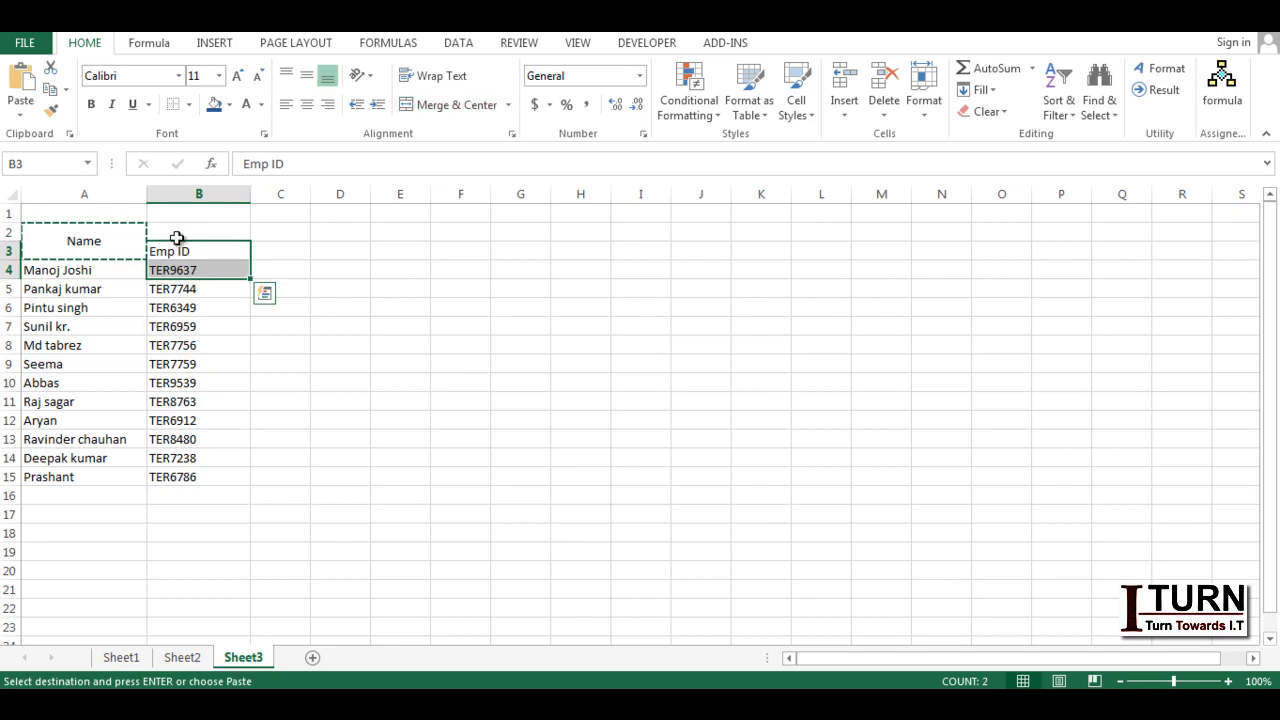
pyautogui.click(183, 232)
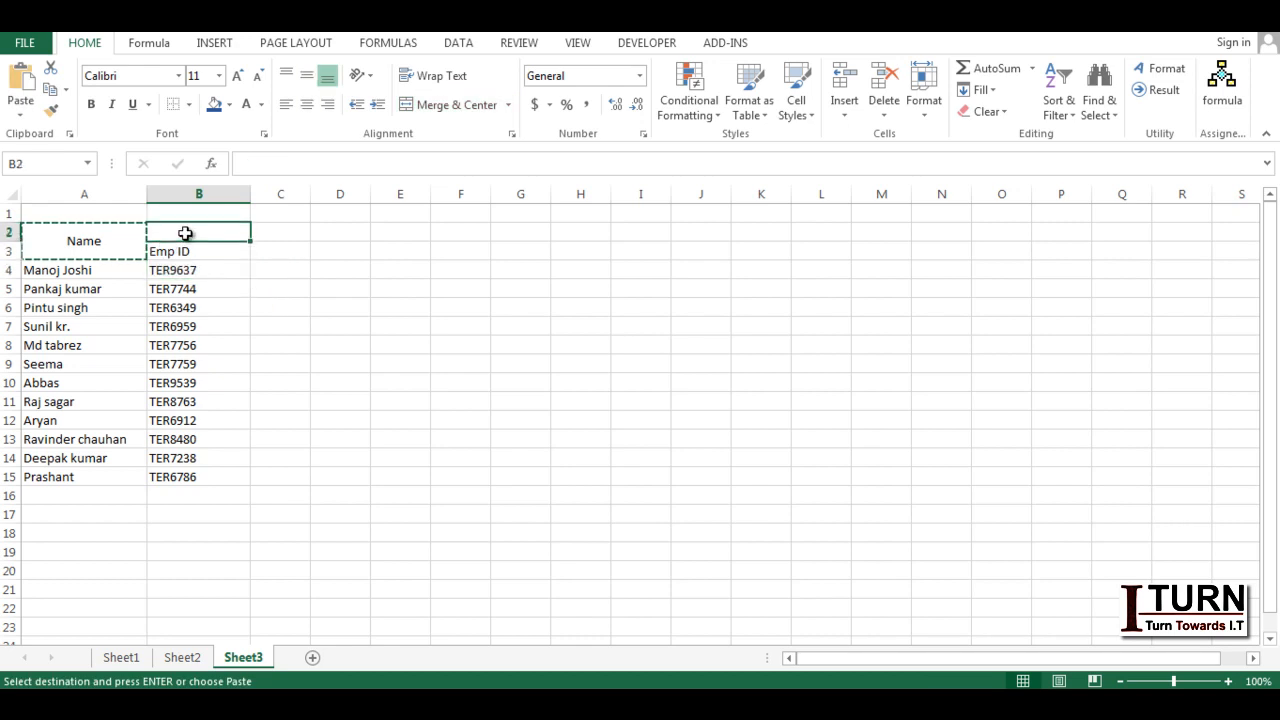
# - Copy the merged Name header's formatting onto B2:B3 with Format Painter
pyautogui.click(129, 239)
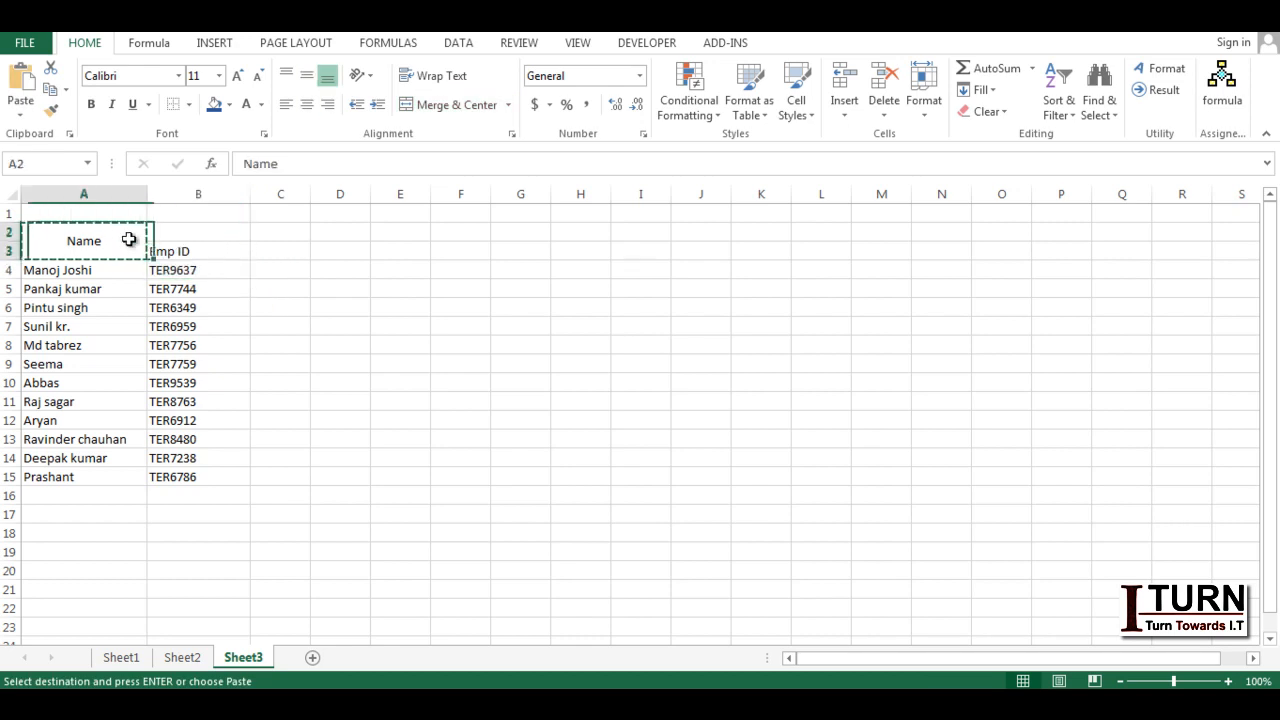
pyautogui.click(50, 110)
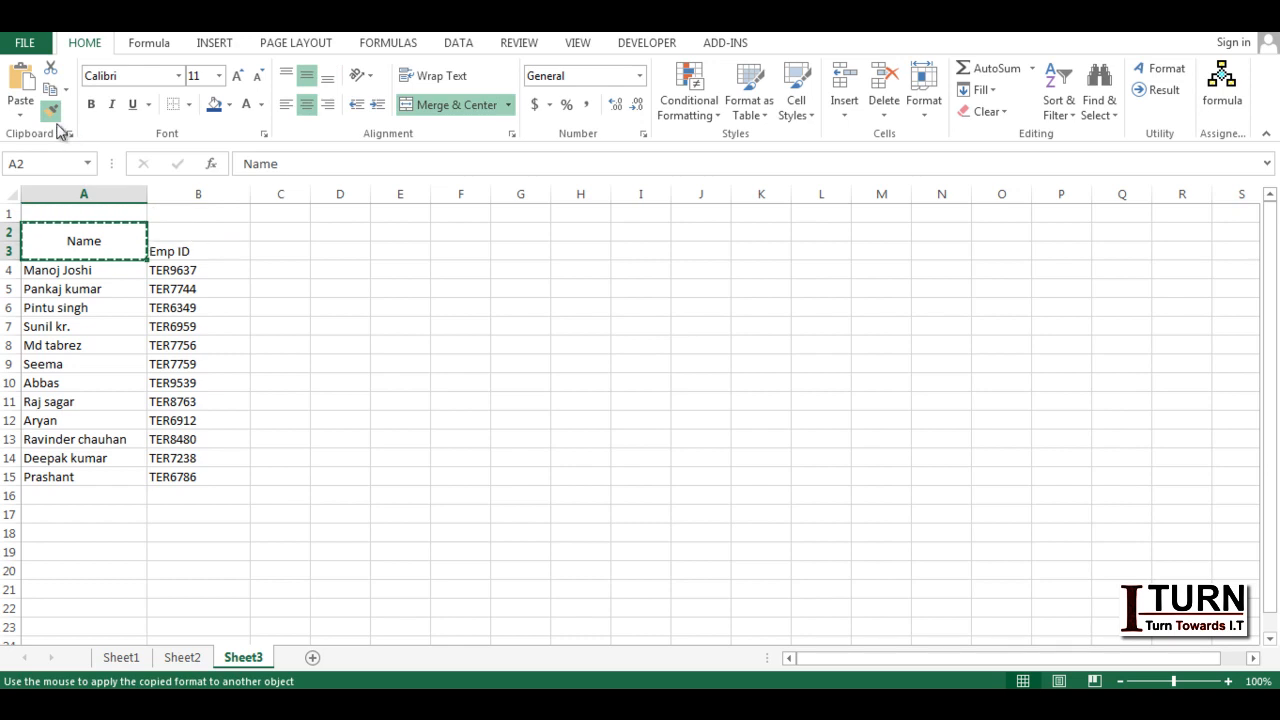
pyautogui.click(190, 227)
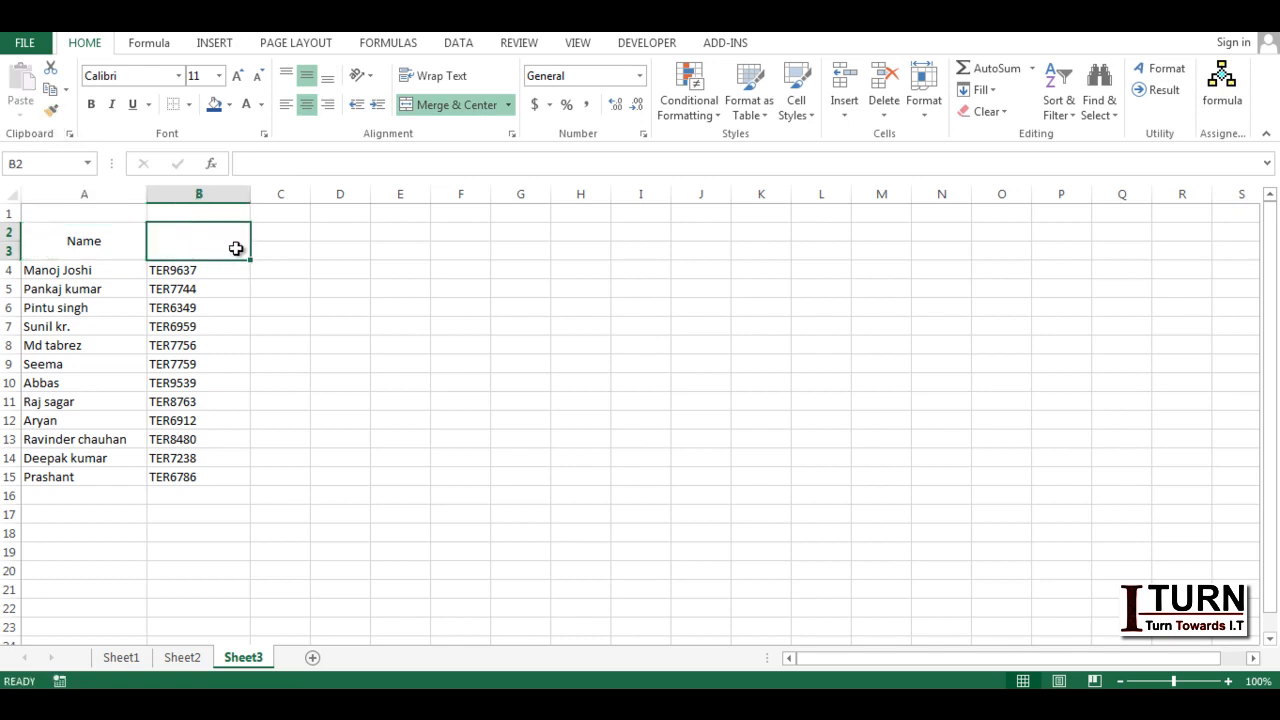
# - Enter the header "Employee ID" in the merged cell B2
pyautogui.press('capslock')
pyautogui.write('Emp IDl')
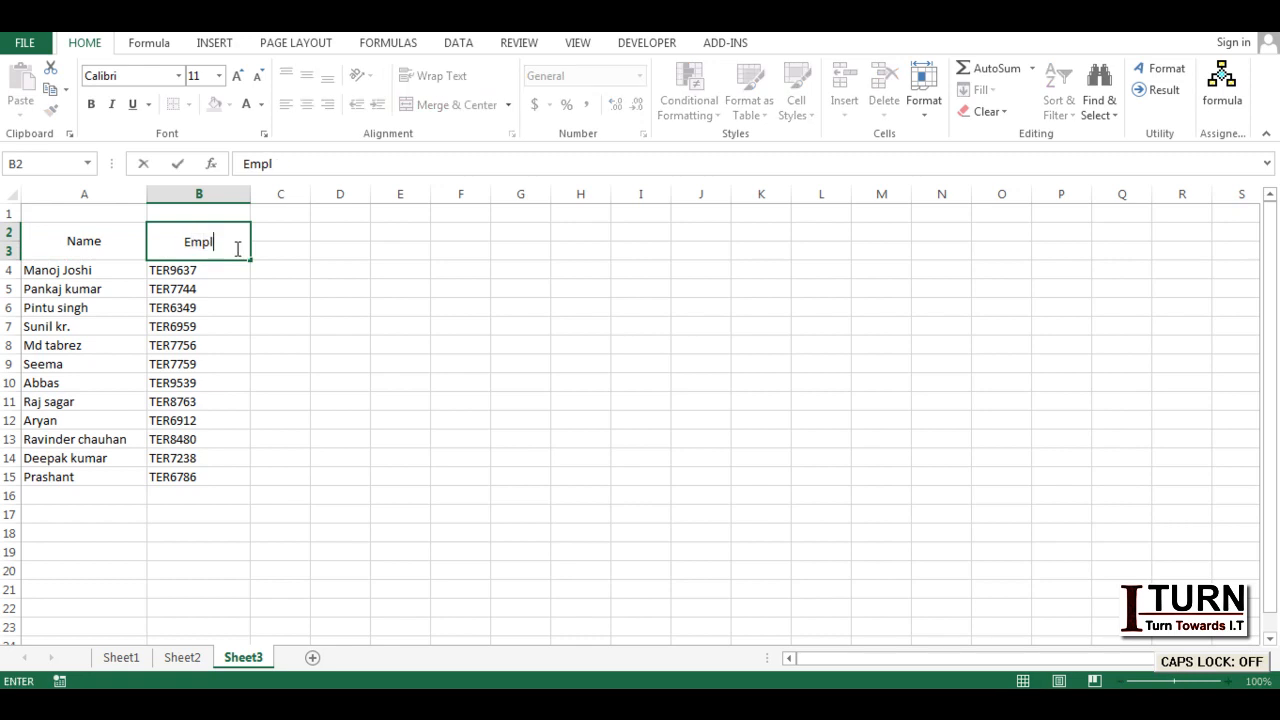
pyautogui.write('oyee')
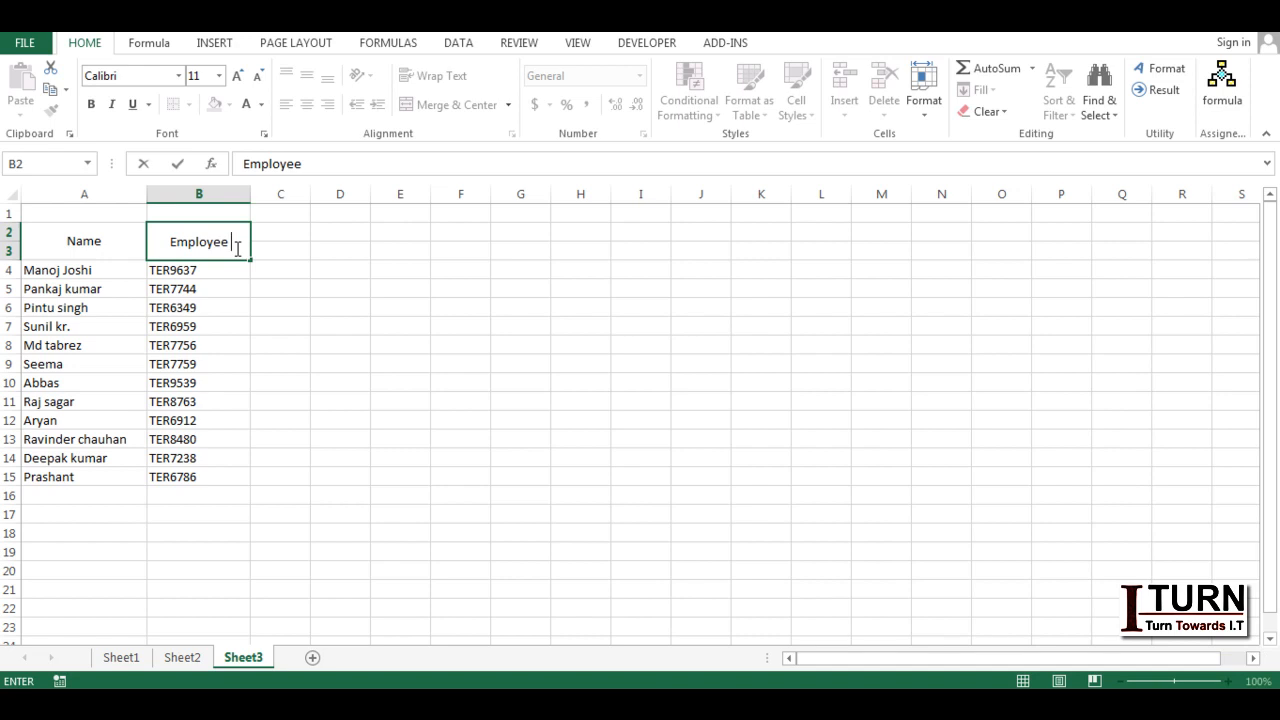
pyautogui.press('capslock')
pyautogui.write('ID')
pyautogui.press('capslock')
pyautogui.press('Return')
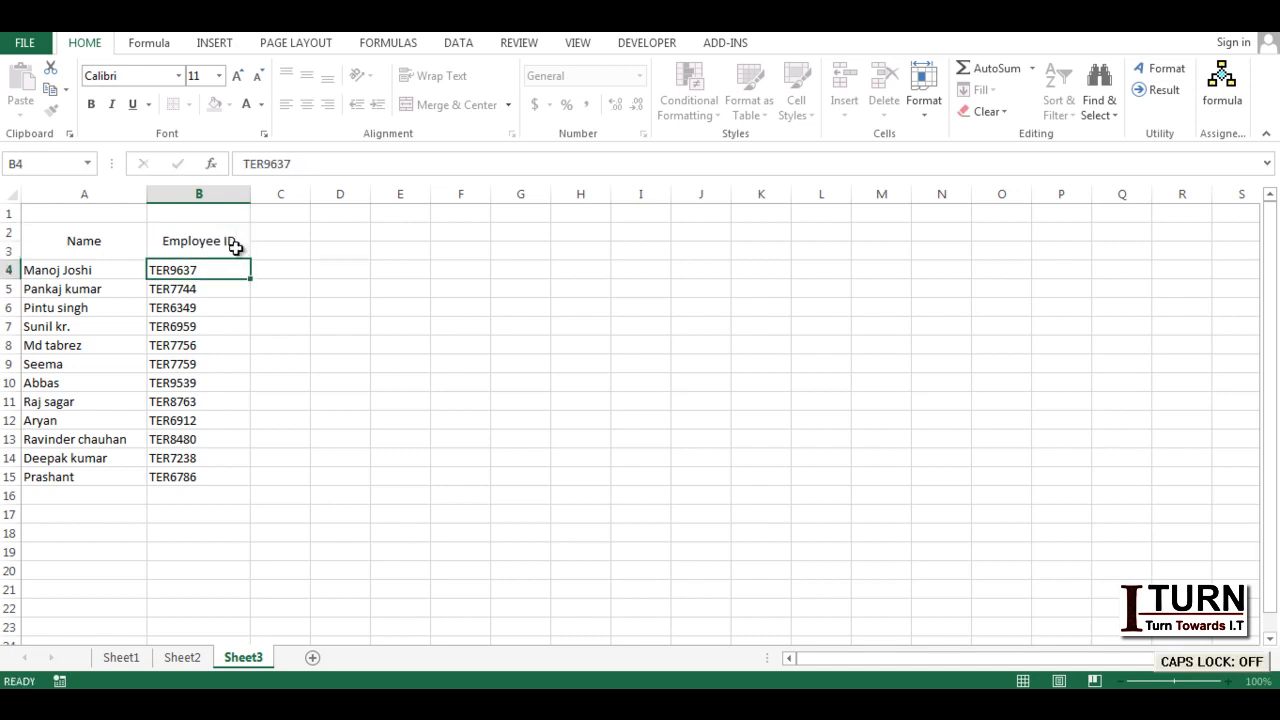
# - Enter the date 01-feb-2019 in C2 and widen column C slightly
pyautogui.click(281, 268)
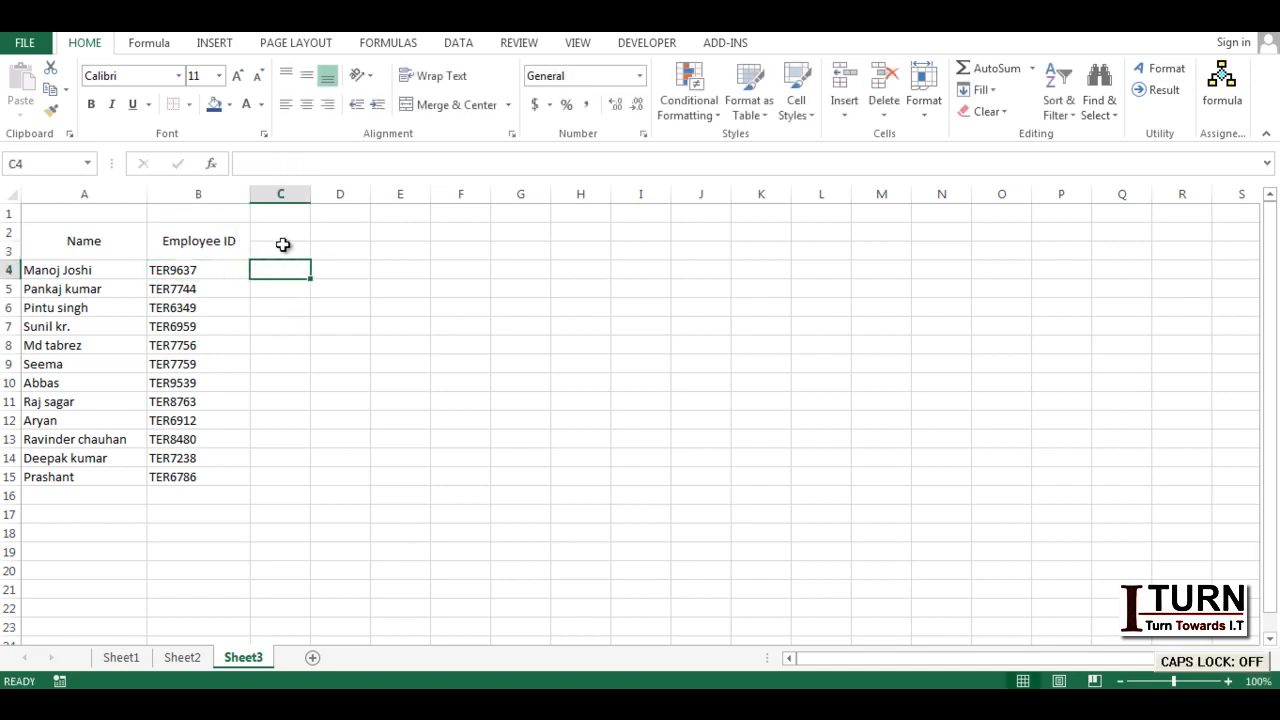
pyautogui.click(283, 233)
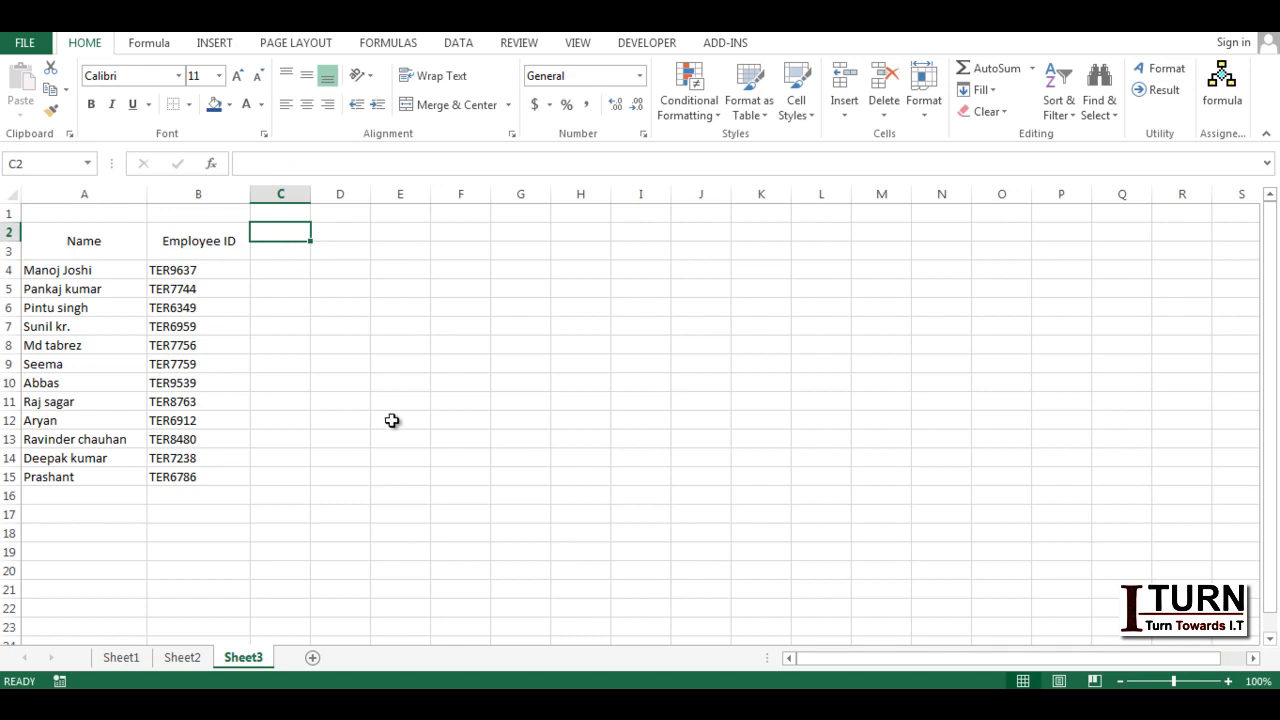
pyautogui.write('01-feb-201')
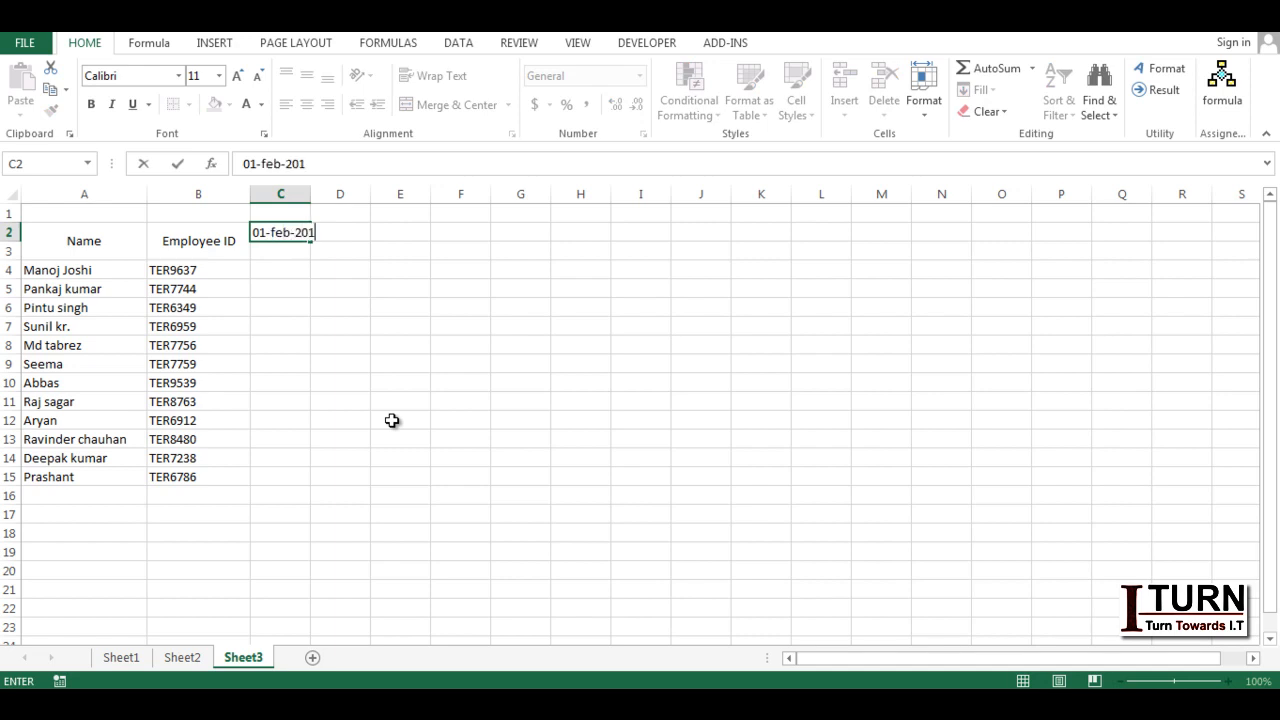
pyautogui.write('9')
pyautogui.click(322, 268)
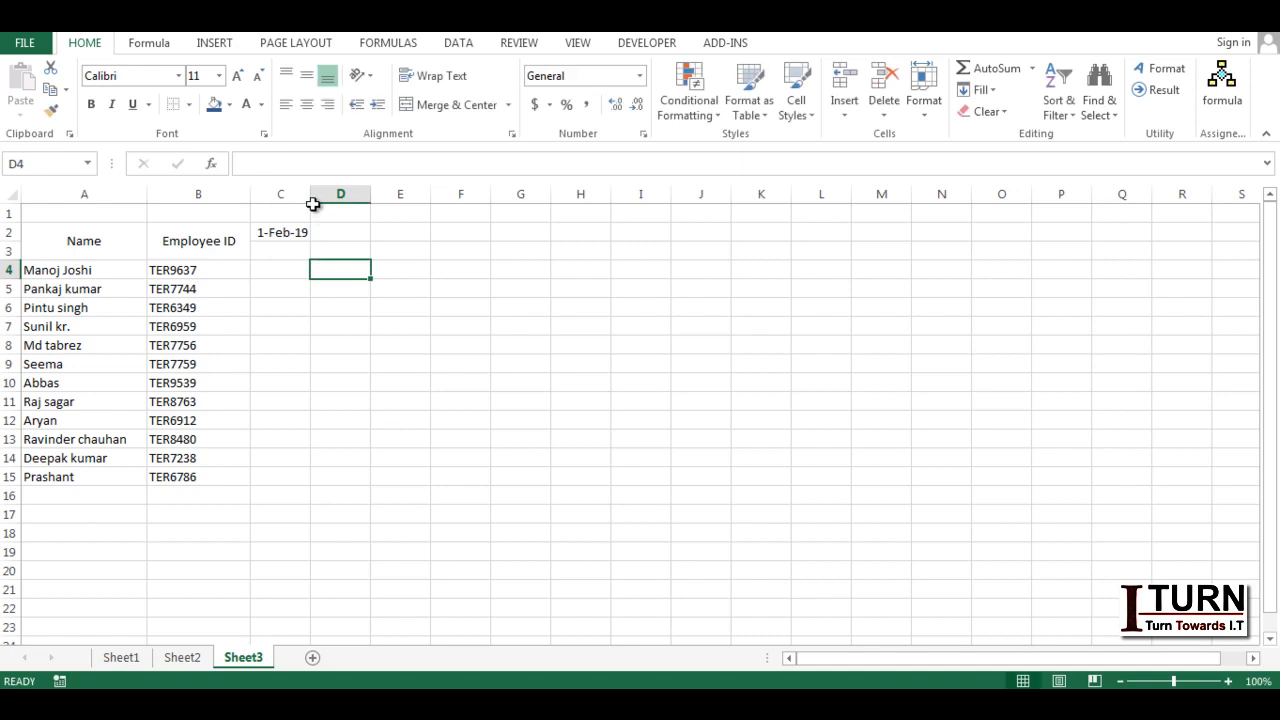
pyautogui.moveTo(310, 194); pyautogui.dragTo(331, 195)
# - Fill a daily date series along row 2 from C2, with step value 1 and a stop value of 28 February 2019
pyautogui.click(311, 234)
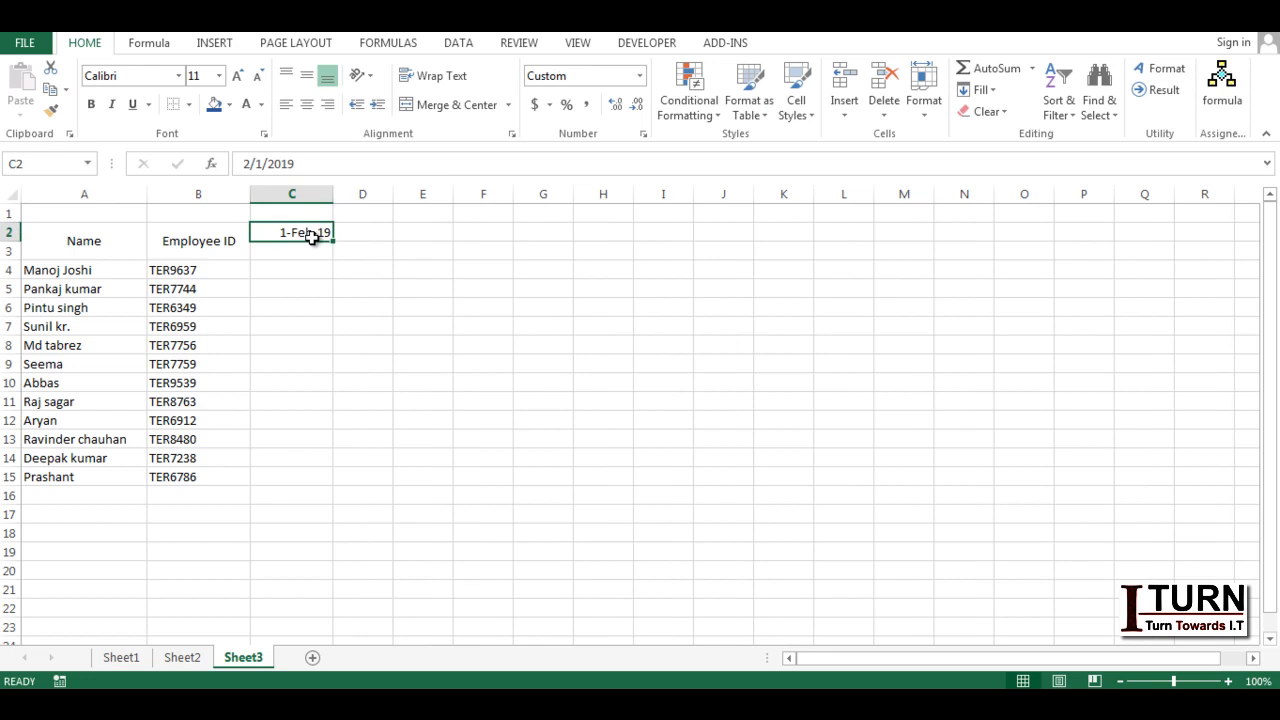
pyautogui.moveTo(334, 244); pyautogui.dragTo(310, 233)
pyautogui.click(990, 92)
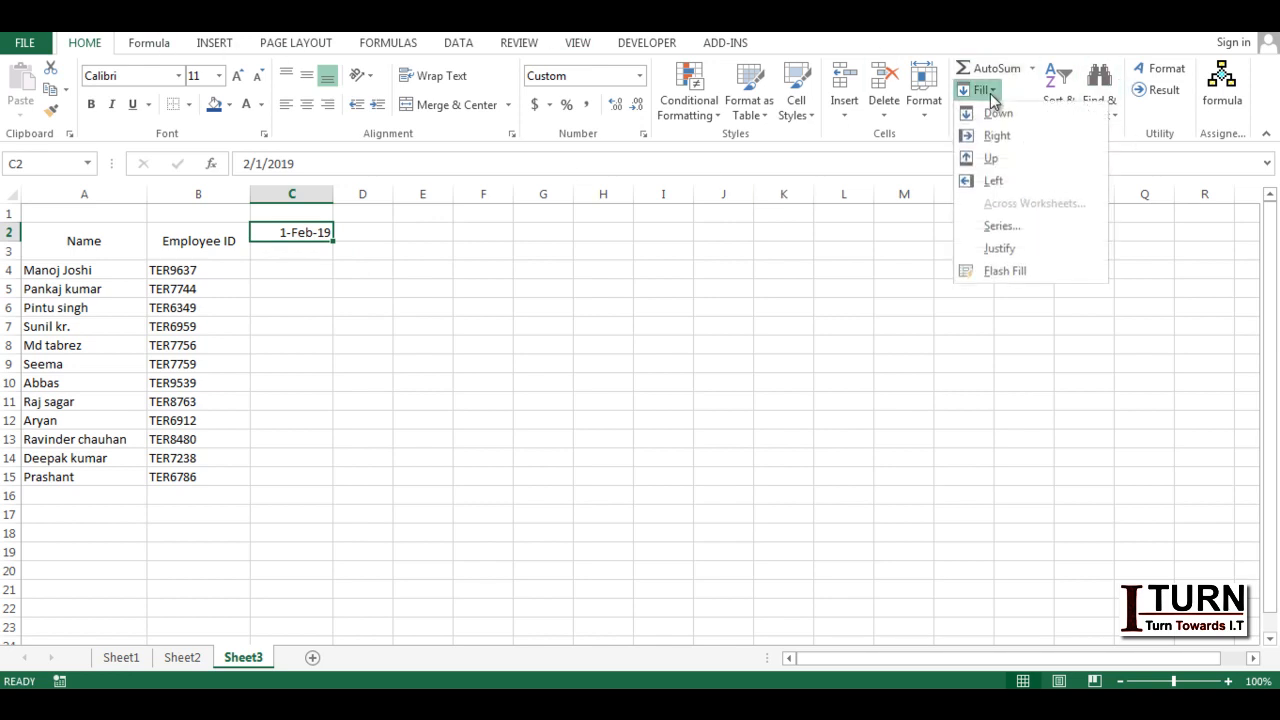
pyautogui.click(1005, 232)
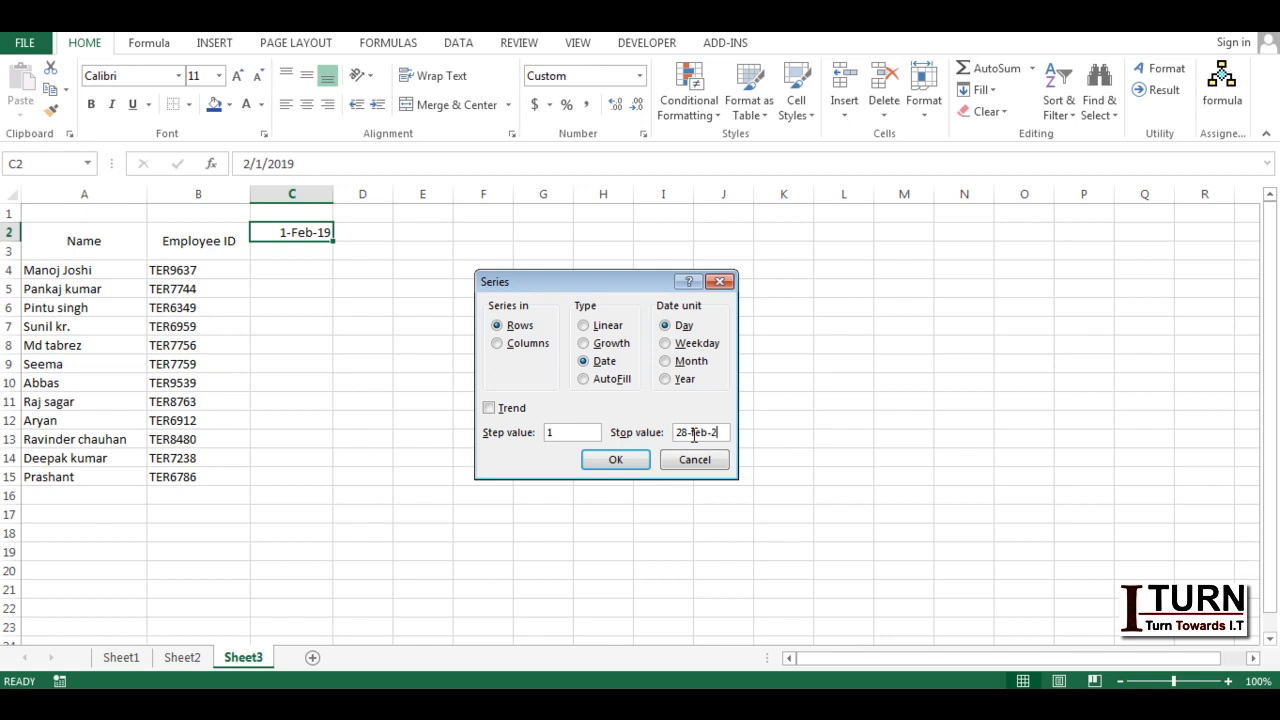
pyautogui.click(638, 460)
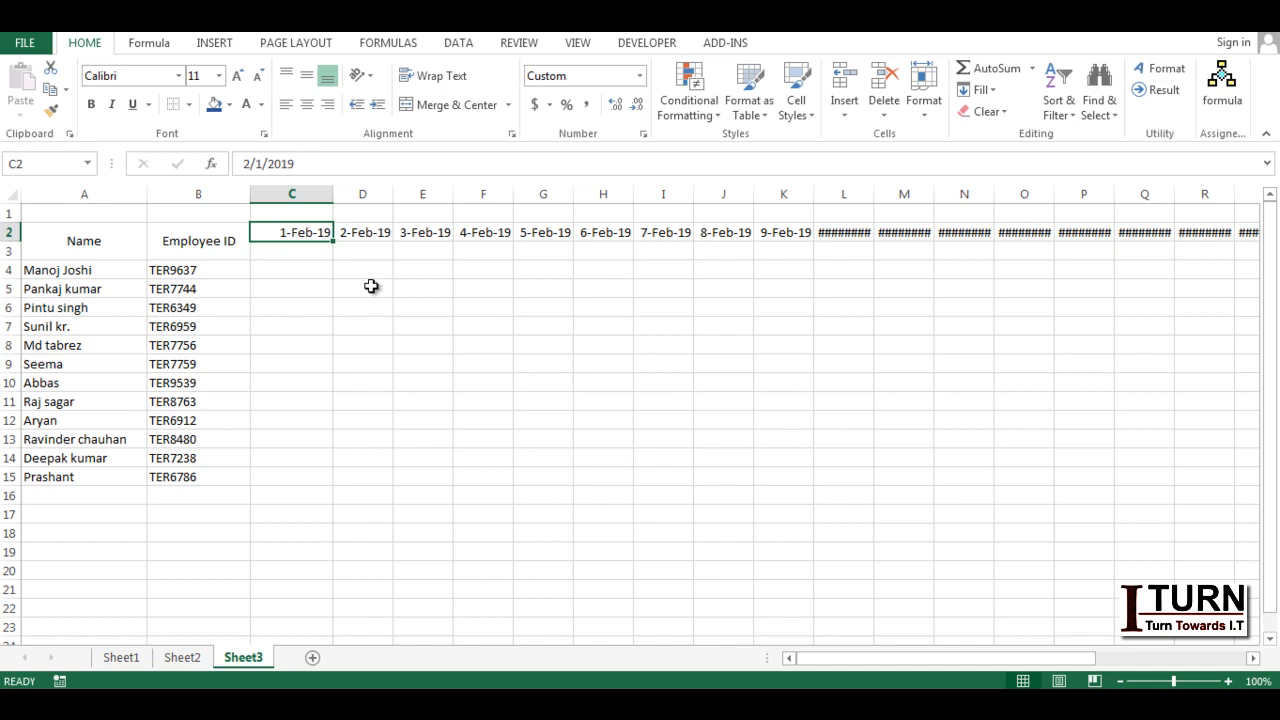
# - Enter the formula =C2 in C3 to reference the date above it
pyautogui.click(318, 261)
pyautogui.write('=')
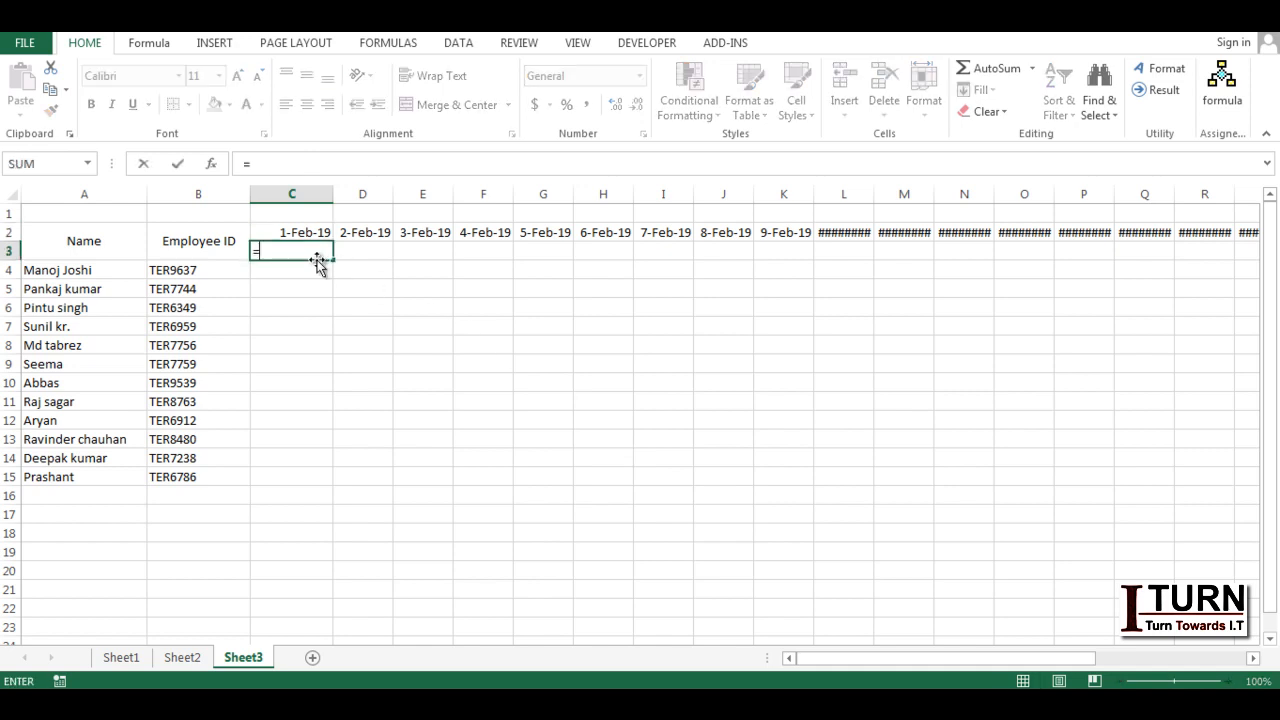
pyautogui.click(307, 232)
pyautogui.press('Return')
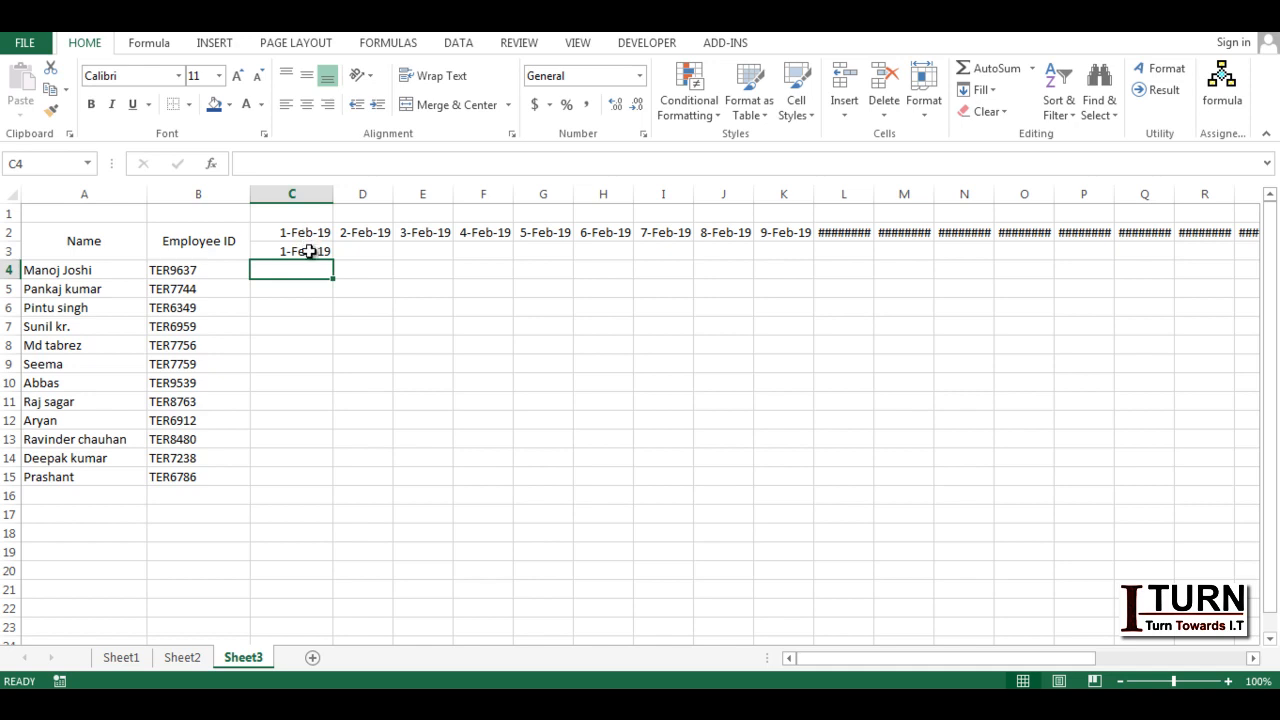
# - Apply the custom number format dddd to C3 so the date displays as a weekday name
pyautogui.click(306, 251)
pyautogui.click(644, 134)
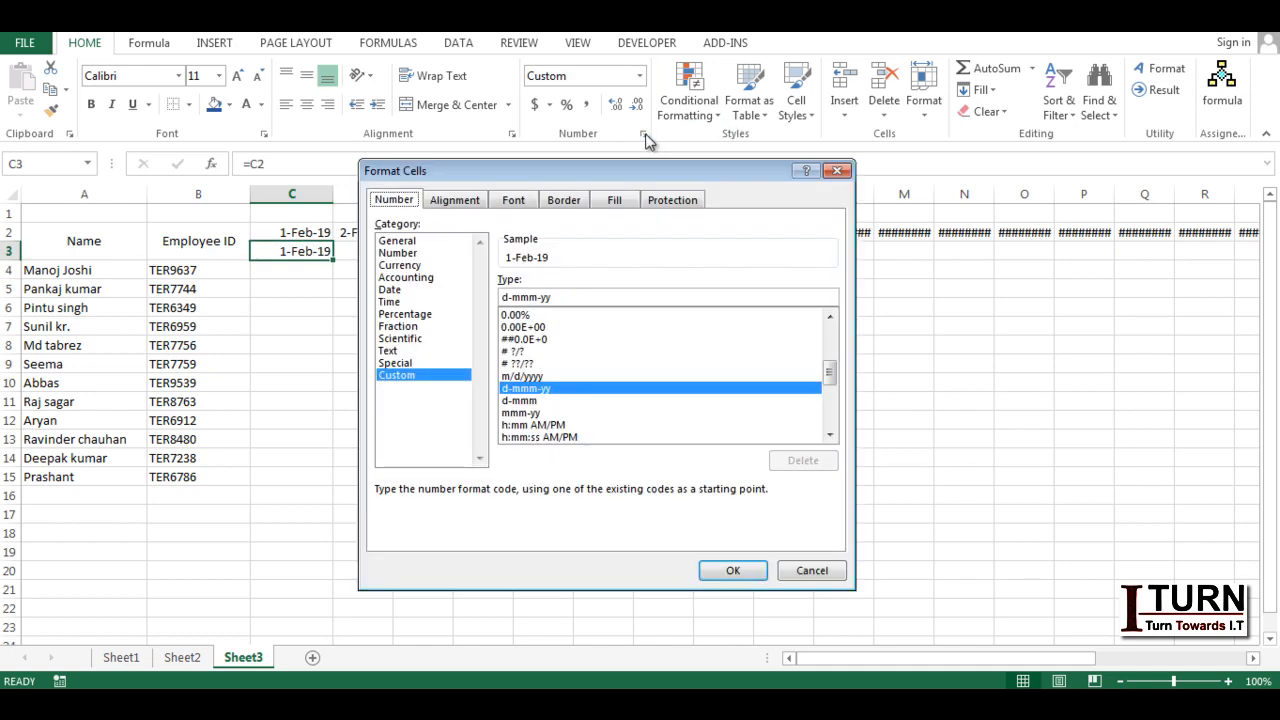
pyautogui.moveTo(568, 297); pyautogui.dragTo(494, 299)
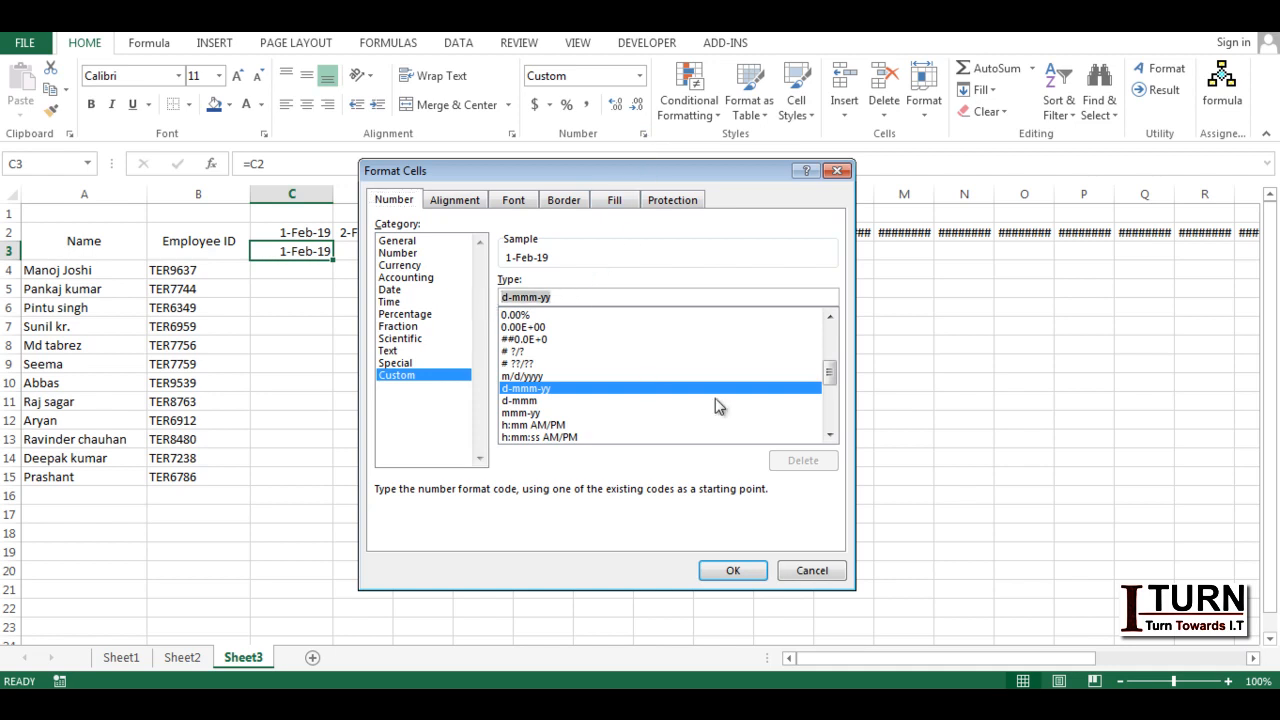
pyautogui.write('dddd')
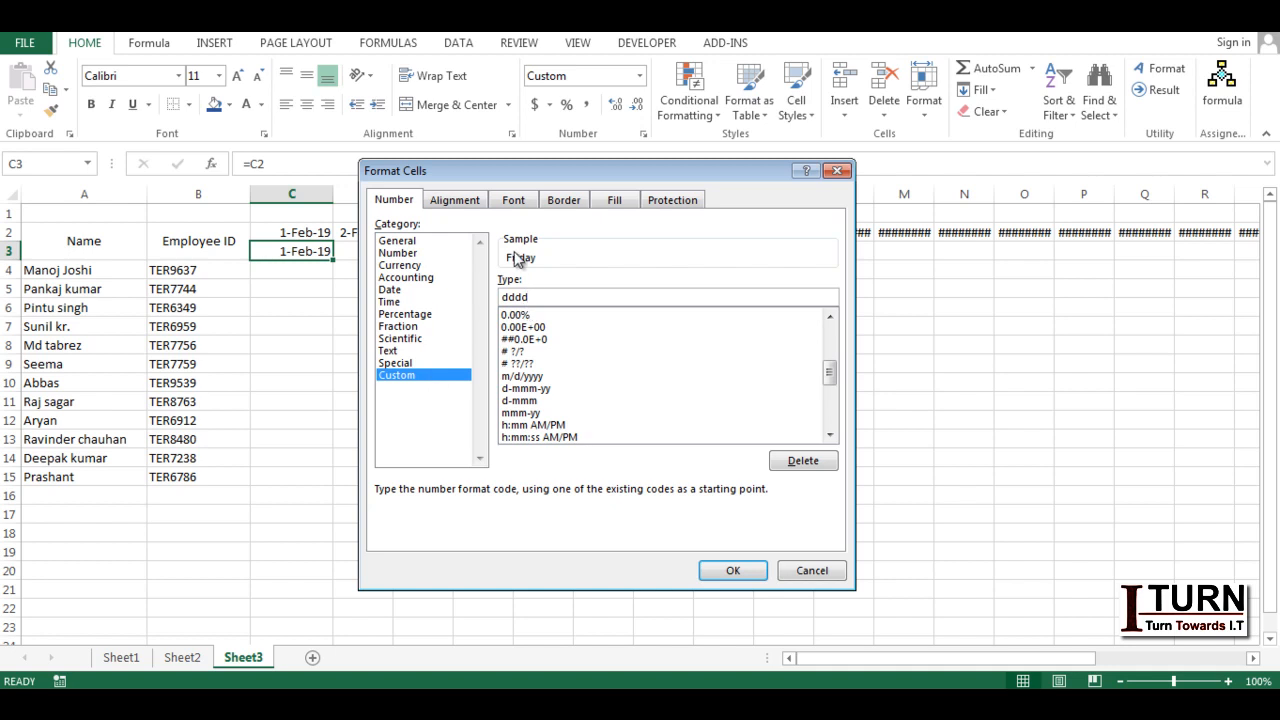
pyautogui.click(731, 572)
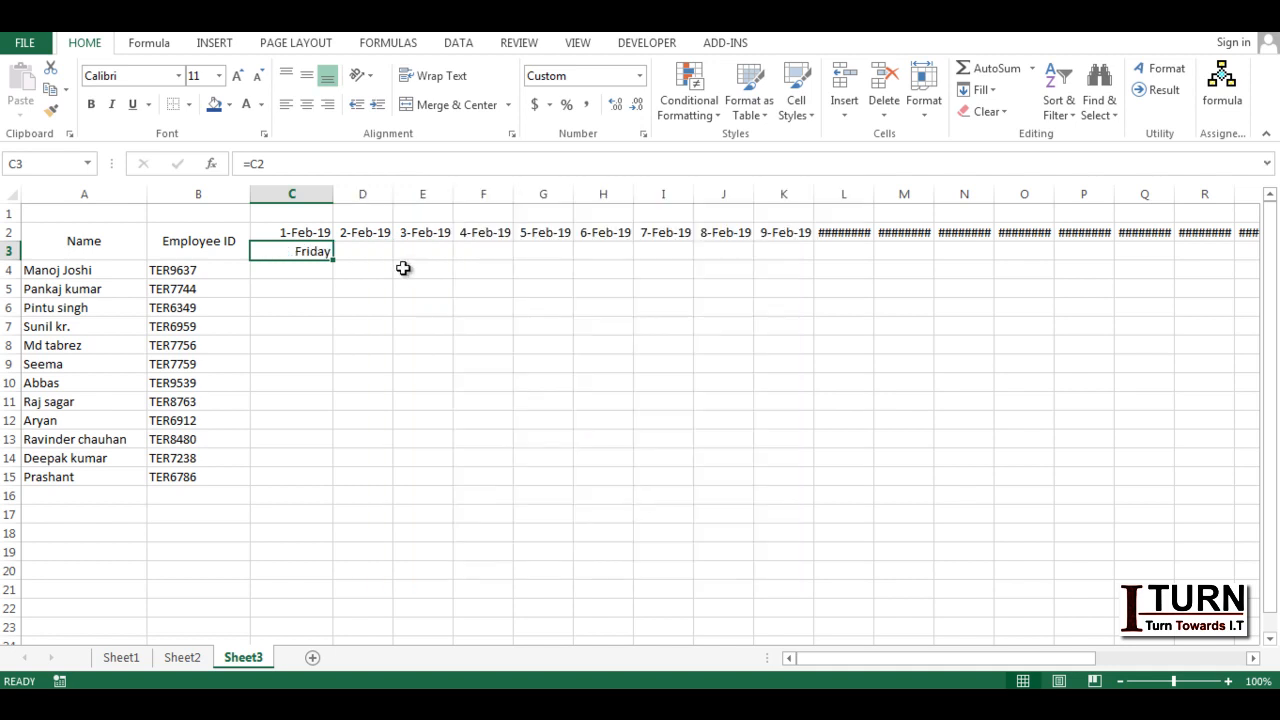
# - Fill the weekday formula from C3 rightward through AD3, under the last date in row 2
pyautogui.click(355, 234)
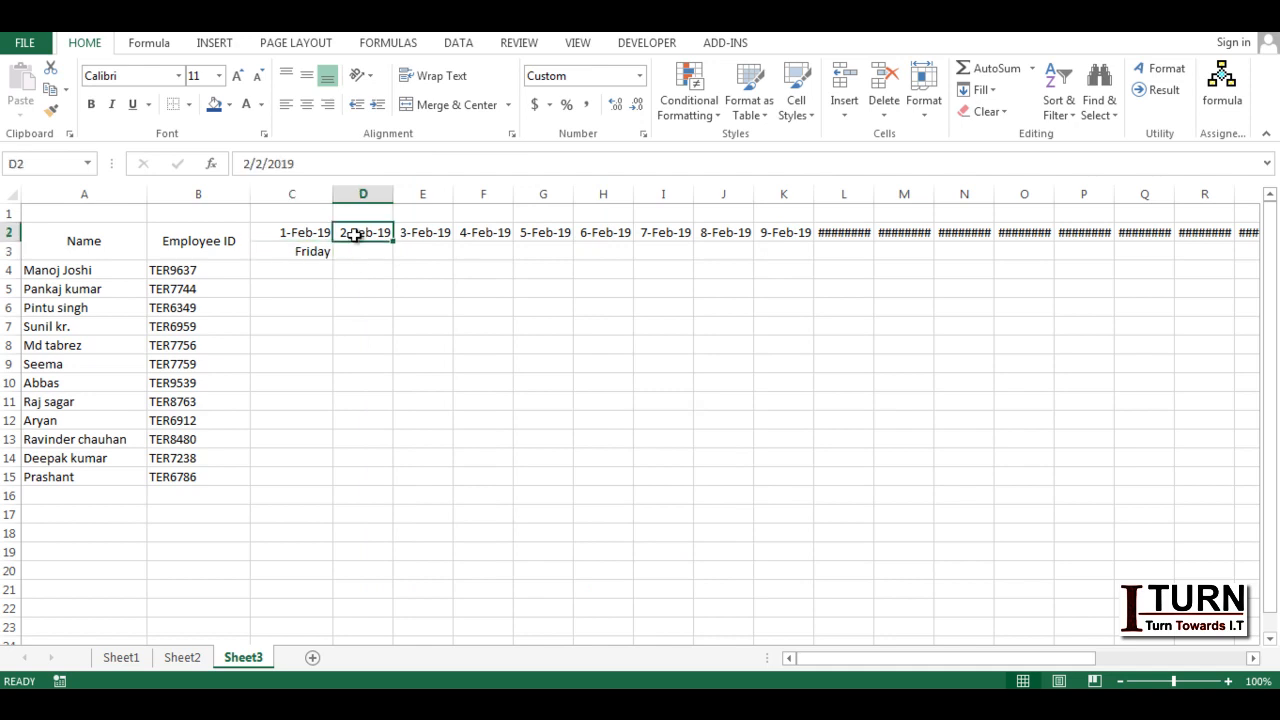
pyautogui.hotkey('ctrl', 'Right')
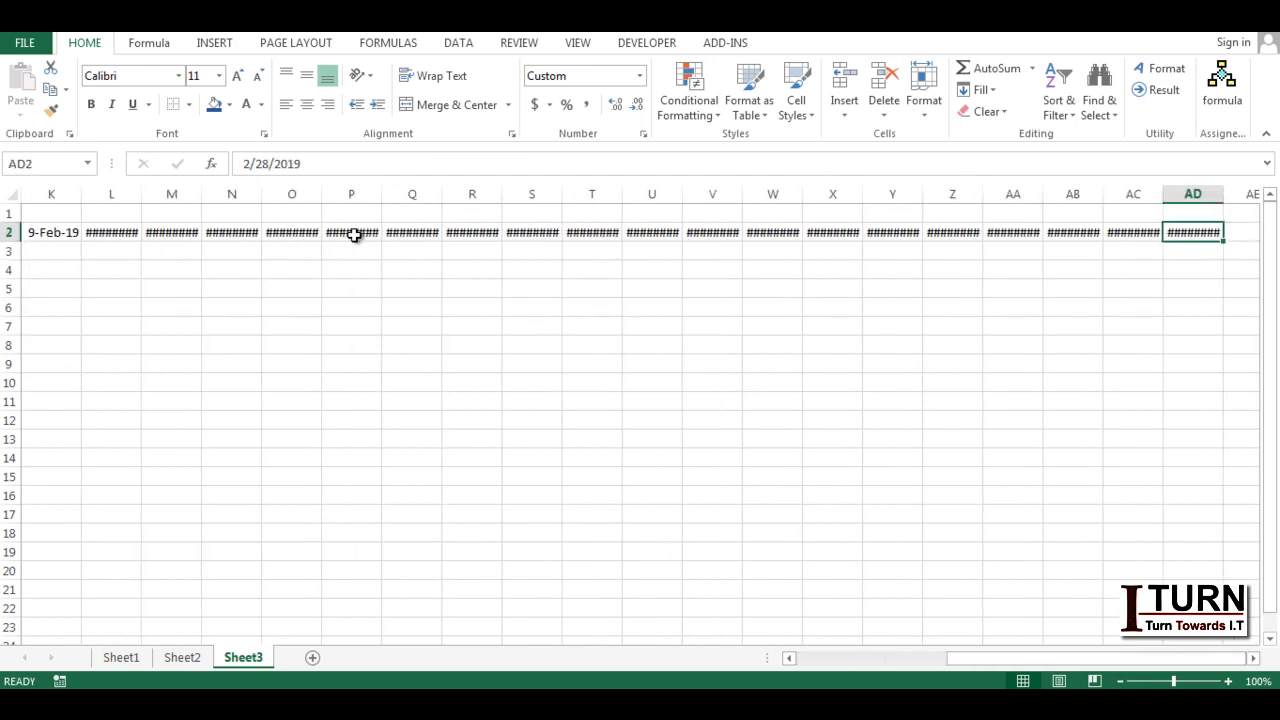
pyautogui.press('Down')
pyautogui.hotkey('ctrl', 'shift', 'Left')
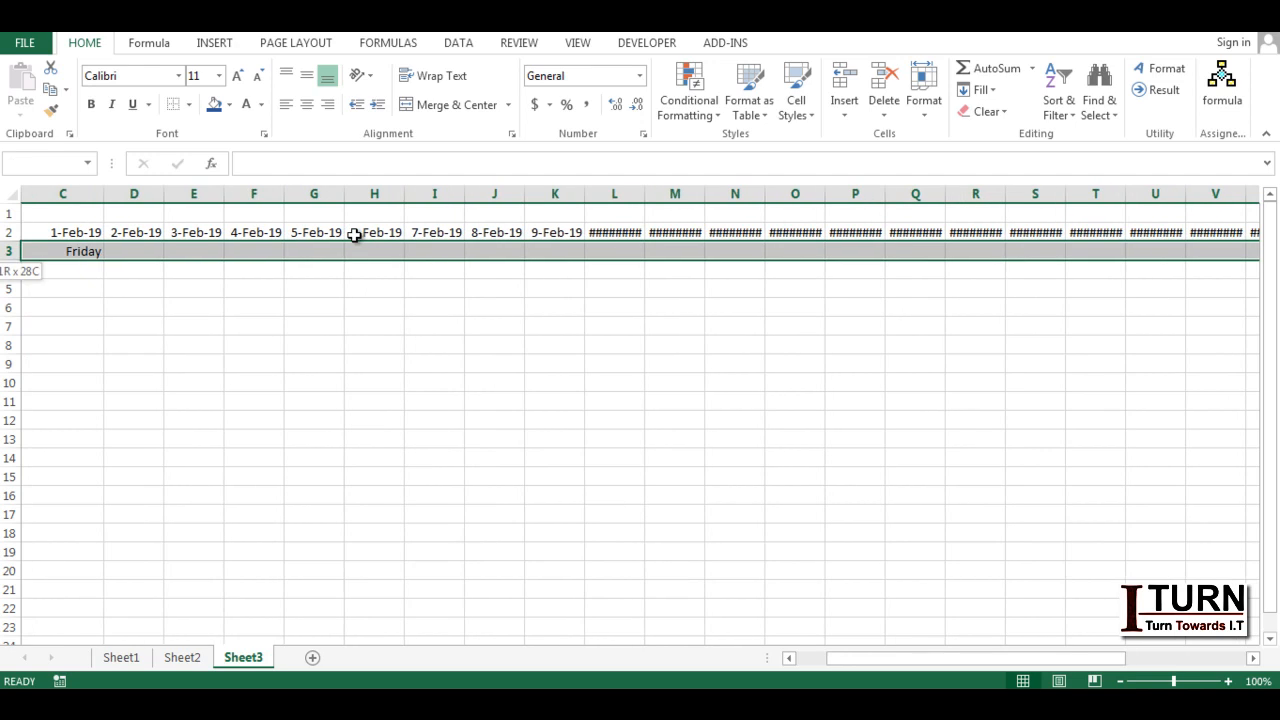
pyautogui.keyDown('ctrl'); pyautogui.click(355, 234); pyautogui.keyUp('ctrl')
pyautogui.hotkey('ctrl', 'r')
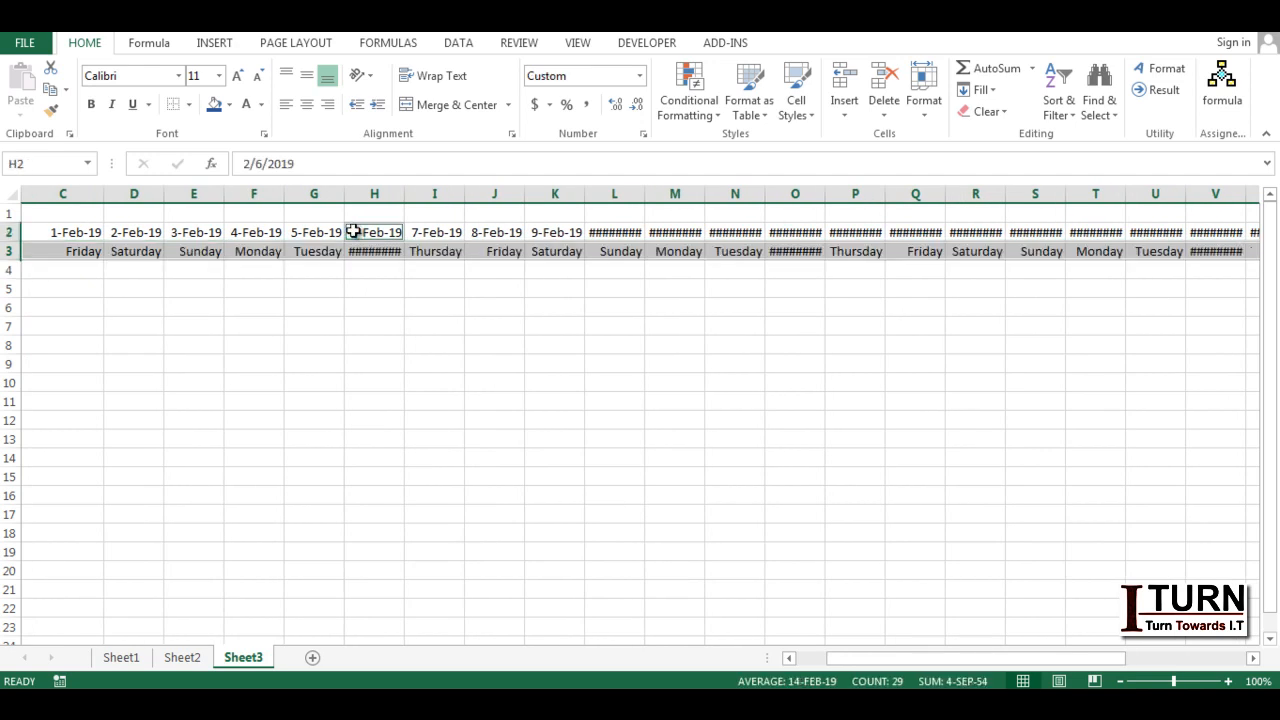
# - AutoFit the width of column H to its date and weekday contents
pyautogui.click(358, 251)
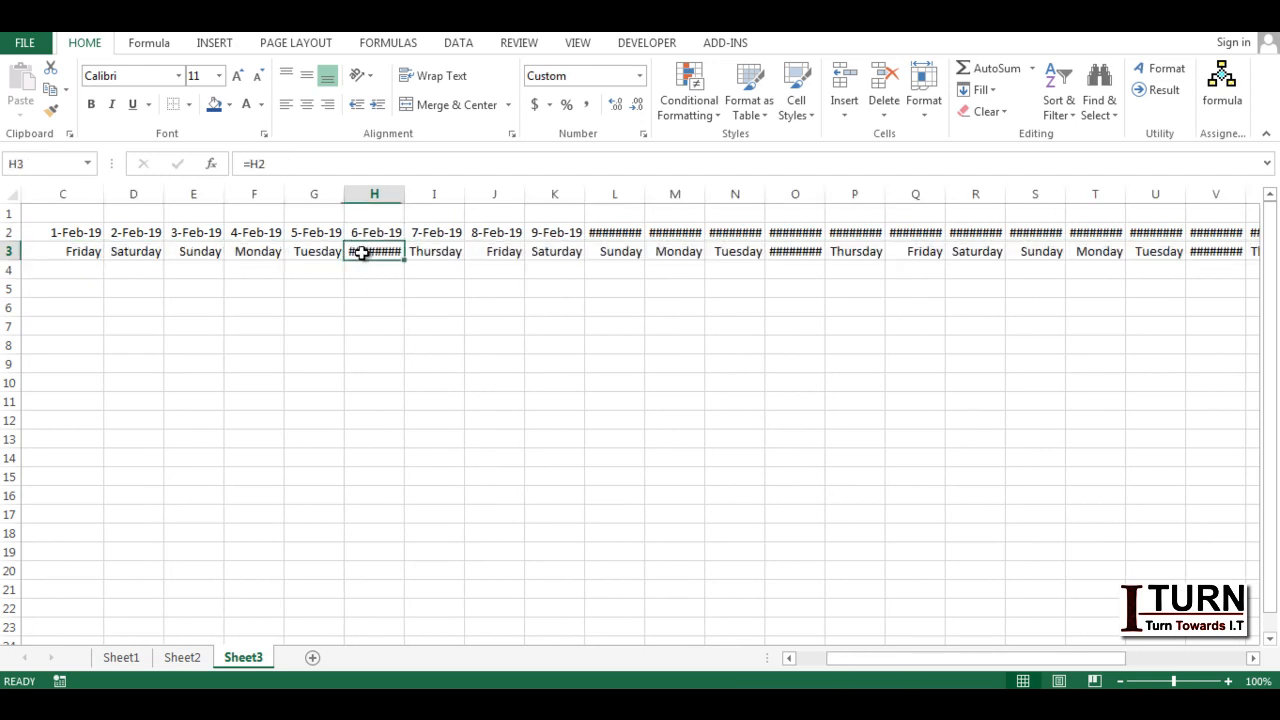
pyautogui.click(333, 253)
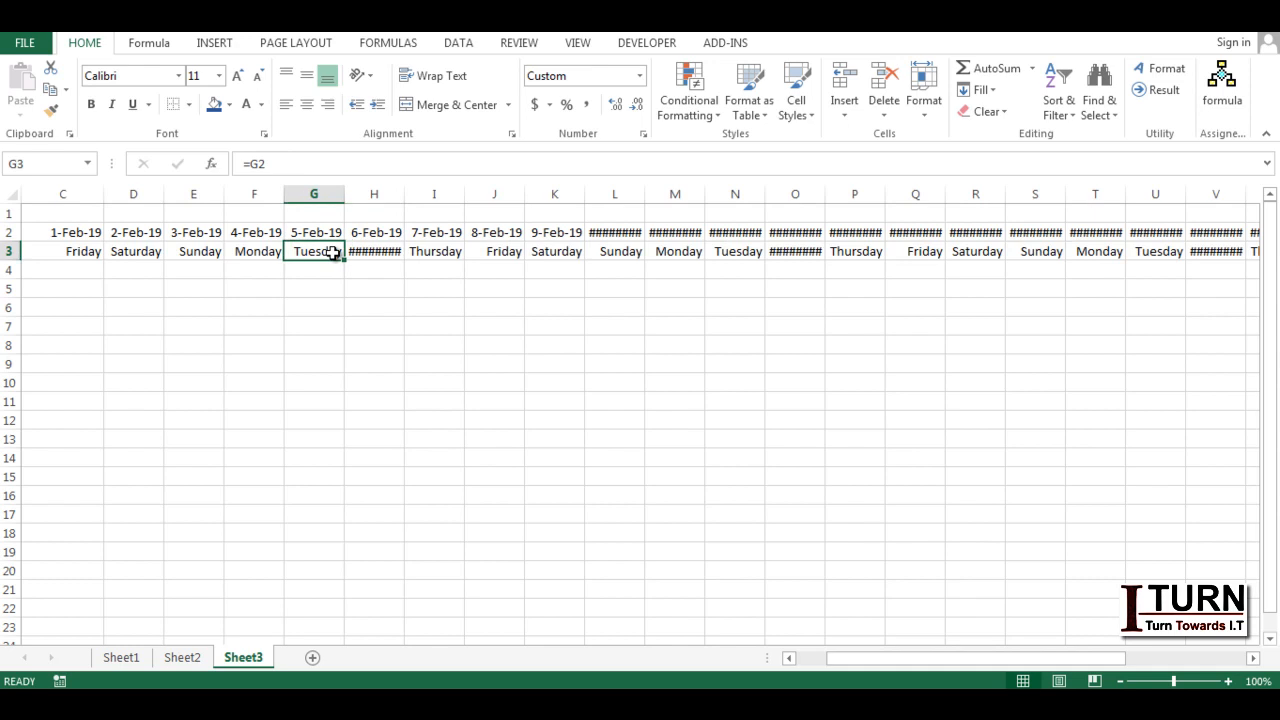
pyautogui.doubleClick(405, 195)
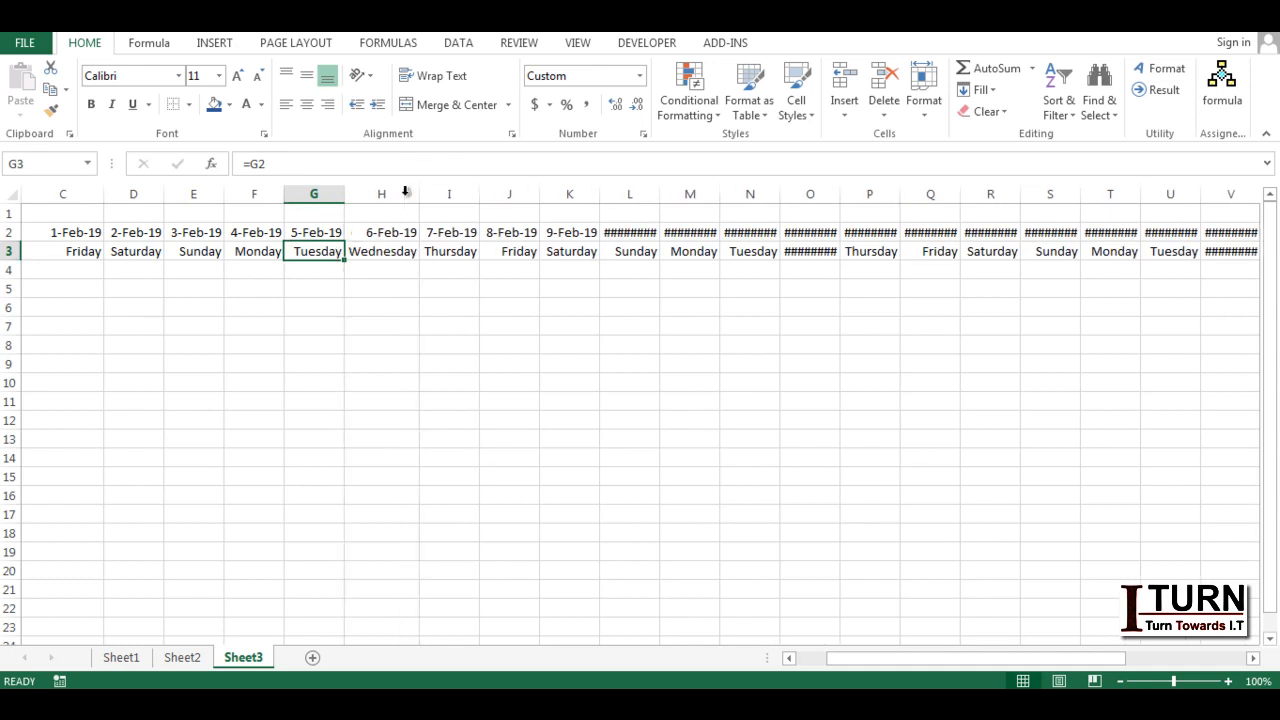
# - AutoFit the widths of all columns in the sheet to their contents
pyautogui.click(392, 249)
pyautogui.hotkey('ctrl', 'Left')
pyautogui.hotkey('ctrl', 'Left')
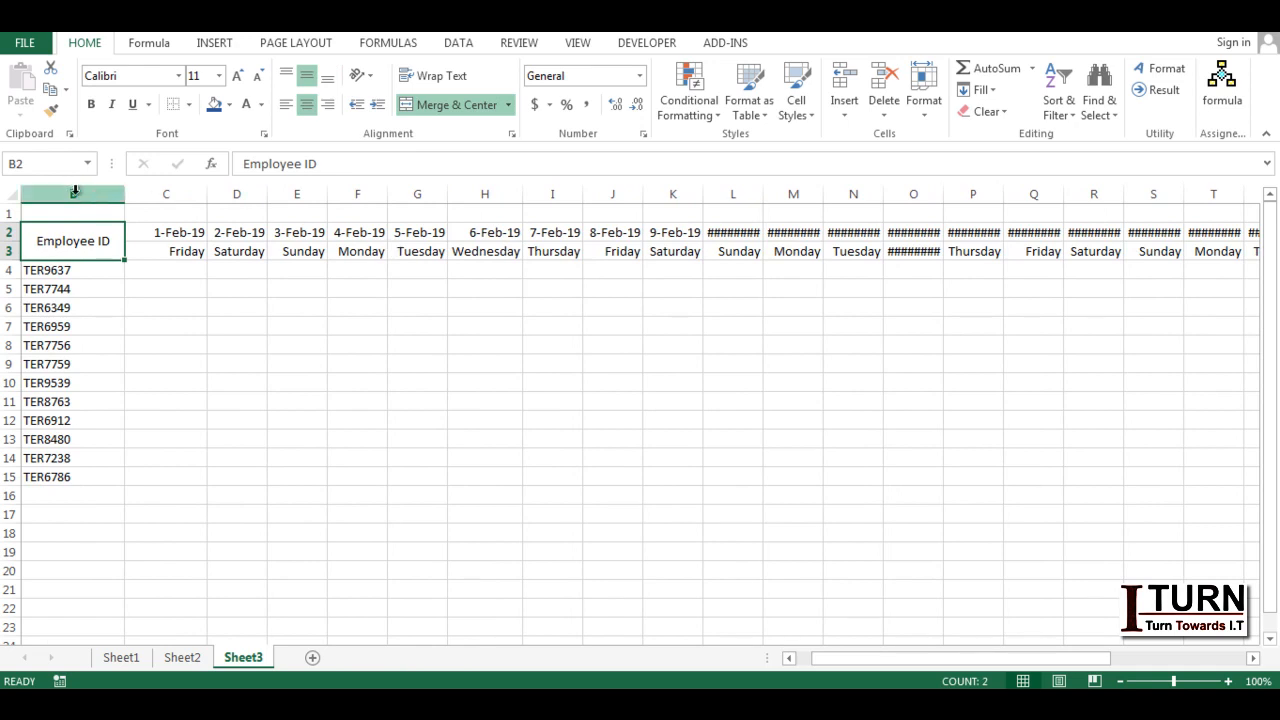
pyautogui.click(7, 193)
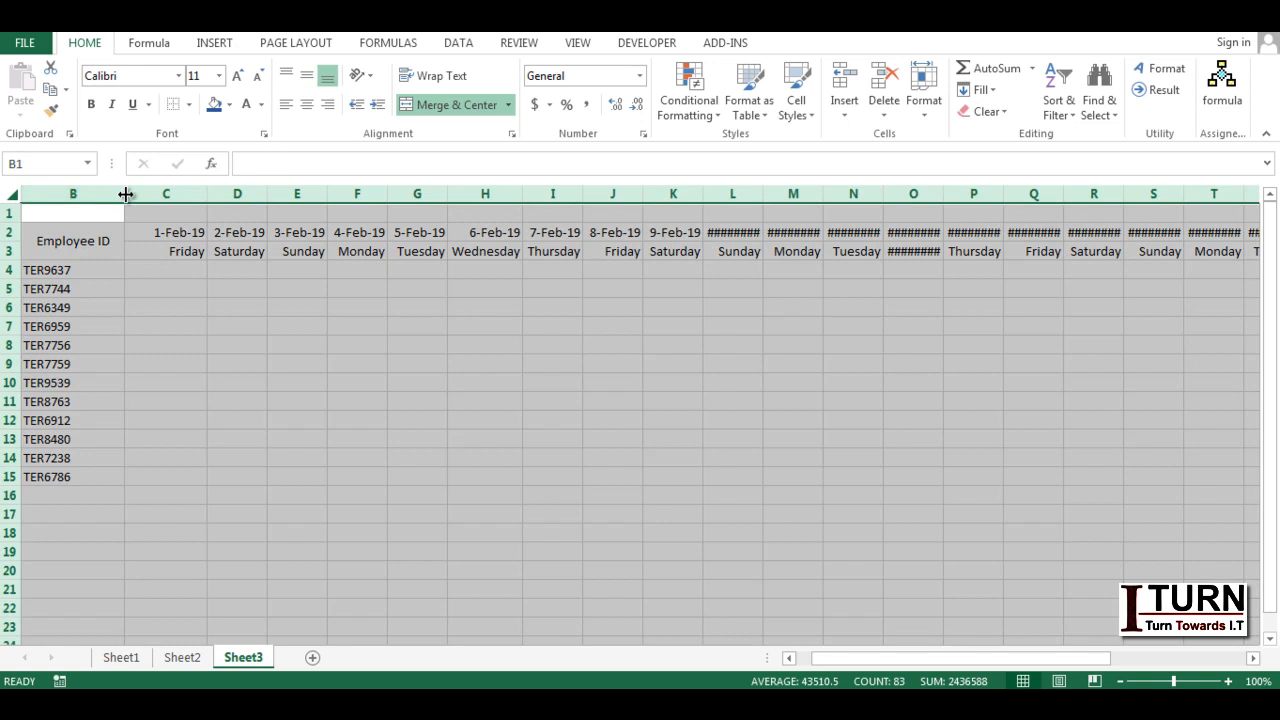
pyautogui.doubleClick(124, 193)
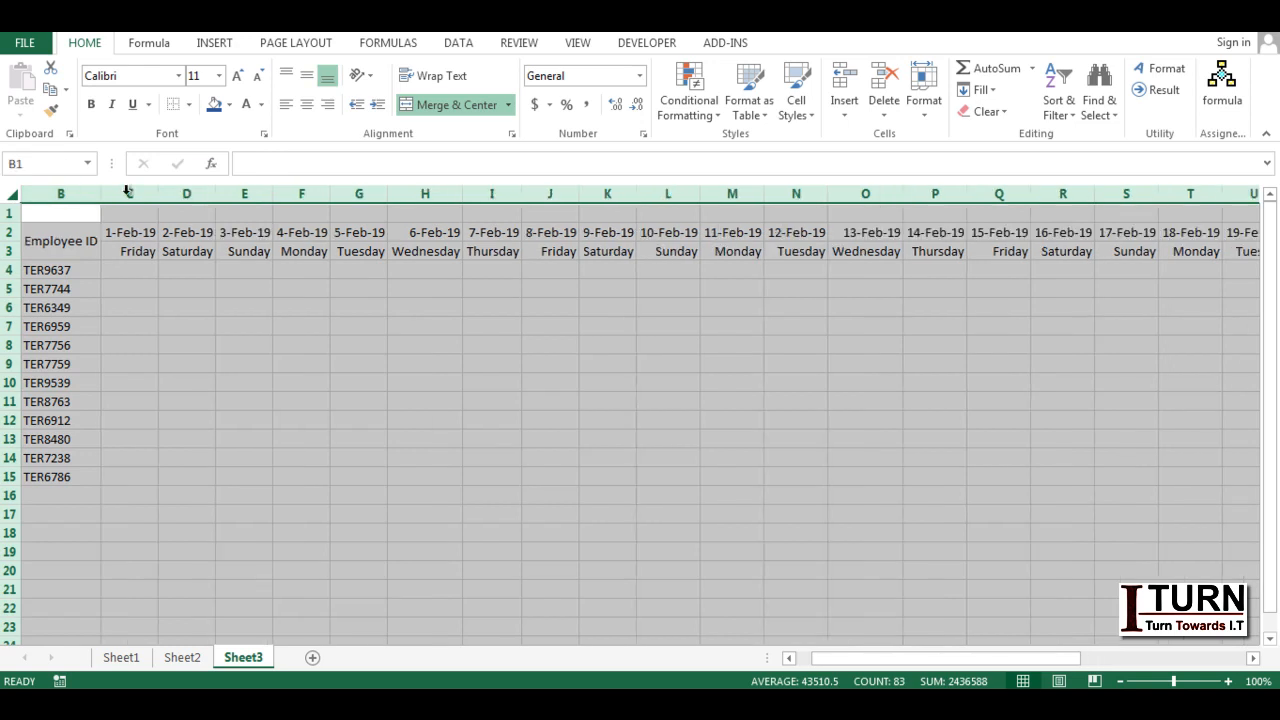
# - Widen the Employee ID column B slightly beyond its fitted width
pyautogui.click(118, 310)
pyautogui.click(99, 209)
pyautogui.moveTo(101, 194); pyautogui.dragTo(114, 198)
# - Apply All Borders to the whole attendance table, A2:AD15
pyautogui.click(94, 240)
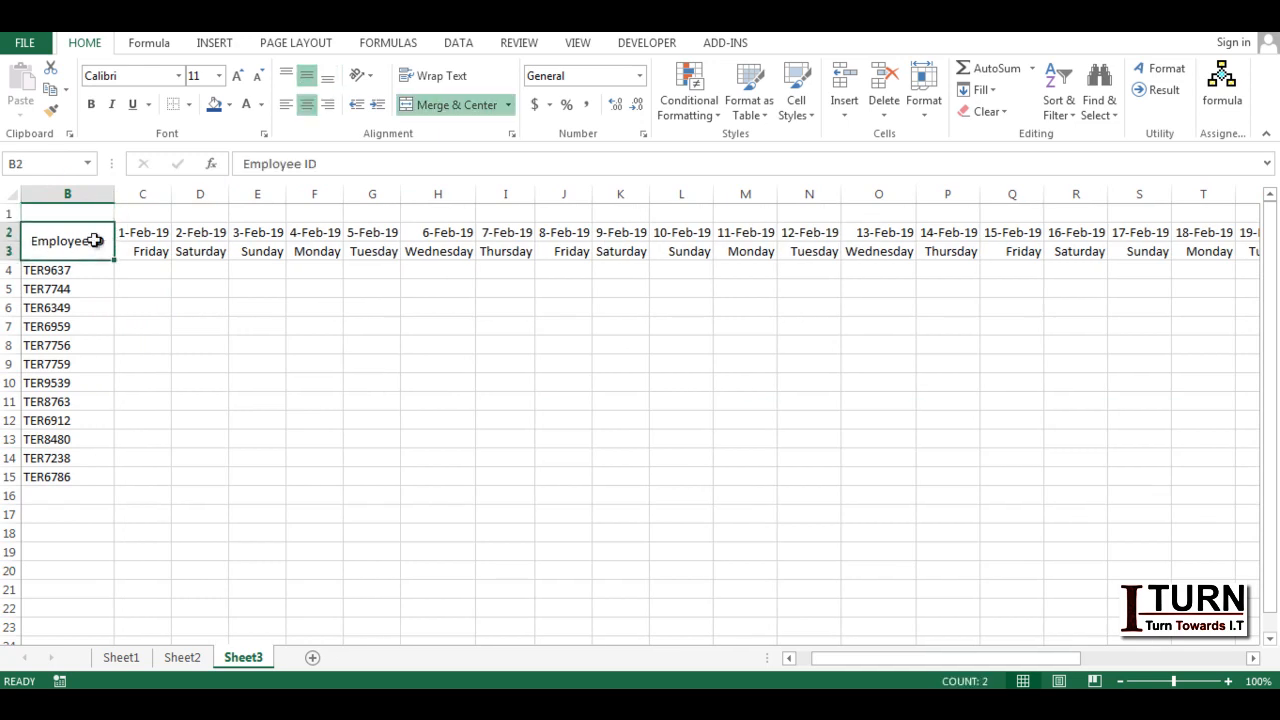
pyautogui.press('Left')
pyautogui.hotkey('ctrl', 'shift', 'Right')
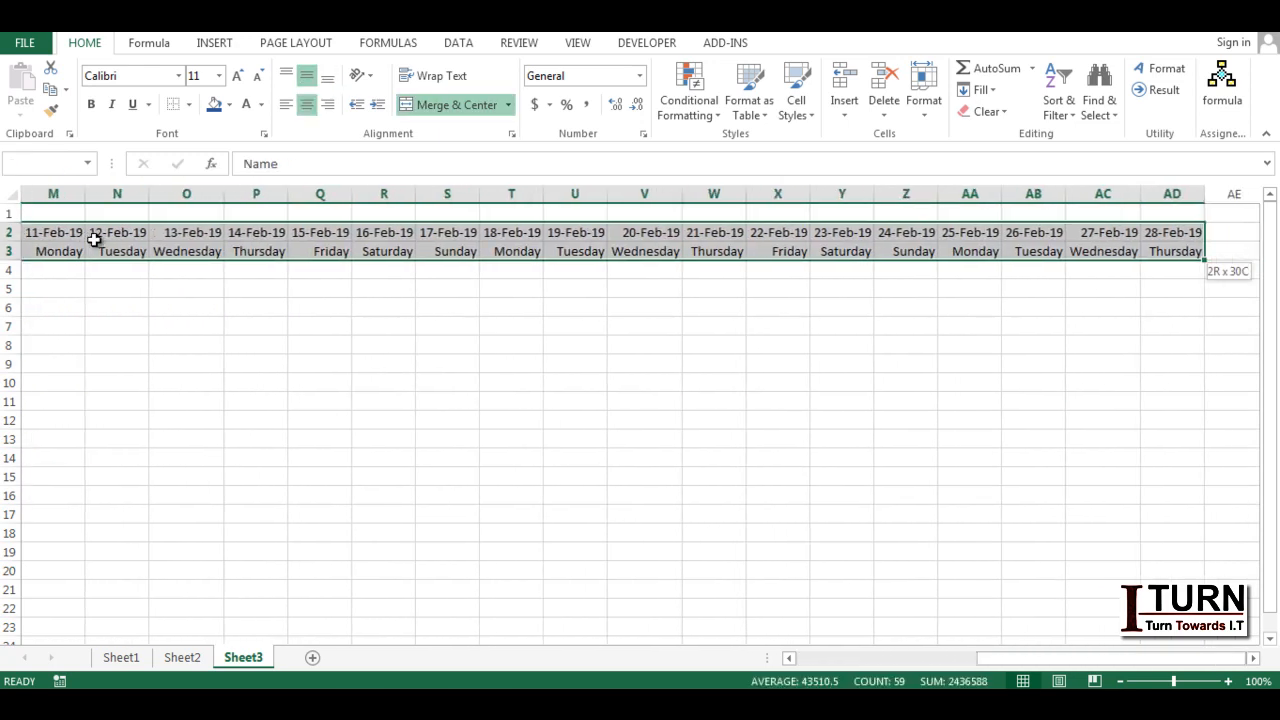
pyautogui.hotkey('ctrl', 'shift', 'Down')
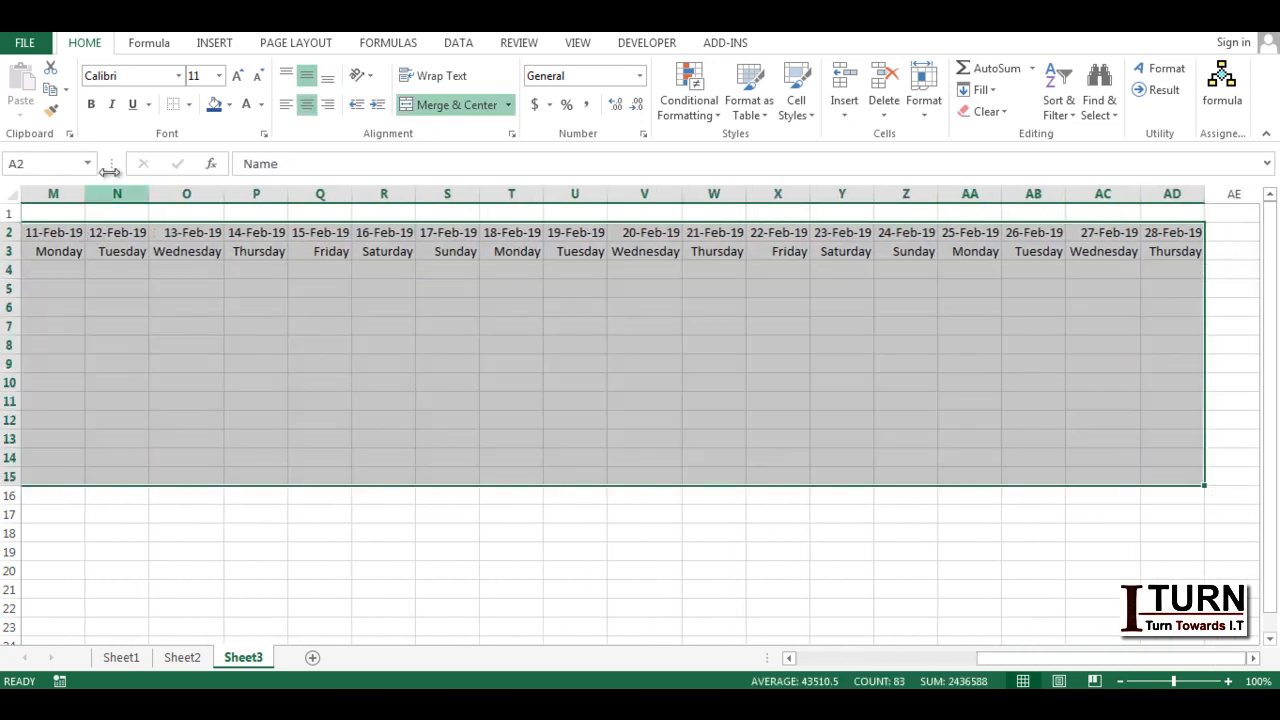
pyautogui.click(188, 104)
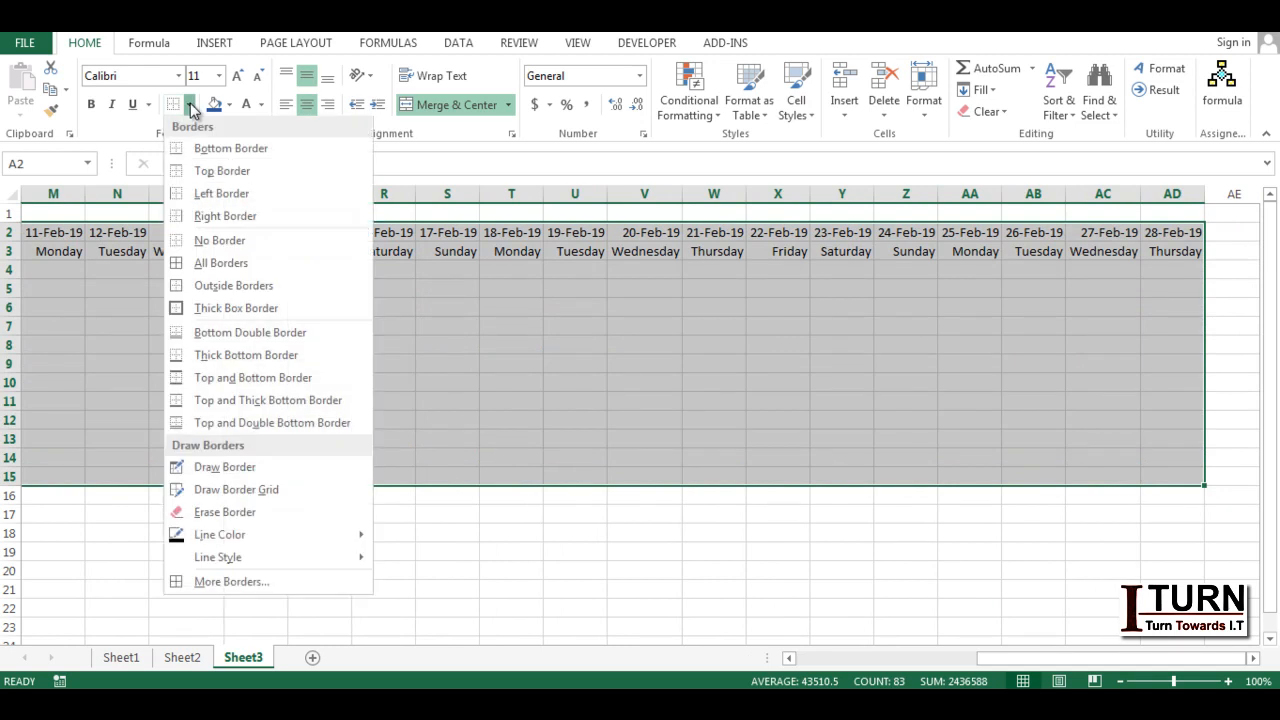
pyautogui.click(207, 264)
pyautogui.hotkey('ctrl', 'BackSpace')
# - Make the header cells A2:AD3 bold
pyautogui.click(100, 252)
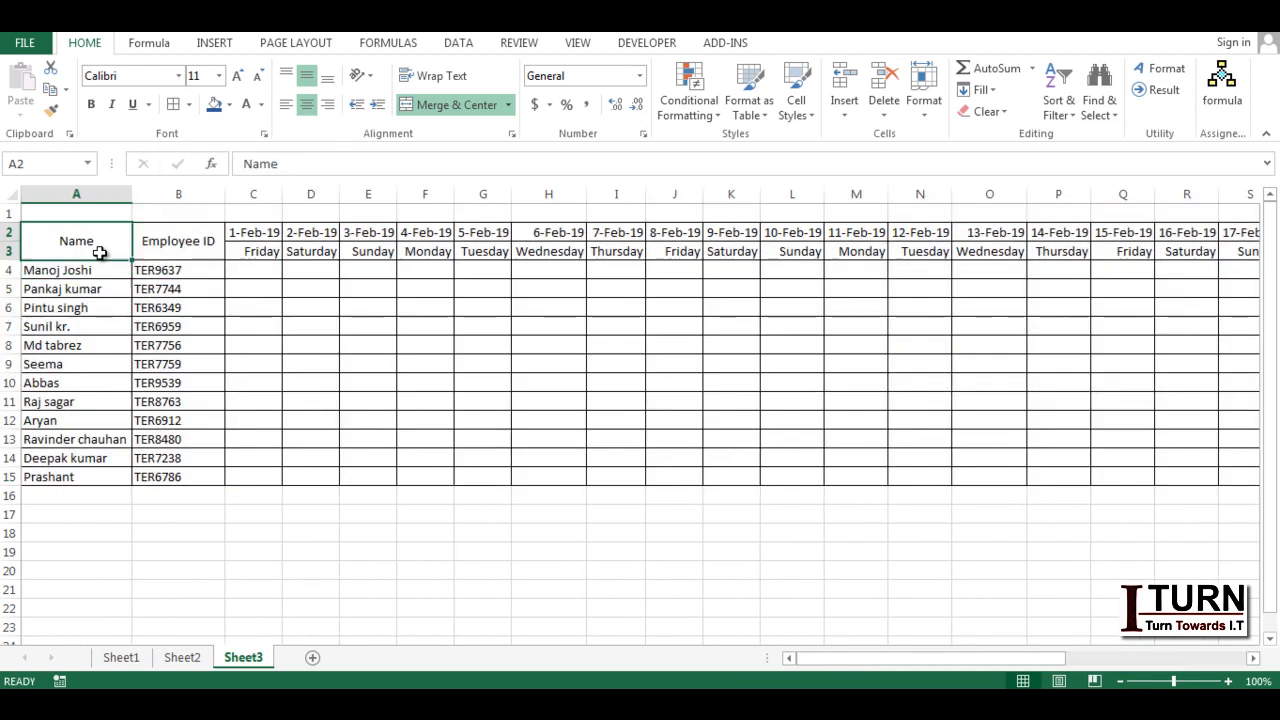
pyautogui.hotkey('ctrl', 'shift', 'Right')
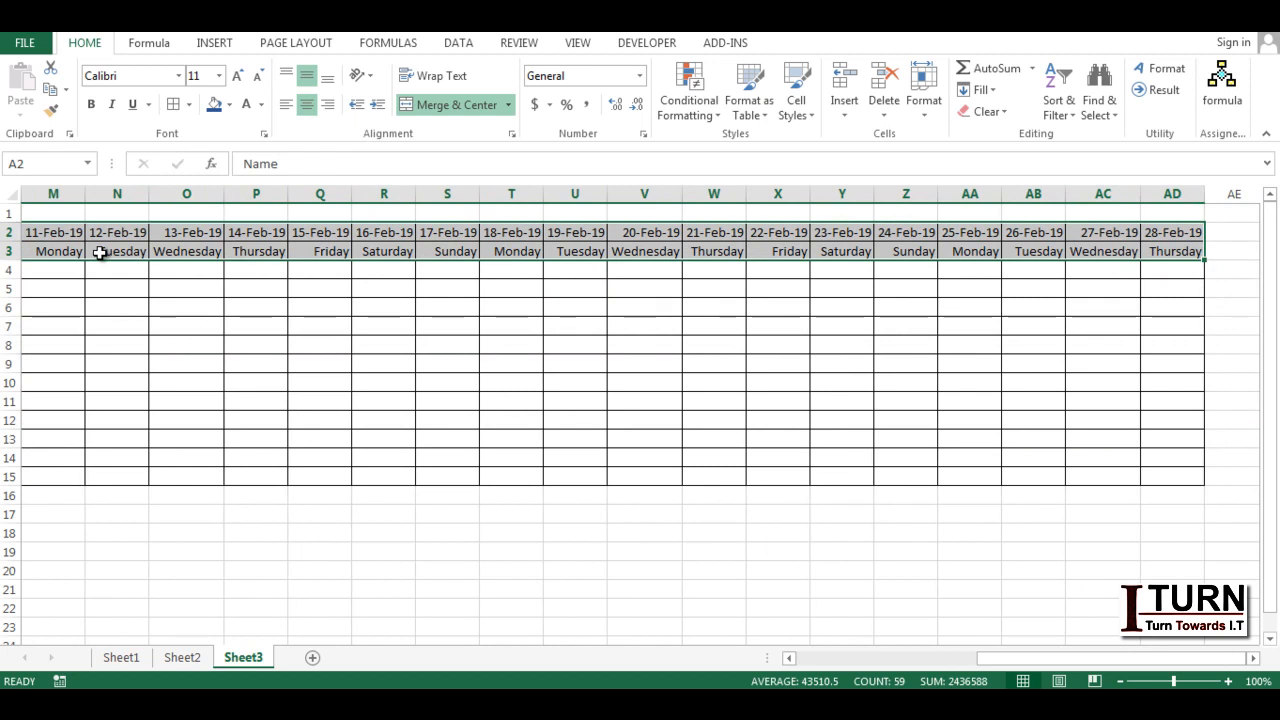
pyautogui.click(92, 106)
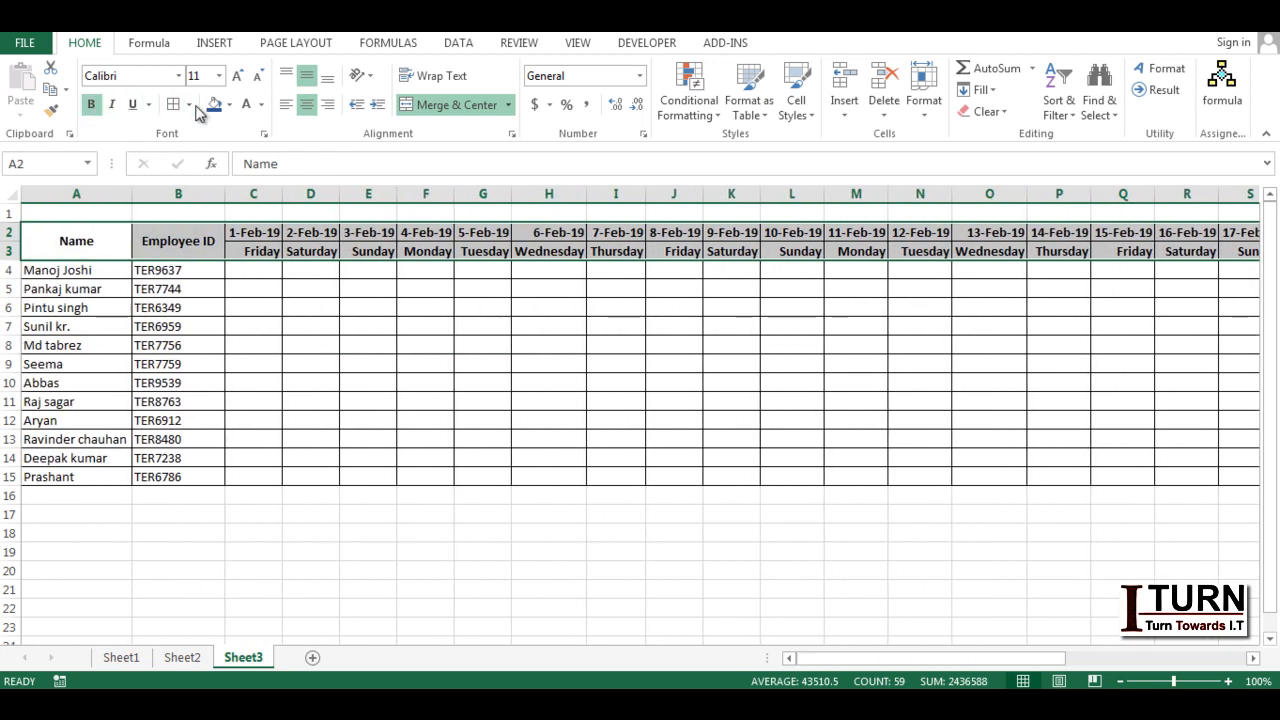
# - Give the header cells A2:AD3 a dark blue theme fill and white font colour
pyautogui.click(229, 105)
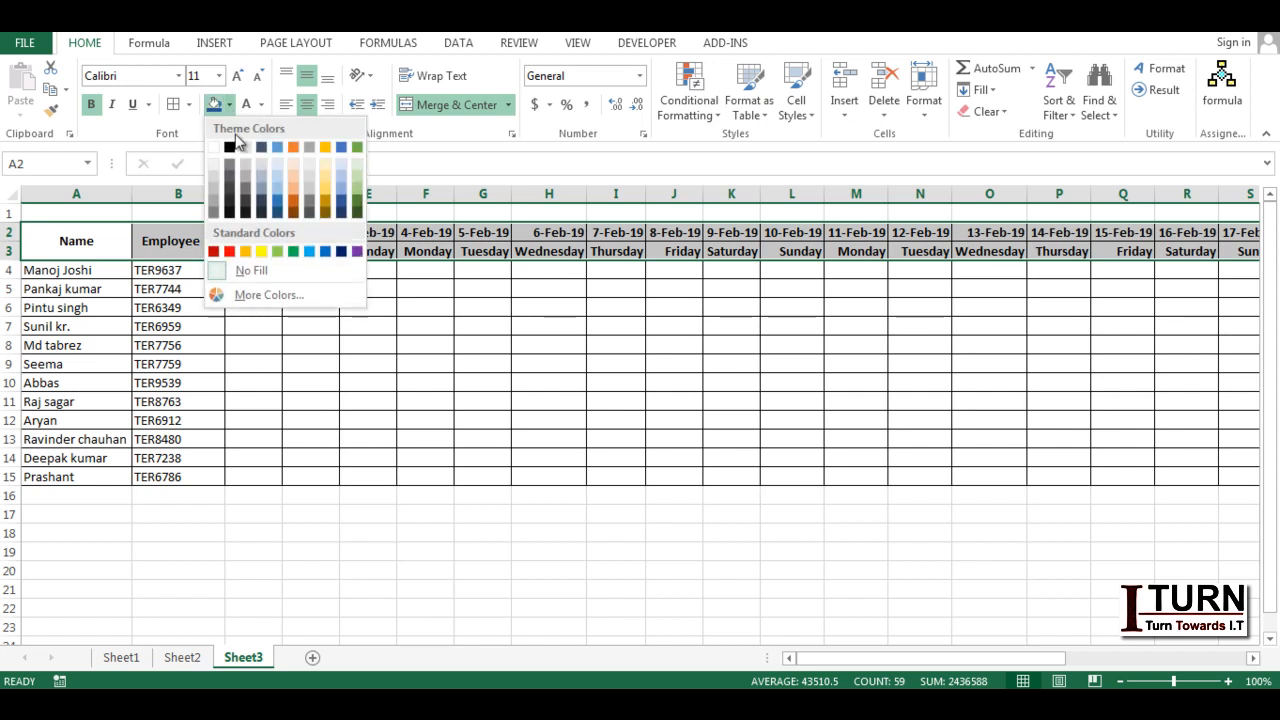
pyautogui.click(277, 211)
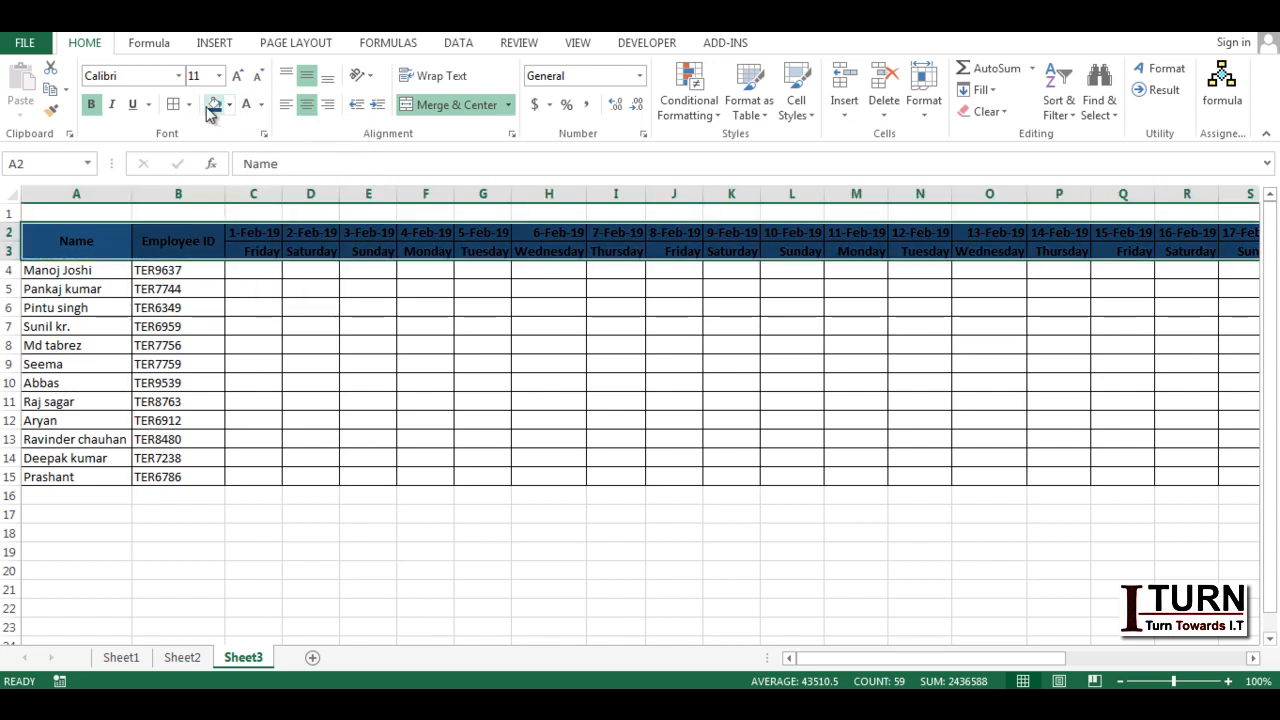
pyautogui.click(261, 105)
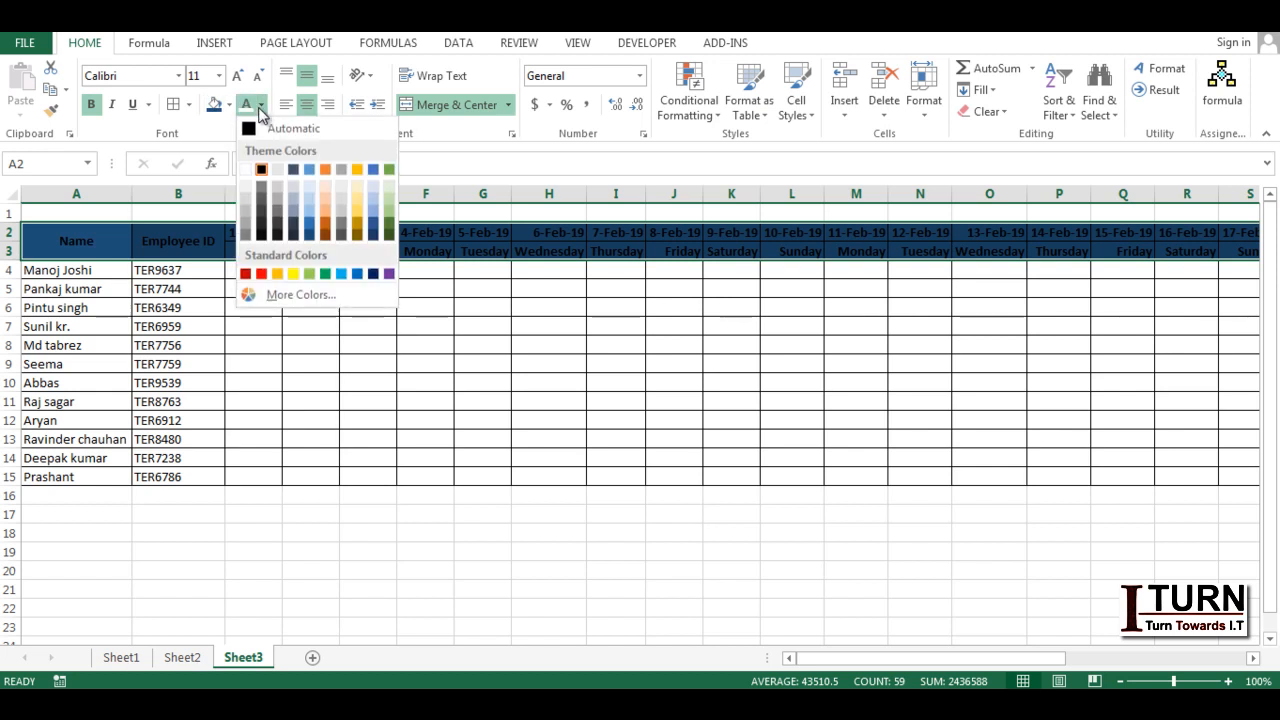
pyautogui.click(248, 170)
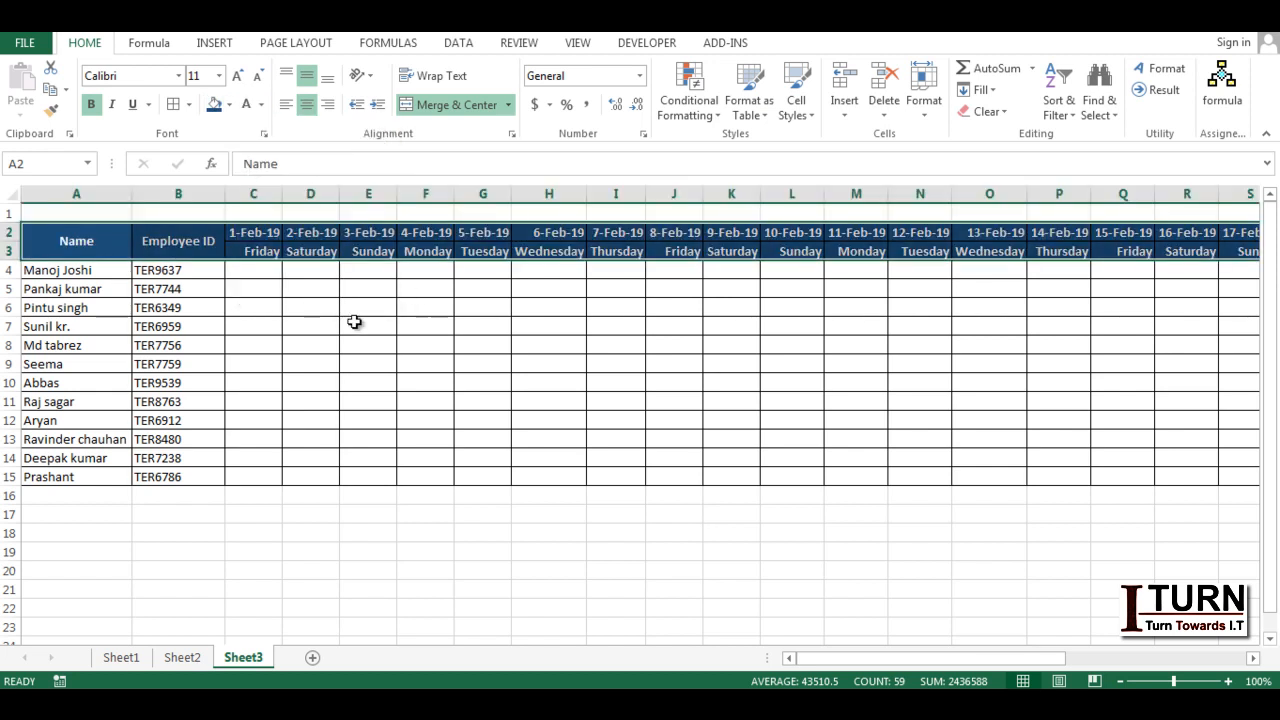
# - Align cell C8 to the centre horizontally and to the middle vertically
pyautogui.click(255, 343)
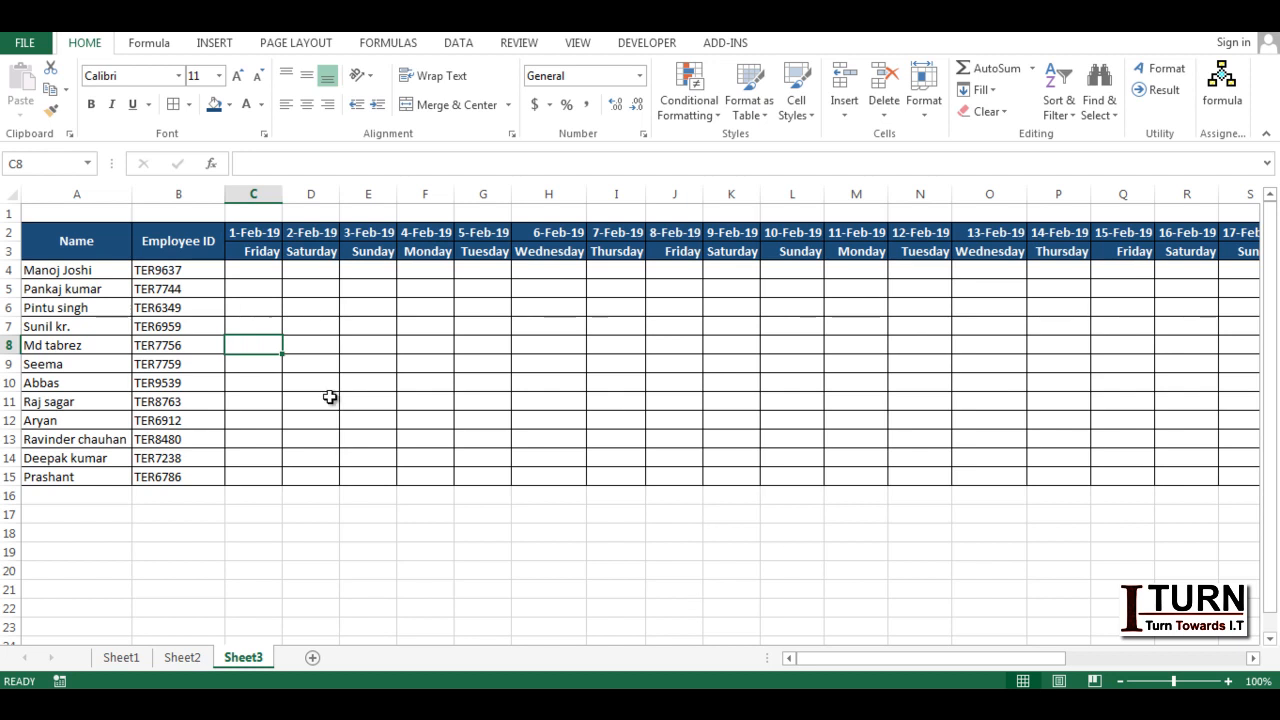
pyautogui.click(306, 104)
pyautogui.click(306, 77)
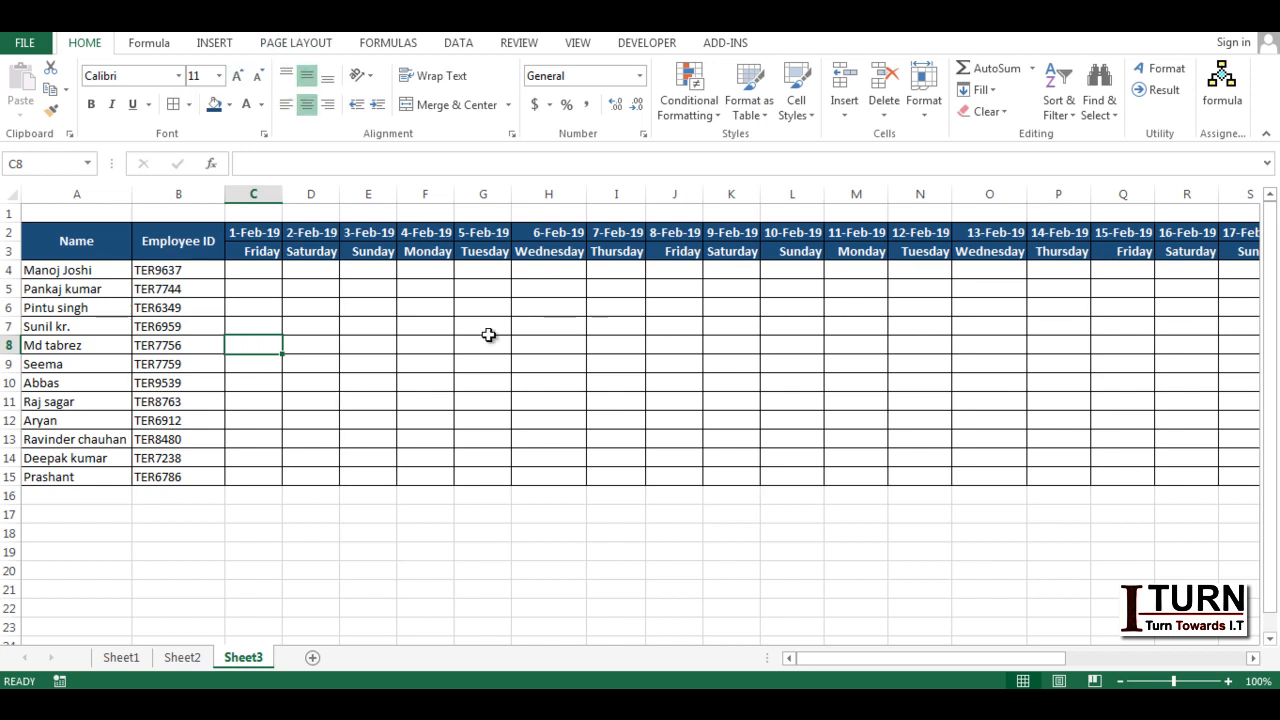
pyautogui.click(426, 455)
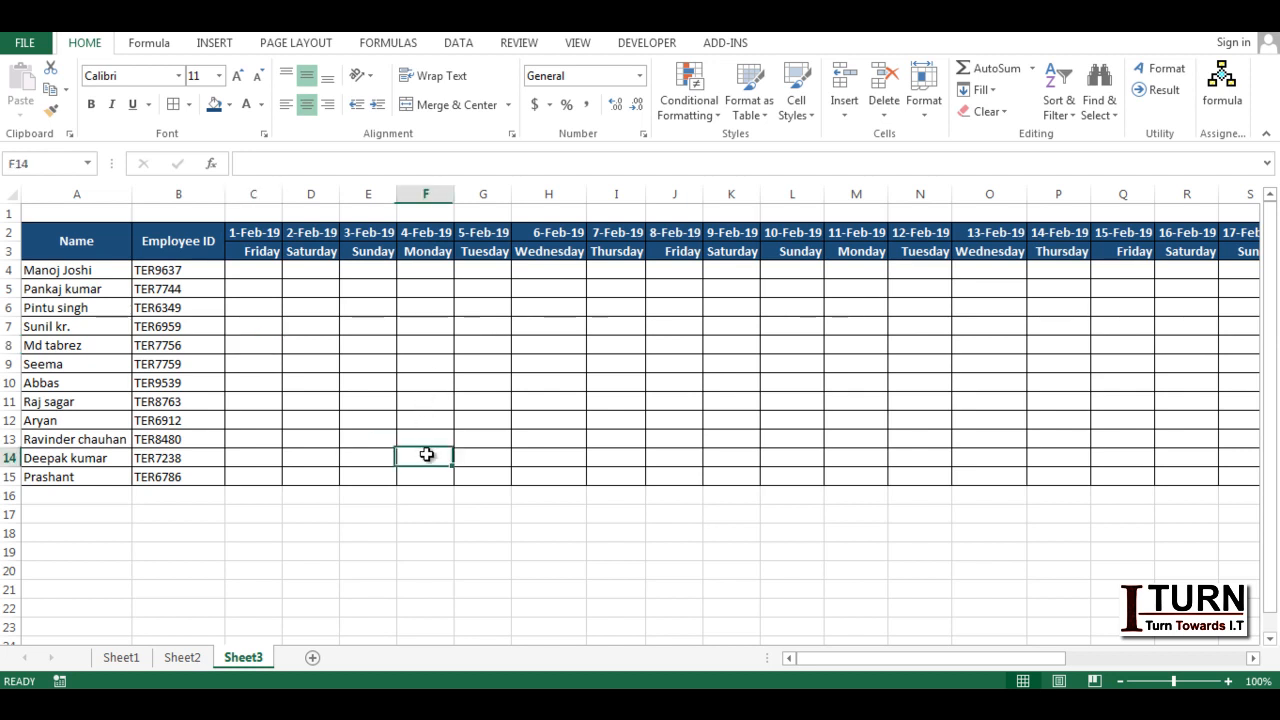
# - Enter the header Salary in AE2, directly after the last date column
pyautogui.click(762, 268)
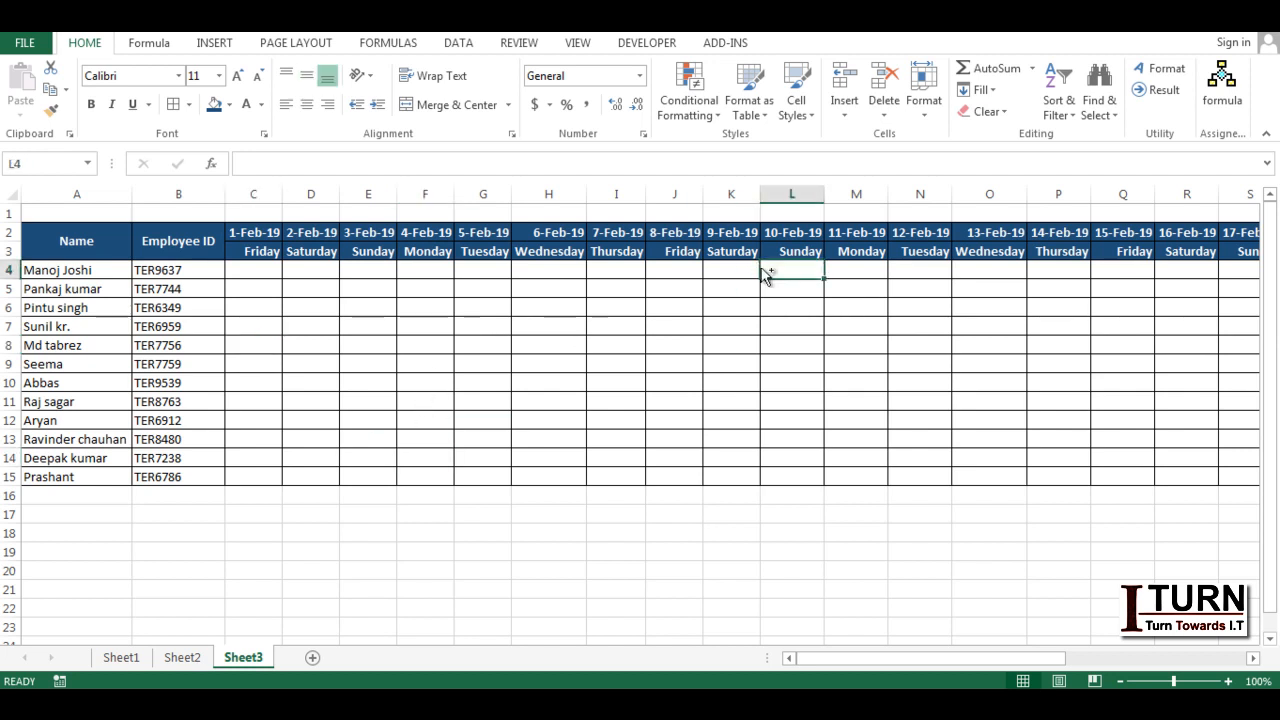
pyautogui.hotkey('ctrl', 'Right')
pyautogui.hotkey('ctrl', 'Left')
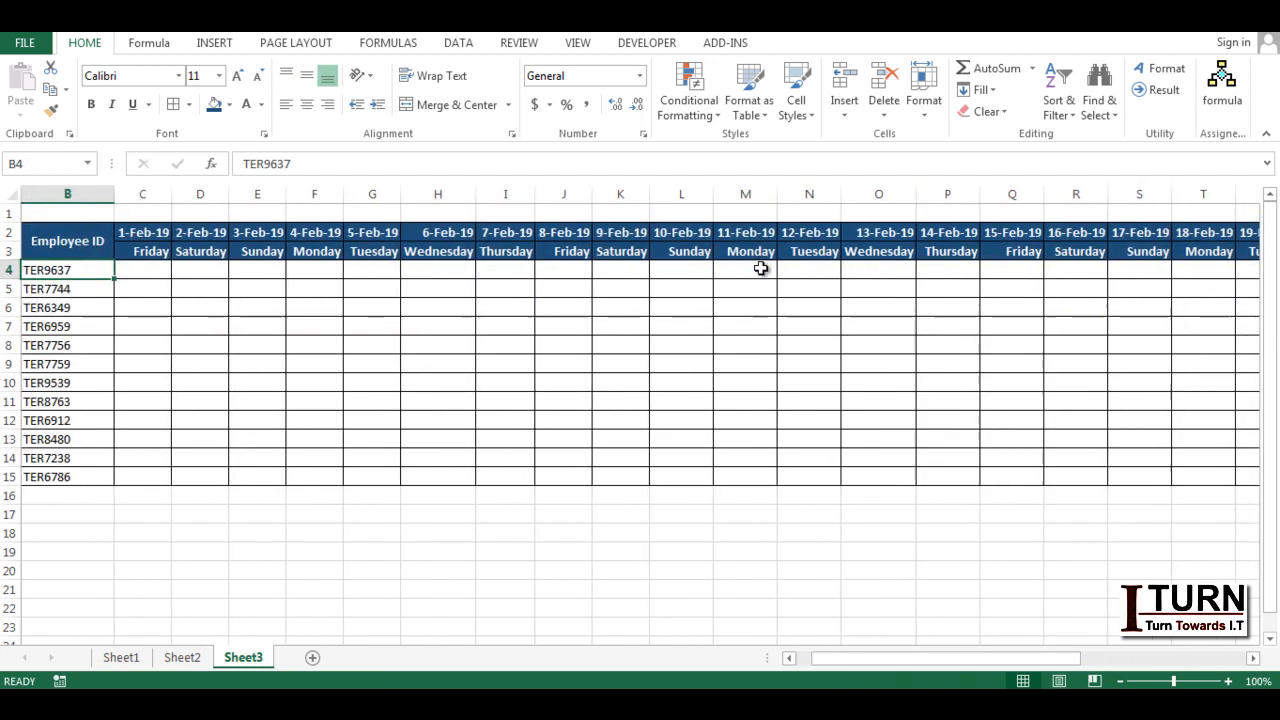
pyautogui.hotkey('ctrl', 'Up')
pyautogui.hotkey('ctrl', 'Right')
pyautogui.press('Right')
pyautogui.press('Right')
pyautogui.press('Right')
pyautogui.press('Right')
pyautogui.press('Right')
pyautogui.press('Right')
pyautogui.press('Right')
pyautogui.press('Right')
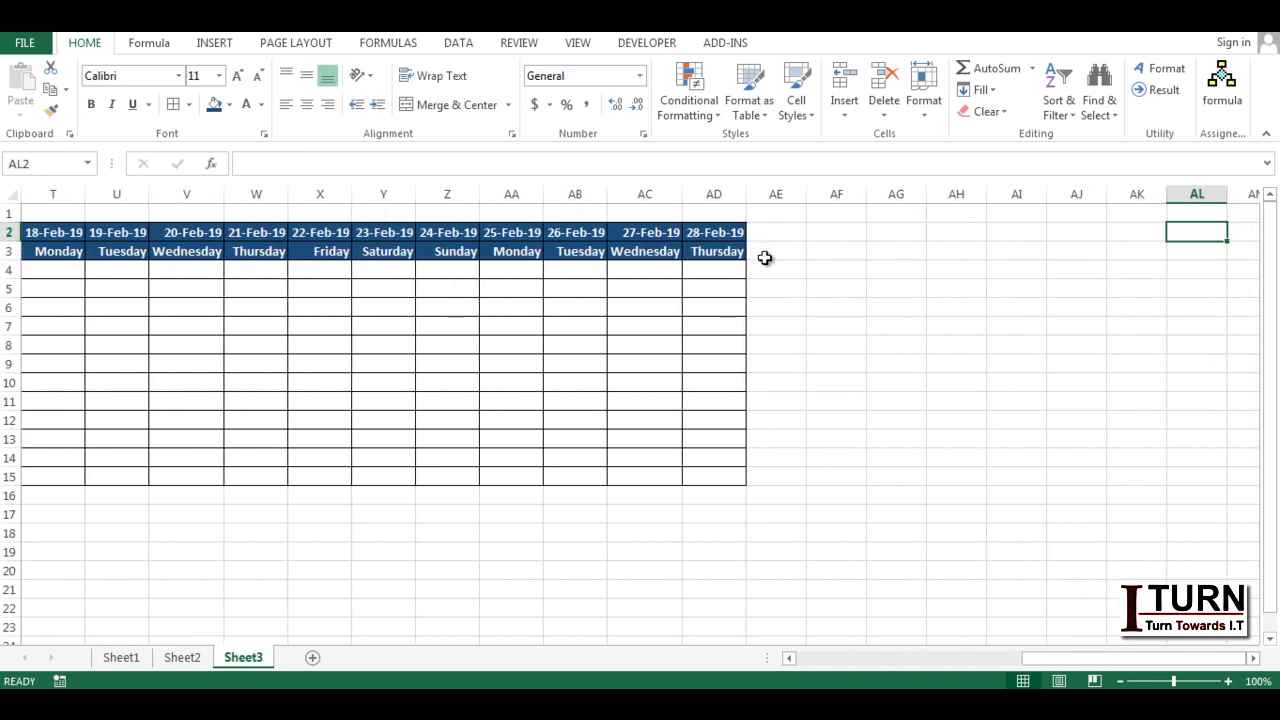
pyautogui.click(783, 231)
pyautogui.press('capslock')
pyautogui.write('S')
pyautogui.press('capslock')
pyautogui.write('alary')
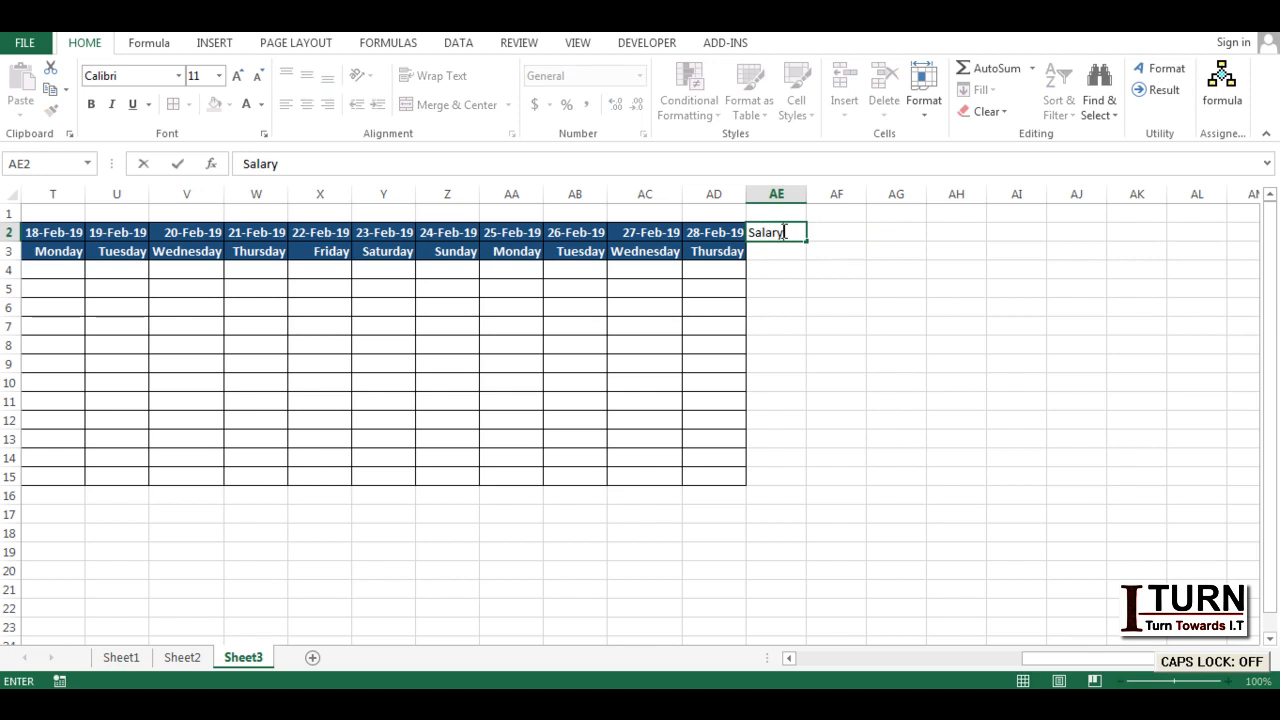
pyautogui.press('Tab')
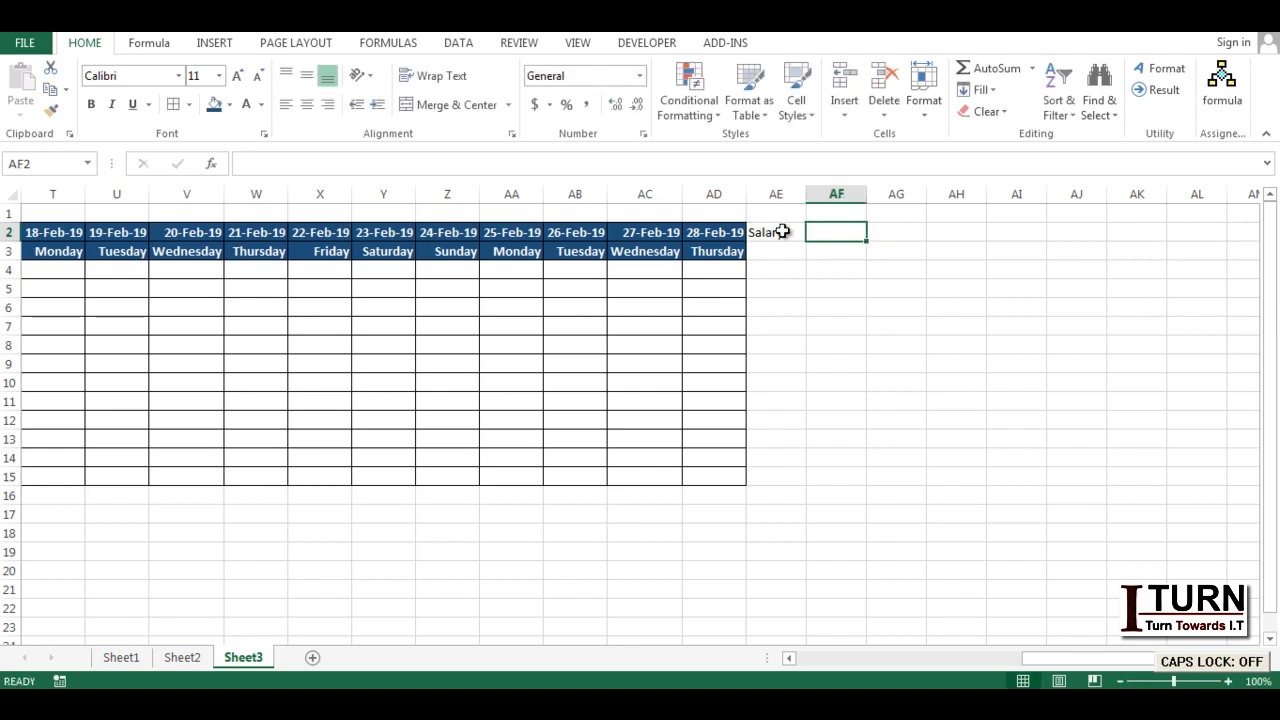
# - Merge and centre AE2:AE3 and middle-align the Salary header
pyautogui.click(783, 233)
pyautogui.moveTo(783, 240); pyautogui.dragTo(780, 250)
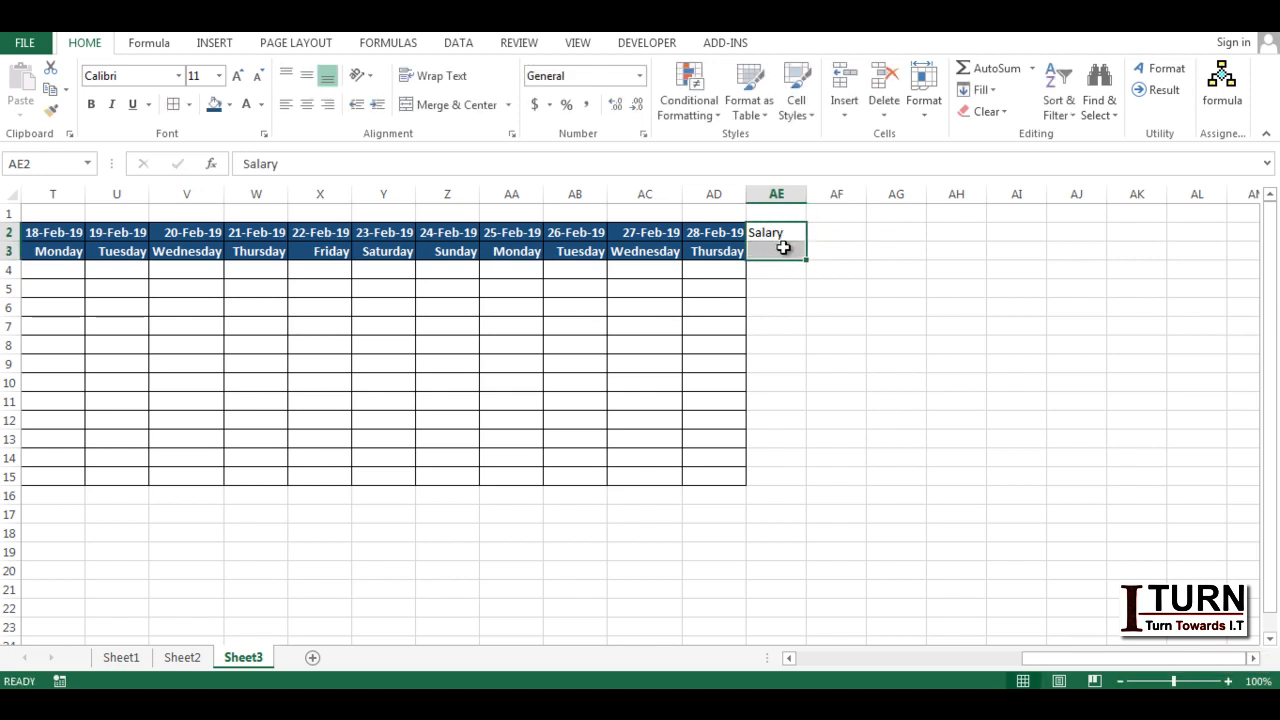
pyautogui.click(432, 112)
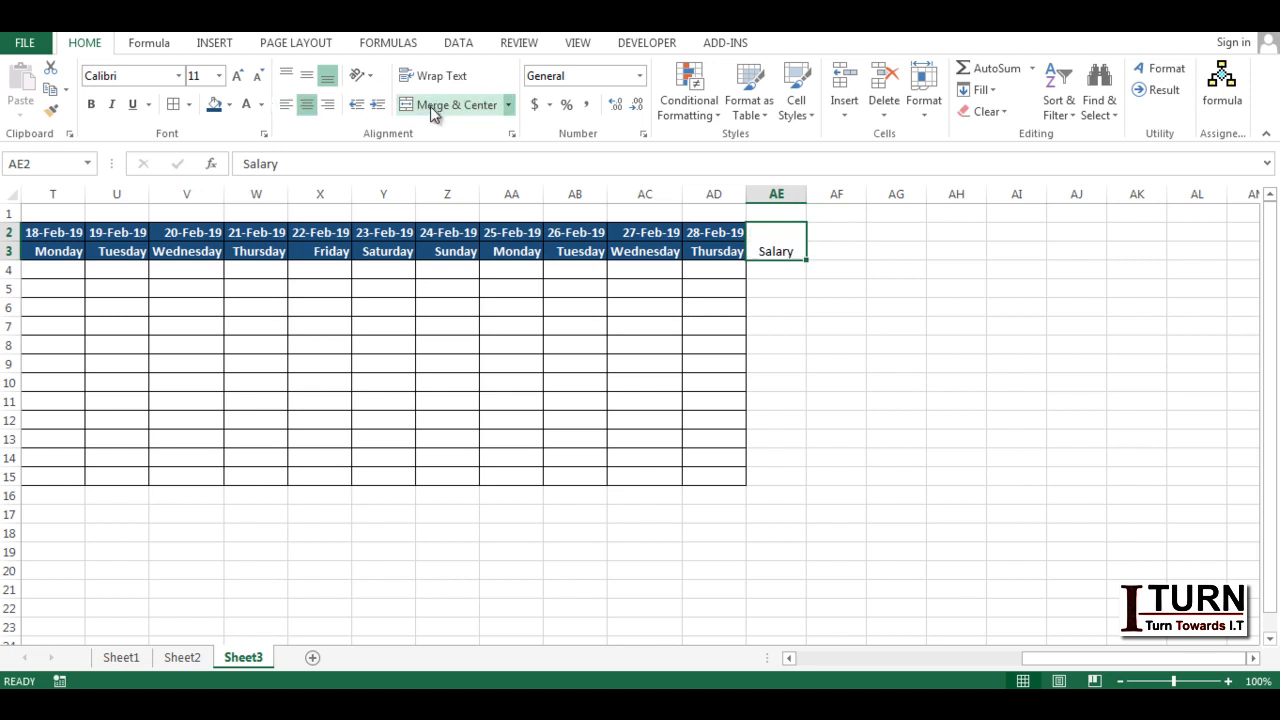
pyautogui.click(313, 79)
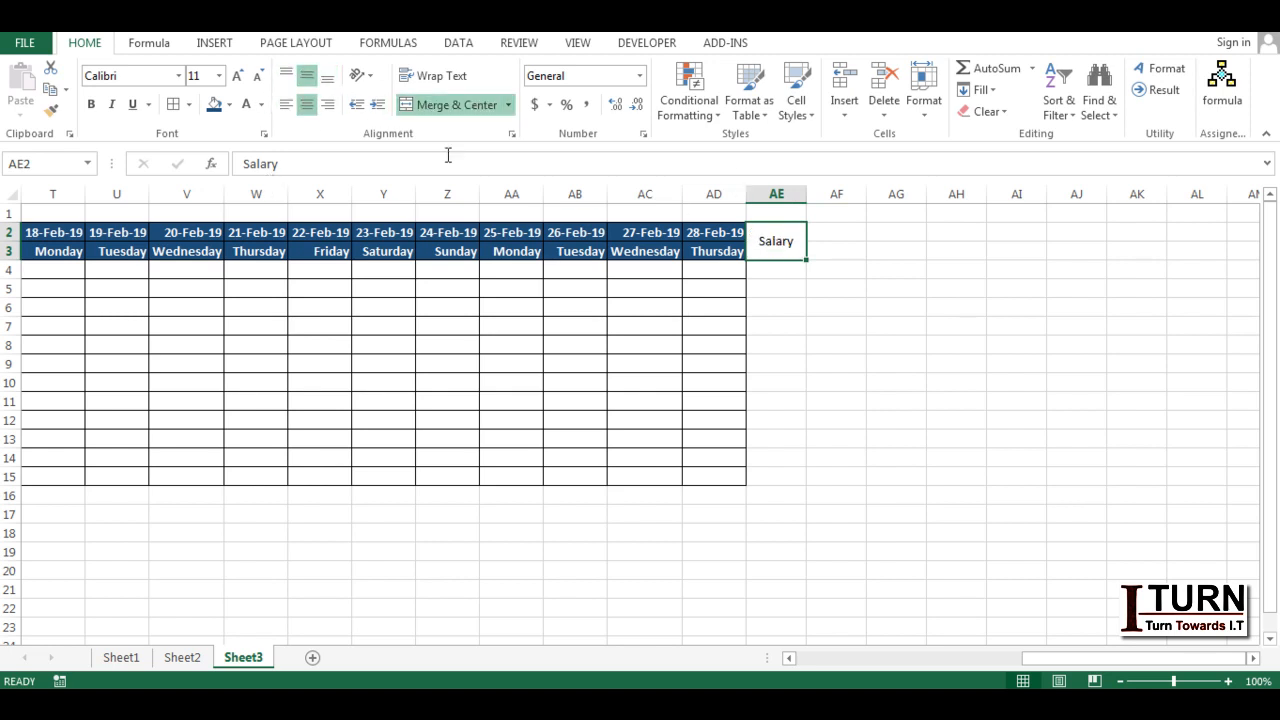
# - Widen column AE slightly and format the Salary header with the dark blue fill and bold white text
pyautogui.moveTo(807, 194); pyautogui.dragTo(817, 194)
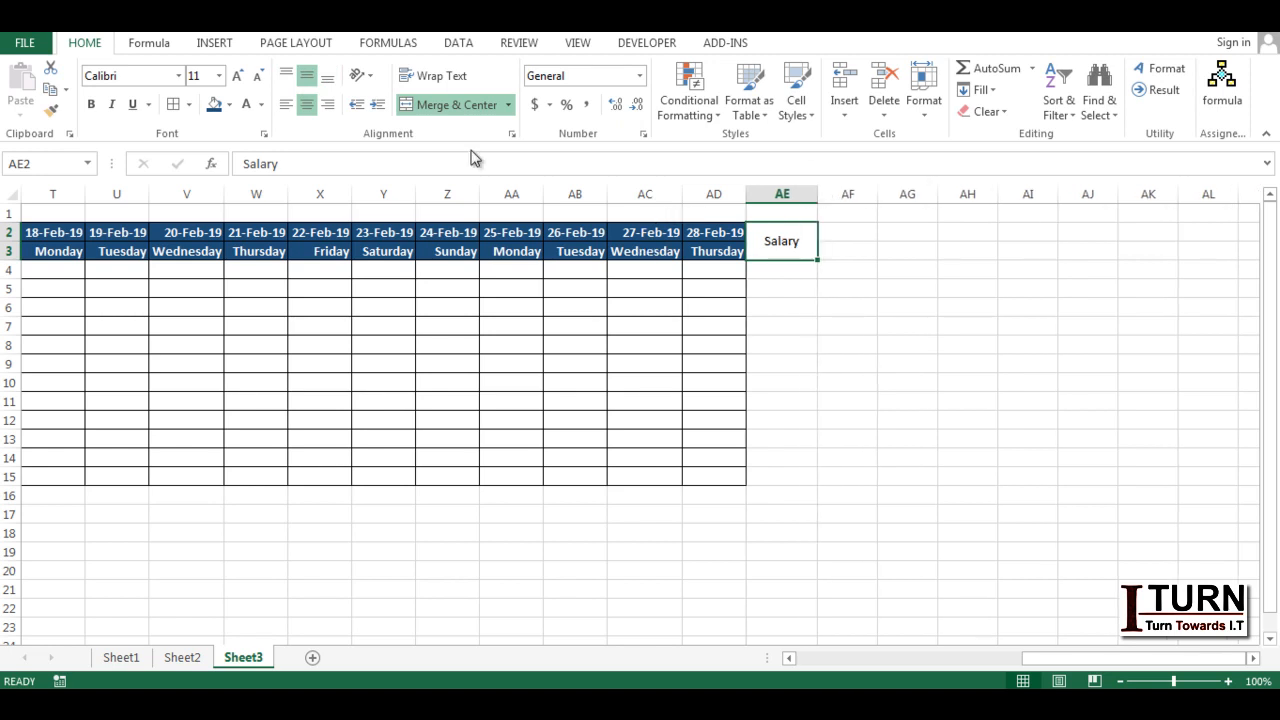
pyautogui.click(214, 104)
pyautogui.click(246, 104)
pyautogui.click(90, 105)
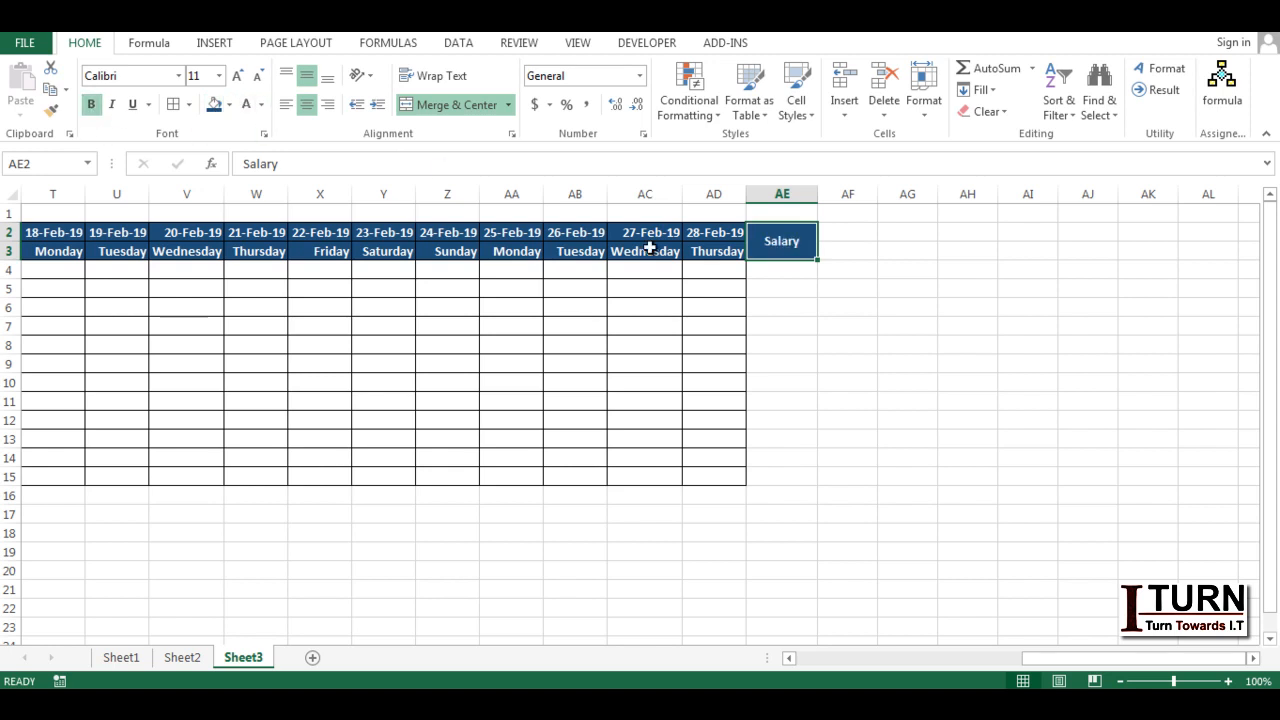
# - Copy the Salary header's formatting with Format Painter onto the five blank header cells AF2 through AJ2
pyautogui.click(908, 308)
pyautogui.click(777, 241)
pyautogui.click(52, 110)
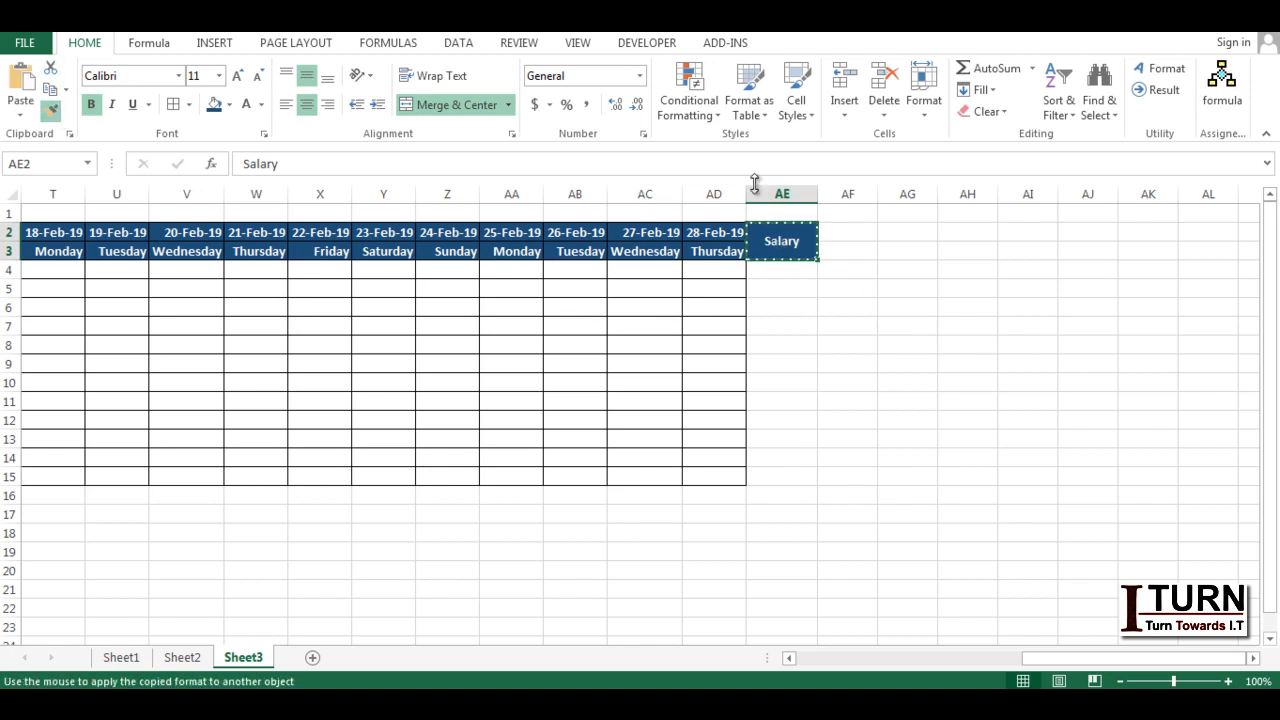
pyautogui.click(54, 112)
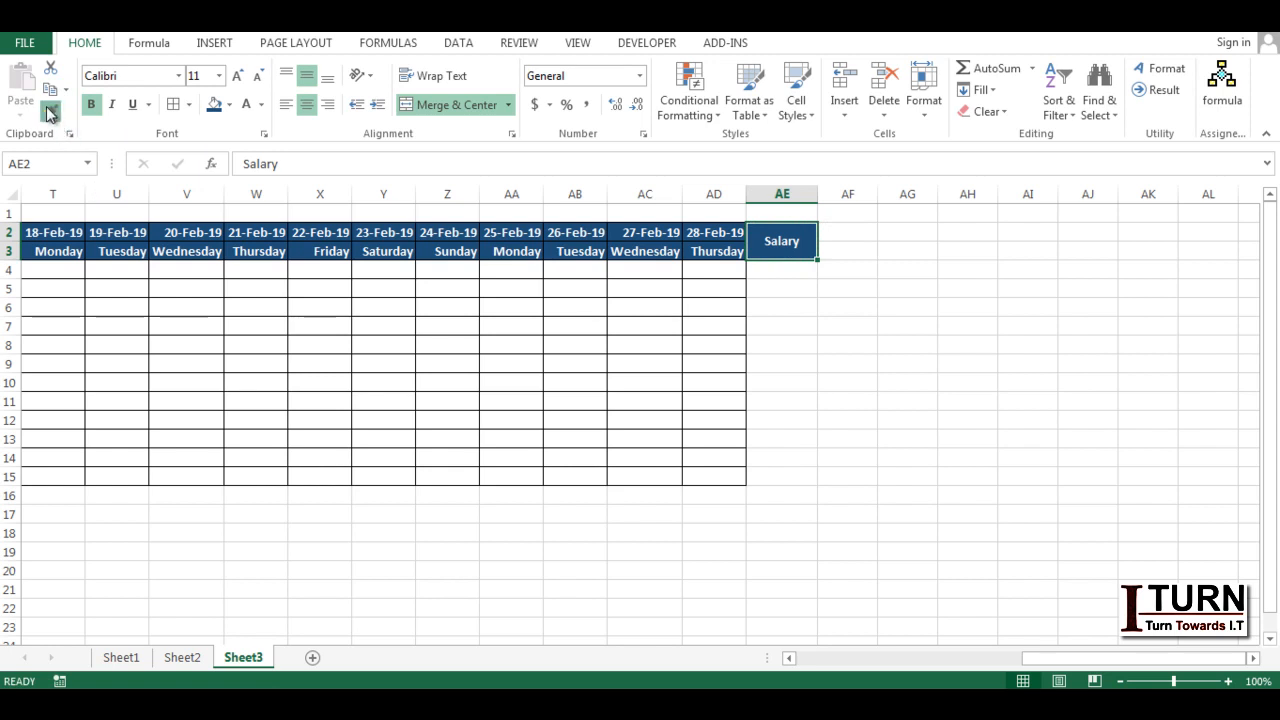
pyautogui.click(51, 110)
pyautogui.click(849, 232)
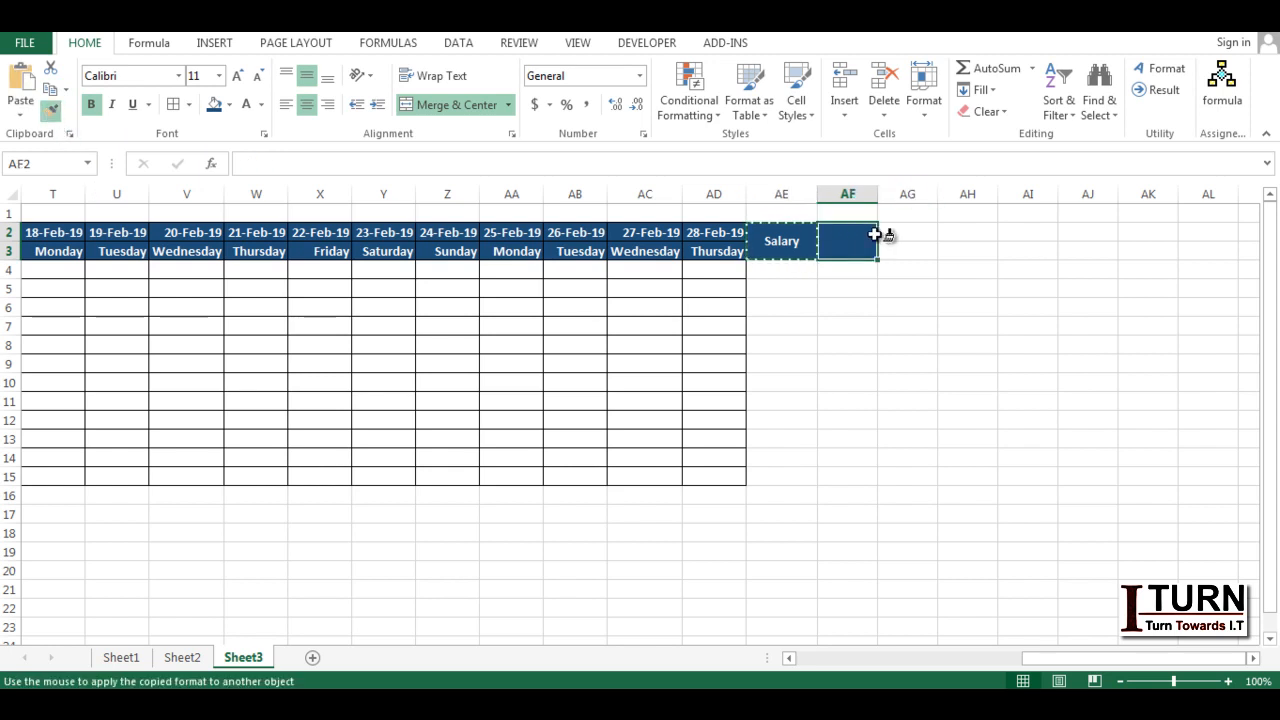
pyautogui.click(906, 236)
pyautogui.click(968, 236)
pyautogui.click(1015, 236)
pyautogui.click(1077, 231)
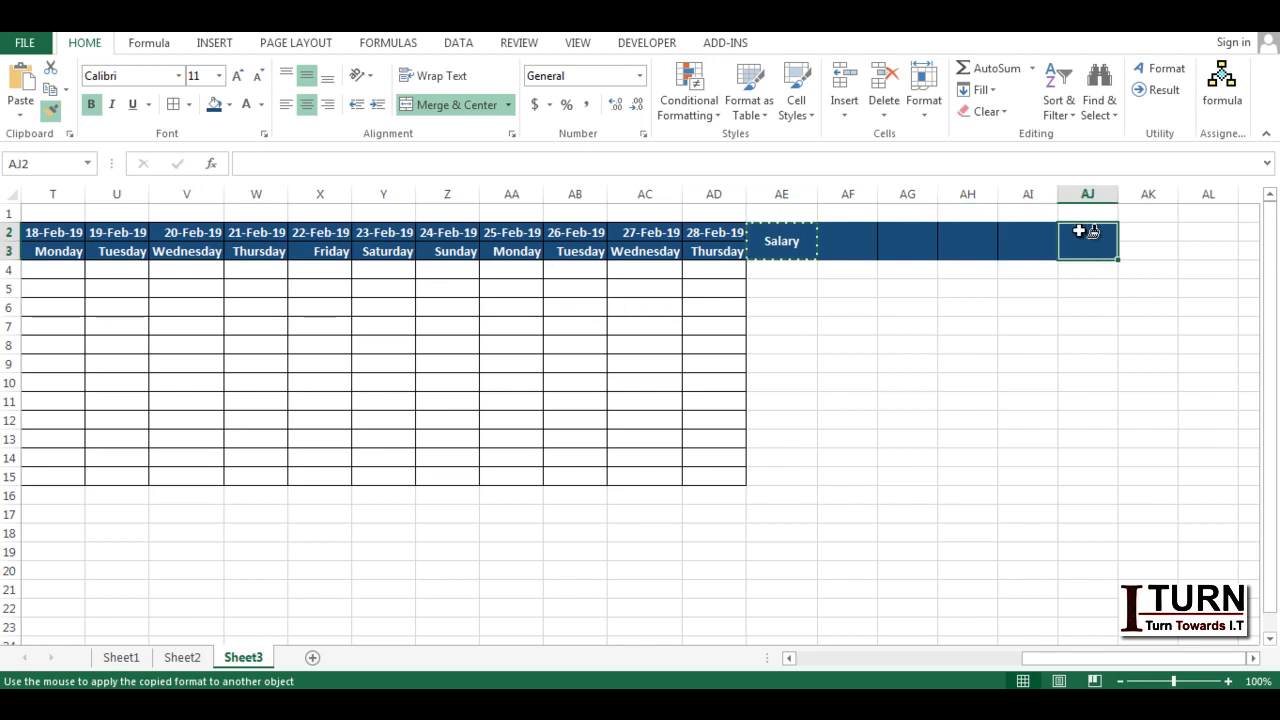
pyautogui.press('Escape')
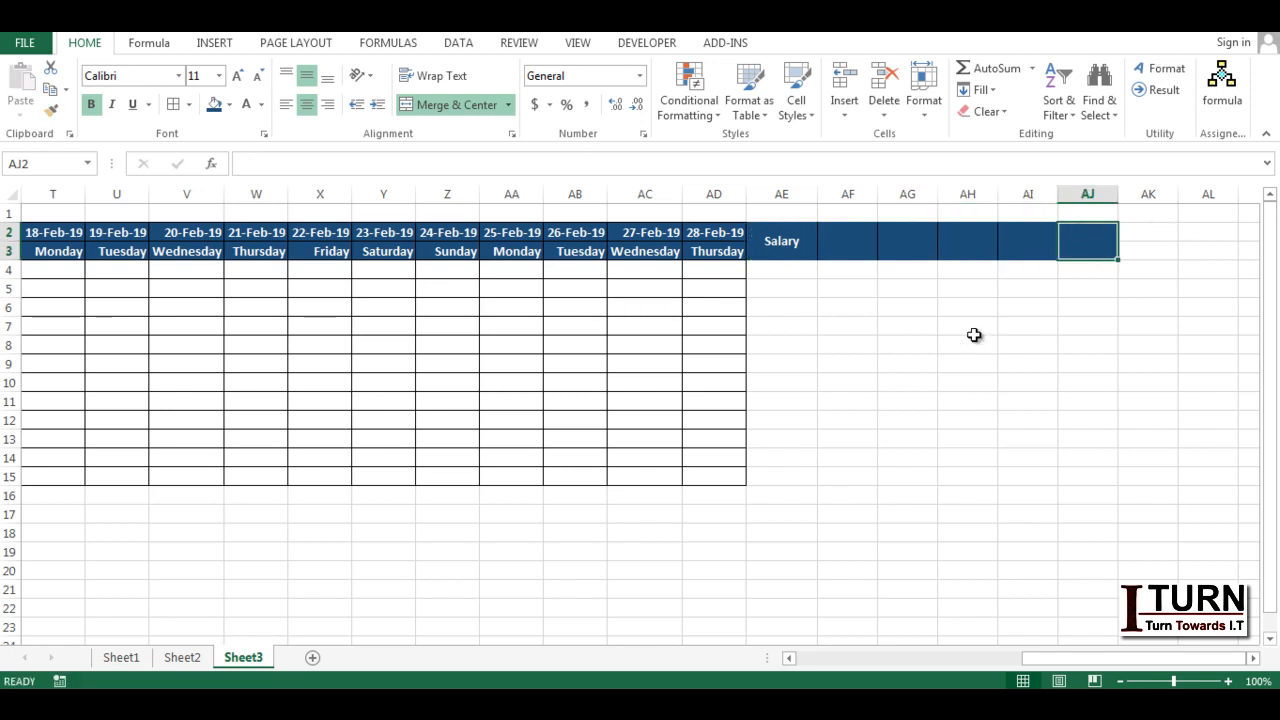
# - Apply all borders to AE2:AJ15, covering the summary headers and the rows down to the last employee
pyautogui.click(759, 241)
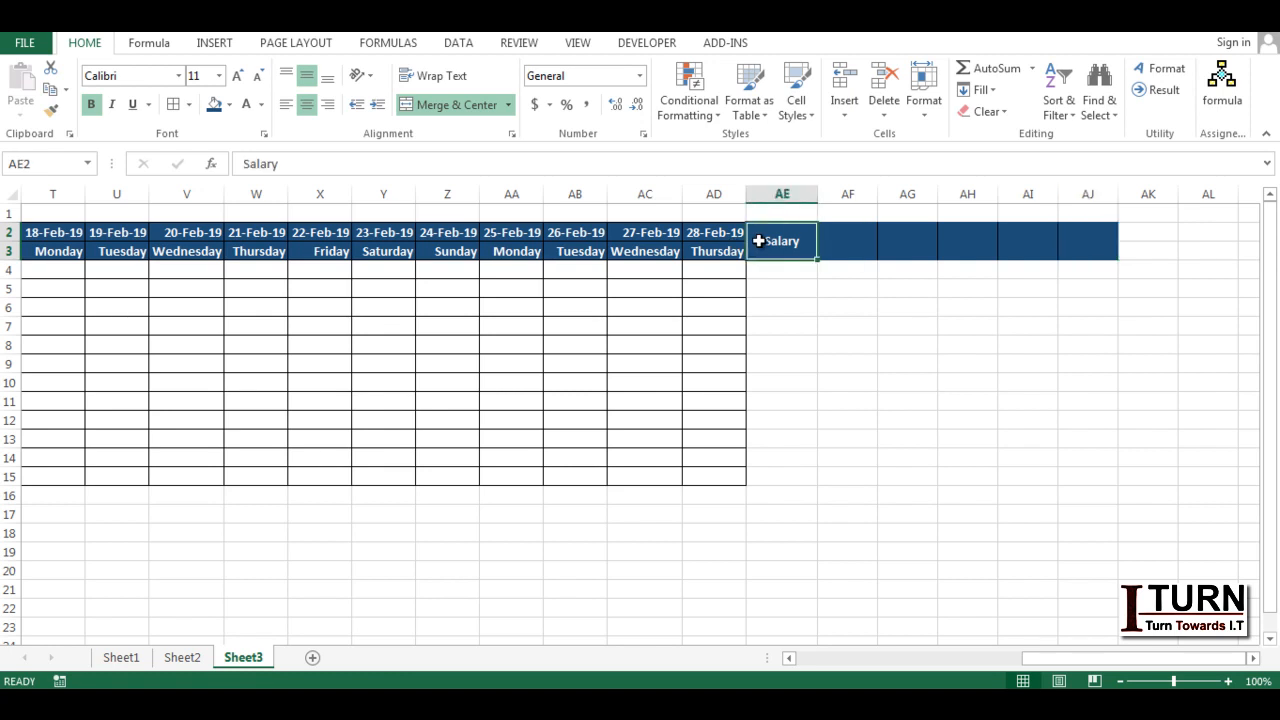
pyautogui.hotkey('shift', 'Right')
pyautogui.hotkey('shift', 'Right')
pyautogui.hotkey('shift', 'Right')
pyautogui.hotkey('shift', 'Right')
pyautogui.hotkey('shift', 'Right')
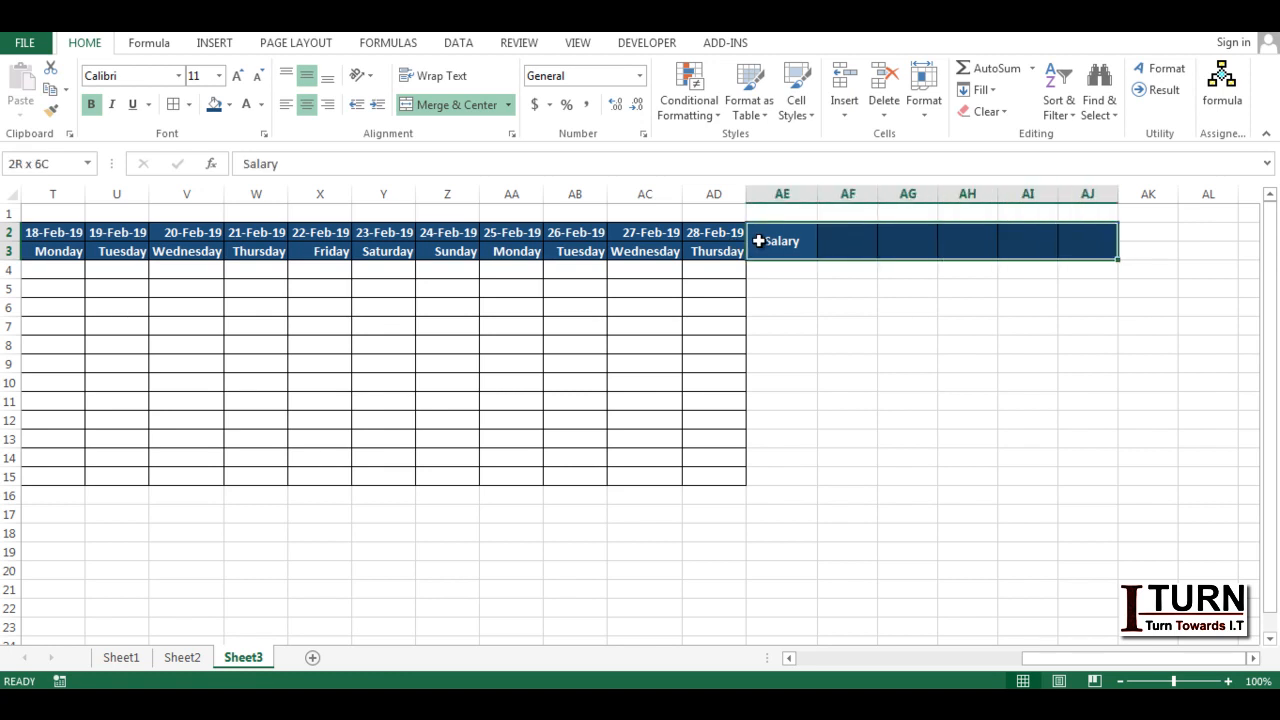
pyautogui.hotkey('ctrl', 'shift', 'Down')
pyautogui.hotkey('ctrl', 'shift', 'Up')
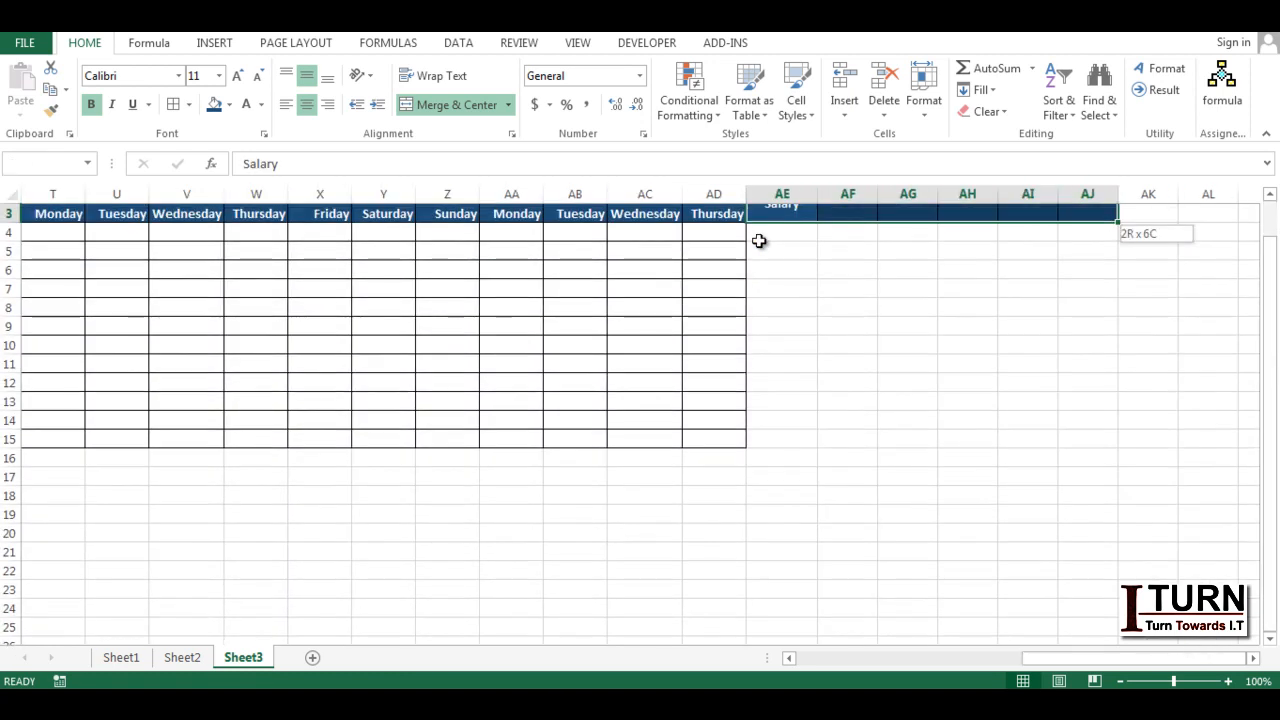
pyautogui.hotkey('shift', 'Down')
pyautogui.hotkey('shift', 'Down')
pyautogui.hotkey('shift', 'Down')
pyautogui.hotkey('shift', 'Down')
pyautogui.hotkey('shift', 'Down')
pyautogui.hotkey('shift', 'Down')
pyautogui.hotkey('shift', 'Down')
pyautogui.hotkey('shift', 'Down')
pyautogui.hotkey('shift', 'Down')
pyautogui.hotkey('shift', 'Down')
pyautogui.hotkey('shift', 'Down')
pyautogui.hotkey('shift', 'Down')
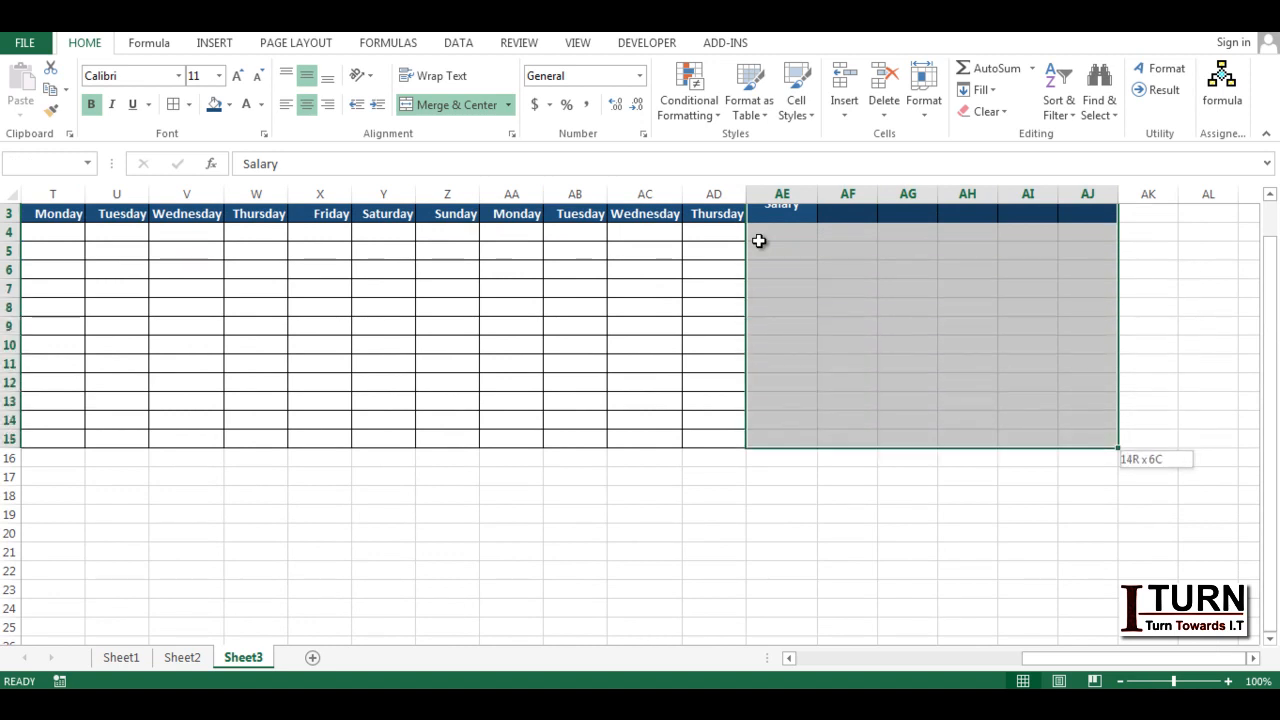
pyautogui.scroll(1, 740, 237)
# - Widen column AF slightly and enter the header Absent in AF2
pyautogui.click(860, 237)
pyautogui.moveTo(877, 194); pyautogui.dragTo(890, 196)
pyautogui.press('capslock')
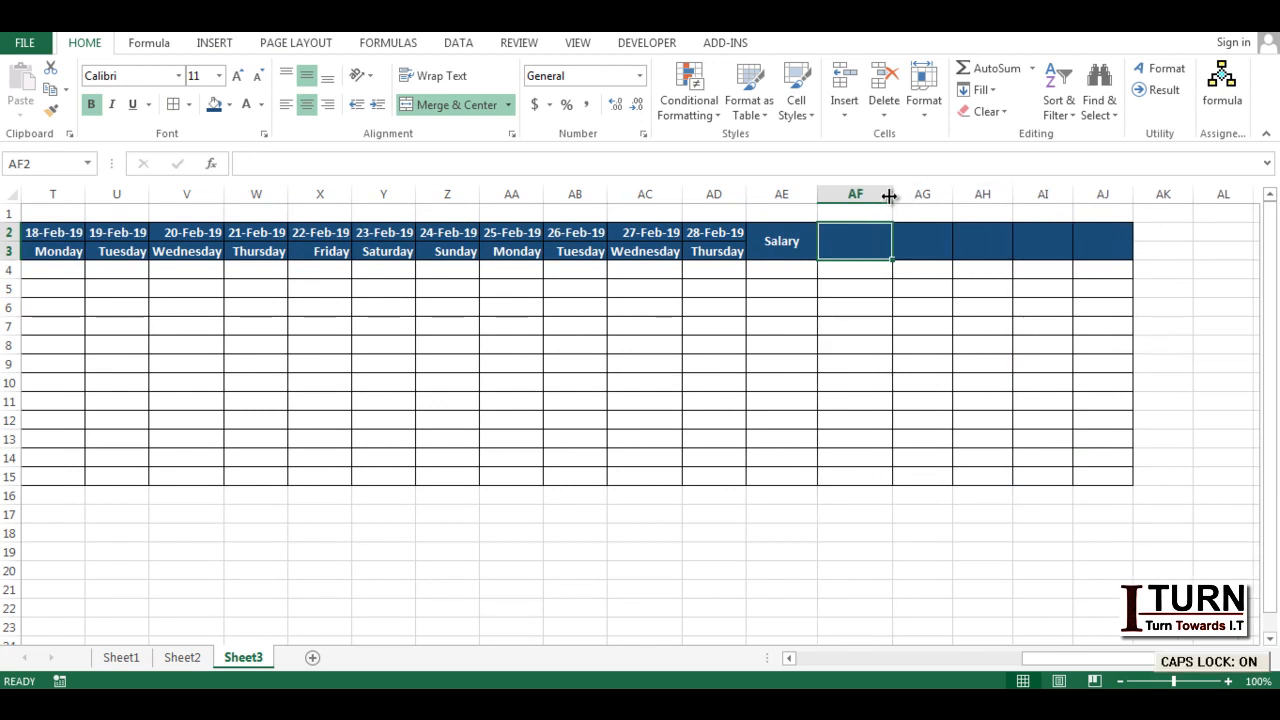
pyautogui.write('ABSENT')
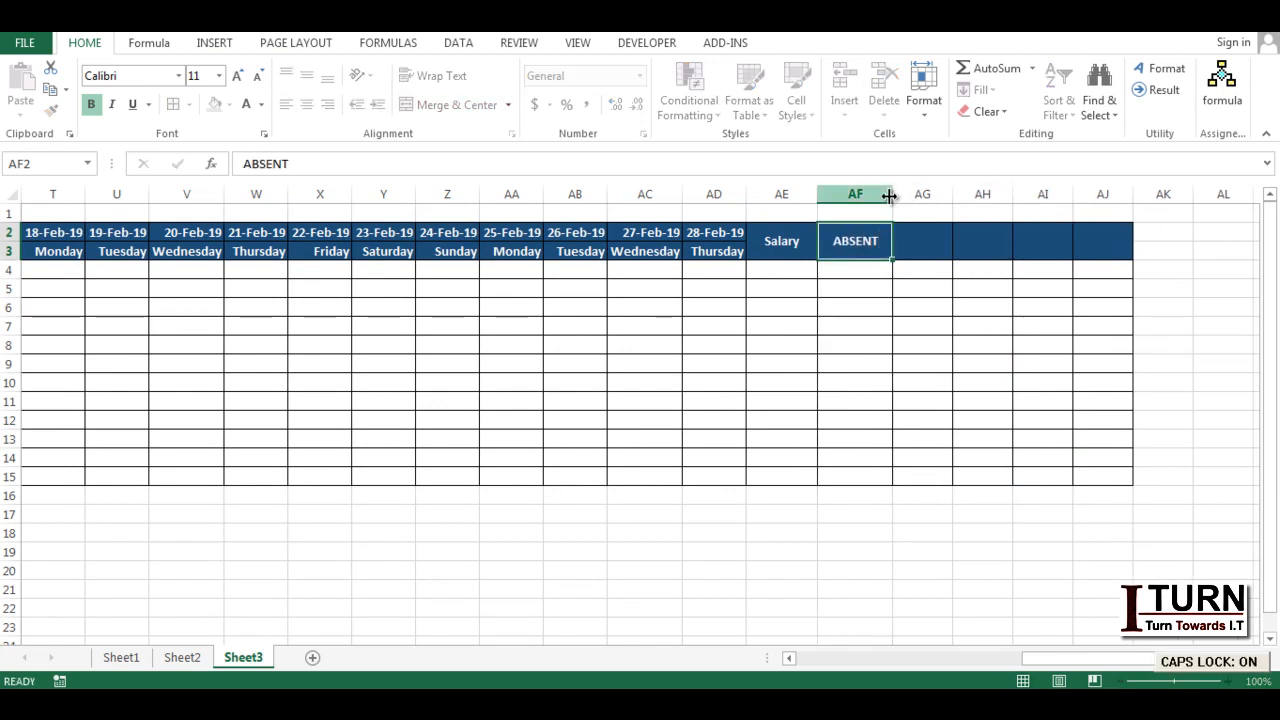
pyautogui.press('Tab')
pyautogui.press('capslock')
pyautogui.click(853, 241)
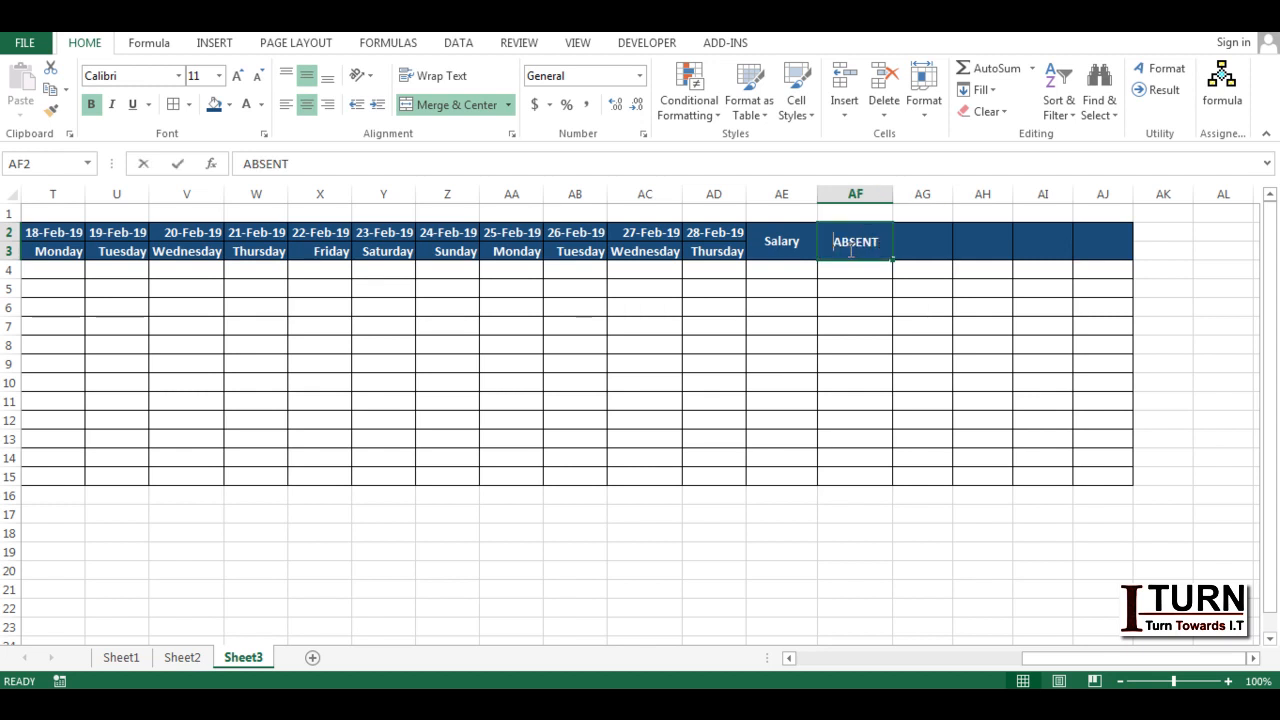
pyautogui.write('Absent')
pyautogui.press('Tab')
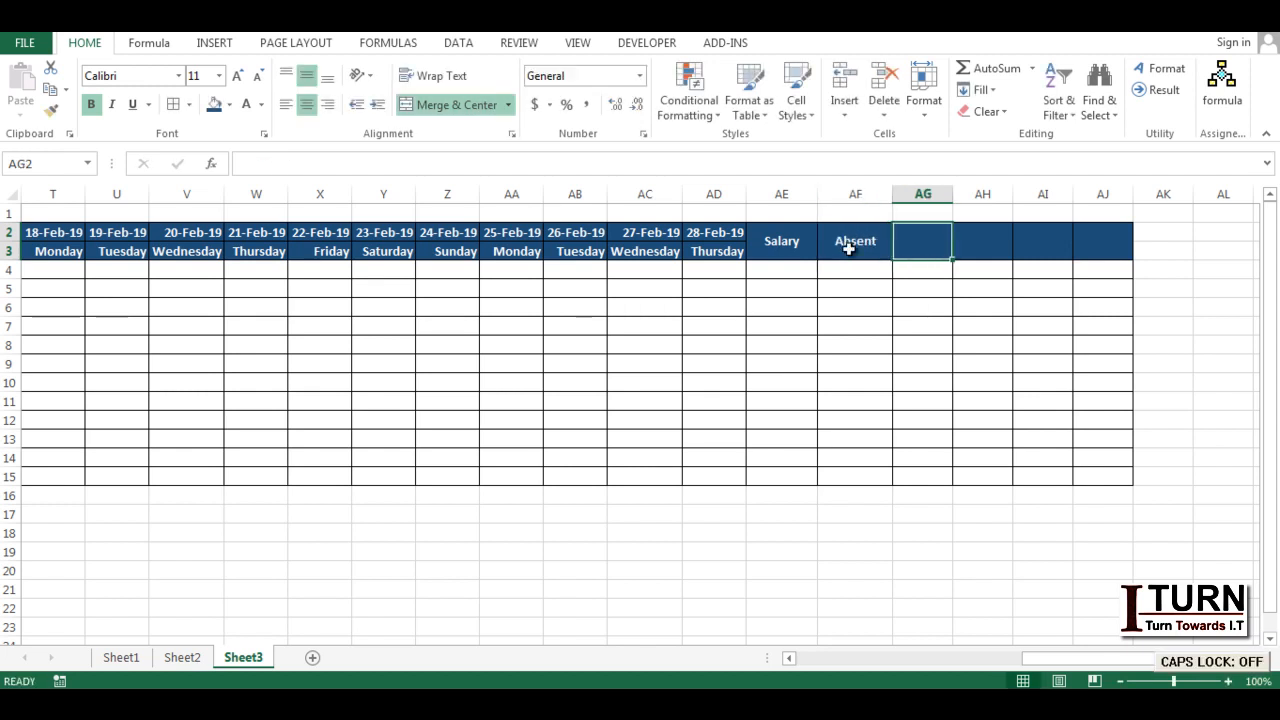
# - Enter the header Leave in AG2, directly after Absent
pyautogui.press('capslock')
pyautogui.write('Lea')
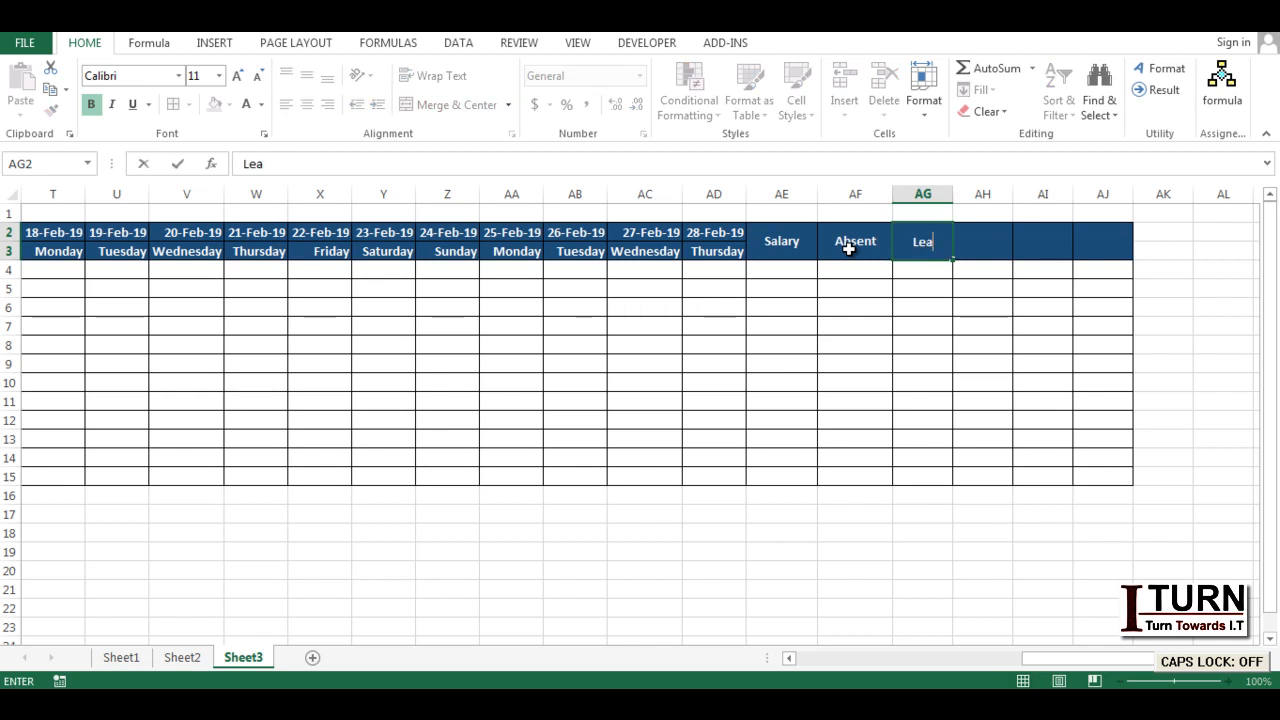
pyautogui.write('ve')
pyautogui.press('Tab')
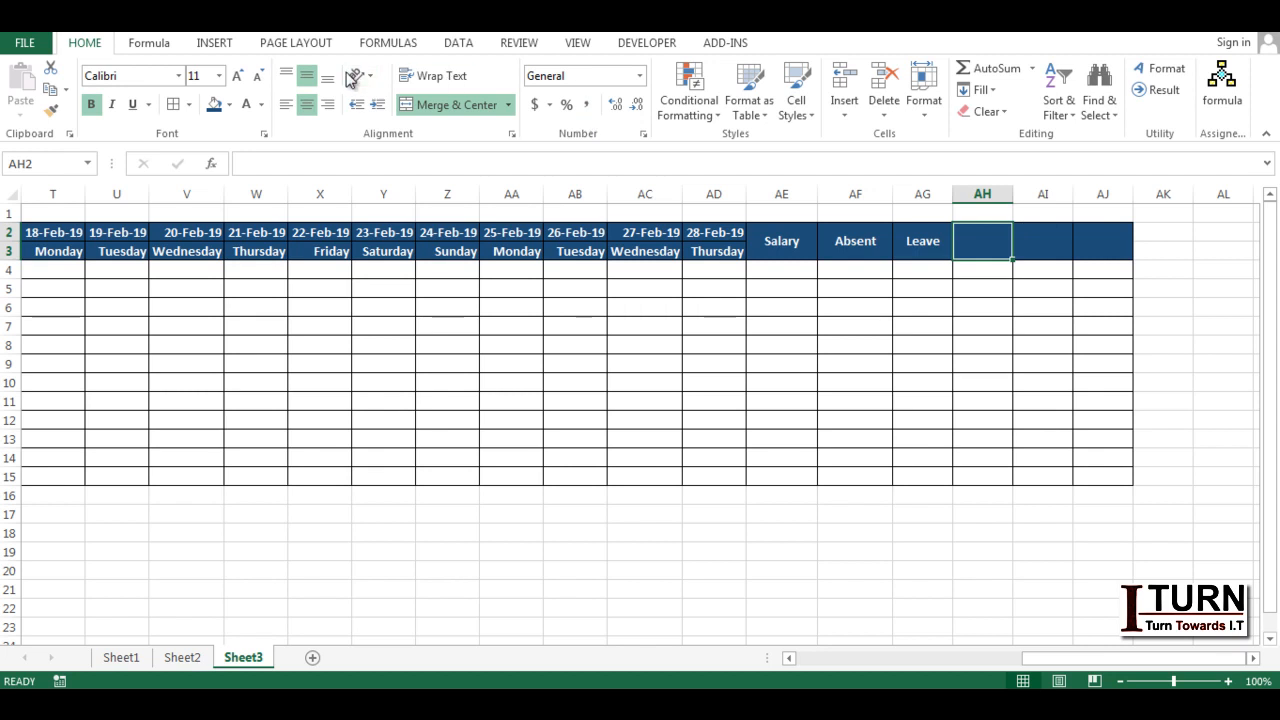
# - Unmerge the header cell AH2:AH3 and widen column AH
pyautogui.click(421, 106)
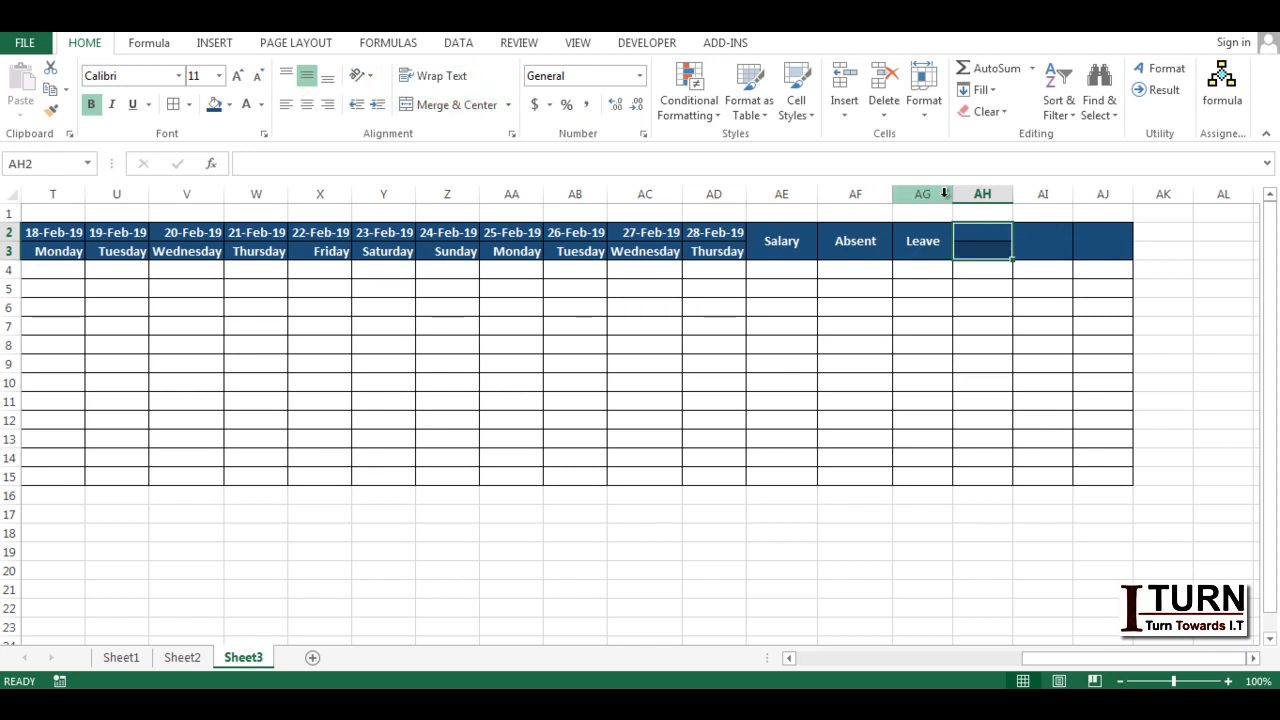
pyautogui.moveTo(1015, 188); pyautogui.dragTo(1043, 190)
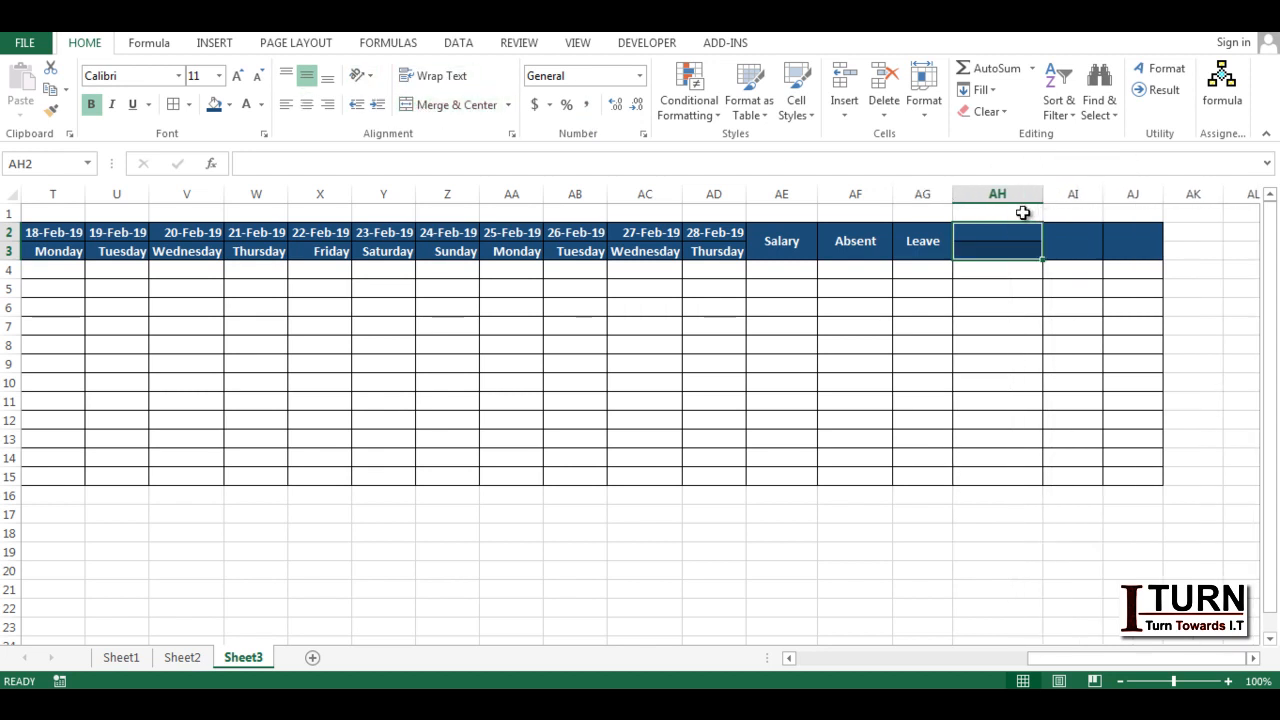
# - Enter the header Total Working Days in AH2 and autofit column AH to it
pyautogui.click(1001, 230)
pyautogui.press('capslock')
pyautogui.write('T')
pyautogui.press('capslock')
pyautogui.write('otal W')
pyautogui.press('capslock')
pyautogui.write('o')
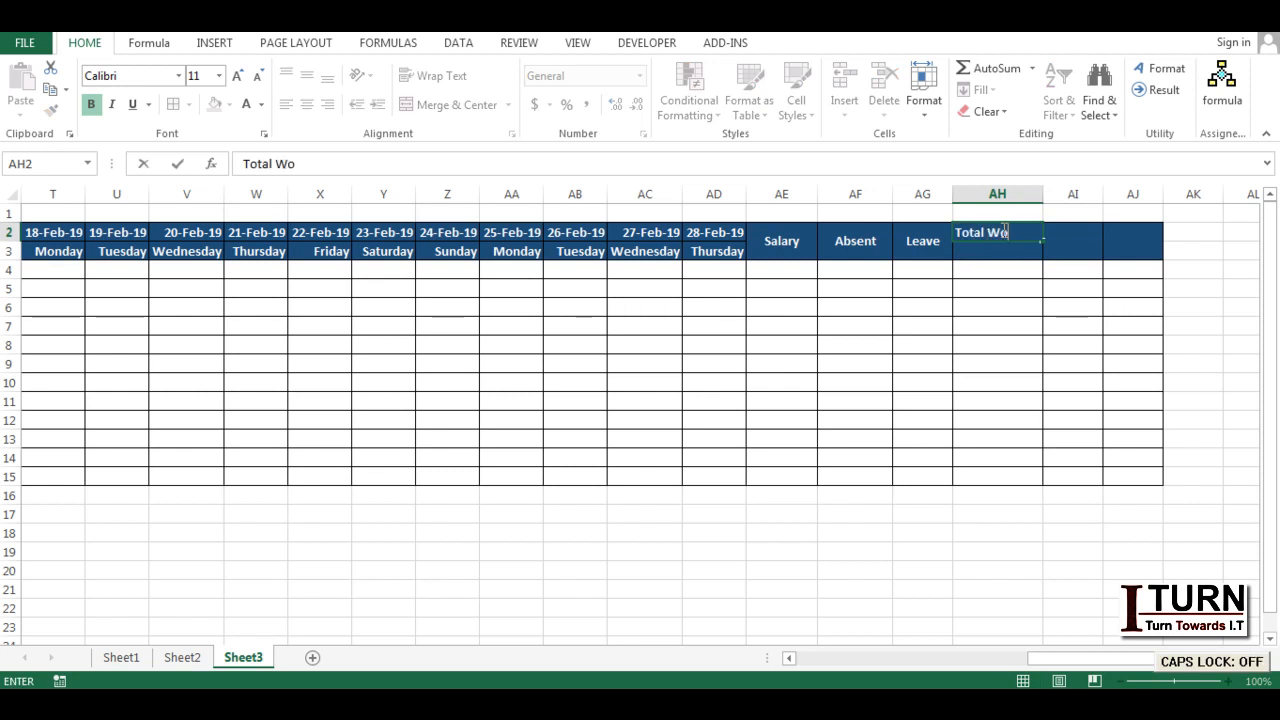
pyautogui.write('rking')
pyautogui.press('capslock')
pyautogui.write('D')
pyautogui.press('capslock')
pyautogui.write('ays')
pyautogui.press('Return')
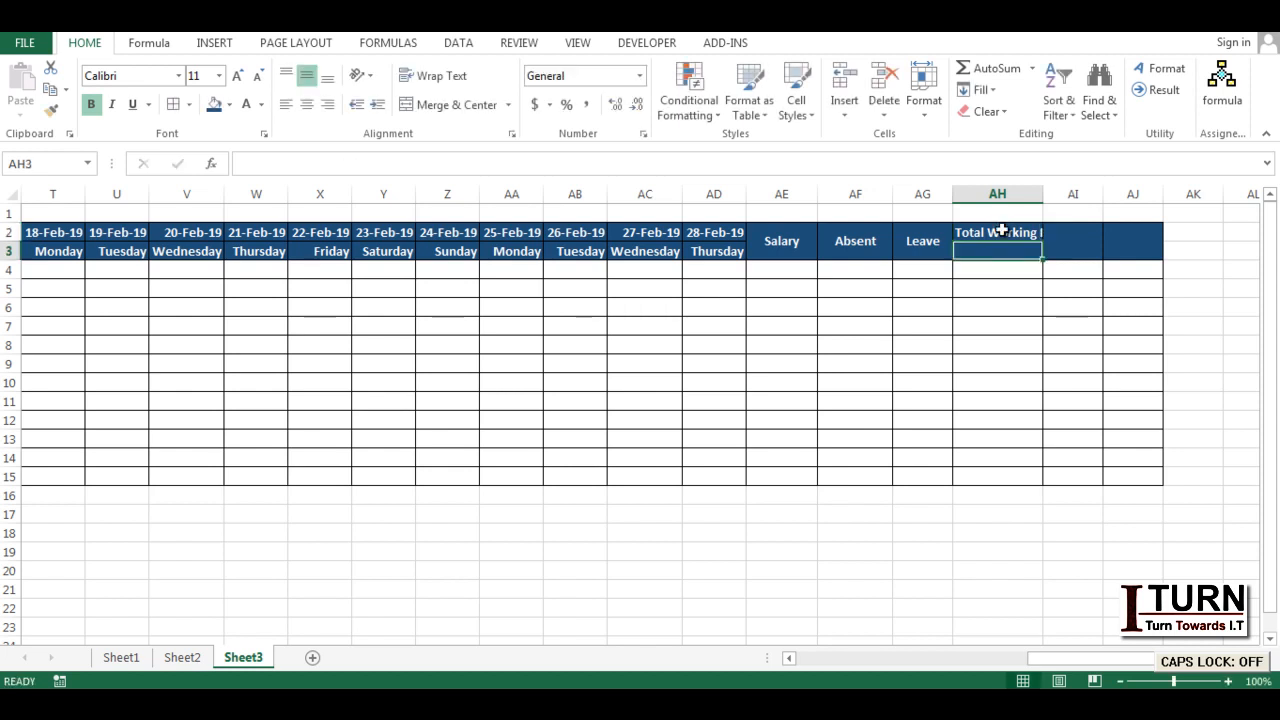
pyautogui.doubleClick(1042, 192)
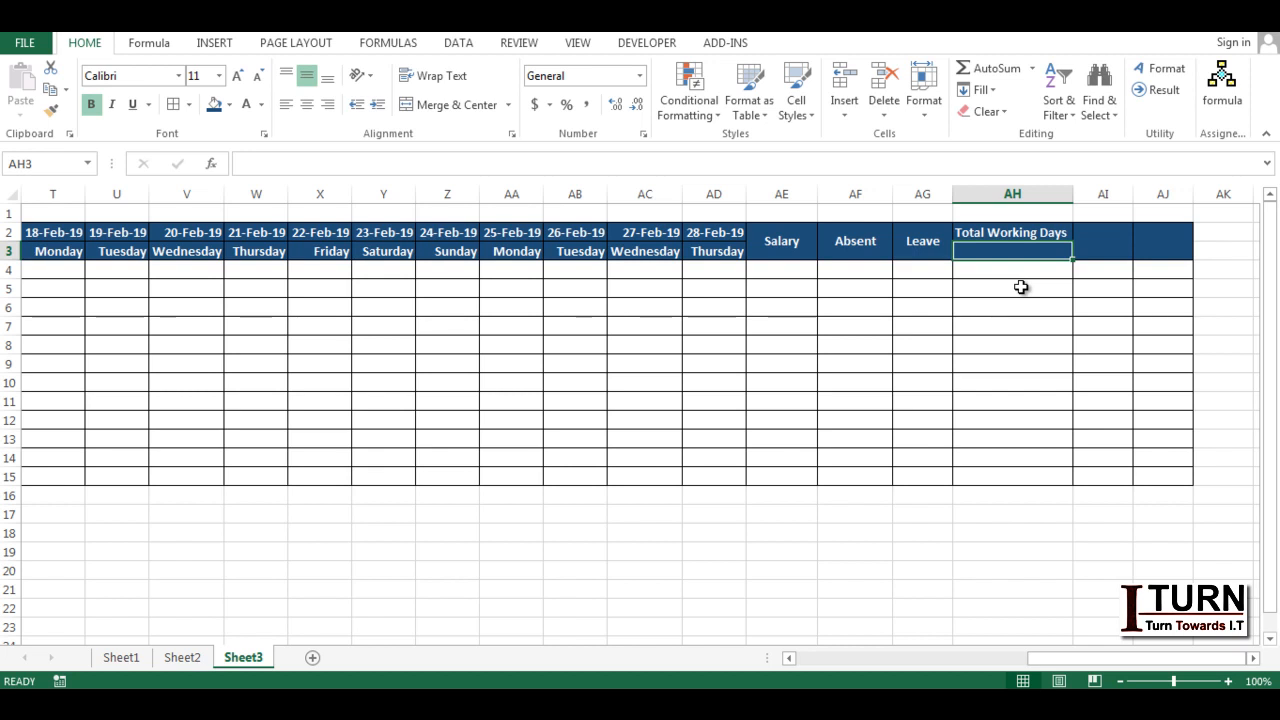
# - Start a NETWORKDAYS formula in AH3 with C2 as the start date and AD2 as the end date
pyautogui.write('=netw')
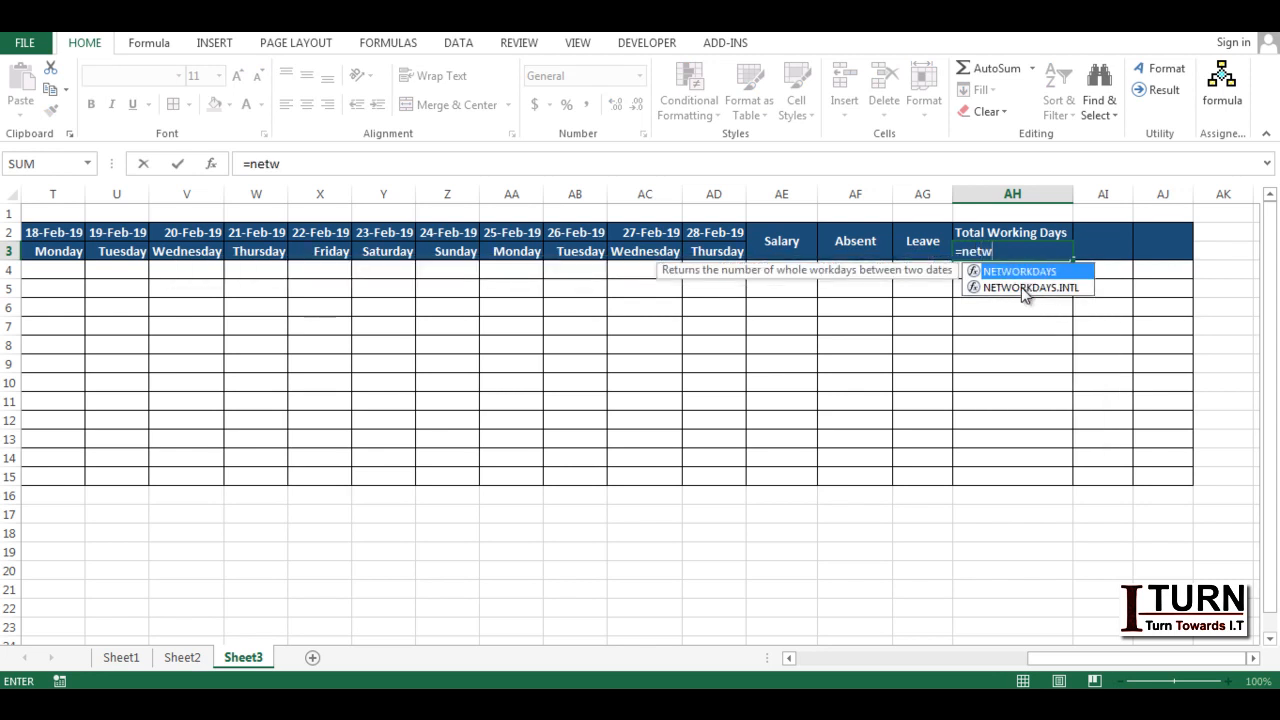
pyautogui.press('Tab')
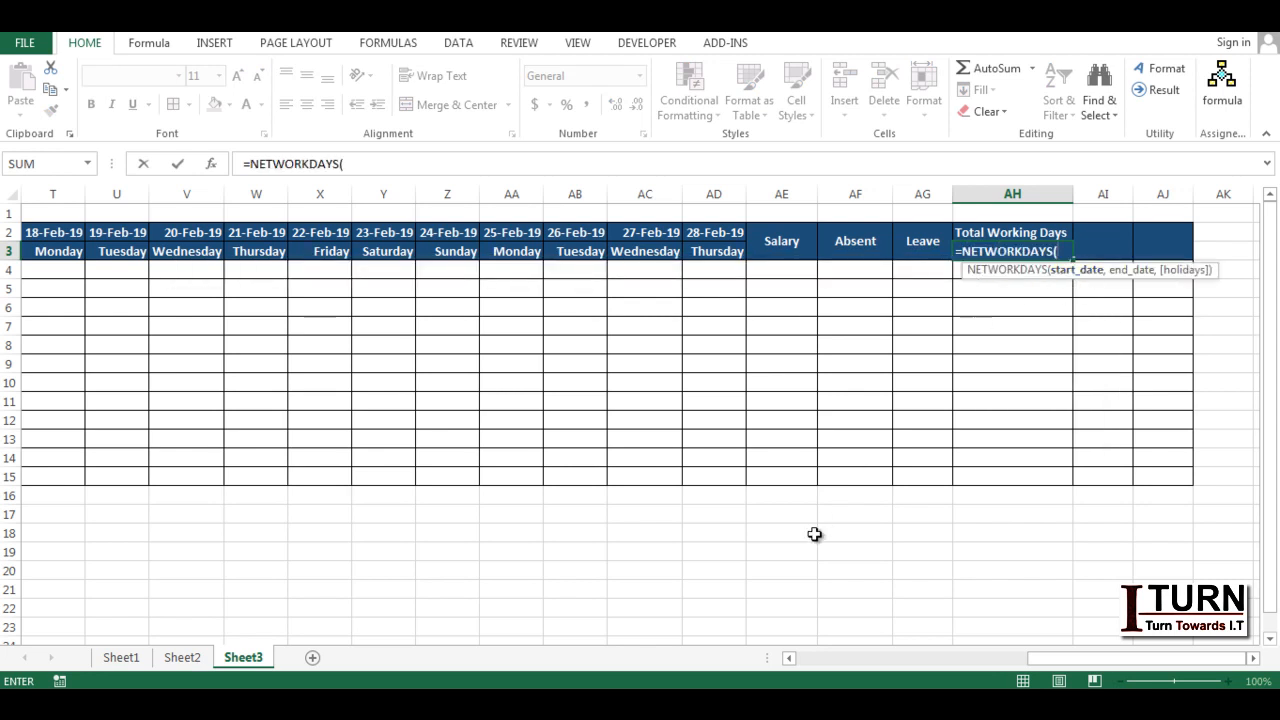
pyautogui.moveTo(1090, 662); pyautogui.dragTo(794, 660)
pyautogui.click(256, 230)
pyautogui.write(',')
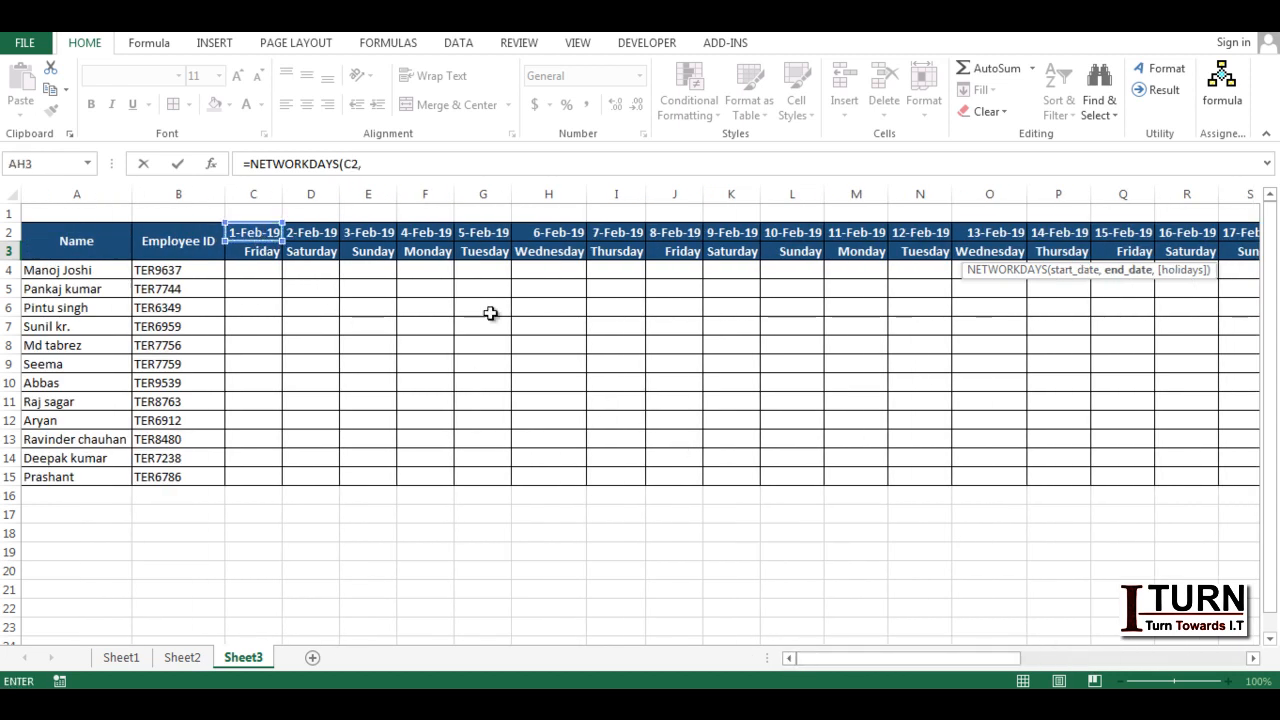
pyautogui.moveTo(938, 656); pyautogui.dragTo(1164, 657)
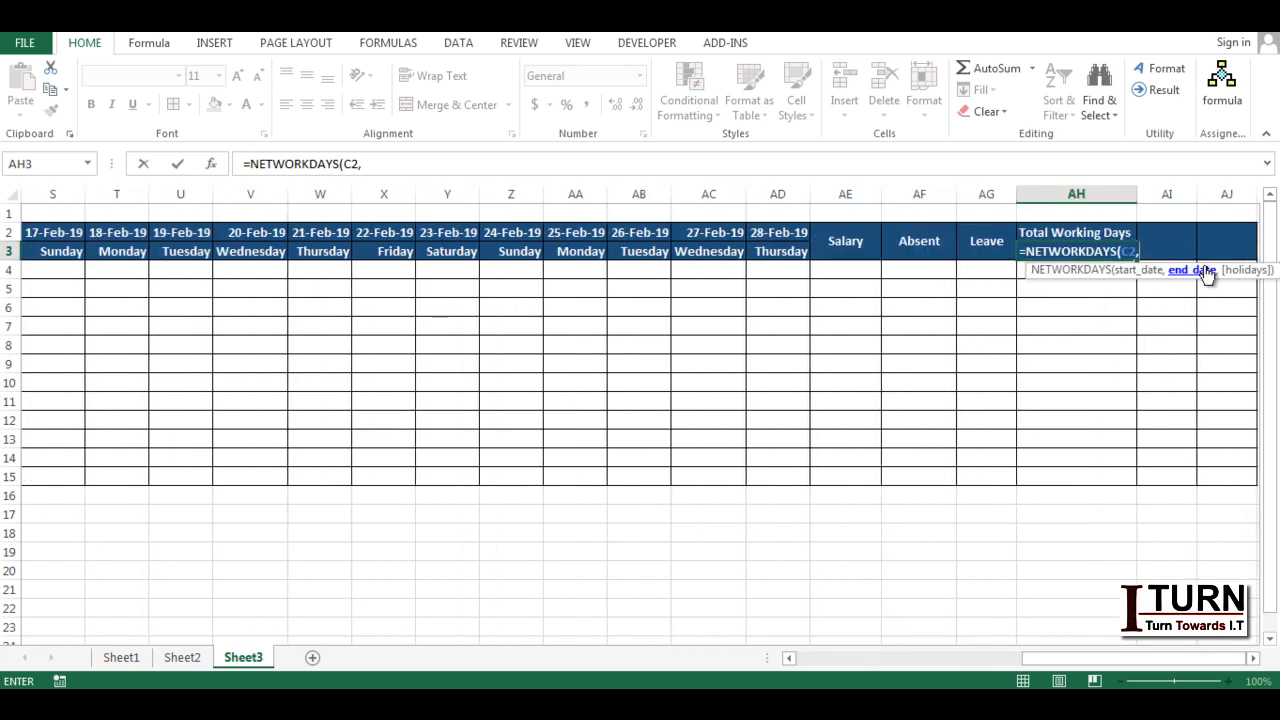
pyautogui.click(778, 233)
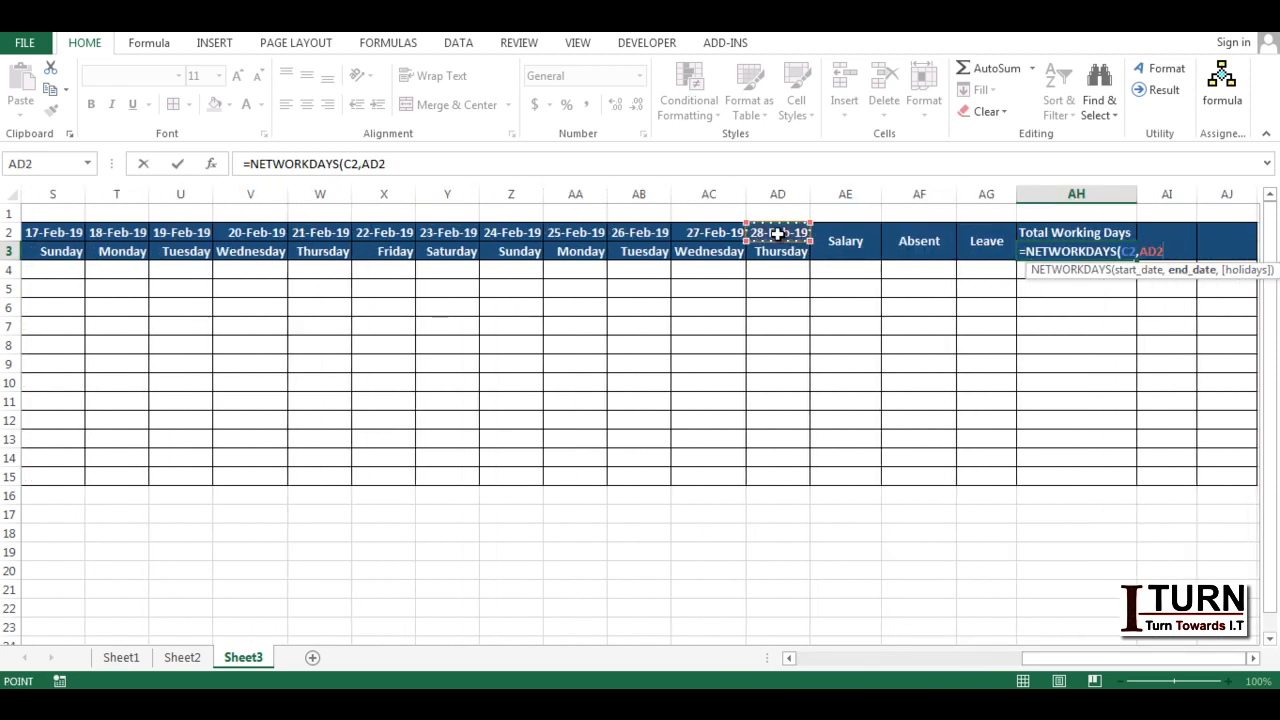
# - Change the function in the AH3 formula to NETWORKDAYS.INTL, with AD2 as the end date followed by the weekend argument
pyautogui.click(1117, 251)
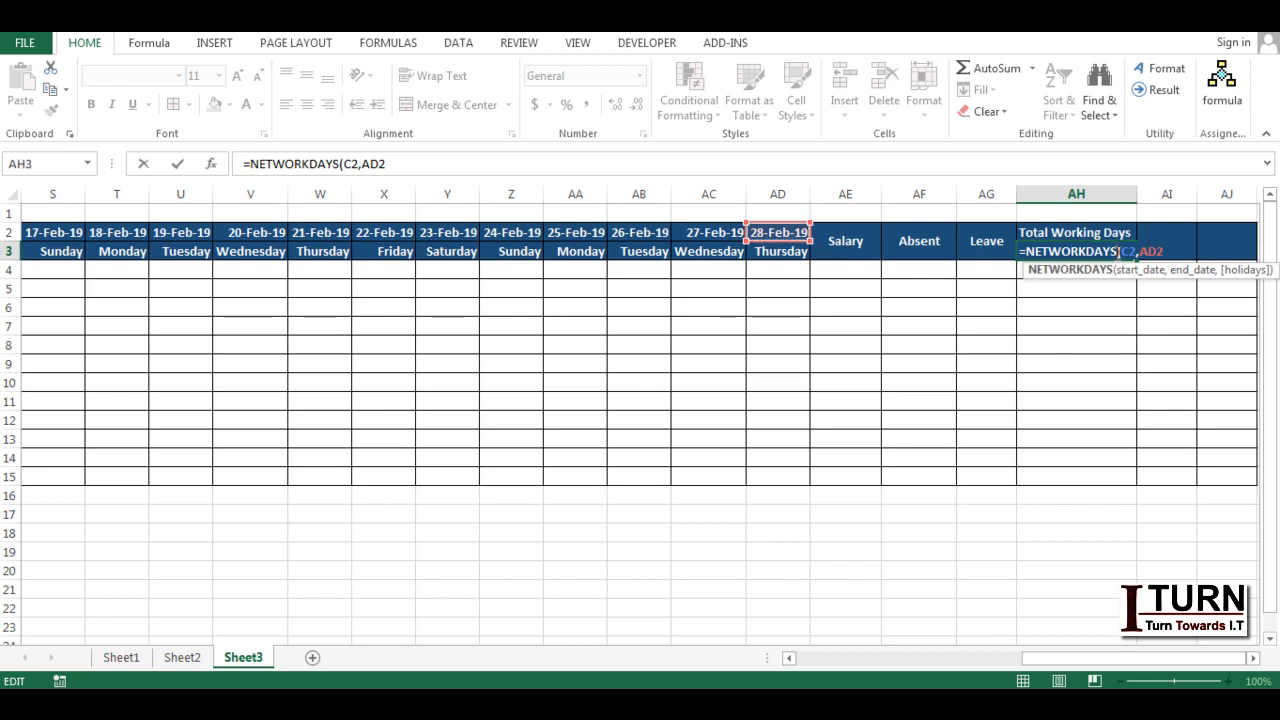
pyautogui.write('.INTL')
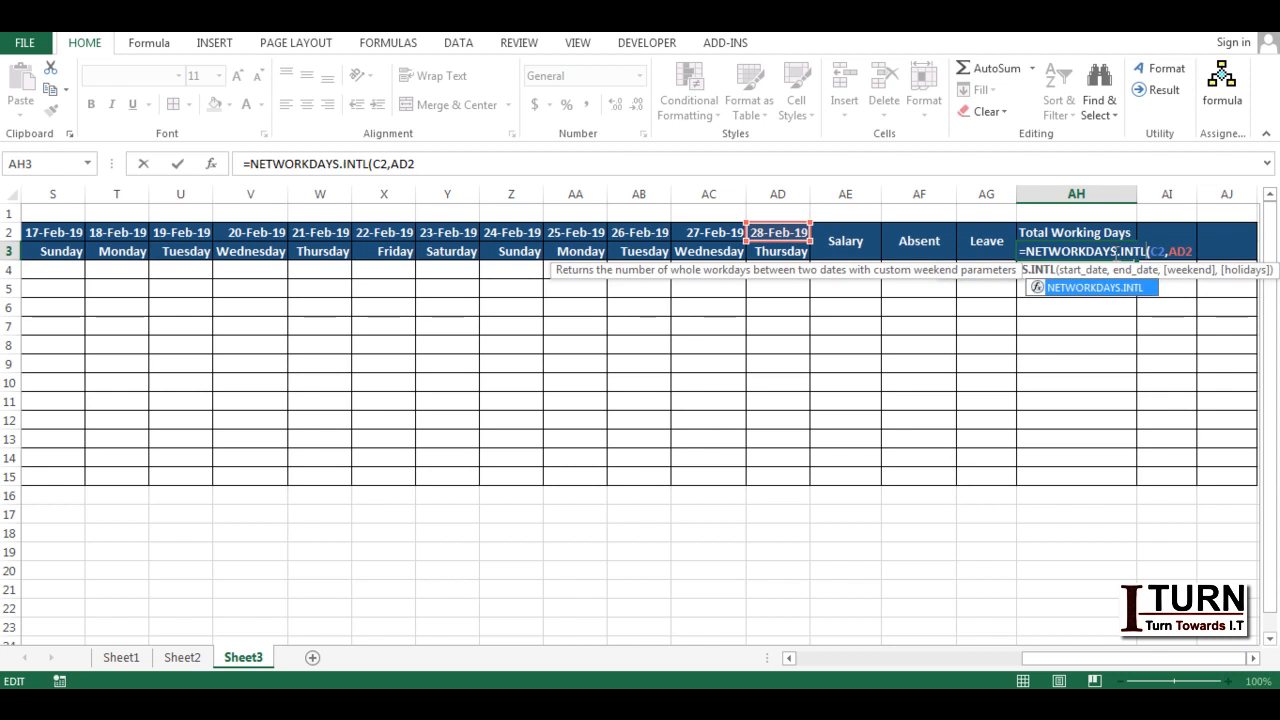
pyautogui.press('Right')
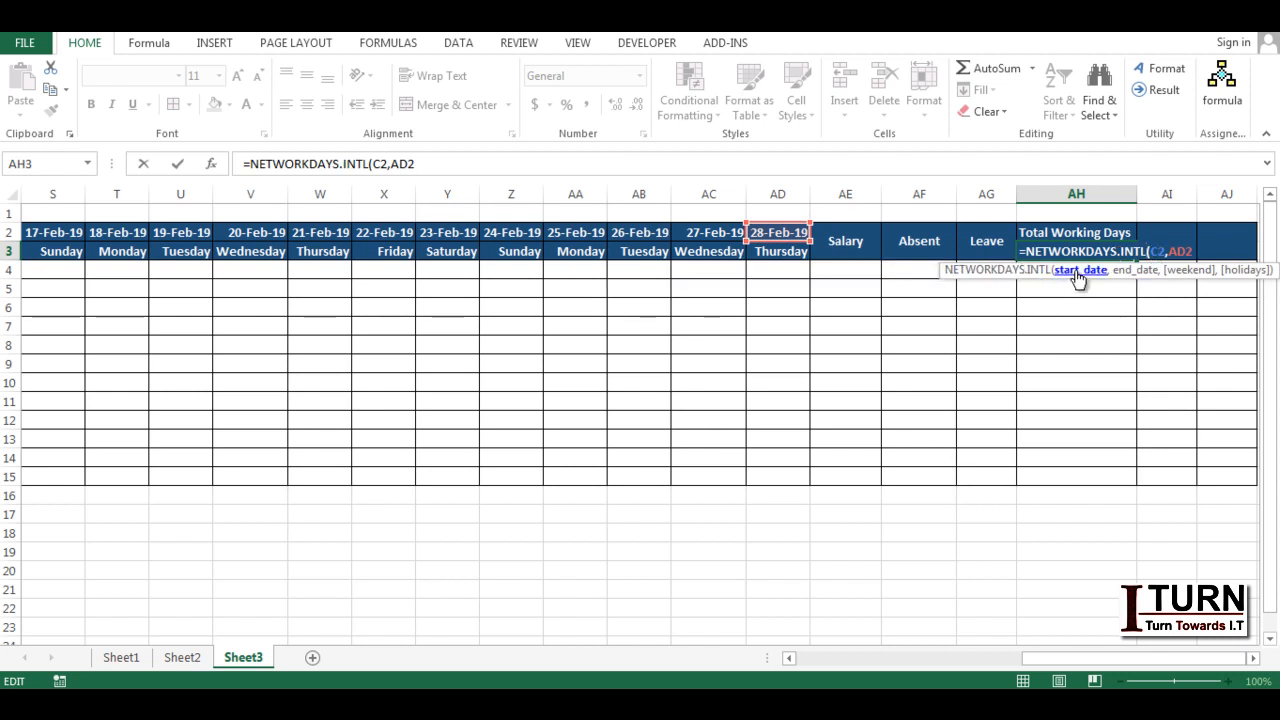
pyautogui.click(1133, 271)
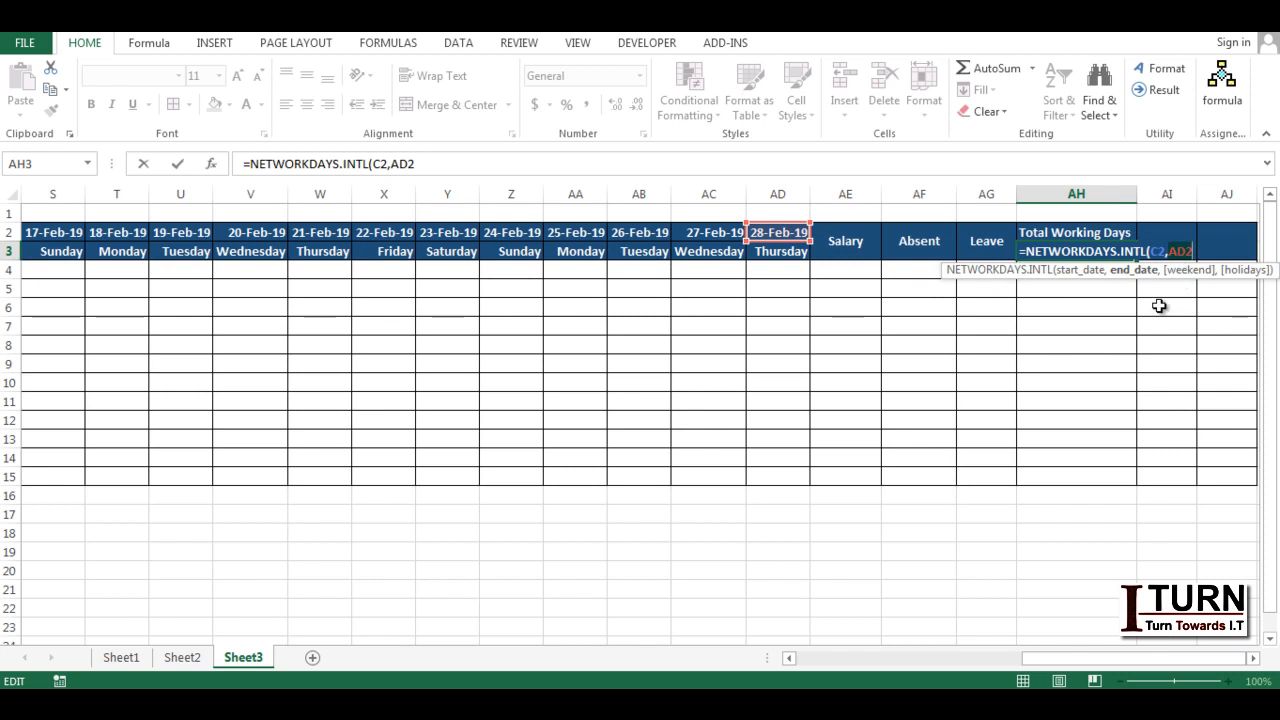
pyautogui.write(',')
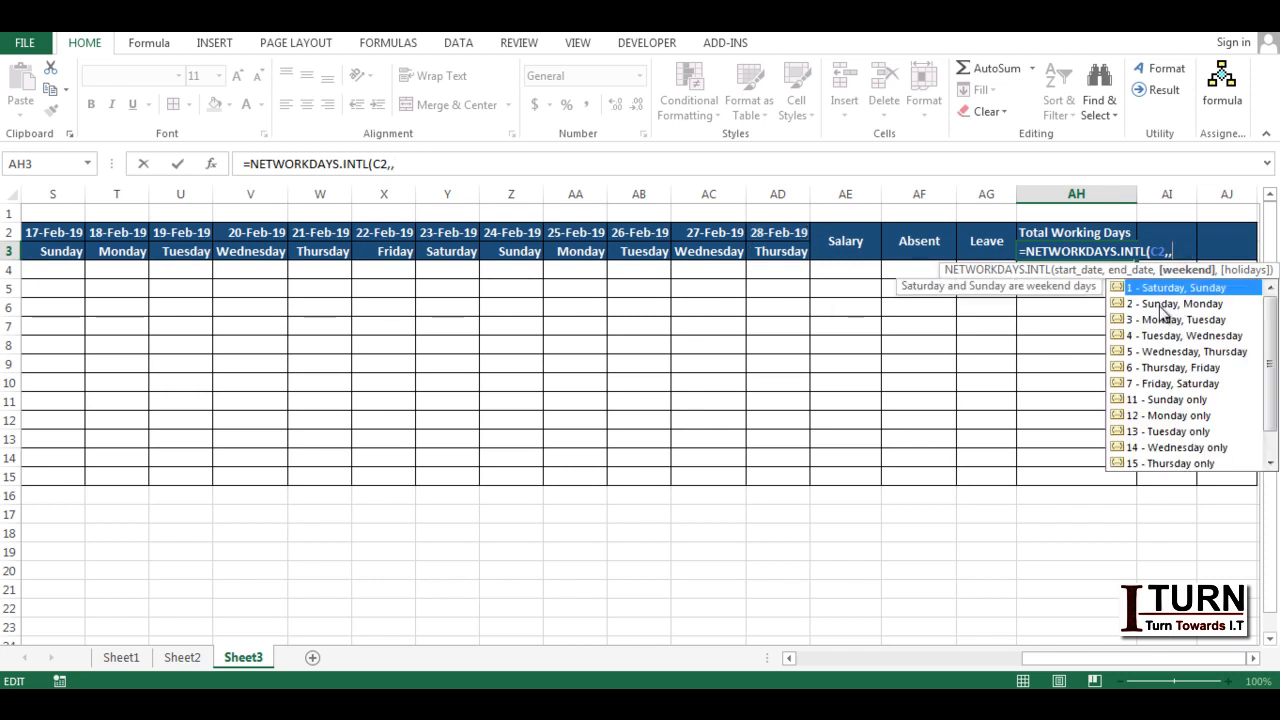
pyautogui.press('BackSpace')
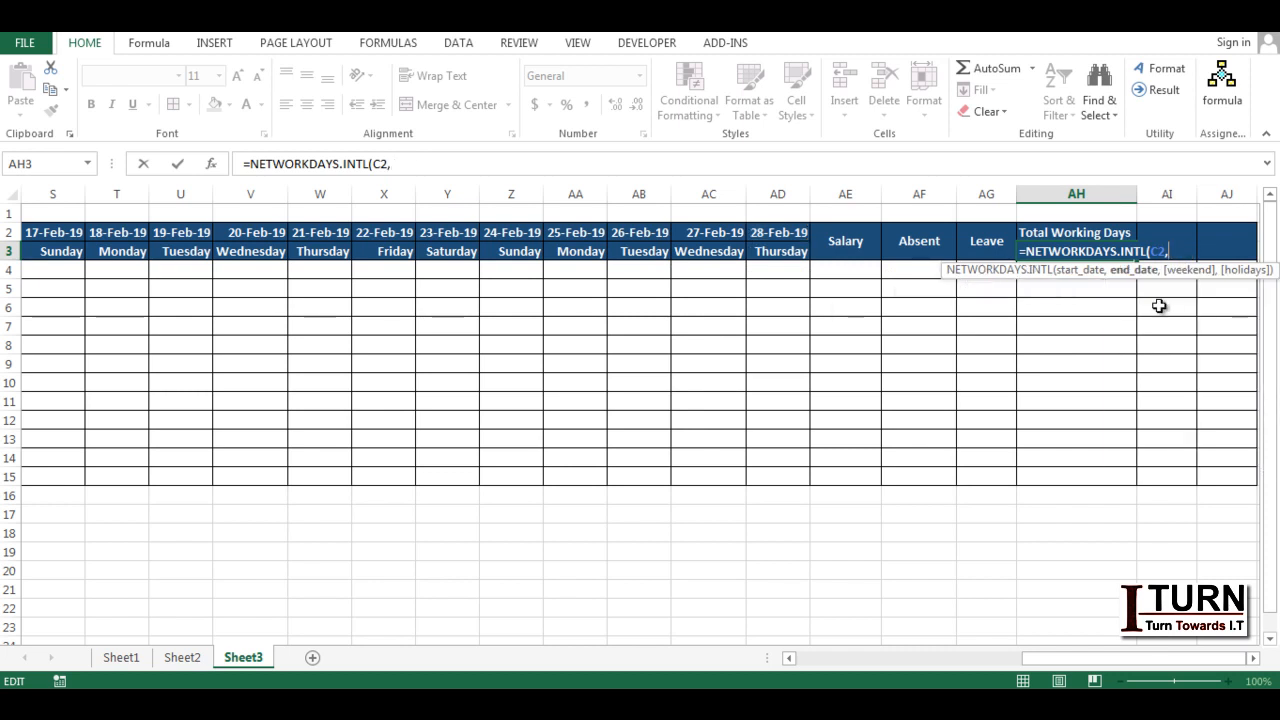
pyautogui.click(762, 235)
pyautogui.write(',')
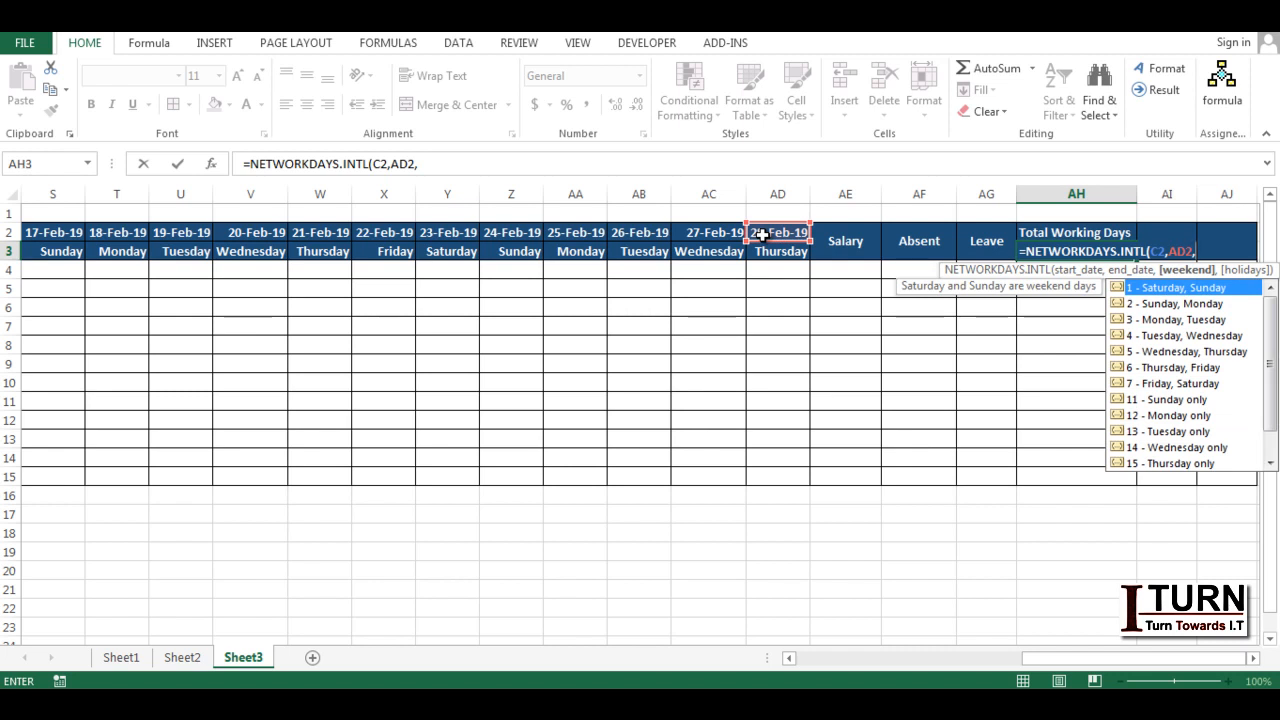
# - Complete the AH3 formula with weekend argument 1 (Saturday, Sunday) and centre the cell horizontally
pyautogui.press('Down')
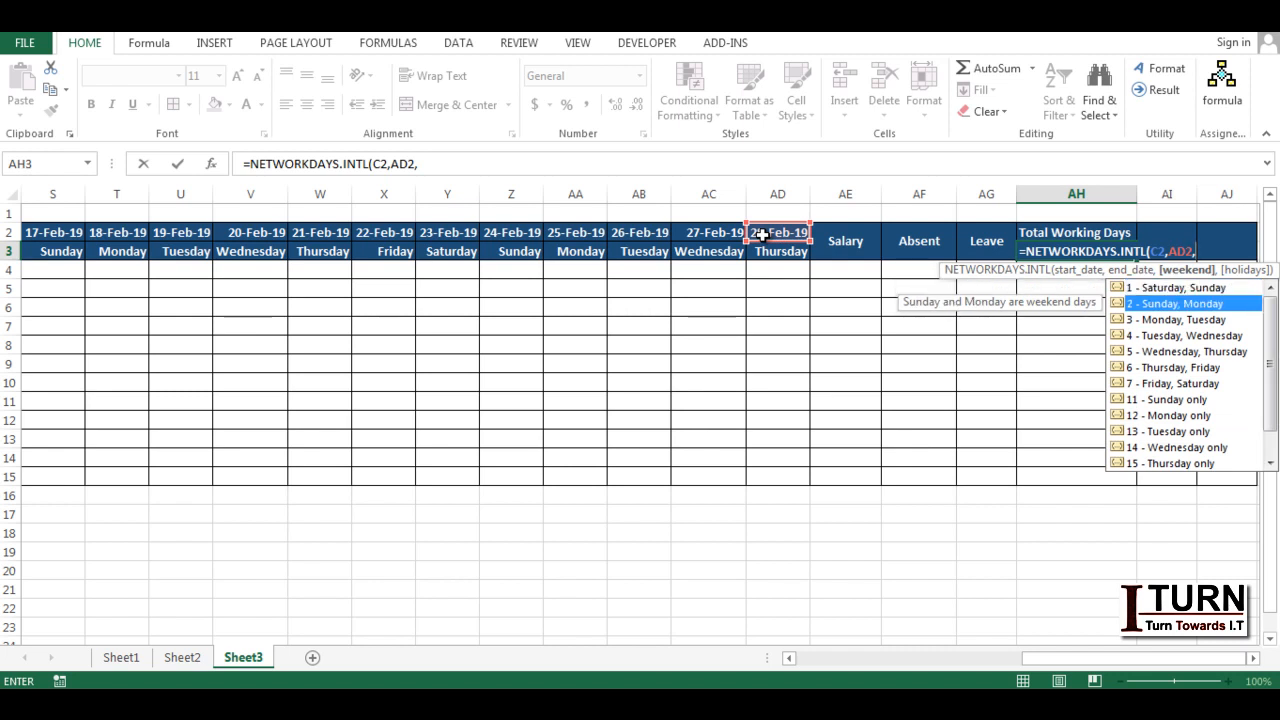
pyautogui.press('Down')
pyautogui.press('Down')
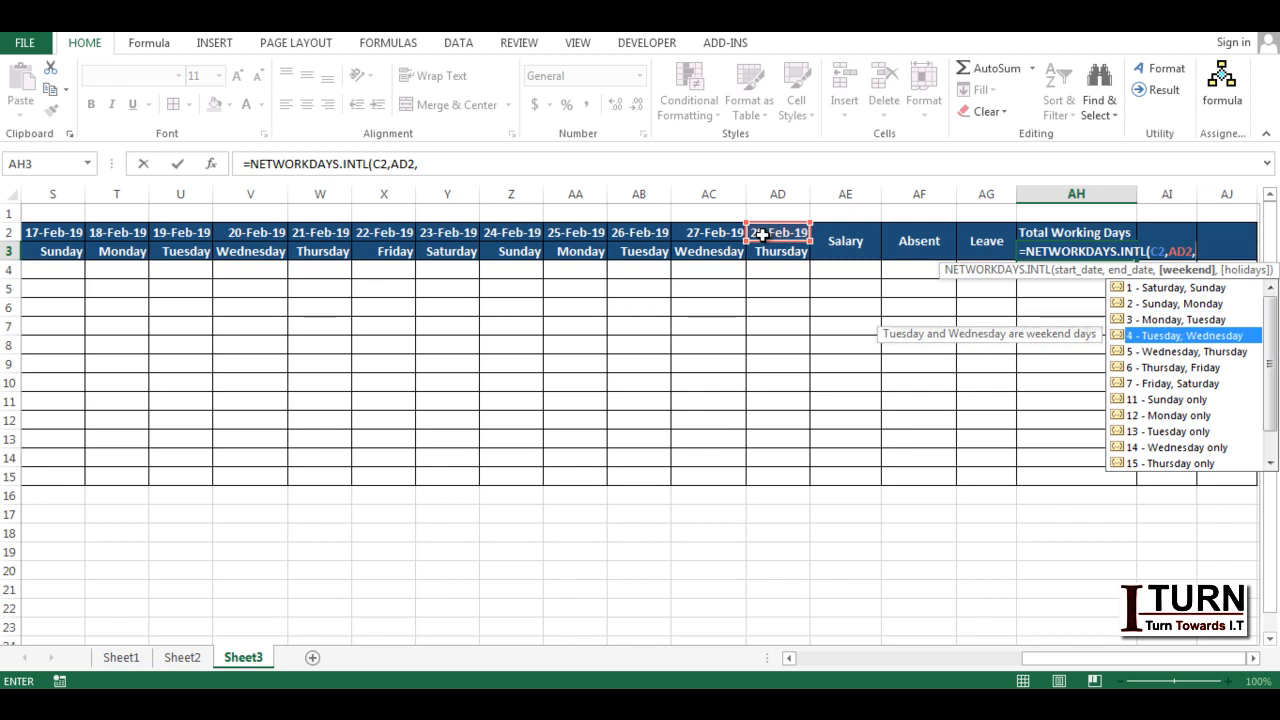
pyautogui.press('Up')
pyautogui.press('Up')
pyautogui.press('Up')
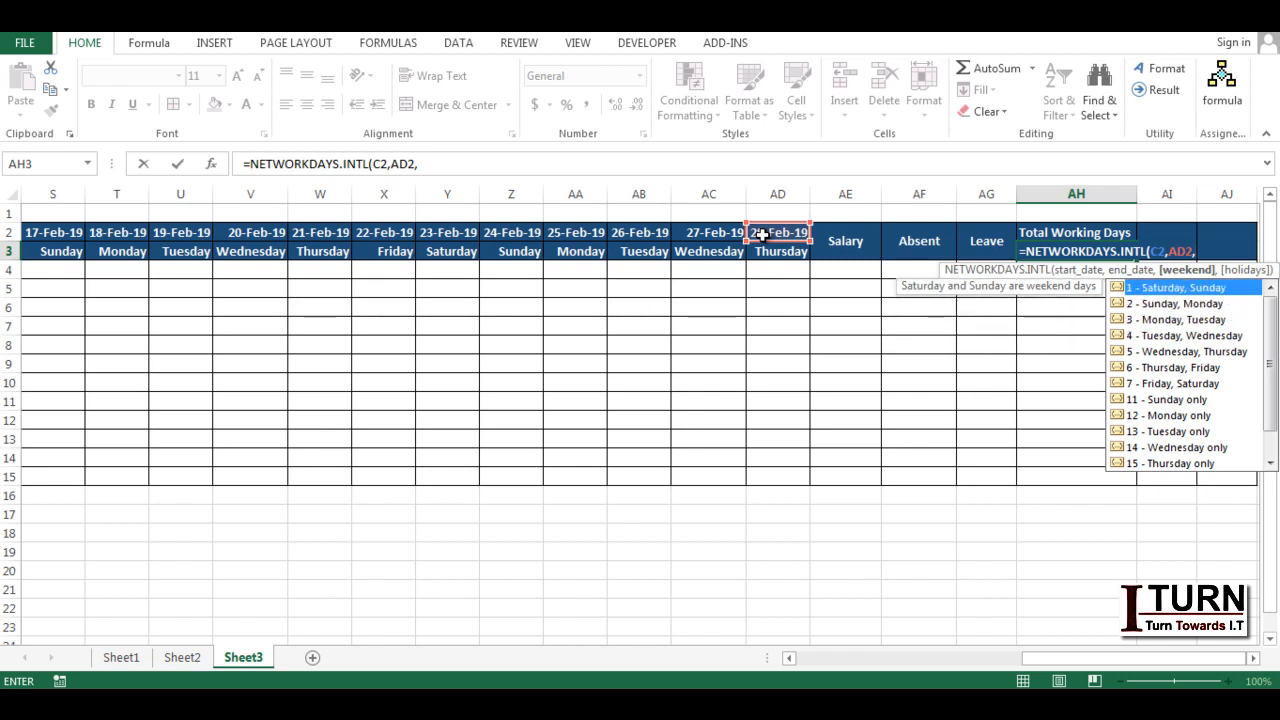
pyautogui.write('1')
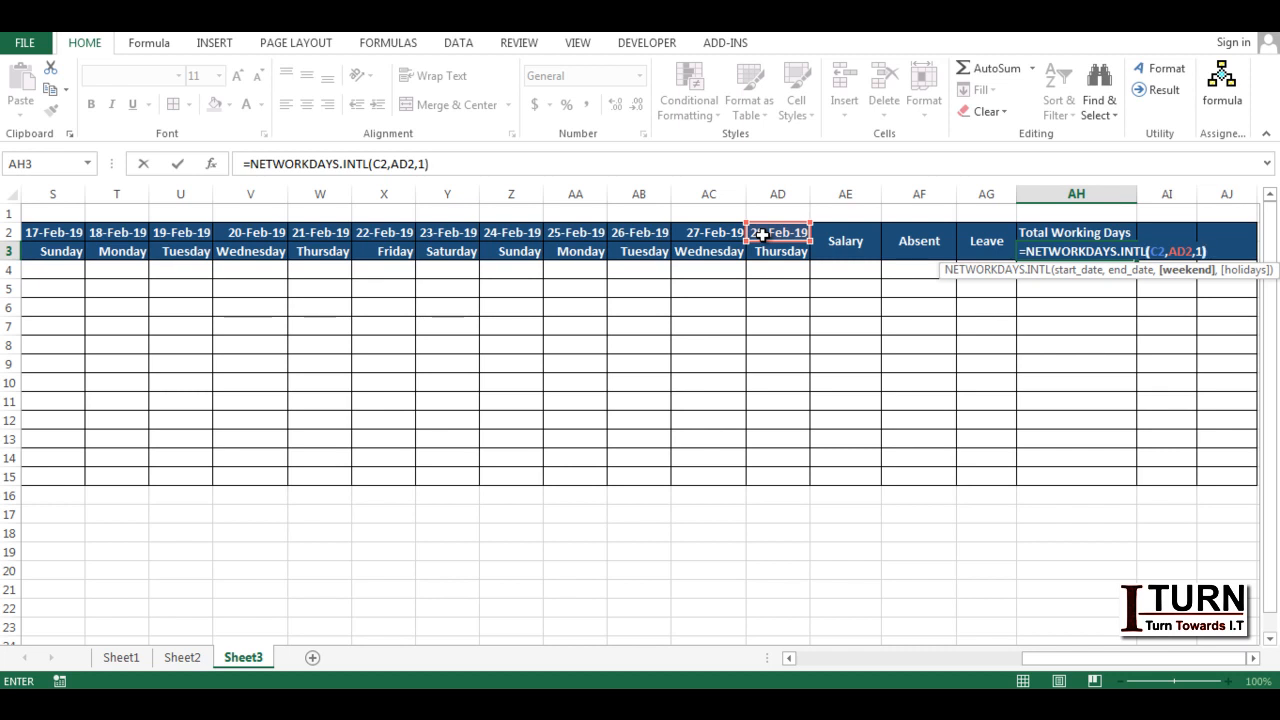
pyautogui.press('Return')
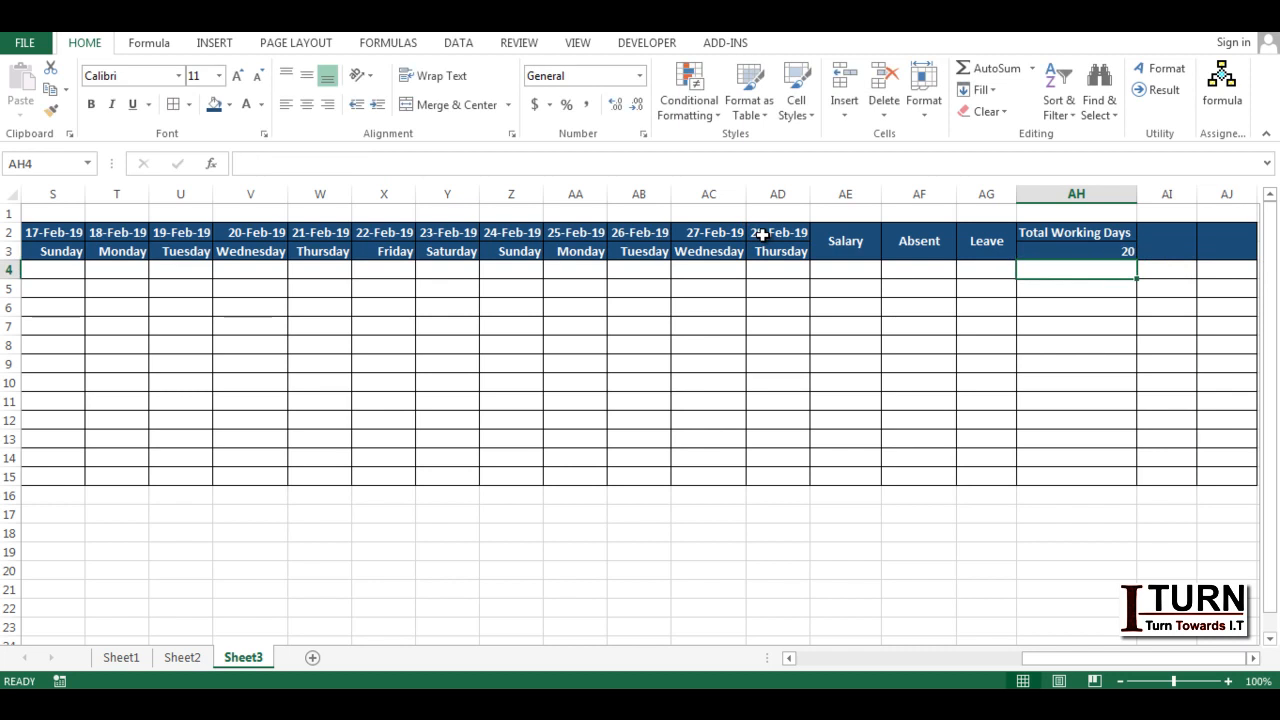
pyautogui.click(1086, 250)
pyautogui.click(307, 105)
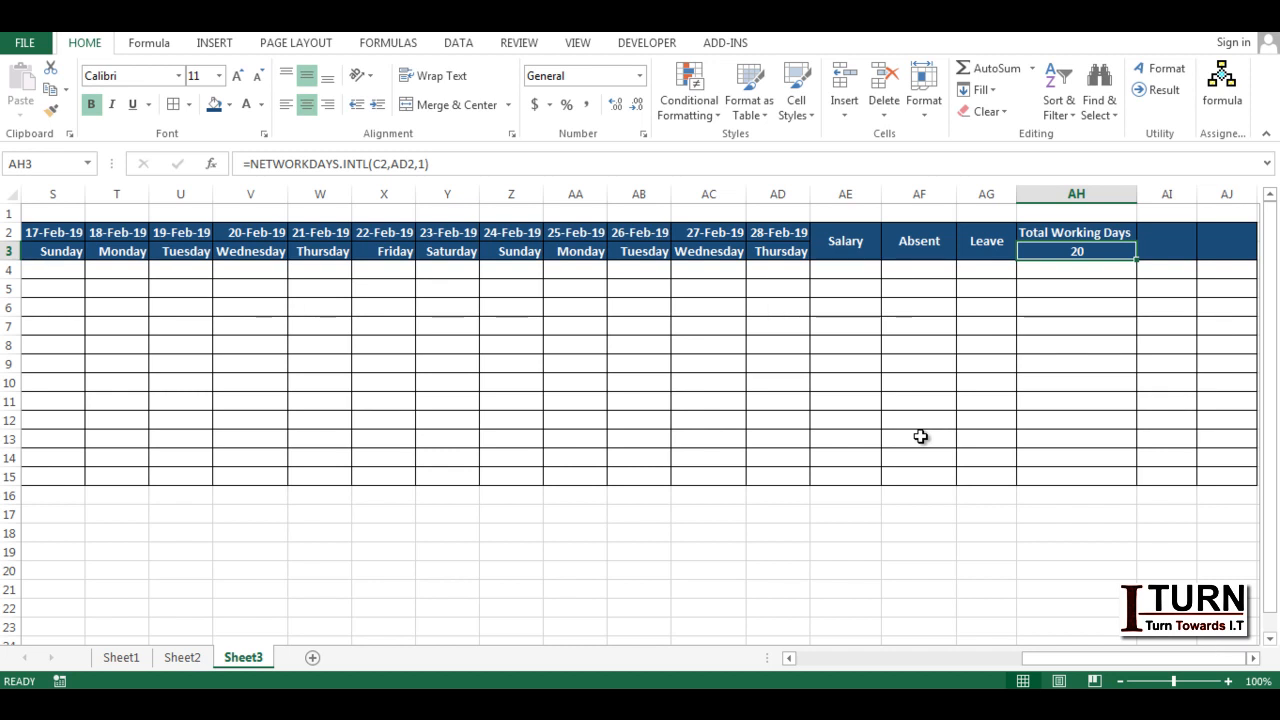
# - Add a List data validation to cell C4 with the source values P,L,A
pyautogui.click(995, 290)
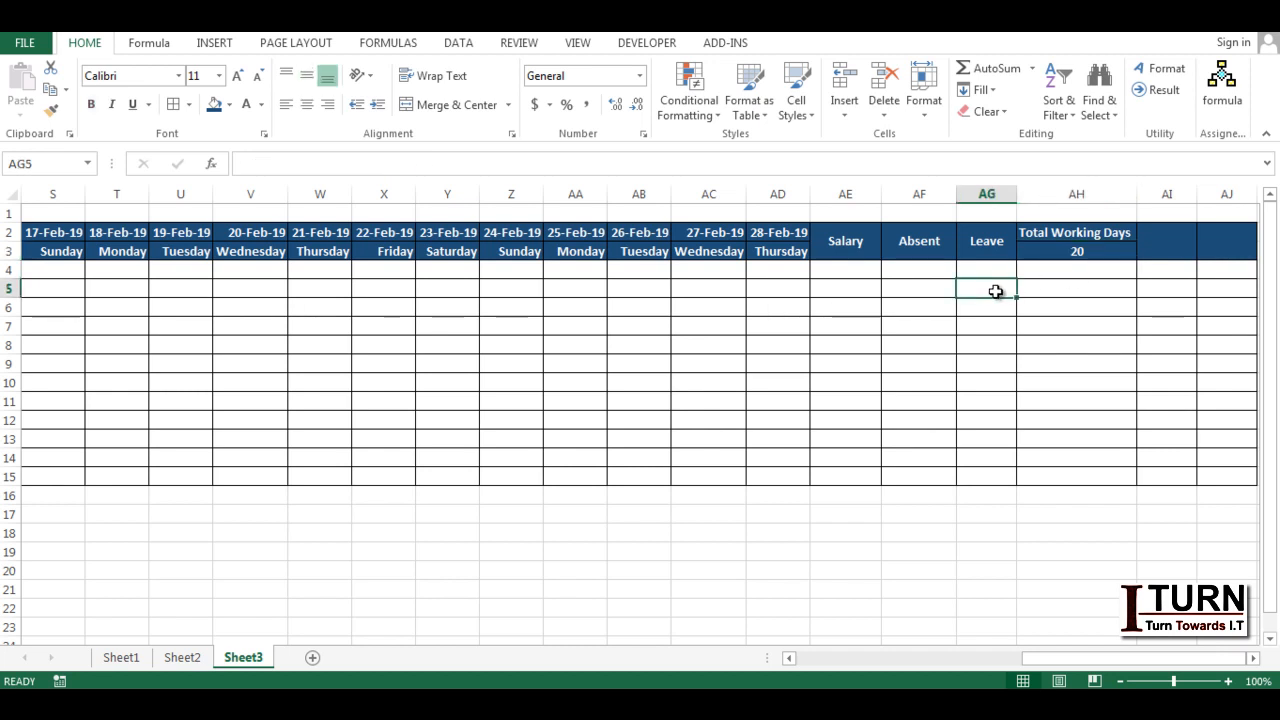
pyautogui.hotkey('ctrl', 'Left')
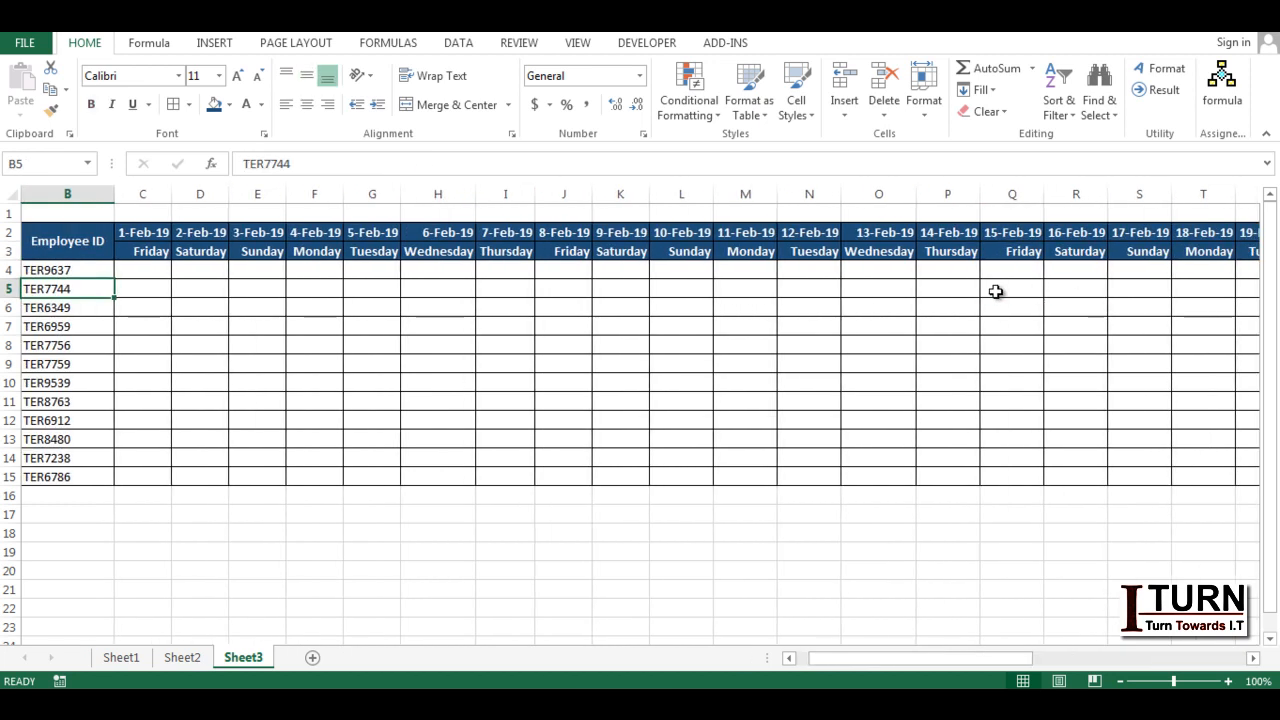
pyautogui.press('Up')
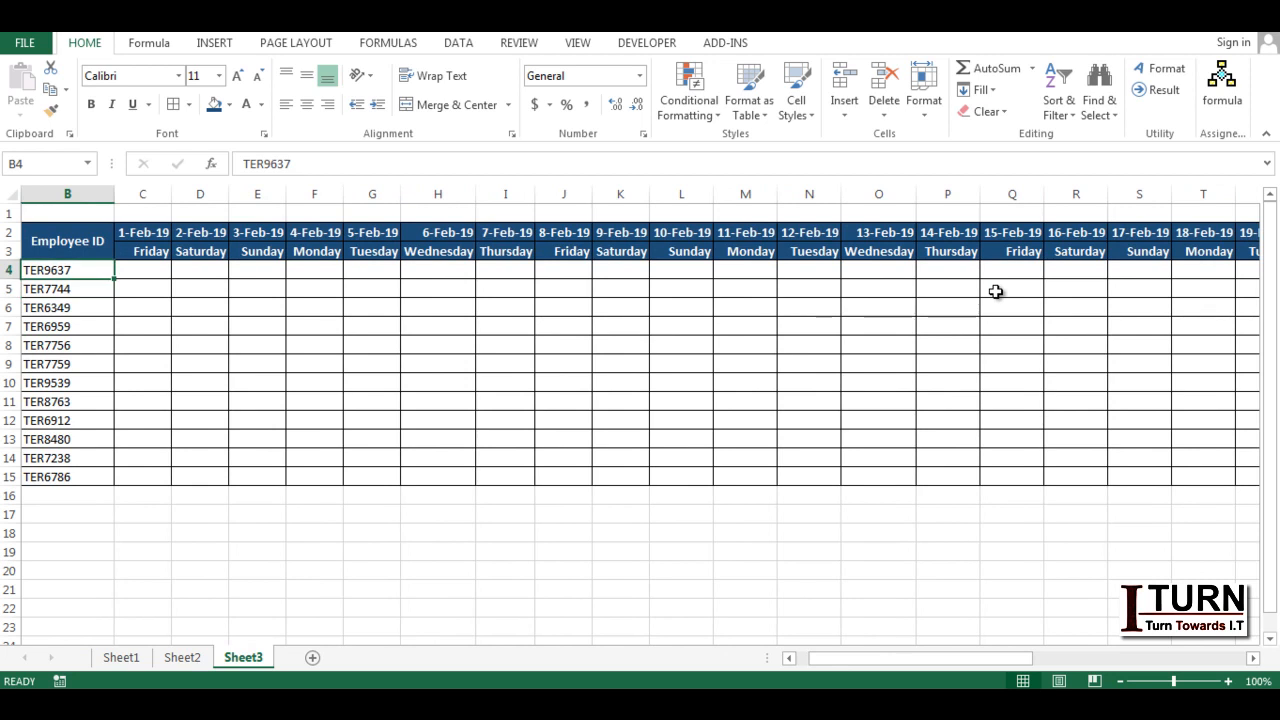
pyautogui.press('Left')
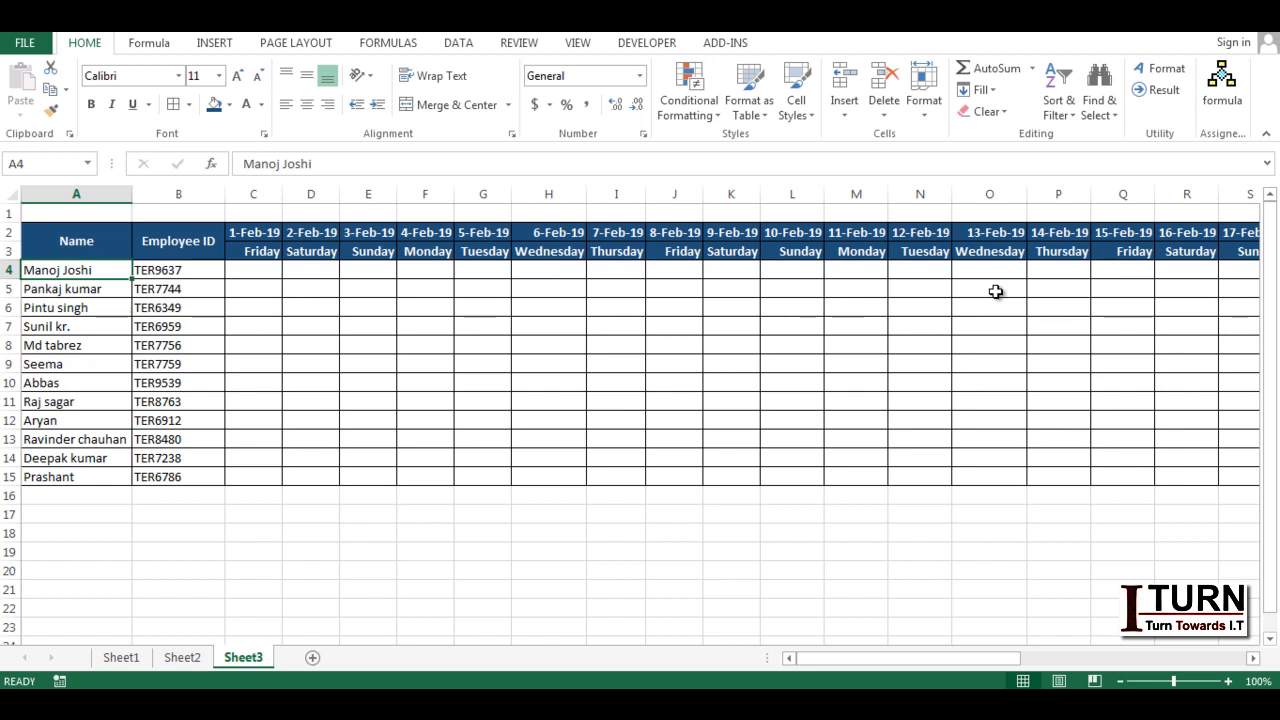
pyautogui.click(254, 276)
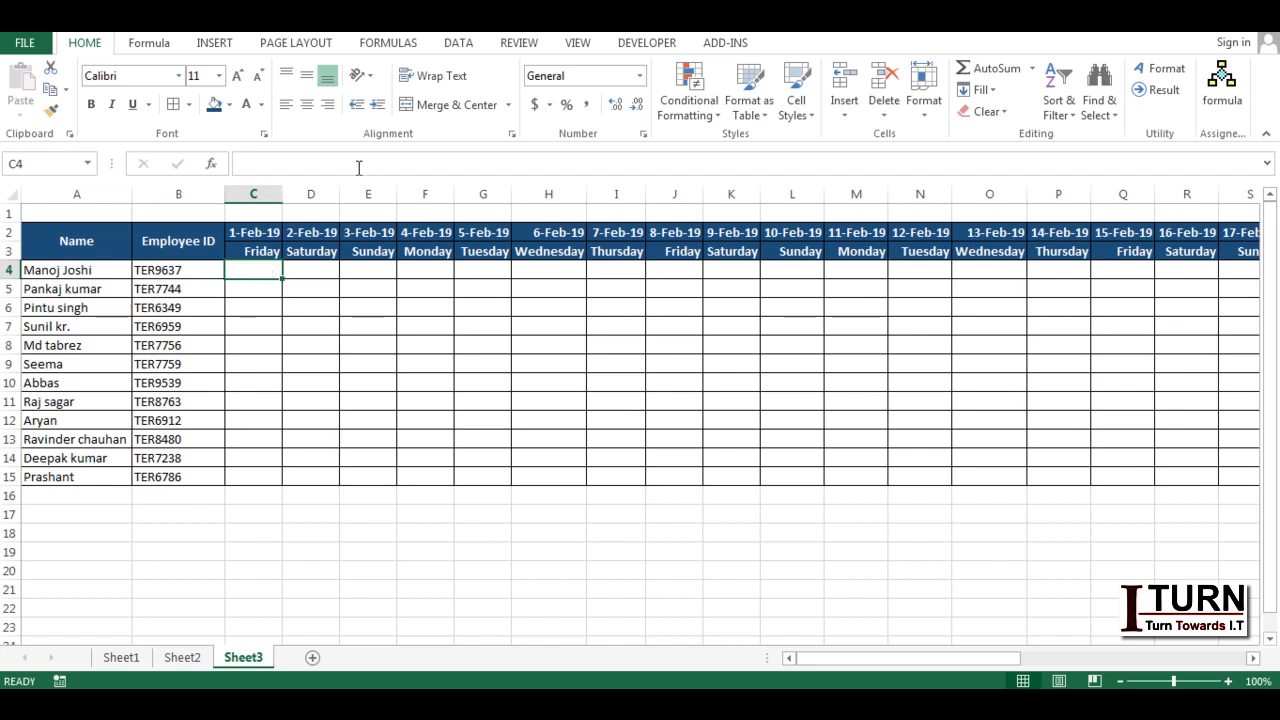
pyautogui.click(457, 46)
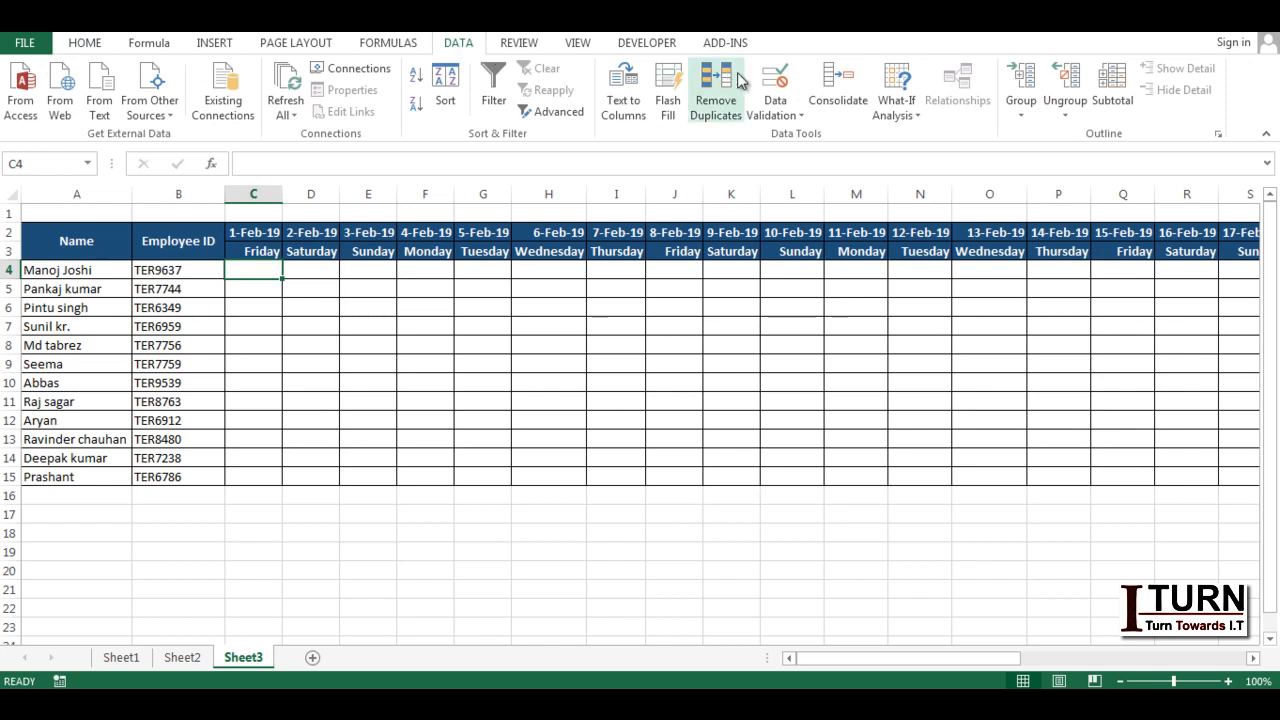
pyautogui.click(779, 88)
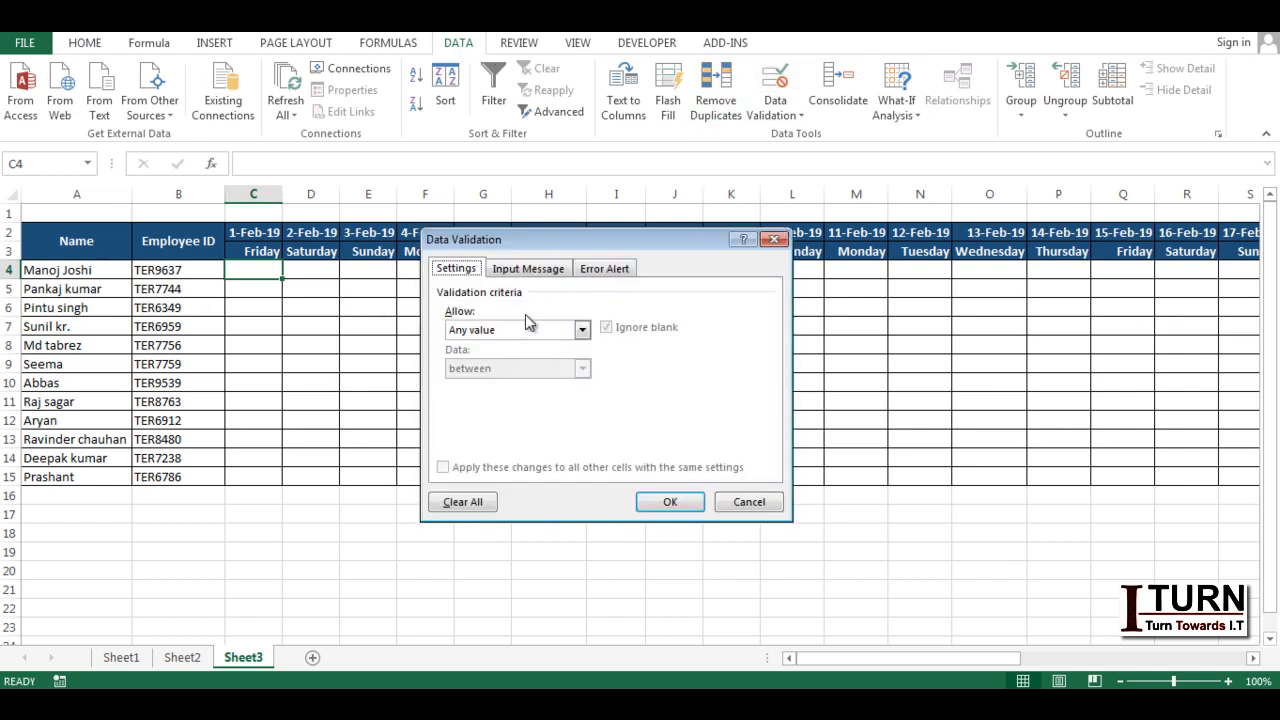
pyautogui.click(510, 331)
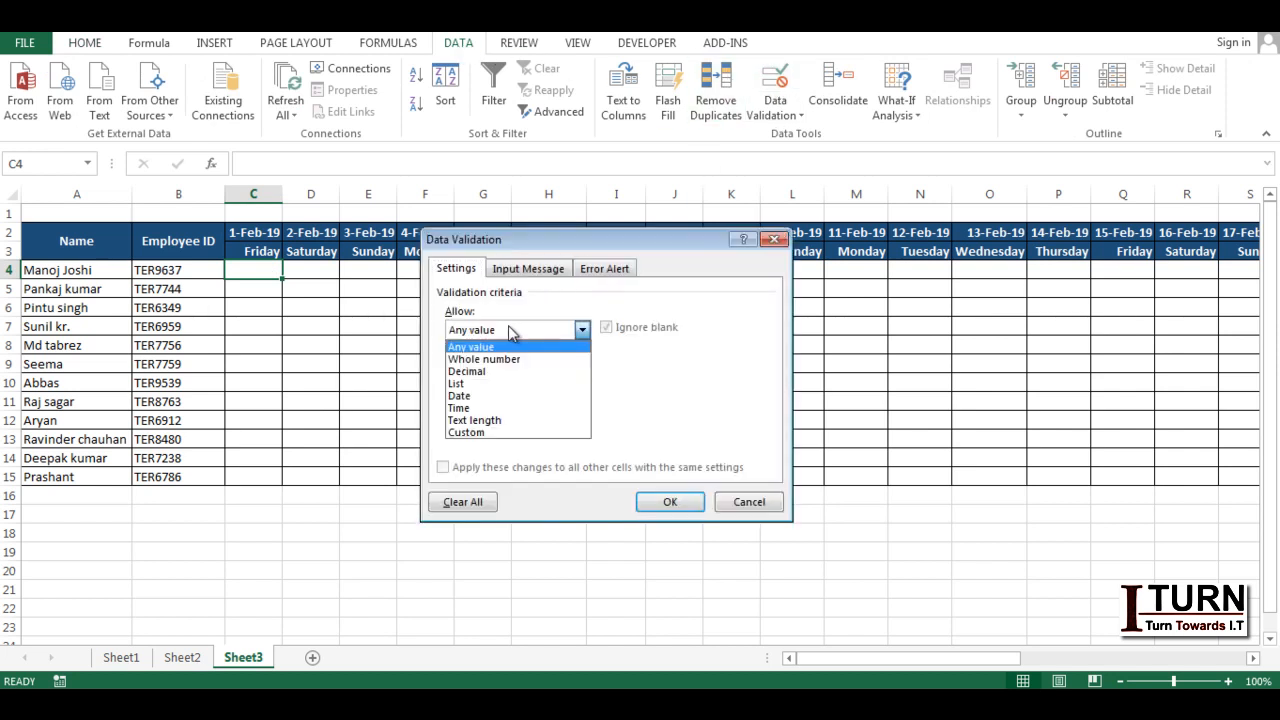
pyautogui.click(478, 384)
pyautogui.click(467, 408)
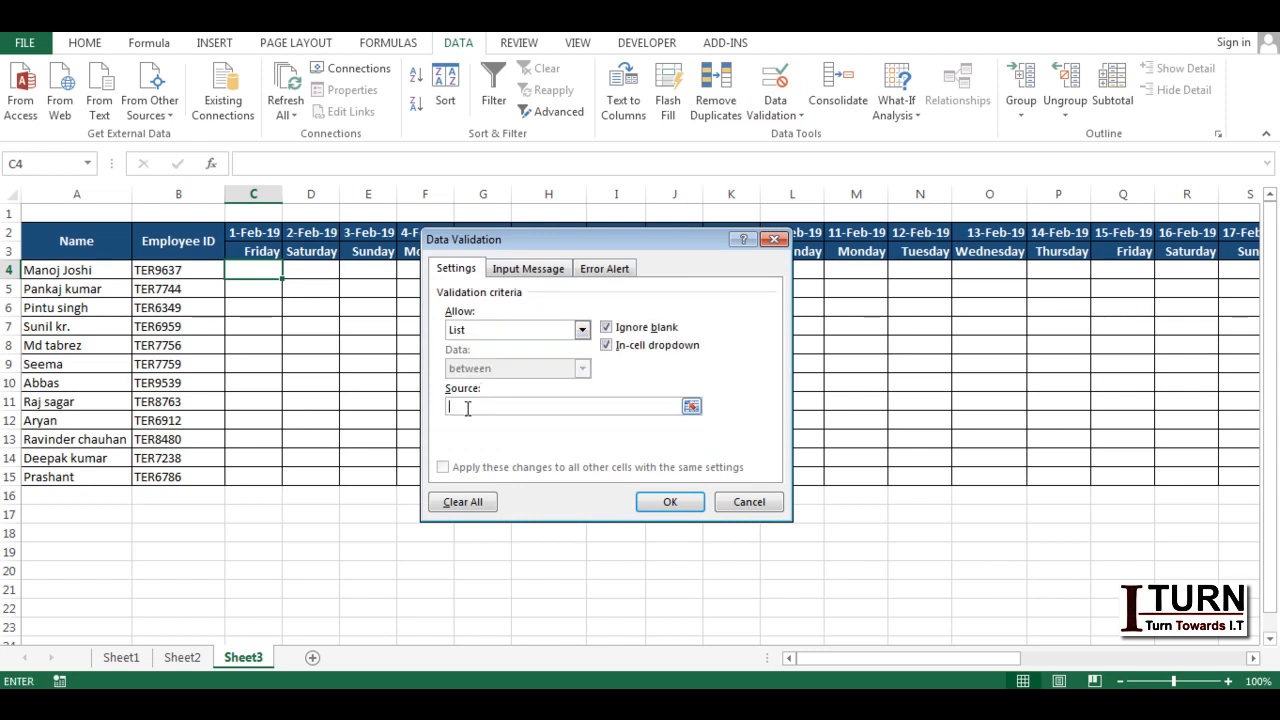
pyautogui.press('capslock')
pyautogui.write('P,L,')
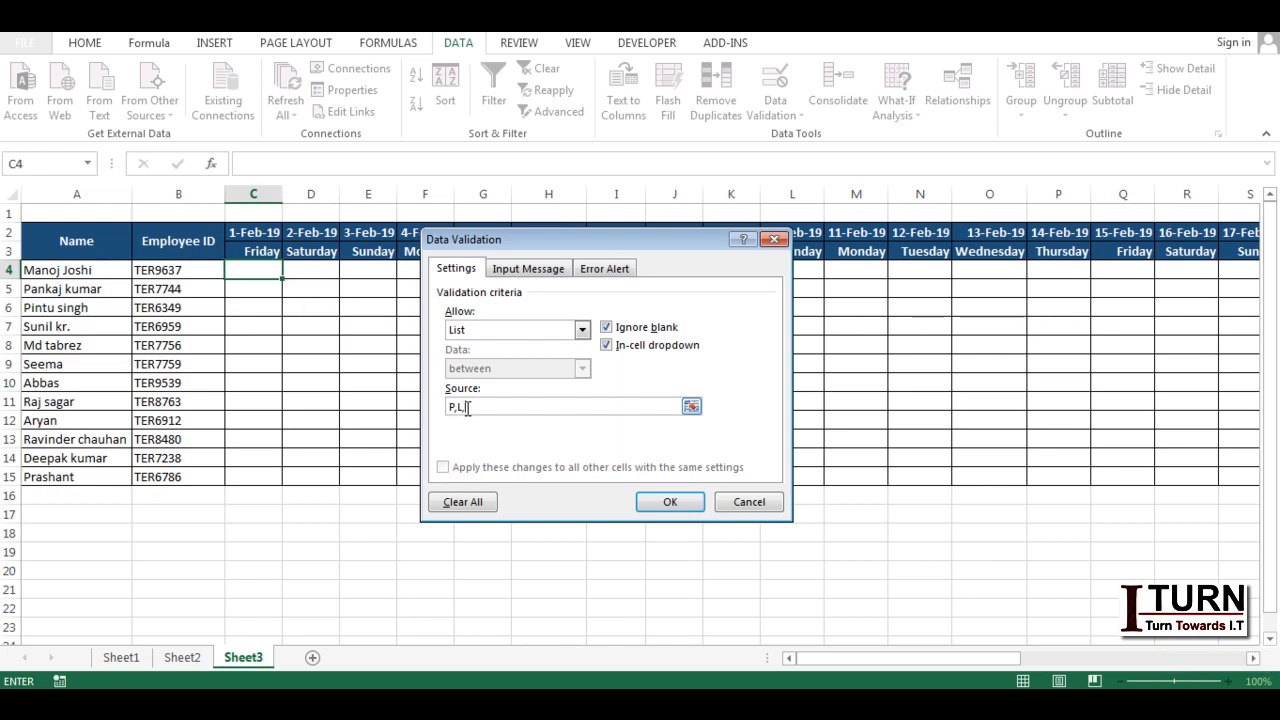
pyautogui.write('A')
pyautogui.click(667, 502)
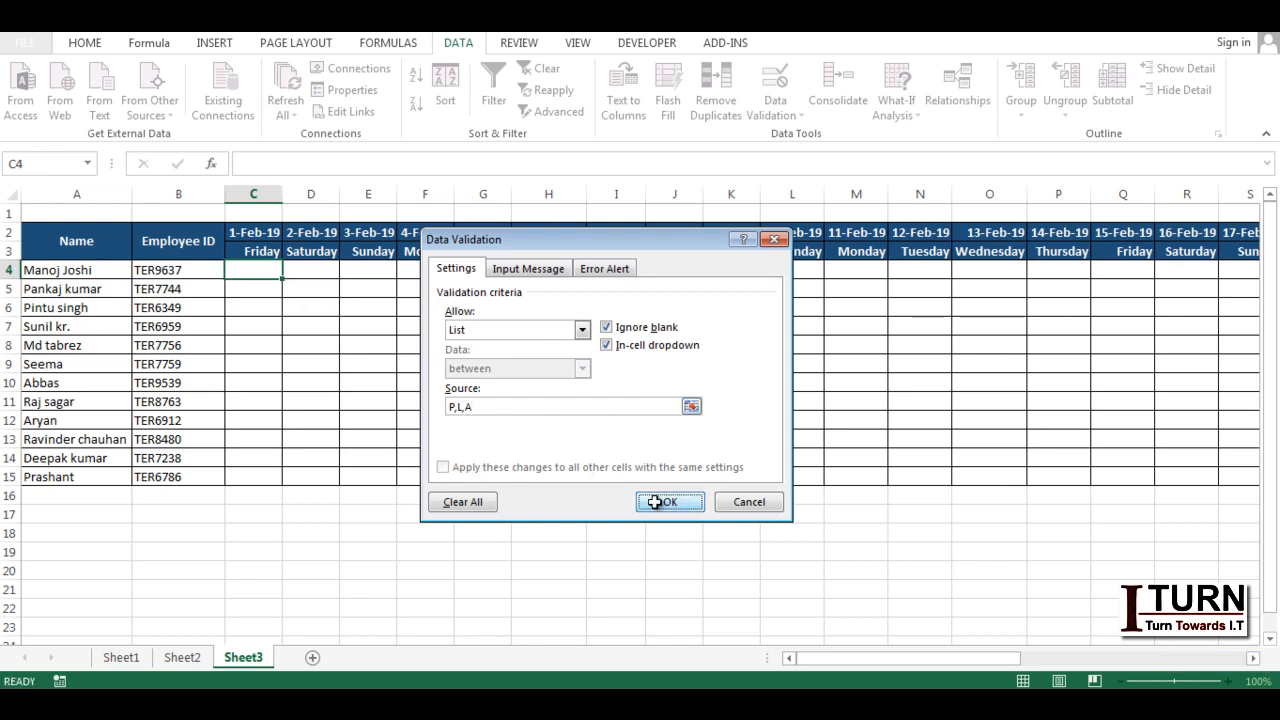
# - Try the entry L from the dropdown in C4, and centre the cell horizontally
pyautogui.click(290, 270)
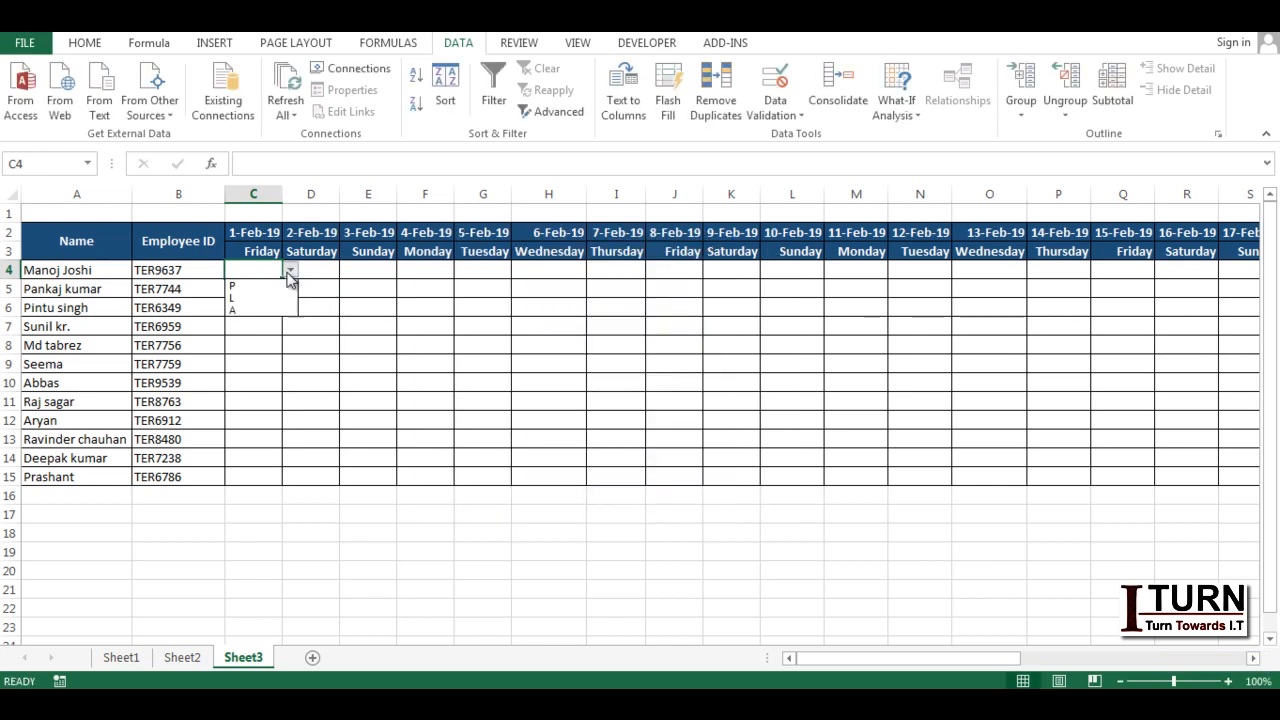
pyautogui.click(252, 298)
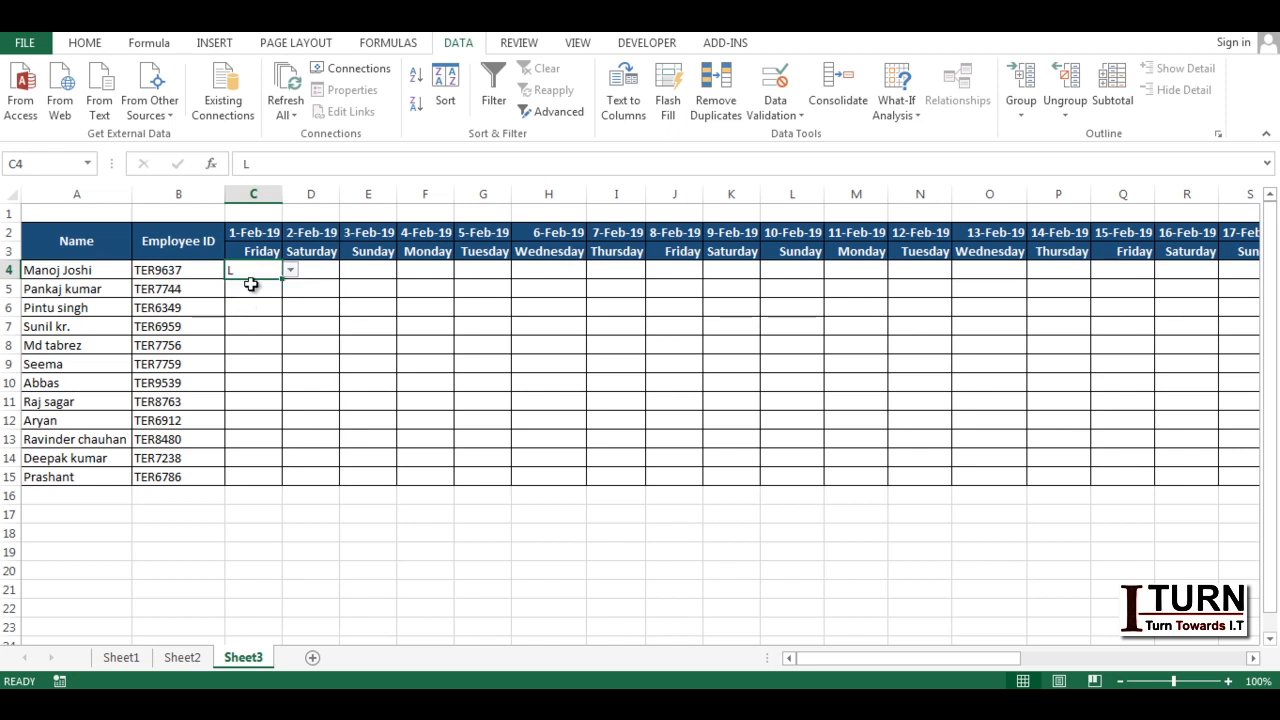
pyautogui.click(84, 45)
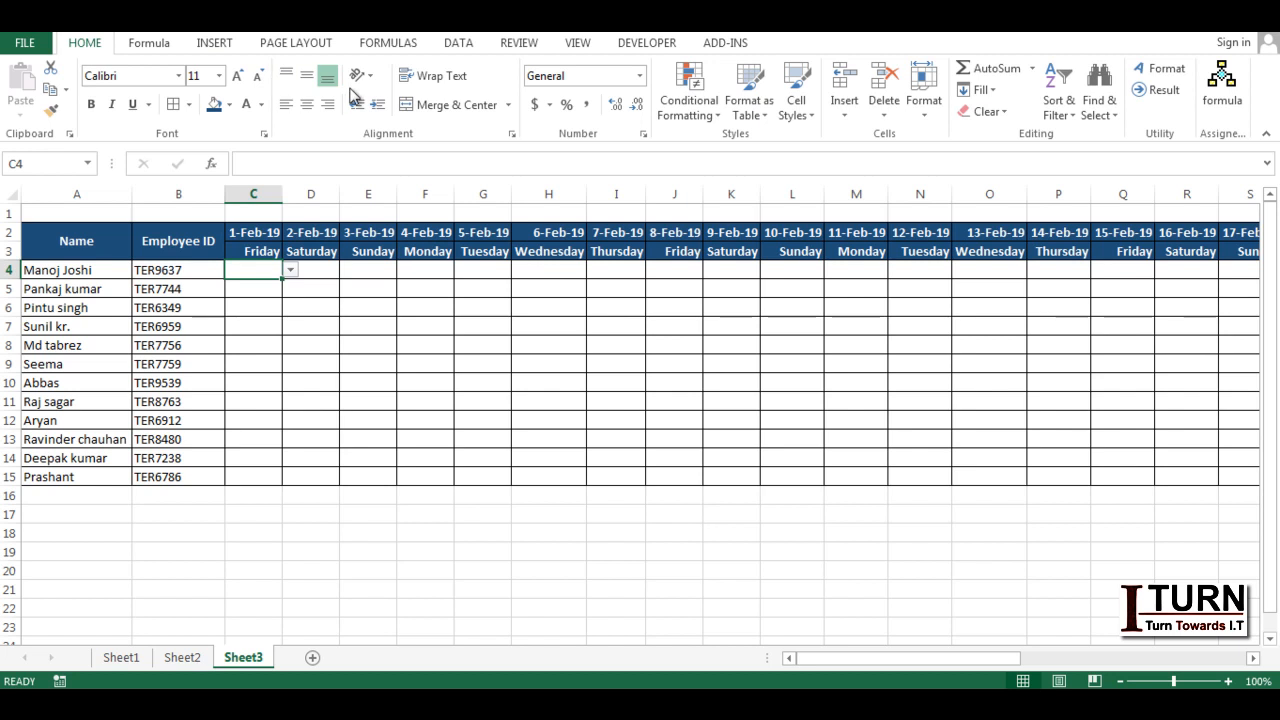
pyautogui.click(308, 110)
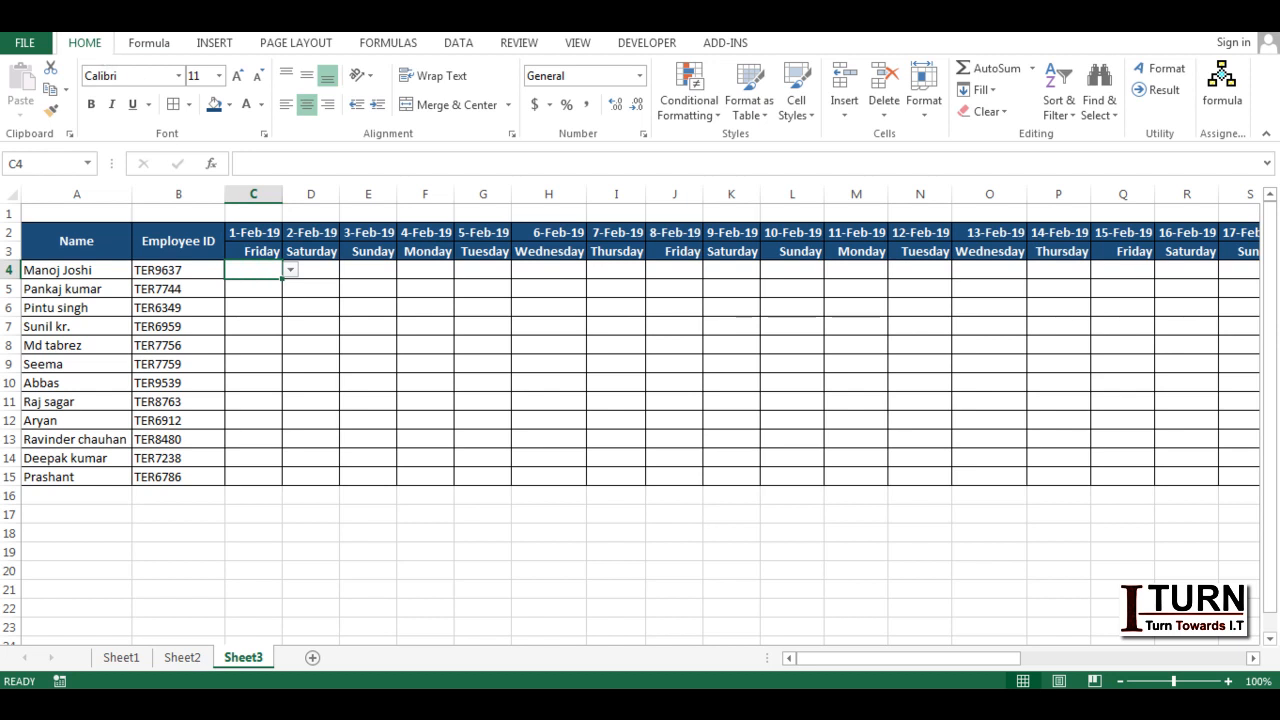
# - Add an Equal To highlight rule to C4 for the value P with Green Fill with Dark Green Text
pyautogui.click(714, 117)
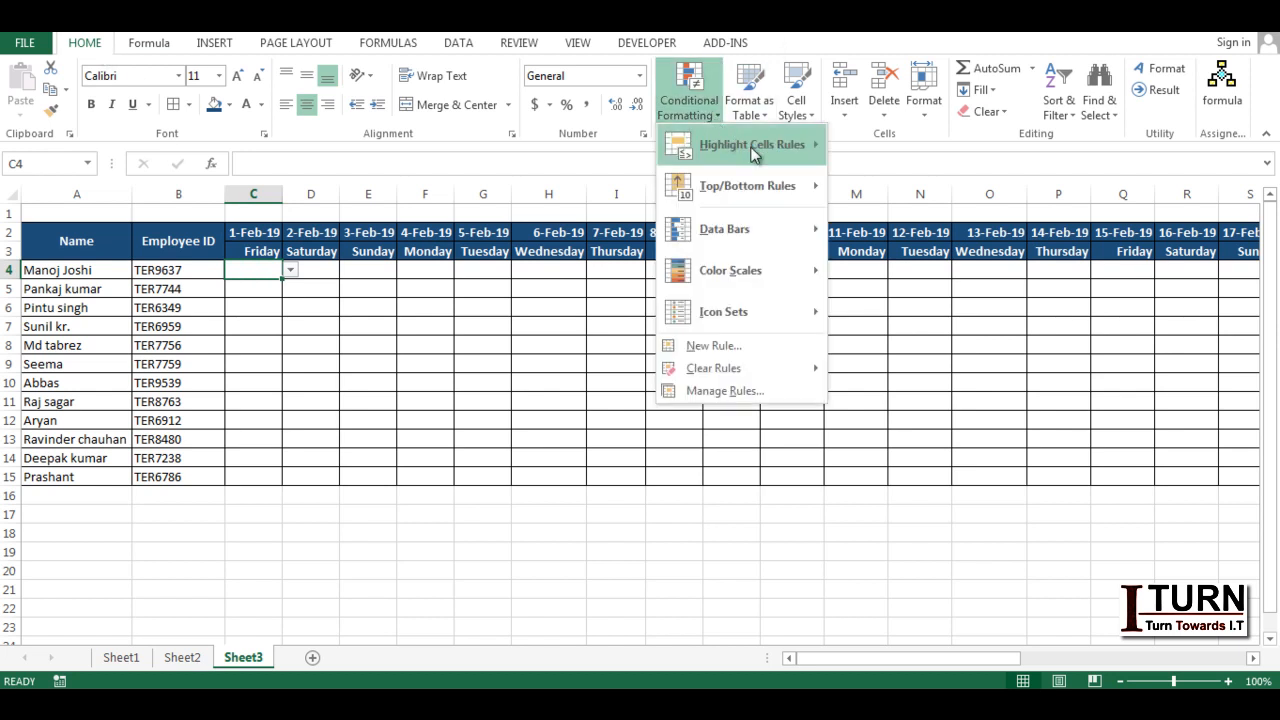
pyautogui.moveTo(790, 146)
pyautogui.click(892, 272)
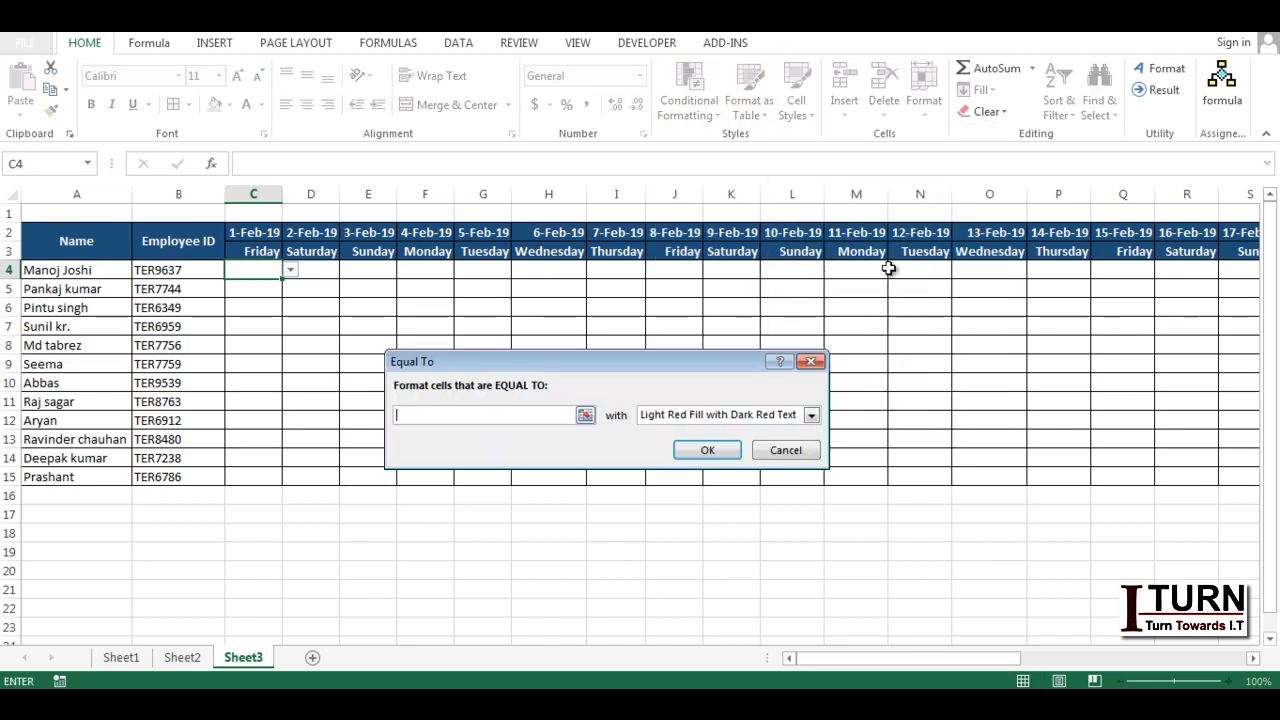
pyautogui.write('P')
pyautogui.click(687, 418)
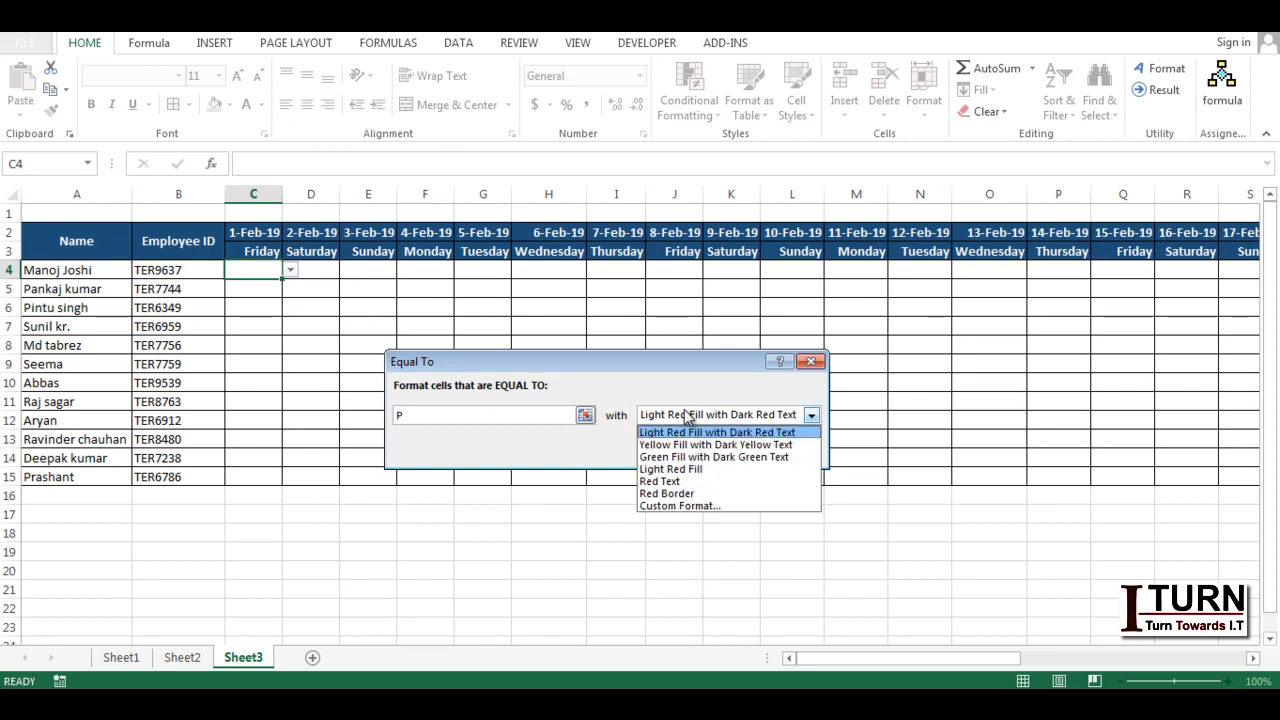
pyautogui.click(688, 456)
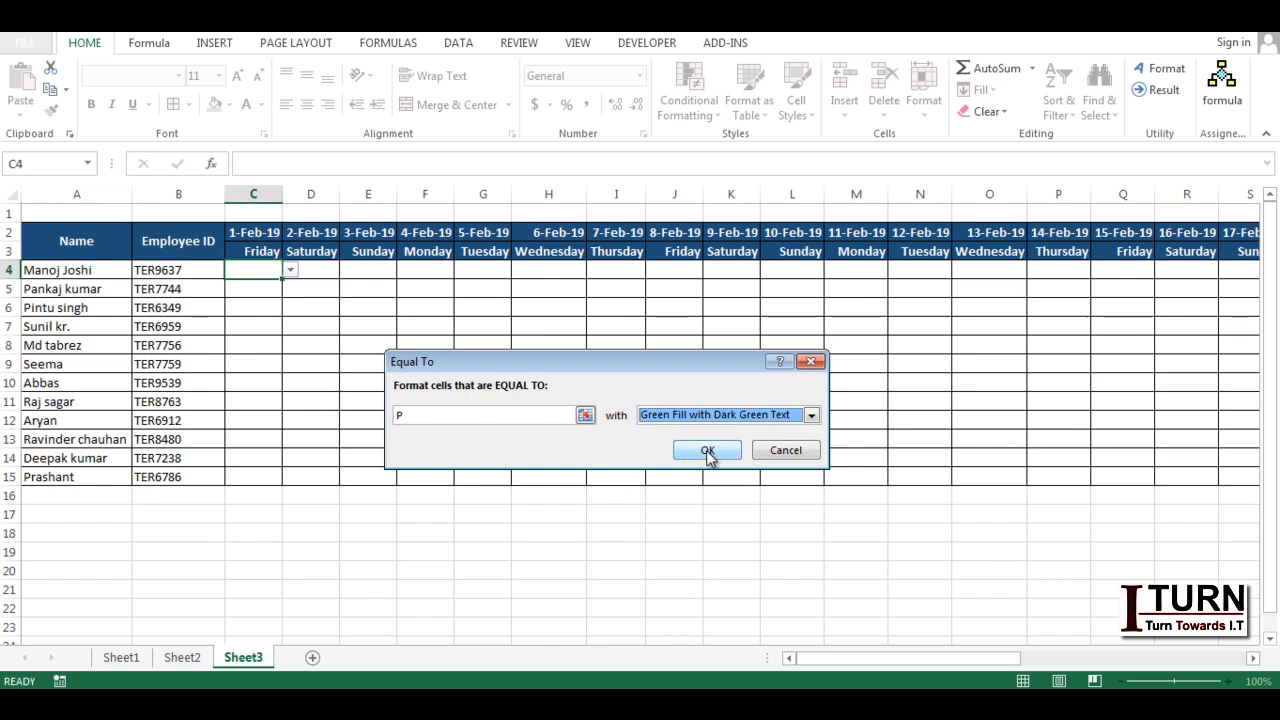
pyautogui.click(706, 451)
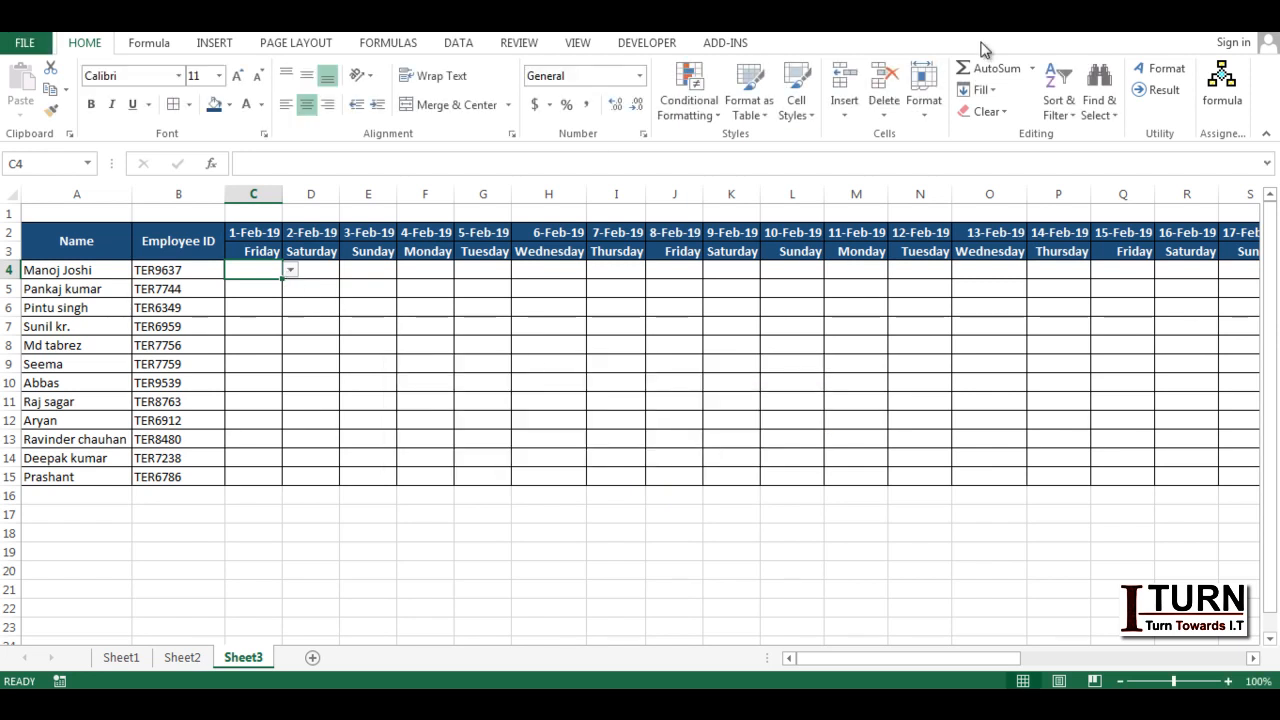
# - Add an Equal To highlight rule to C4 for the value L with Yellow Fill with Dark Yellow Text
pyautogui.click(706, 121)
pyautogui.moveTo(744, 153)
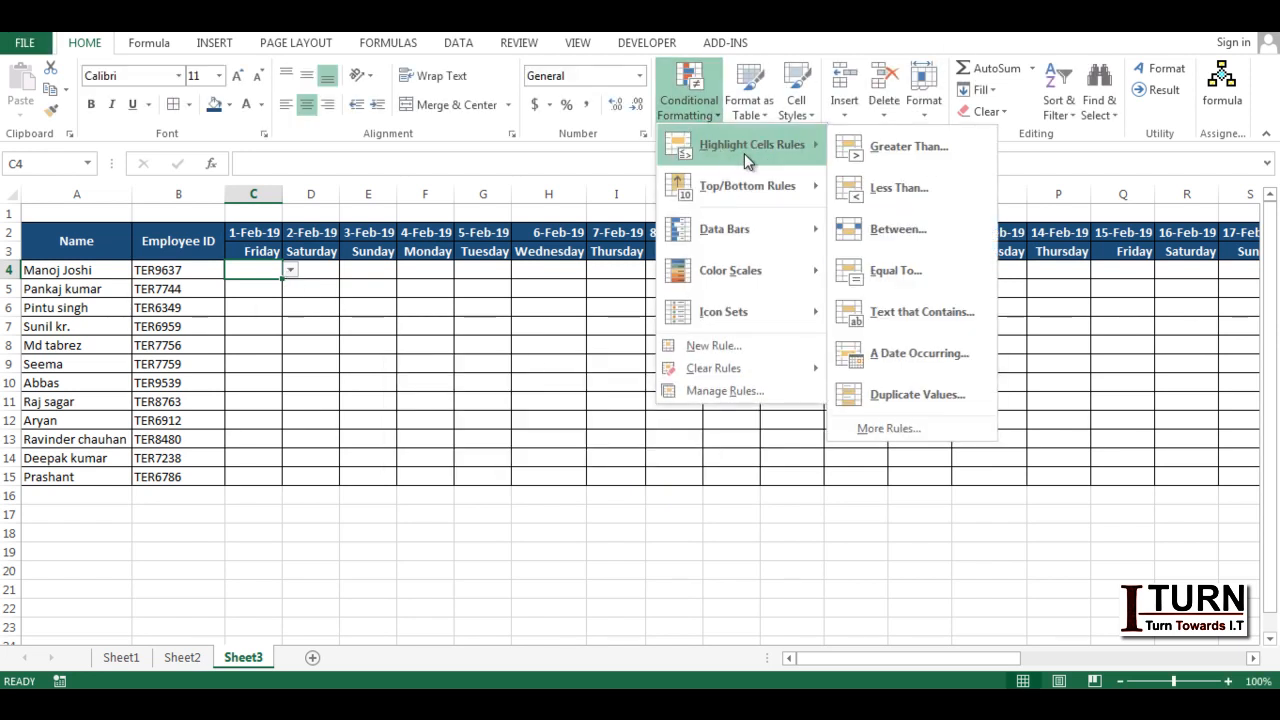
pyautogui.click(890, 289)
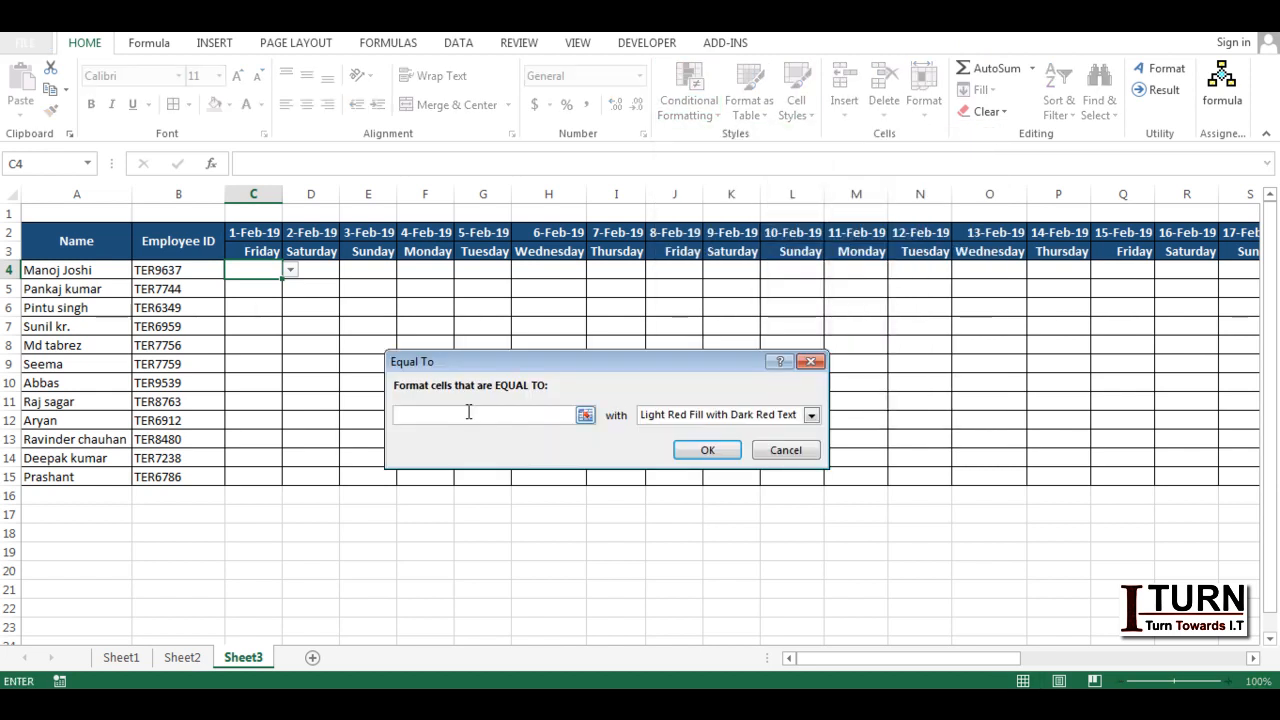
pyautogui.write('L')
pyautogui.click(655, 418)
pyautogui.click(675, 442)
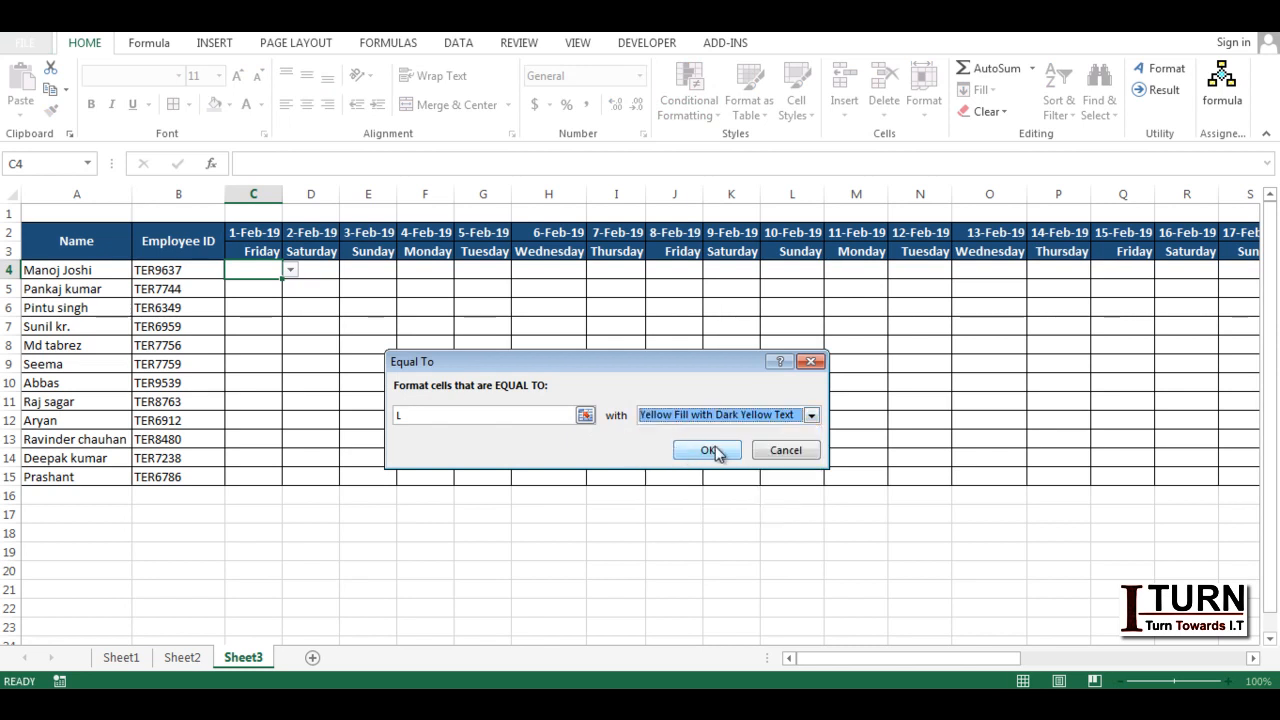
pyautogui.click(710, 451)
# - Add an Equal To highlight rule to C4 for the remaining attendance code with Light Red Fill with Dark Red Text
pyautogui.click(696, 109)
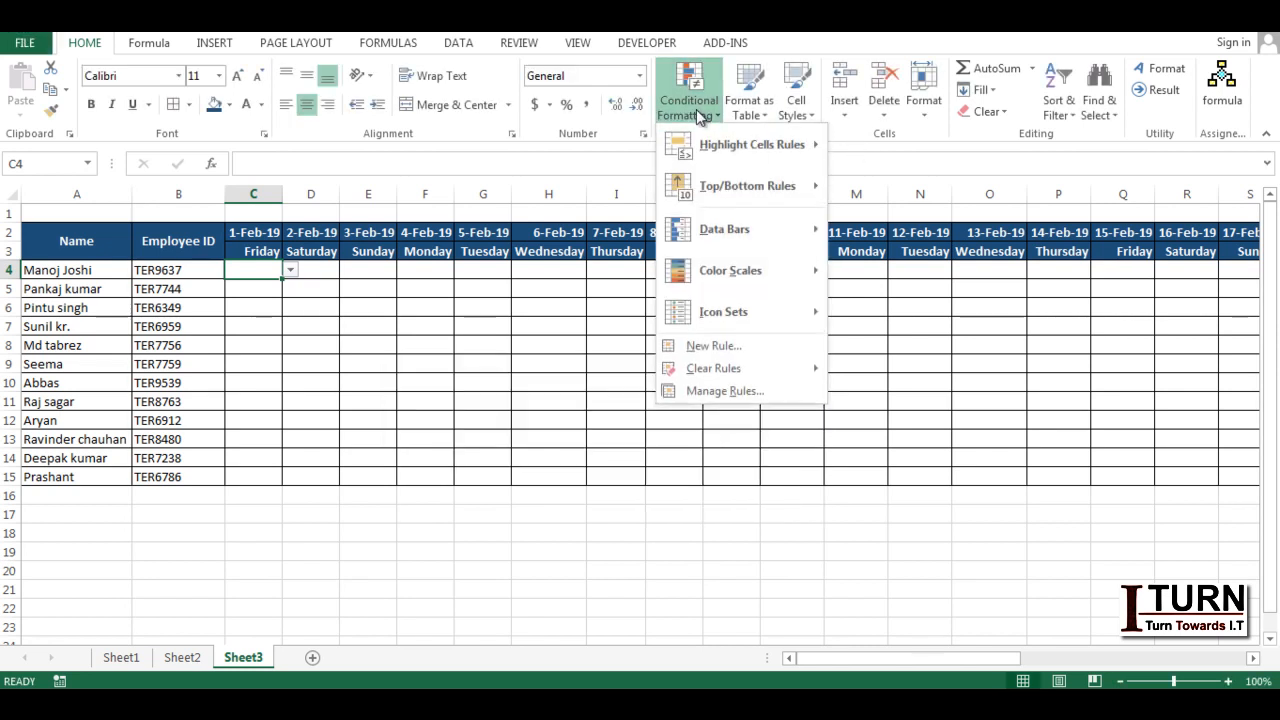
pyautogui.moveTo(786, 143)
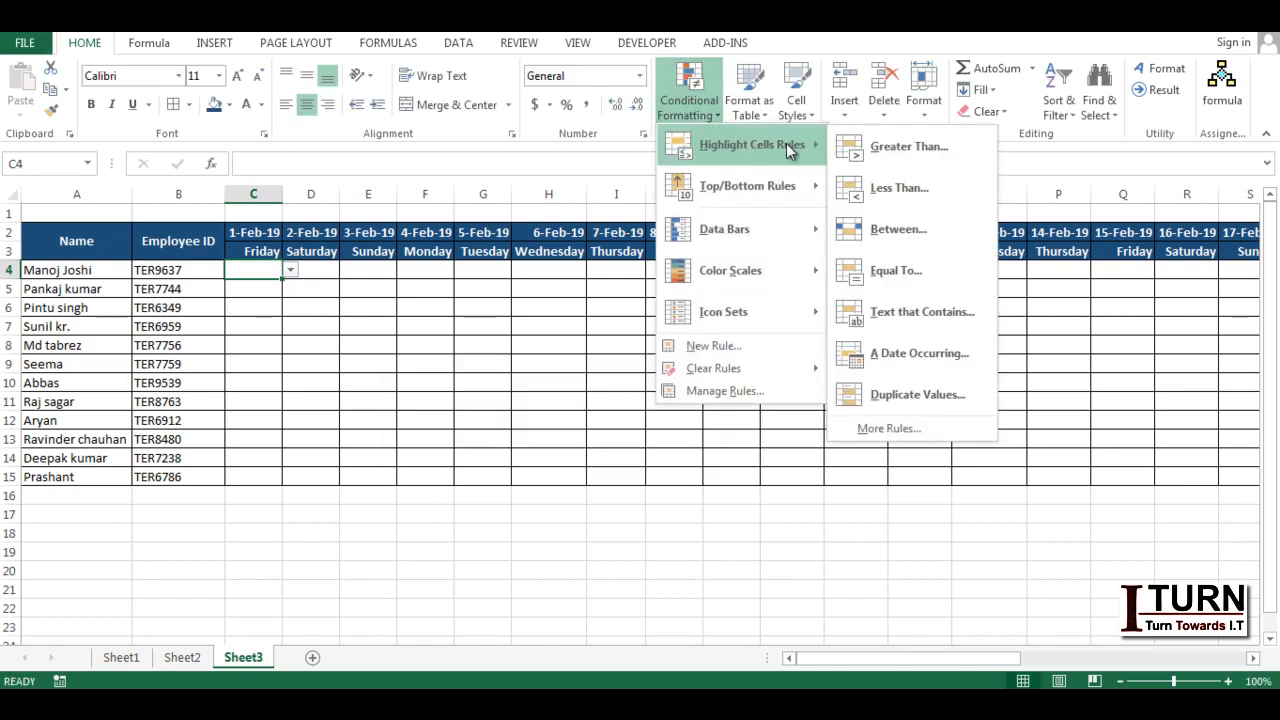
pyautogui.click(892, 271)
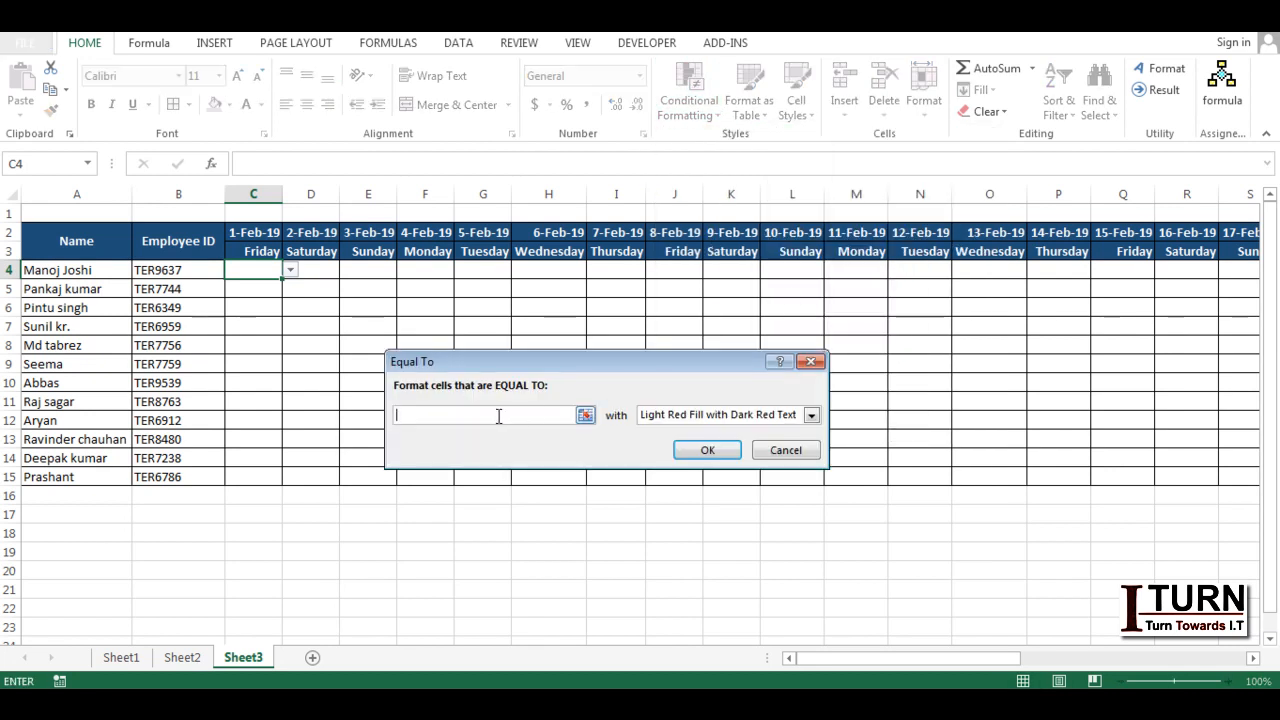
pyautogui.click(707, 451)
# - Test the highlight rules in C4 by choosing P and L from its dropdown, and clear the cell
pyautogui.click(290, 271)
pyautogui.click(258, 287)
pyautogui.click(290, 271)
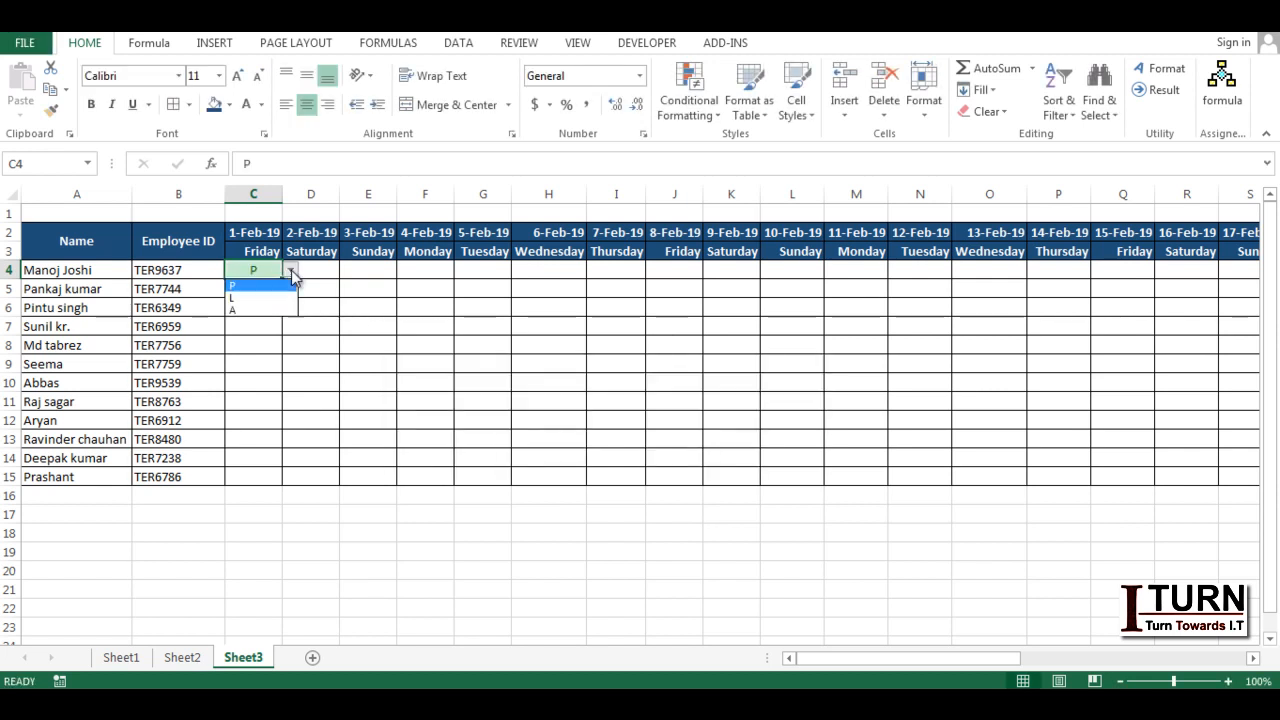
pyautogui.click(268, 297)
pyautogui.click(289, 272)
pyautogui.click(268, 289)
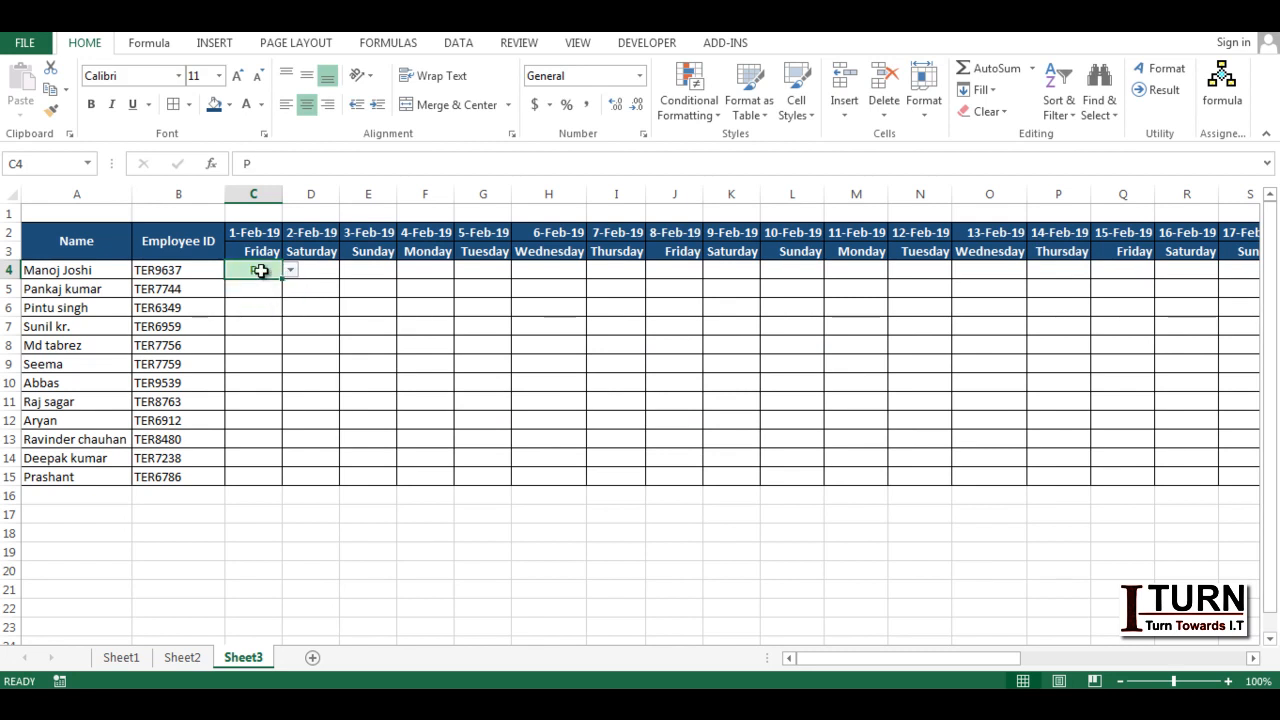
pyautogui.press('Delete')
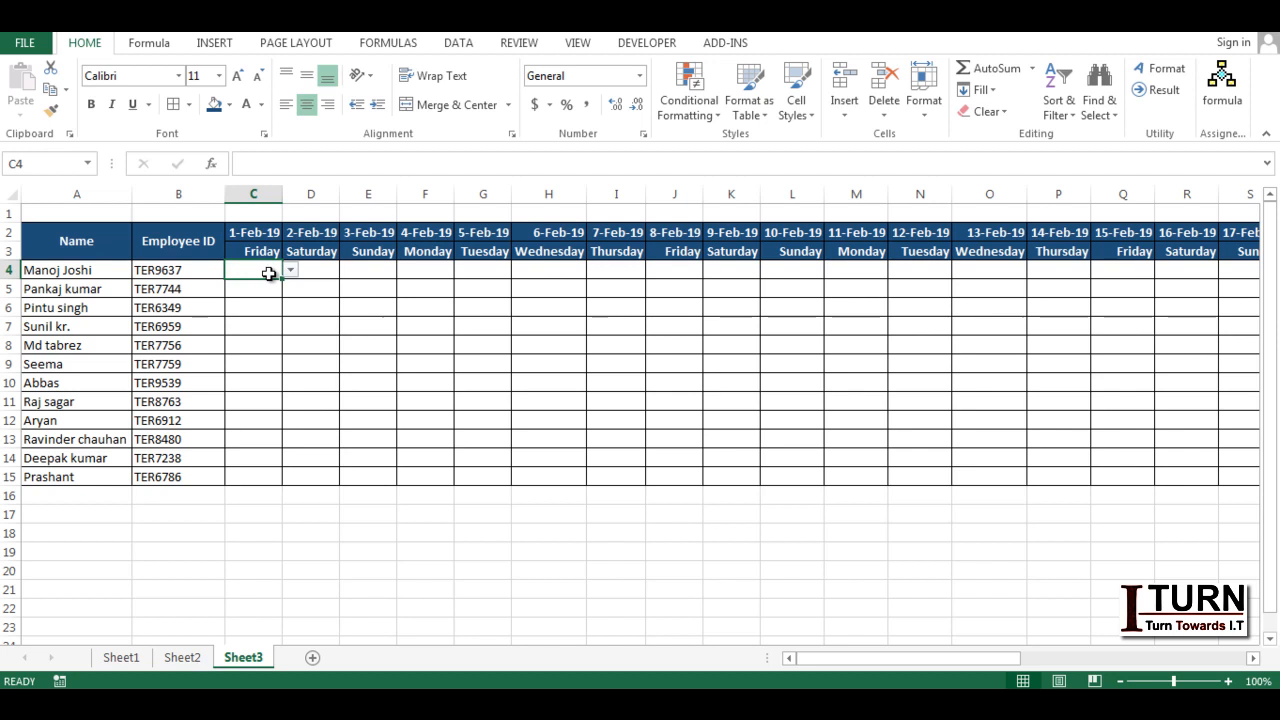
# - Copy C4 with its dropdown and highlight rules across all employees' attendance cells in C4:AD15
pyautogui.hotkey('ctrl', 'c')
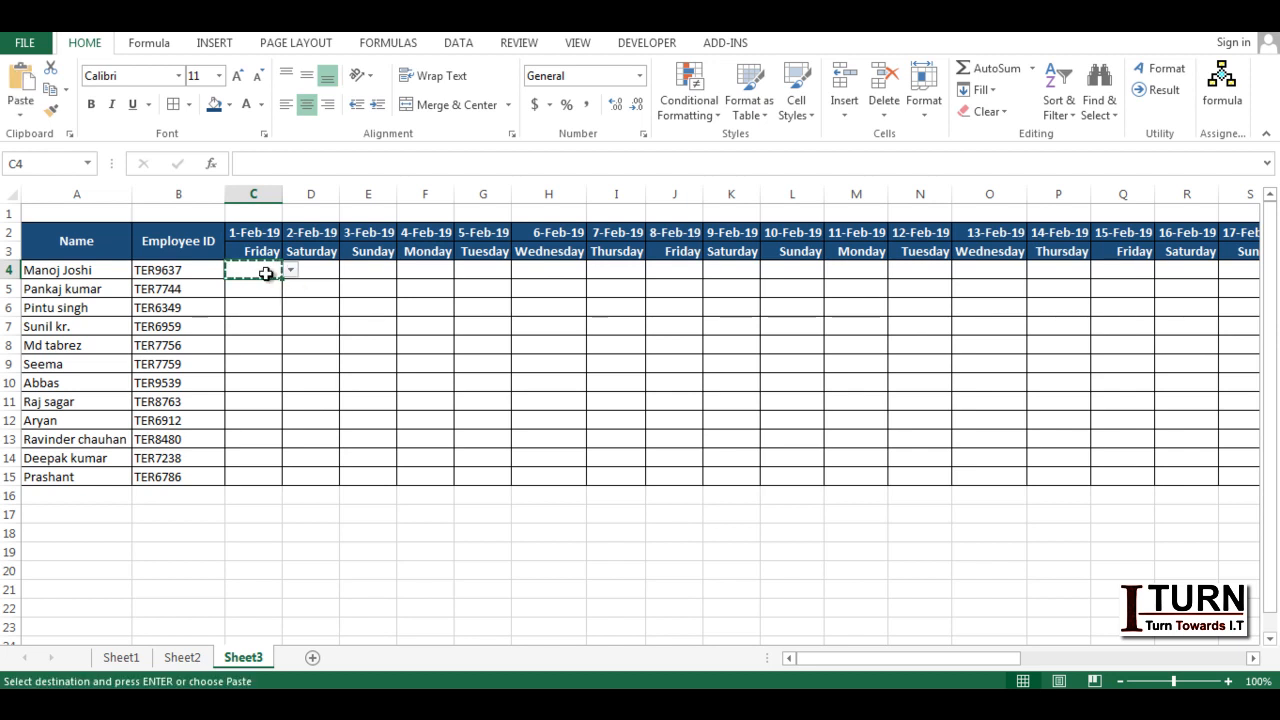
pyautogui.hotkey('shift', 'Right')
pyautogui.hotkey('shift', 'Right')
pyautogui.hotkey('shift', 'Right')
pyautogui.hotkey('shift', 'Right')
pyautogui.hotkey('shift', 'Right')
pyautogui.hotkey('shift', 'Right')
pyautogui.hotkey('shift', 'Right')
pyautogui.hotkey('shift', 'Right')
pyautogui.hotkey('shift', 'Right')
pyautogui.hotkey('shift', 'Right')
pyautogui.hotkey('shift', 'Right')
pyautogui.hotkey('shift', 'Right')
pyautogui.hotkey('shift', 'Right')
pyautogui.hotkey('shift', 'Right')
pyautogui.hotkey('shift', 'Right')
pyautogui.hotkey('shift', 'Right')
pyautogui.hotkey('shift', 'Right')
pyautogui.hotkey('shift', 'Right')
pyautogui.hotkey('shift', 'Right')
pyautogui.hotkey('shift', 'Right')
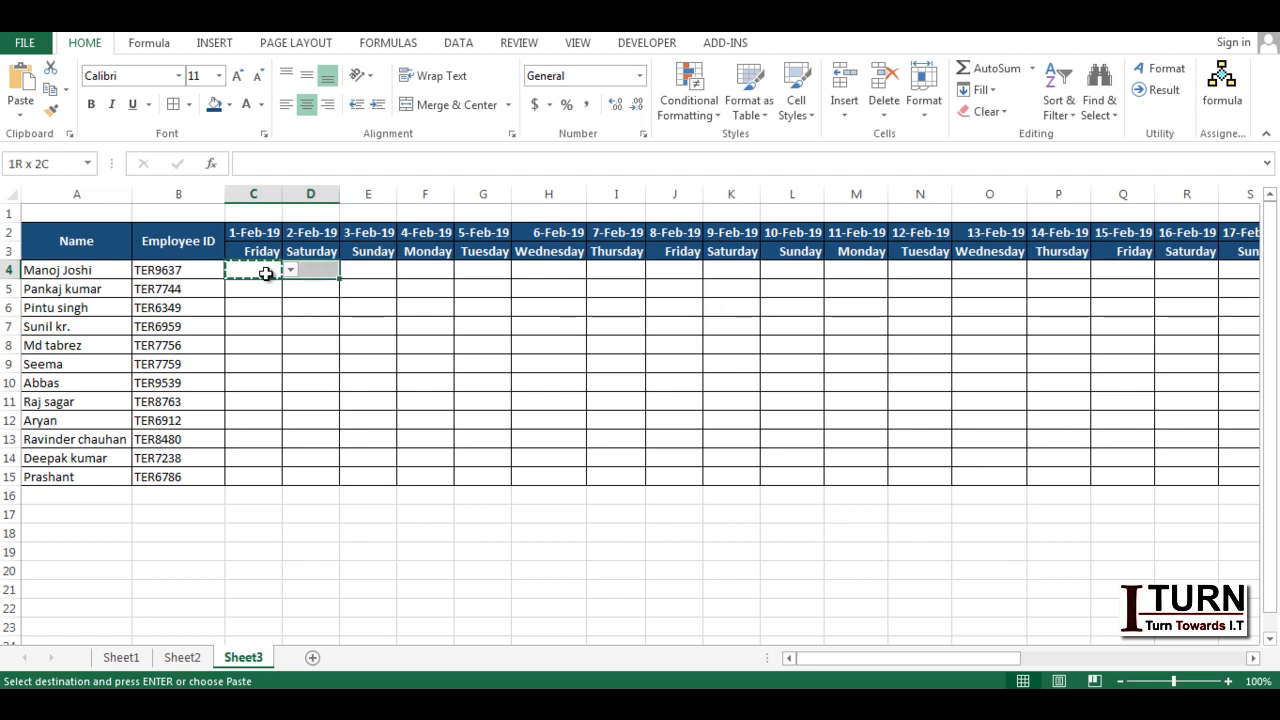
pyautogui.hotkey('shift', 'Right')
pyautogui.hotkey('shift', 'Right')
pyautogui.hotkey('shift', 'Right')
pyautogui.hotkey('shift', 'Right')
pyautogui.hotkey('shift', 'Right')
pyautogui.hotkey('shift', 'Right')
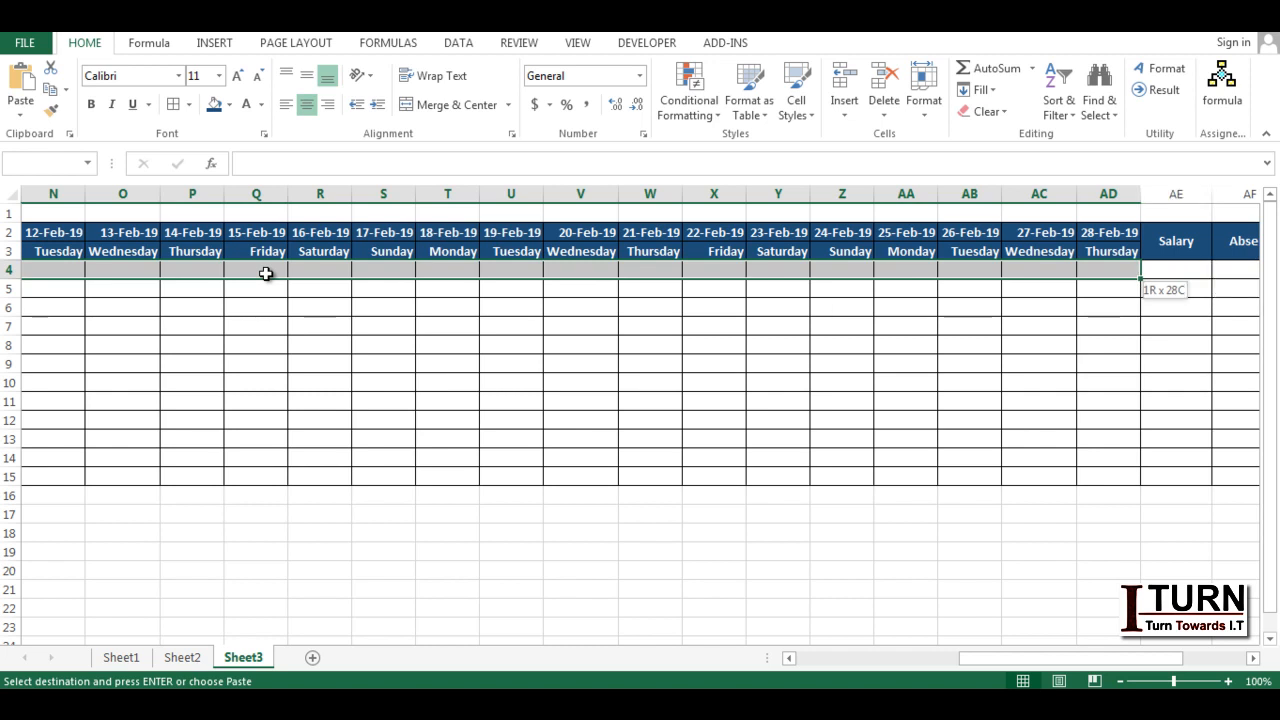
pyautogui.hotkey('ctrl', 'shift', 'Down')
pyautogui.hotkey('ctrl', 'shift', 'Up')
pyautogui.hotkey('shift', 'Down')
pyautogui.hotkey('shift', 'Down')
pyautogui.hotkey('shift', 'Down')
pyautogui.hotkey('shift', 'Down')
pyautogui.hotkey('shift', 'Down')
pyautogui.hotkey('shift', 'Down')
pyautogui.hotkey('shift', 'Down')
pyautogui.hotkey('shift', 'Down')
pyautogui.hotkey('shift', 'Down')
pyautogui.hotkey('shift', 'Down')
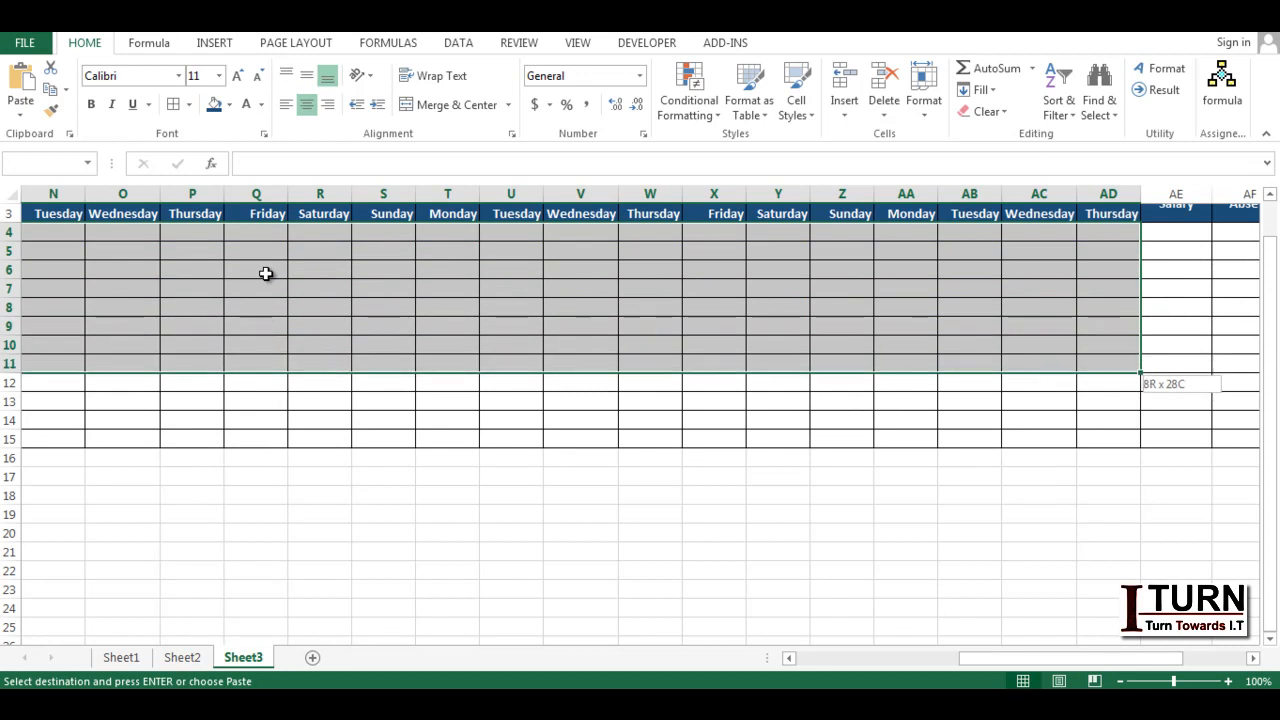
pyautogui.hotkey('ctrl', 'v')
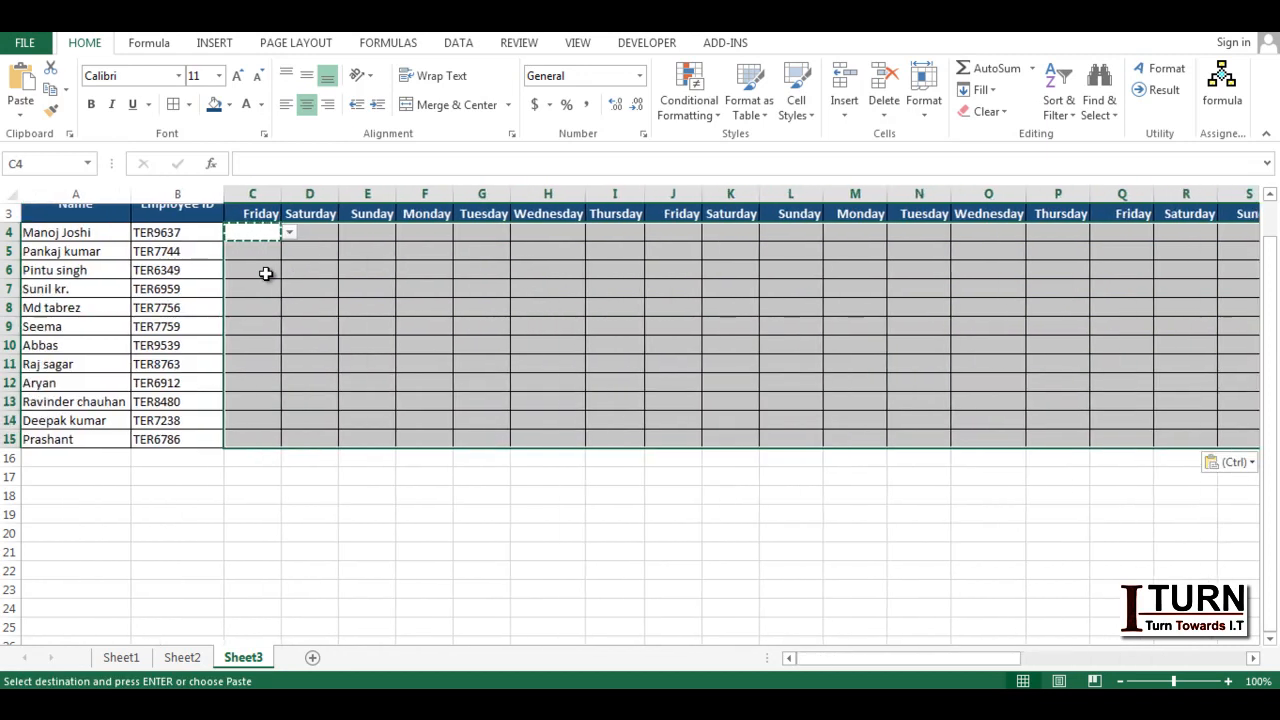
pyautogui.click(515, 288)
pyautogui.press('Escape')
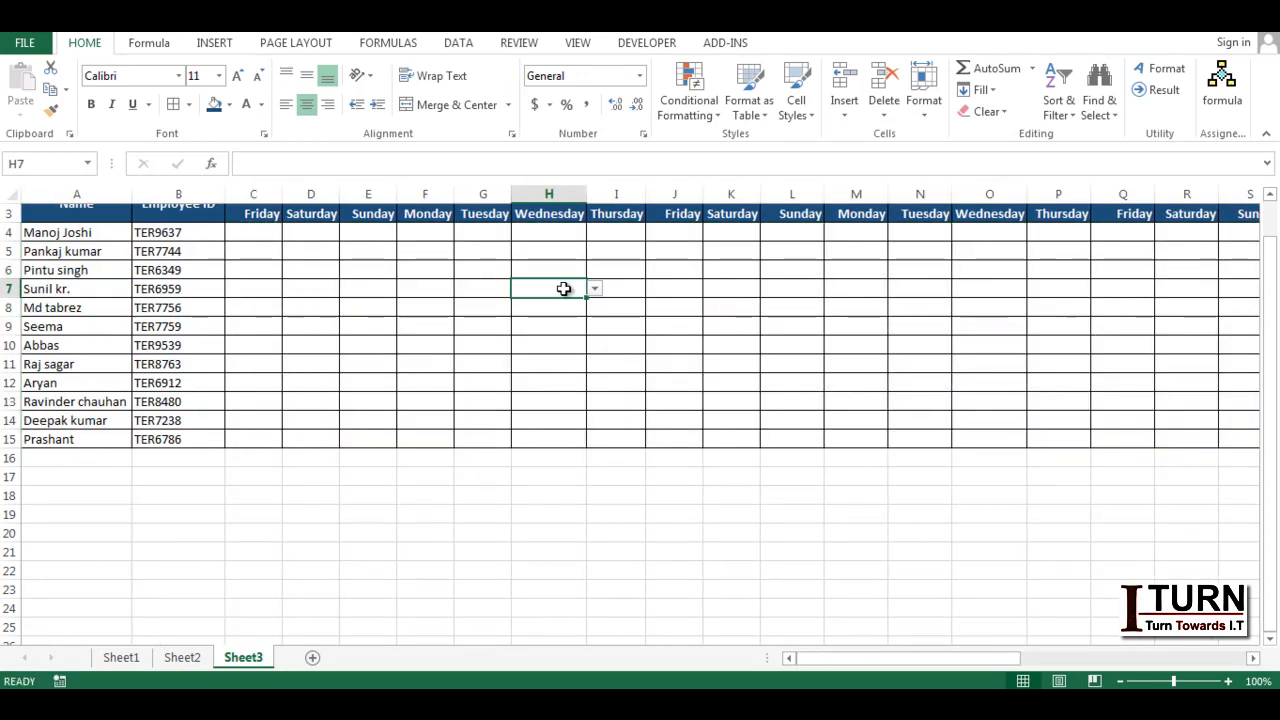
# - Test the copied attendance dropdown in K7 by choosing P, and clear the cell
pyautogui.click(684, 288)
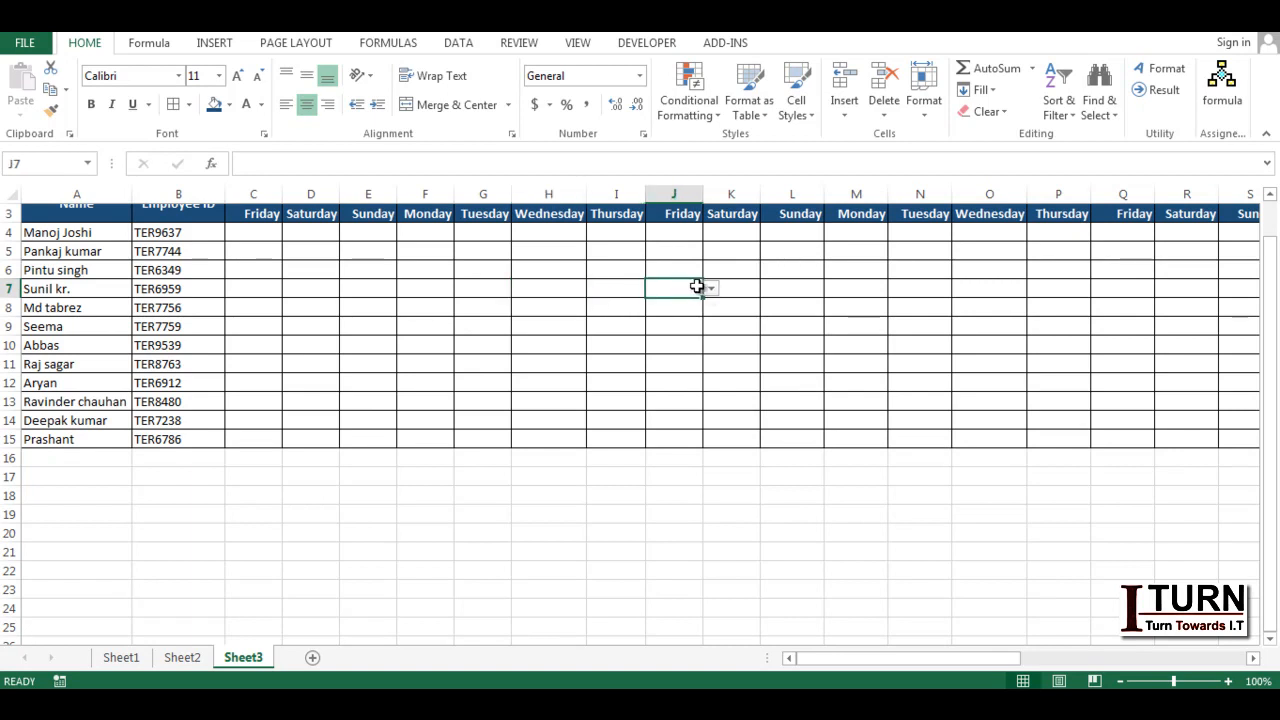
pyautogui.click(711, 291)
pyautogui.click(744, 292)
pyautogui.click(740, 289)
pyautogui.click(767, 289)
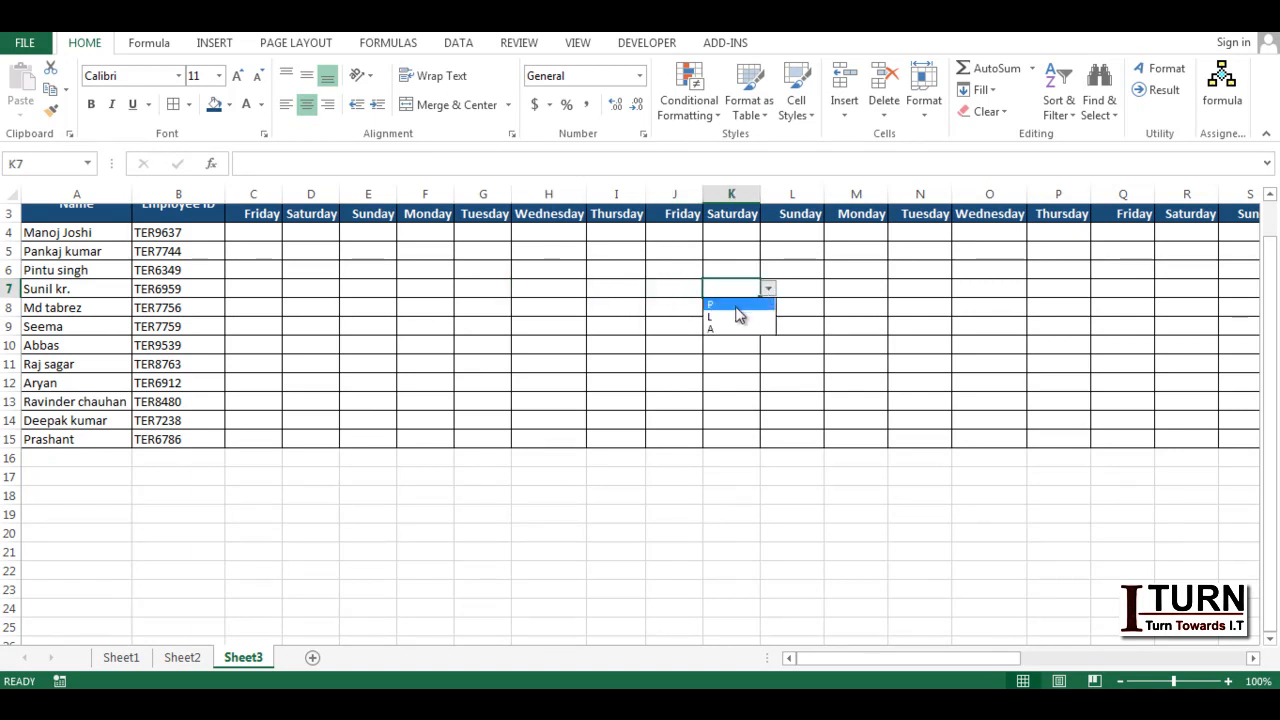
pyautogui.click(738, 305)
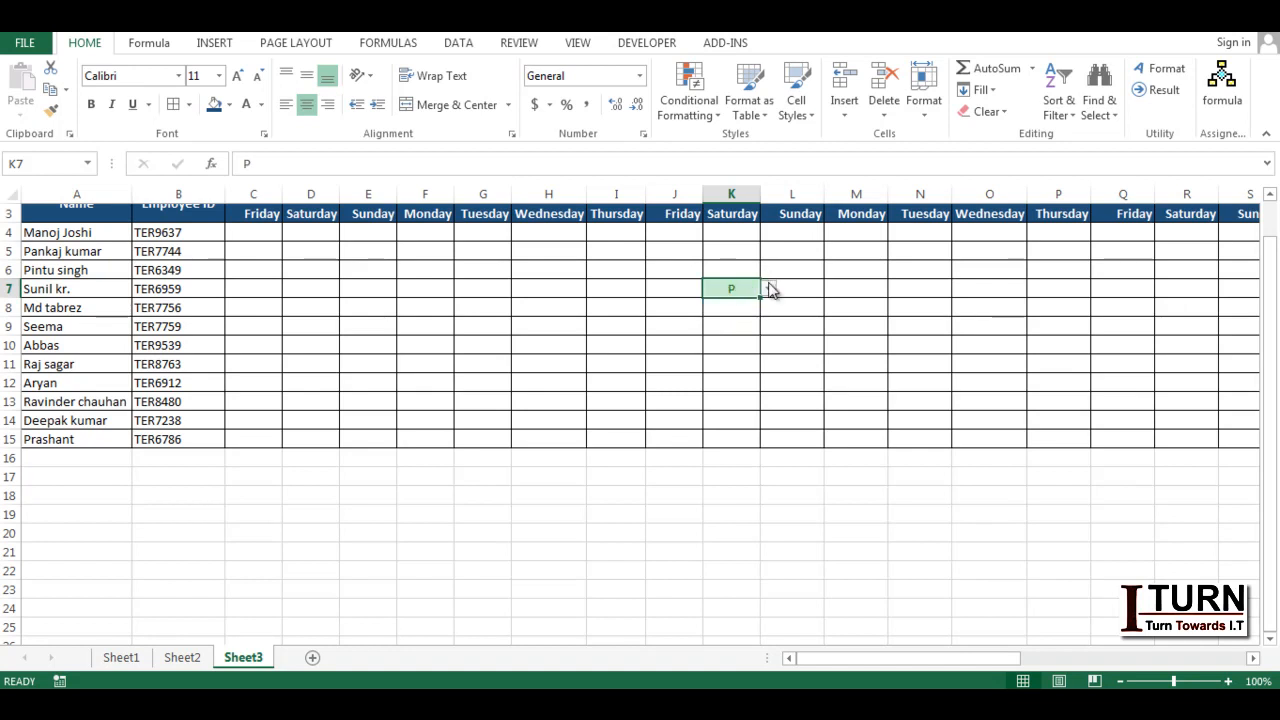
pyautogui.press('Delete')
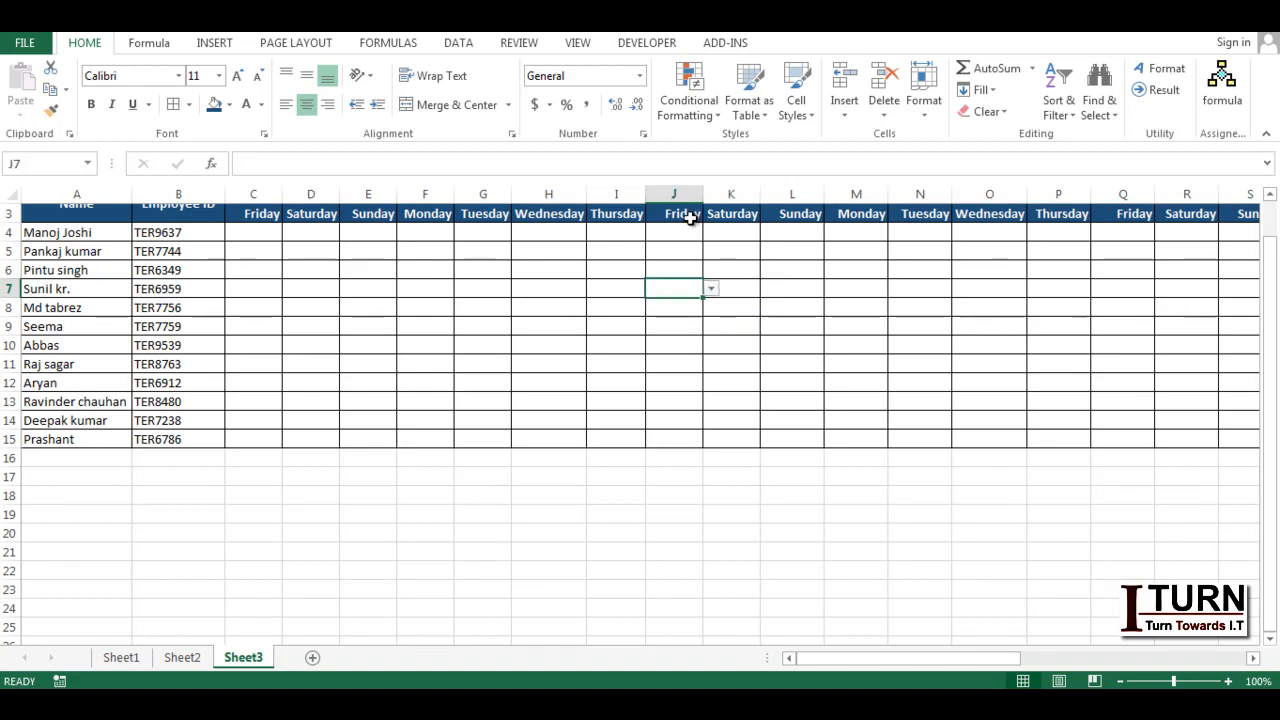
# - Centre the date, weekday and summary headers in C2:AH3 both horizontally and vertically
pyautogui.click(691, 217)
pyautogui.click(307, 104)
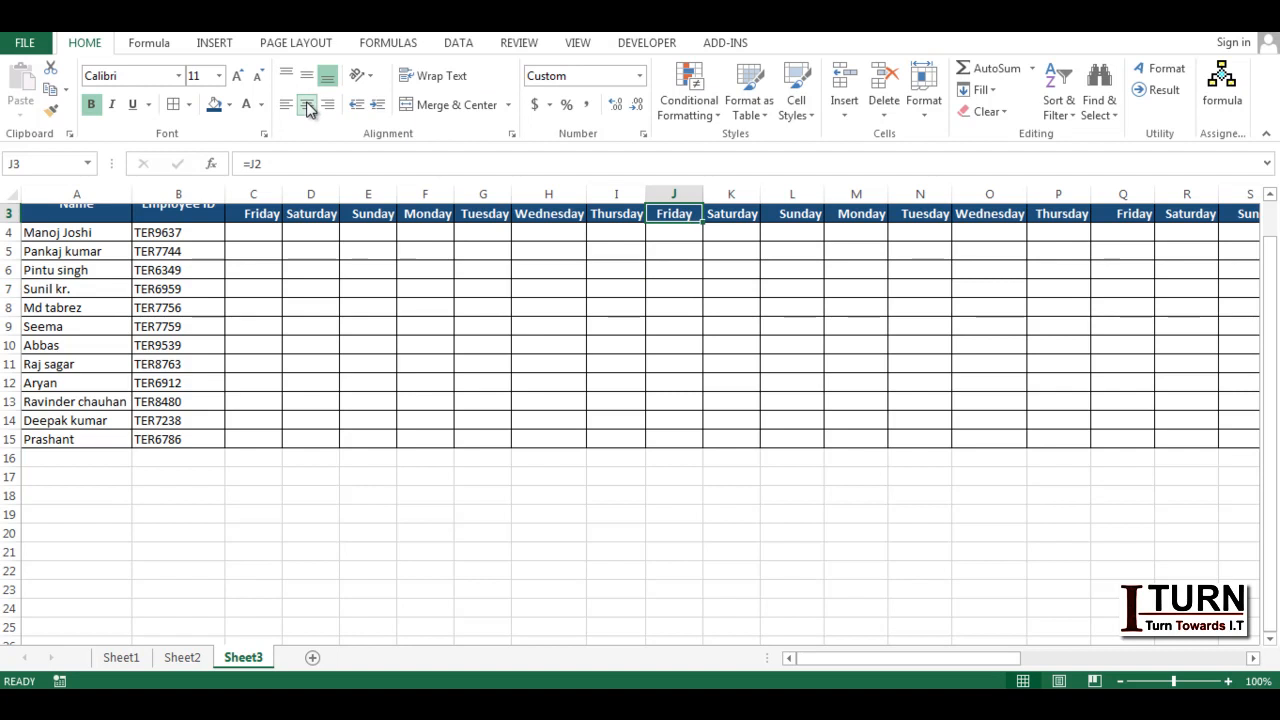
pyautogui.click(244, 213)
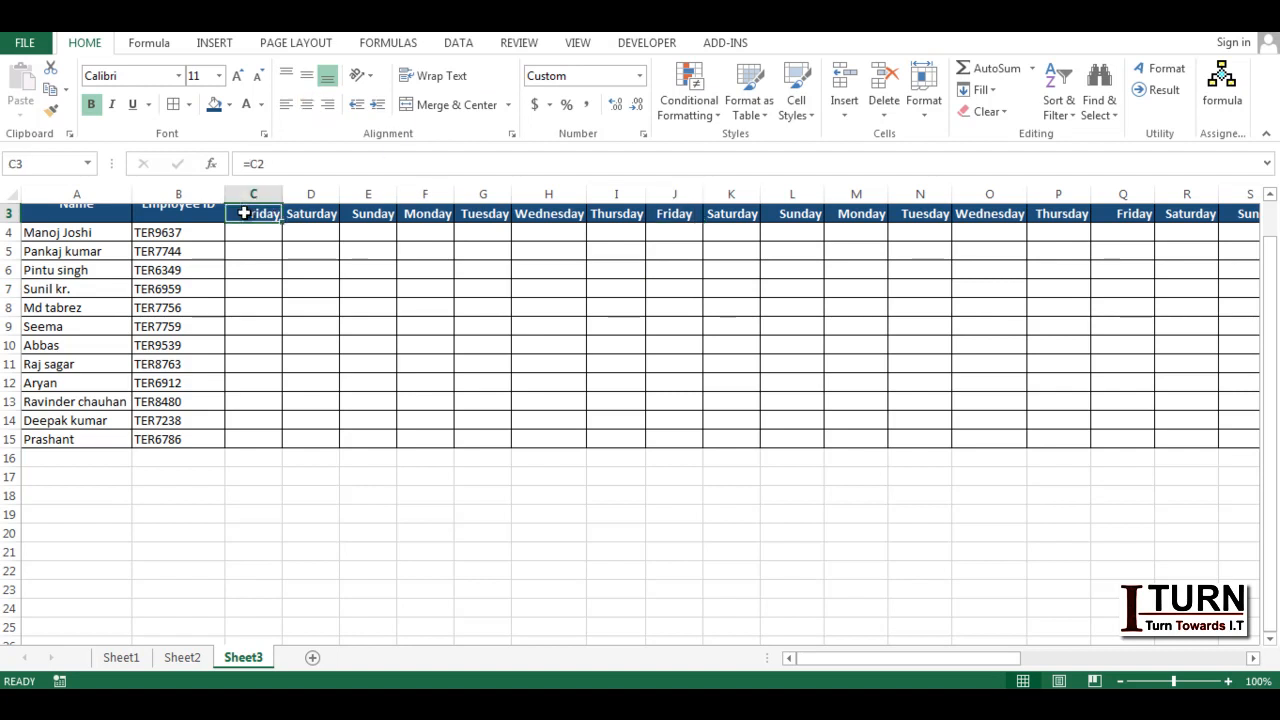
pyautogui.press('Up')
pyautogui.press('Down')
pyautogui.press('Up')
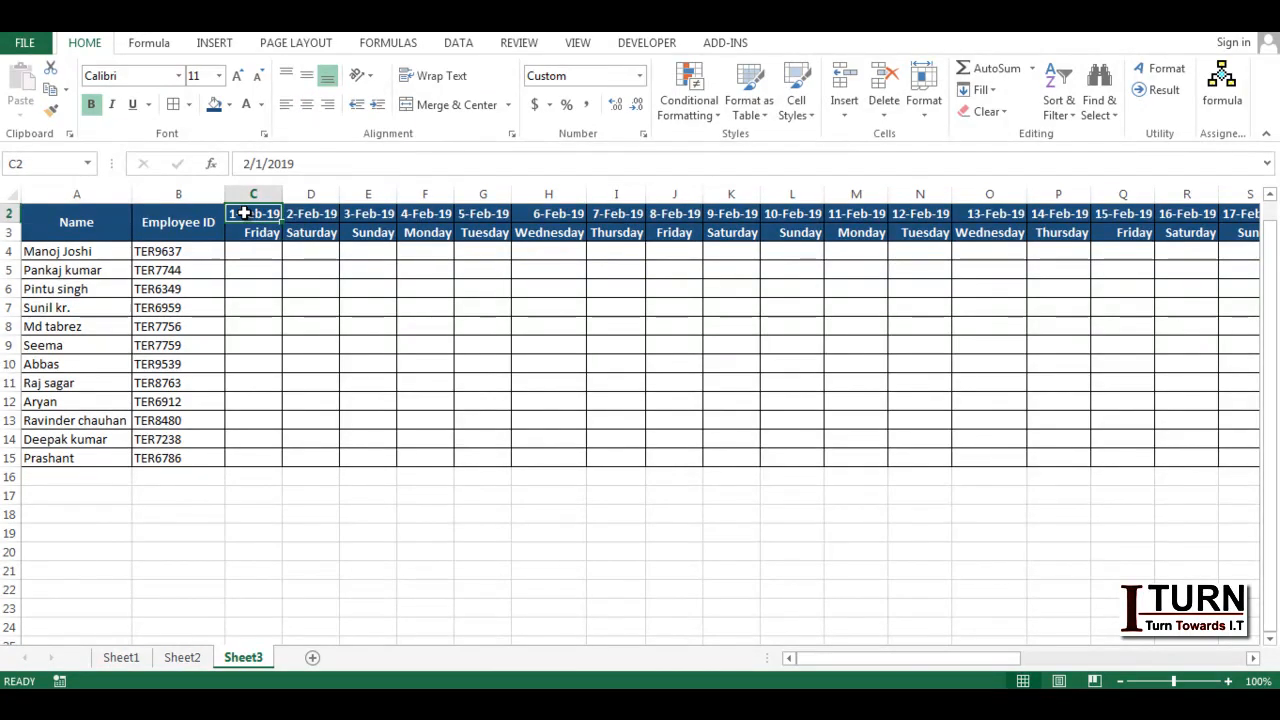
pyautogui.hotkey('ctrl', 'shift', 'Right')
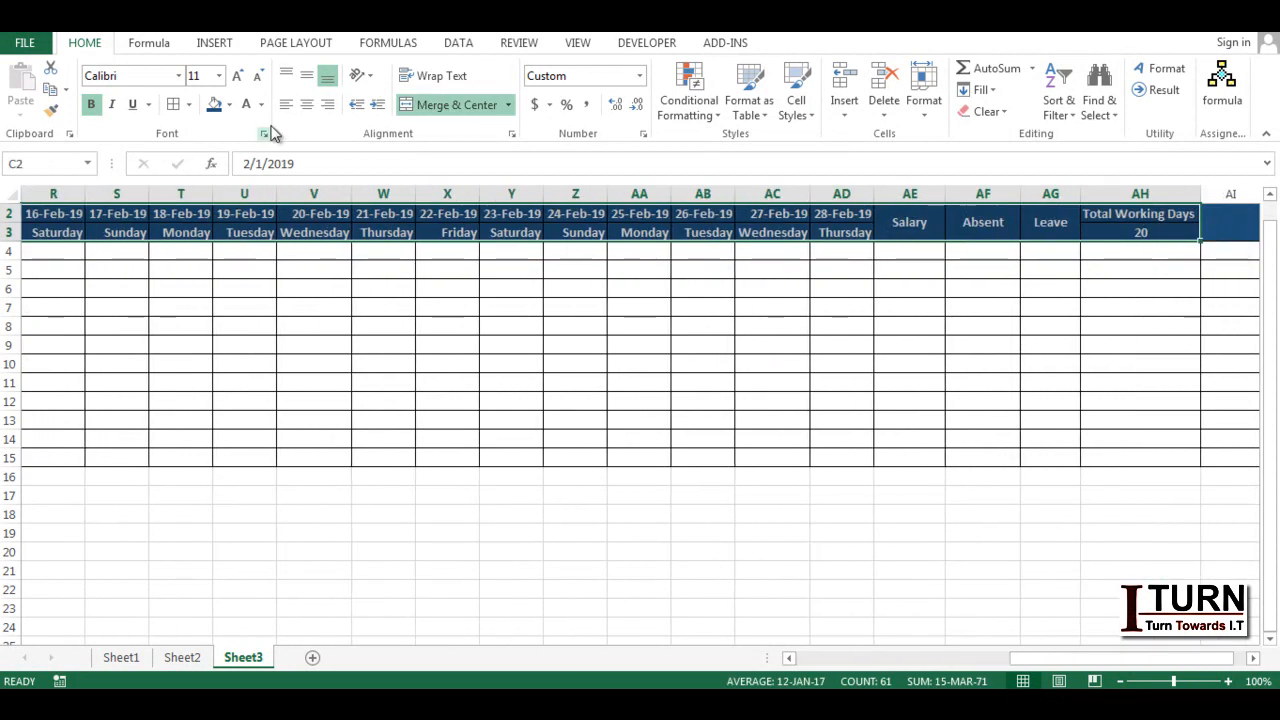
pyautogui.click(309, 109)
pyautogui.click(309, 79)
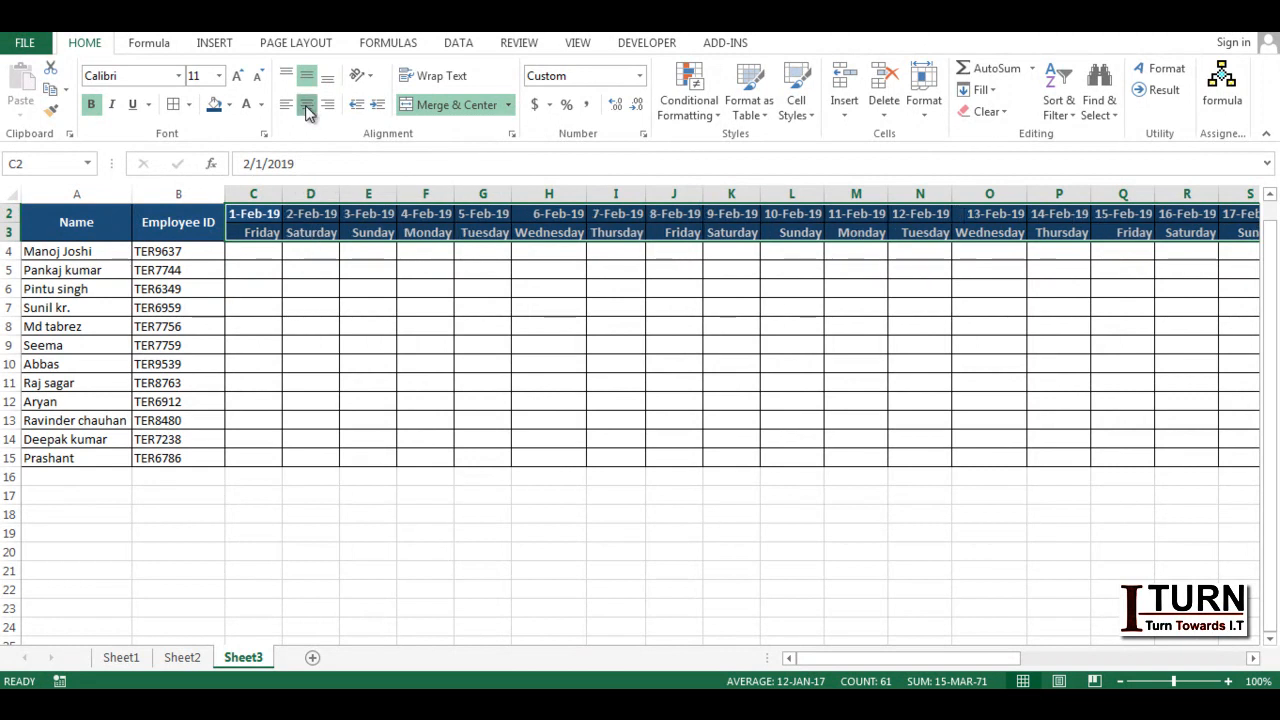
pyautogui.click(310, 278)
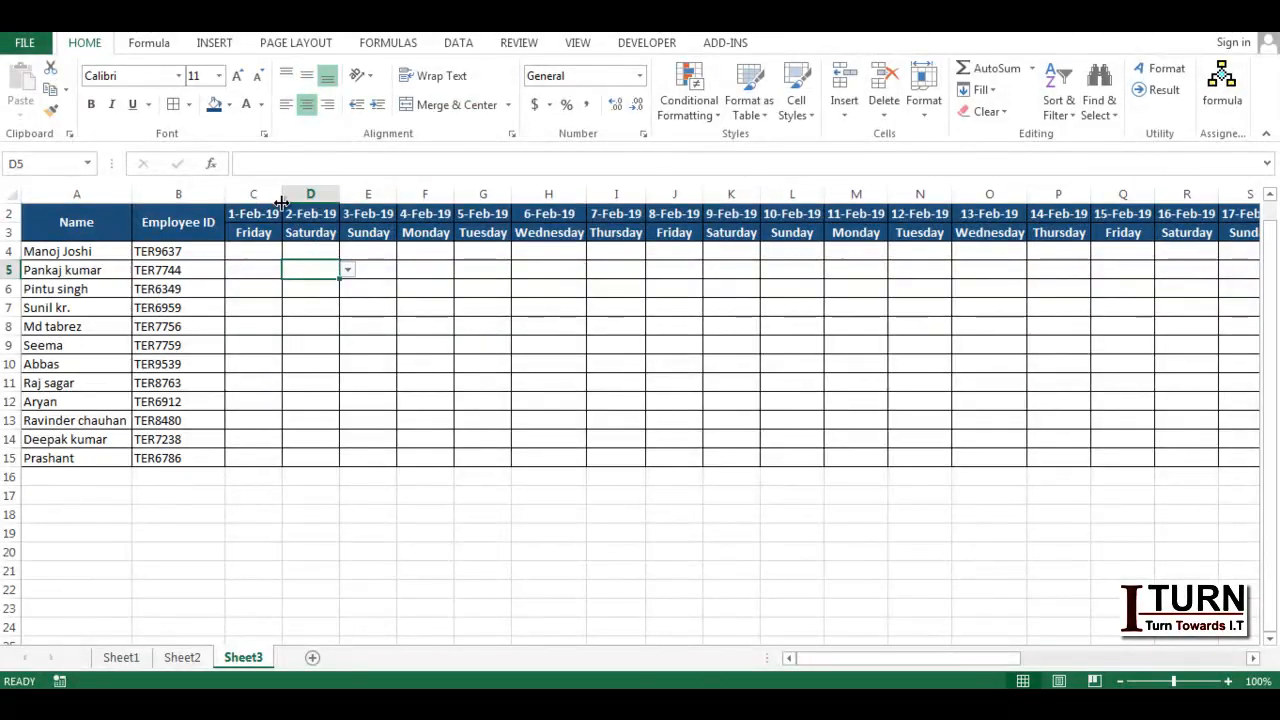
# - Slightly widen the 1-Feb-19 column C, the Salary column AE and the Absent column AF
pyautogui.moveTo(285, 193); pyautogui.dragTo(297, 193)
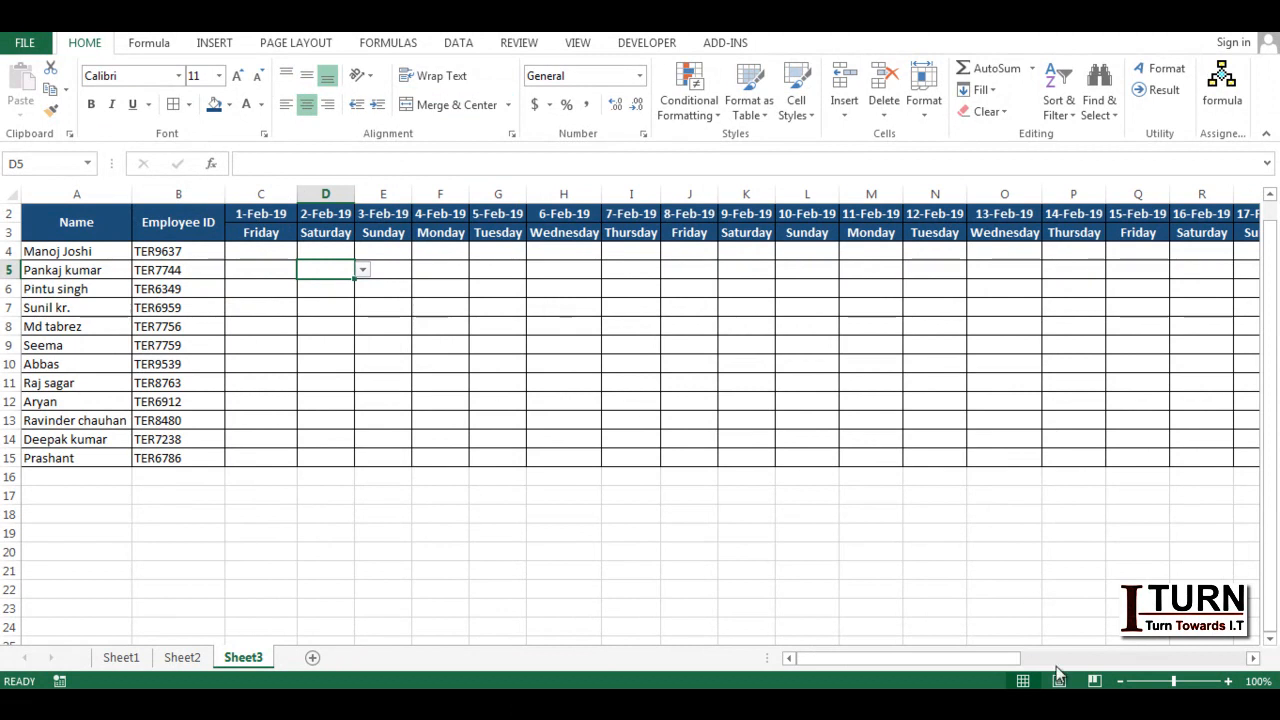
pyautogui.moveTo(1255, 660); pyautogui.dragTo(1255, 660)
pyautogui.click(790, 256)
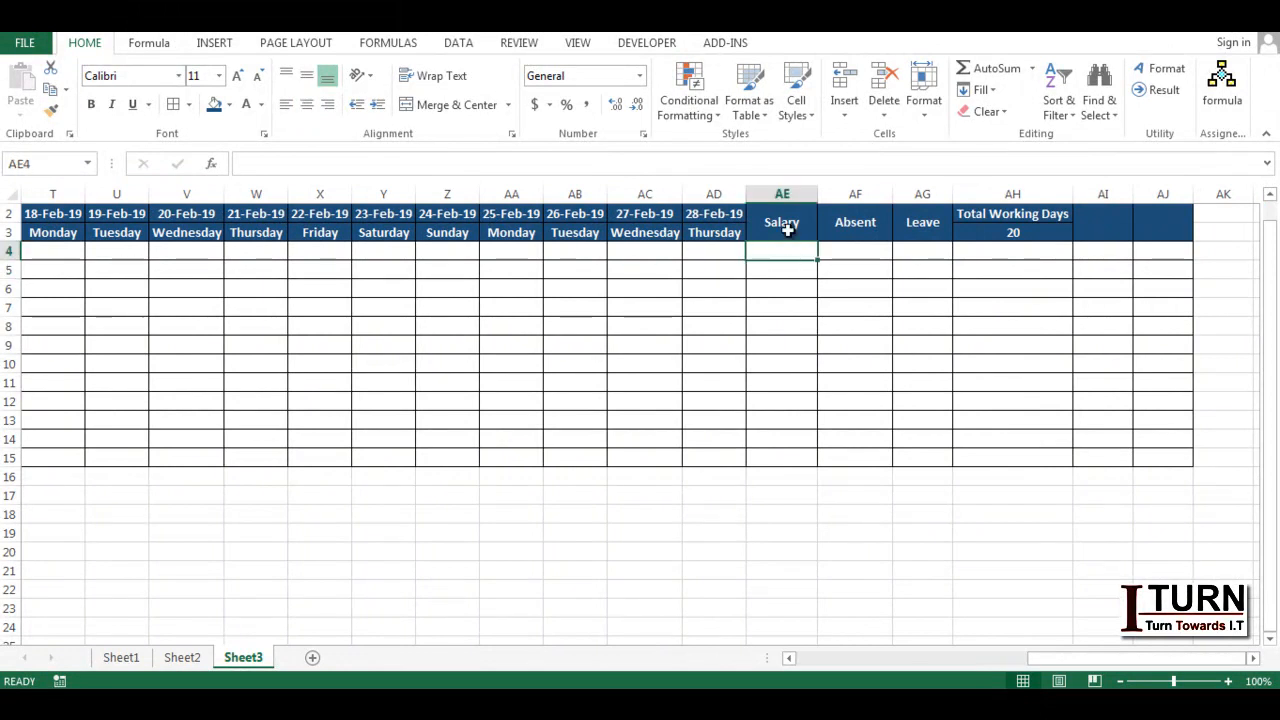
pyautogui.moveTo(813, 194); pyautogui.dragTo(834, 194)
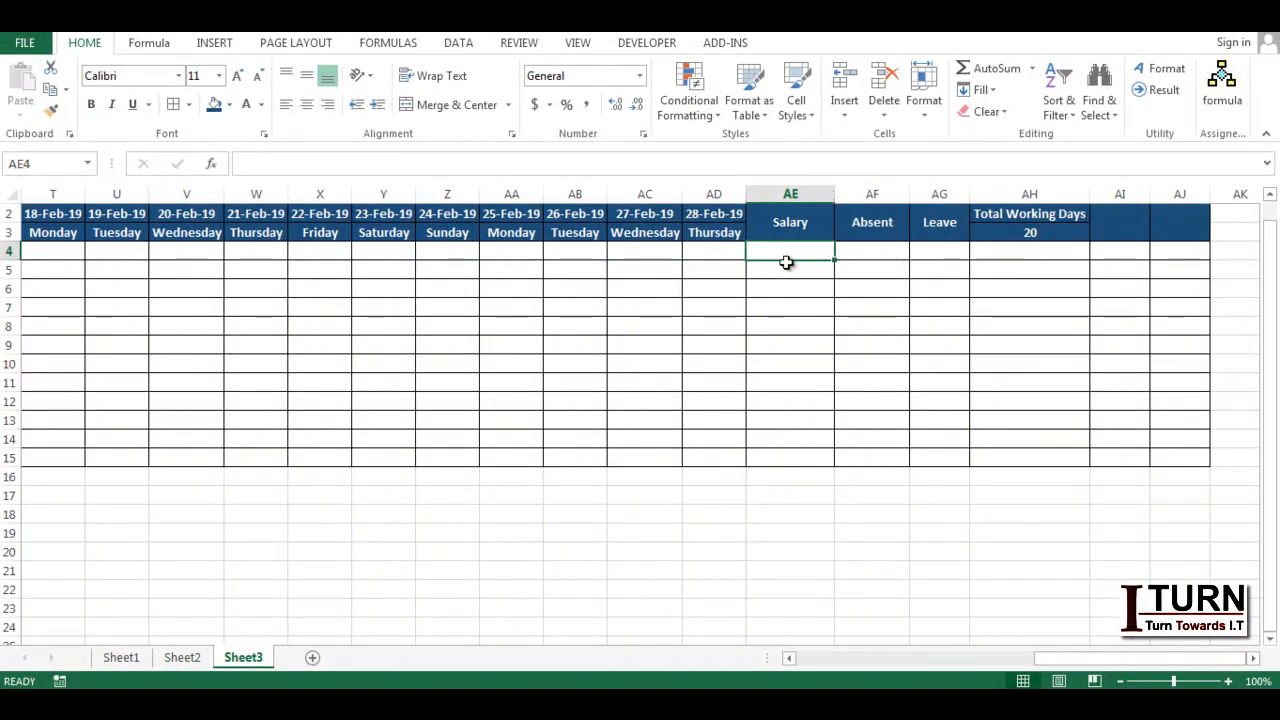
pyautogui.click(878, 251)
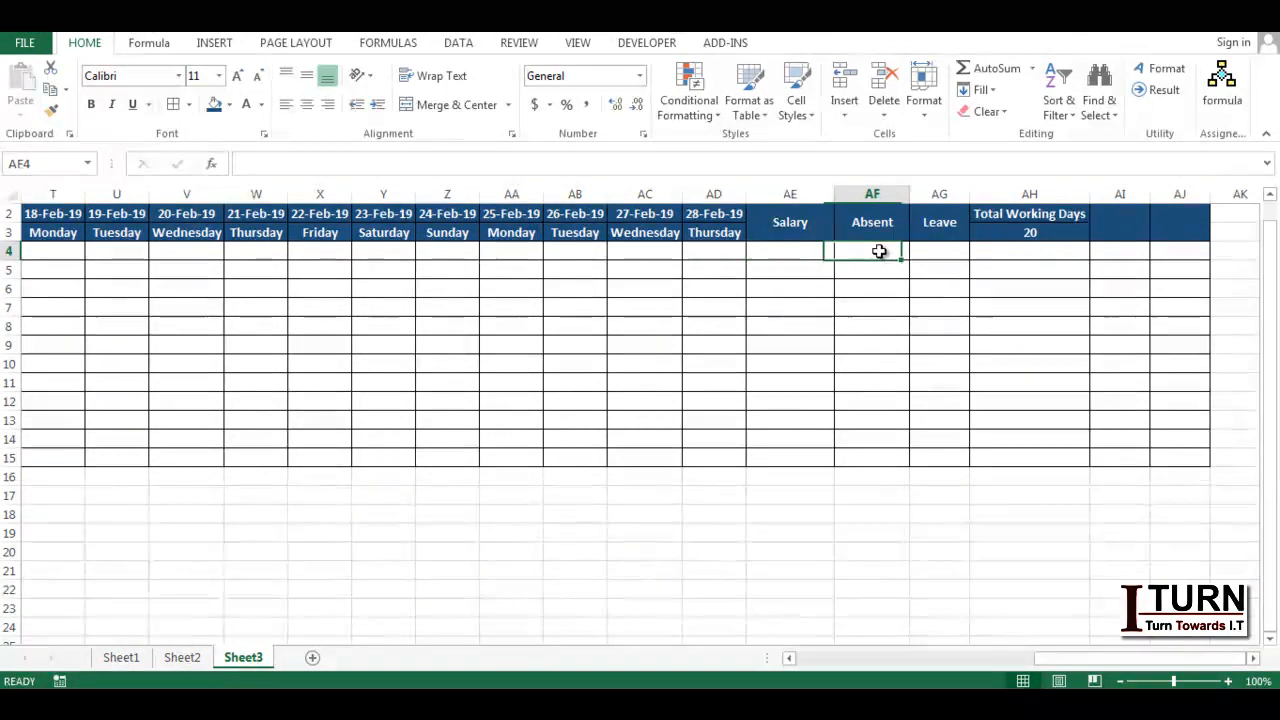
pyautogui.click(785, 257)
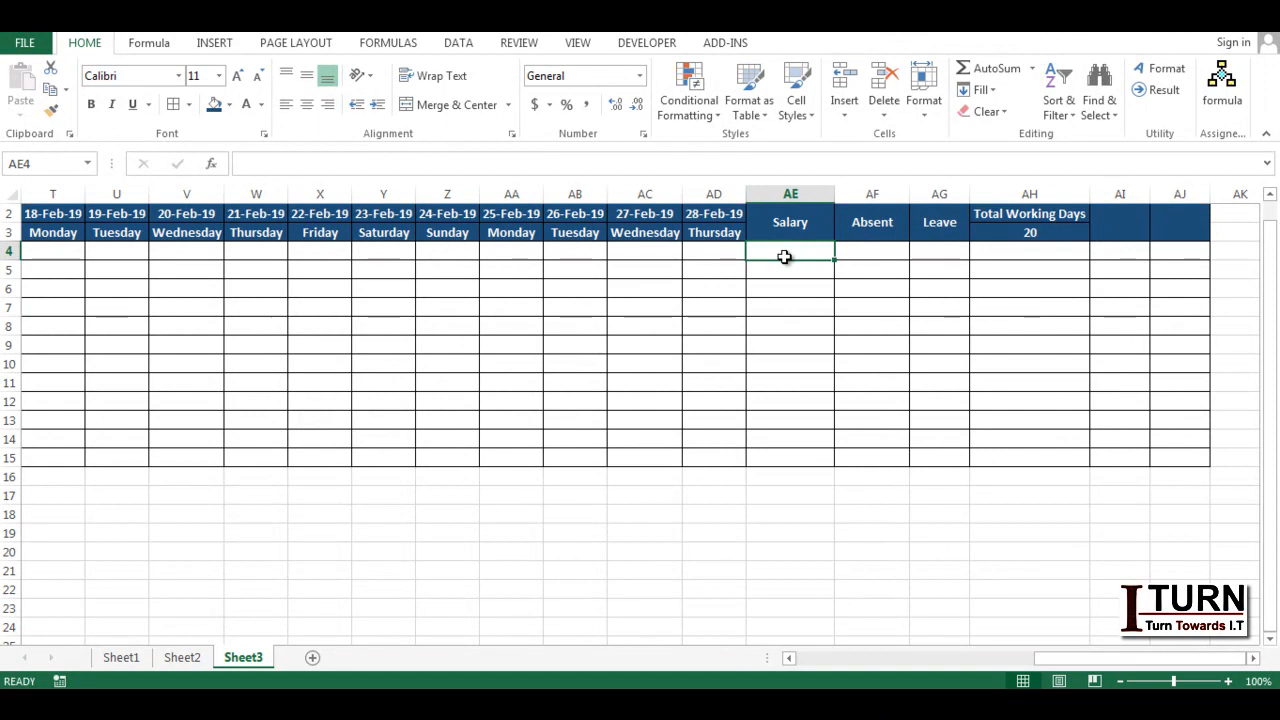
pyautogui.click(864, 253)
pyautogui.moveTo(910, 194); pyautogui.dragTo(916, 194)
# - Enter =COUNTIF(C4:AD4,"A") in AF4 to count the first employee's absences
pyautogui.write('=')
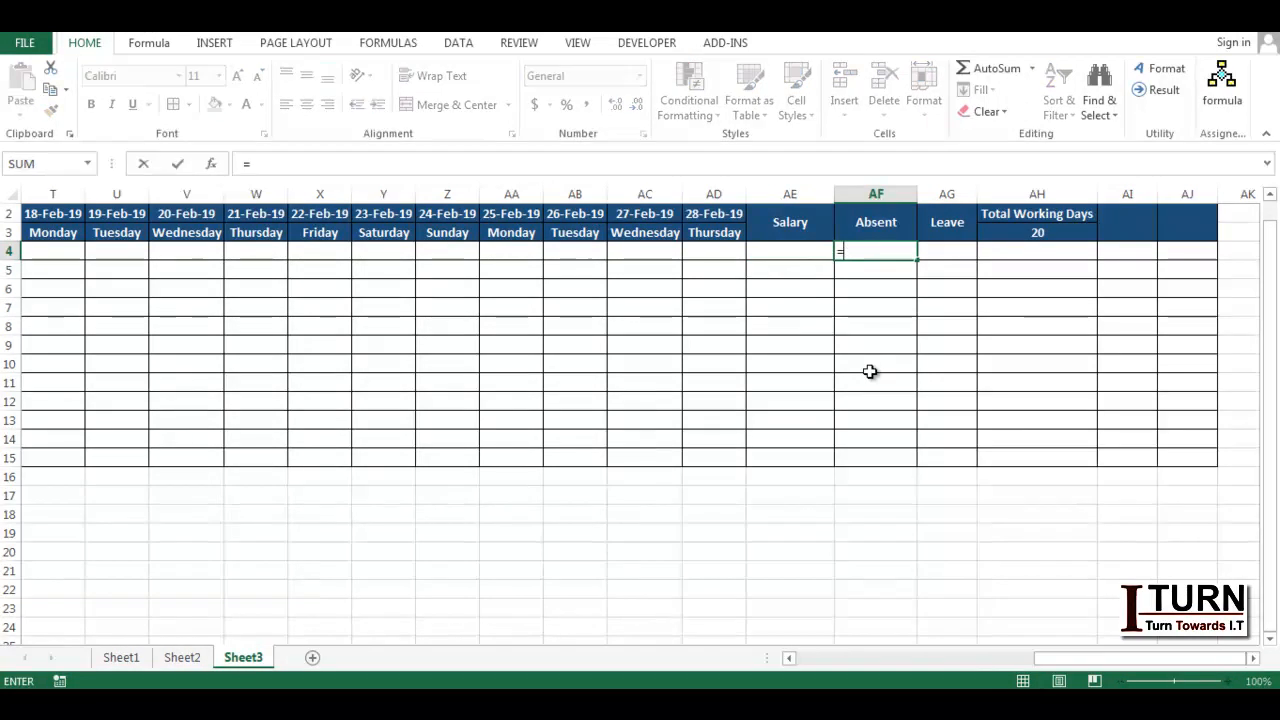
pyautogui.write('COUNTIF(')
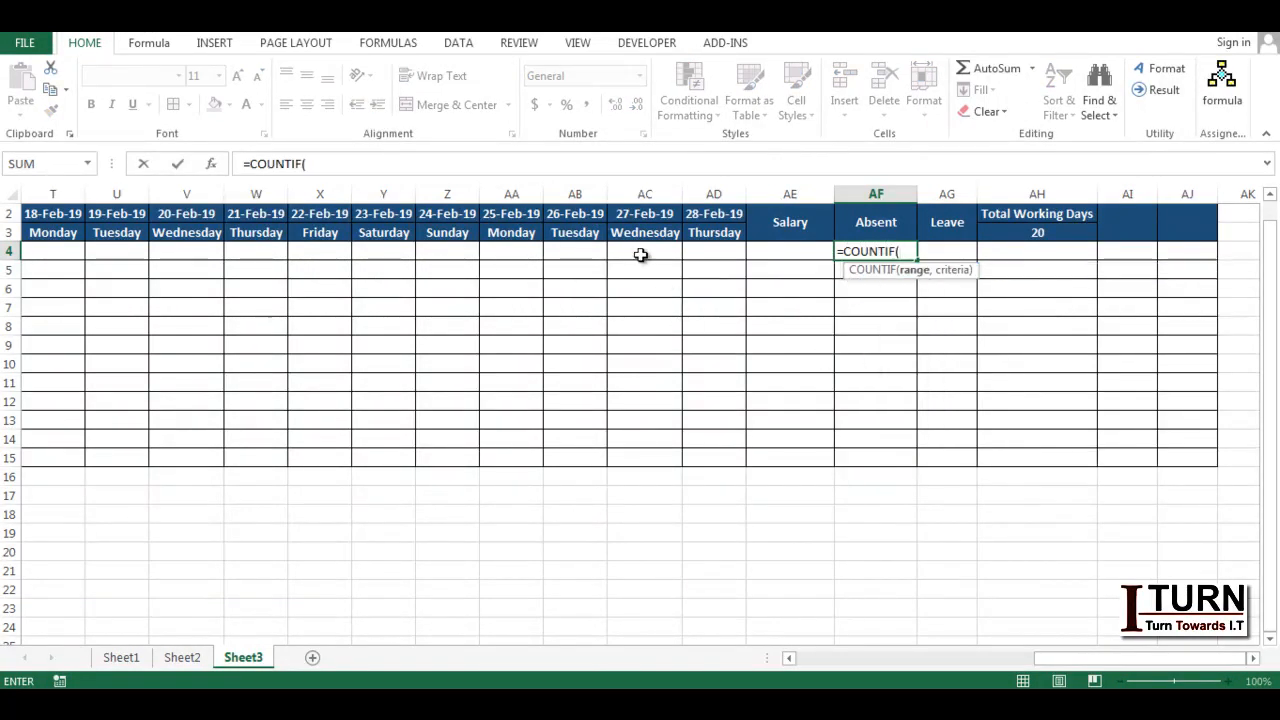
pyautogui.click(634, 252)
pyautogui.hotkey('ctrl', 'Left')
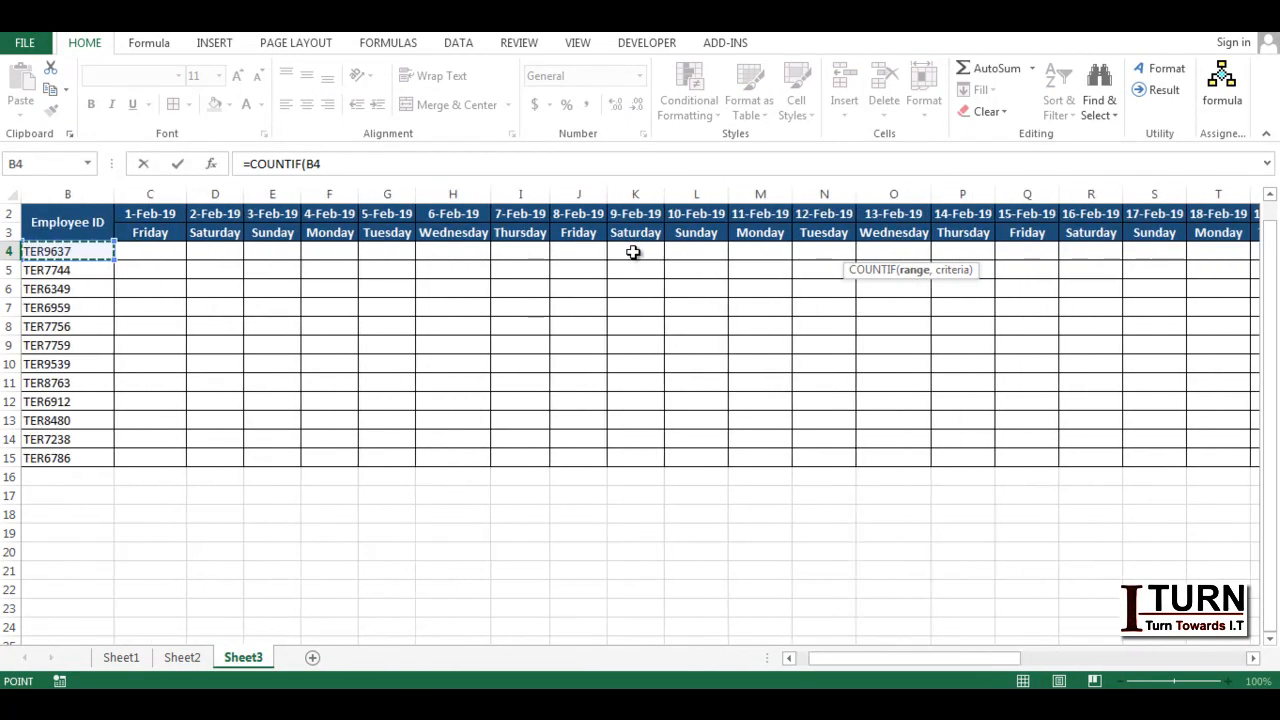
pyautogui.press('Right')
pyautogui.hotkey('shift', 'Right')
pyautogui.hotkey('shift', 'Right')
pyautogui.hotkey('shift', 'Right')
pyautogui.hotkey('shift', 'Right')
pyautogui.hotkey('shift', 'Right')
pyautogui.hotkey('shift', 'Right')
pyautogui.hotkey('shift', 'Right')
pyautogui.hotkey('shift', 'Right')
pyautogui.hotkey('shift', 'Right')
pyautogui.hotkey('shift', 'Right')
pyautogui.hotkey('shift', 'Right')
pyautogui.hotkey('shift', 'Right')
pyautogui.hotkey('shift', 'Right')
pyautogui.hotkey('shift', 'Right')
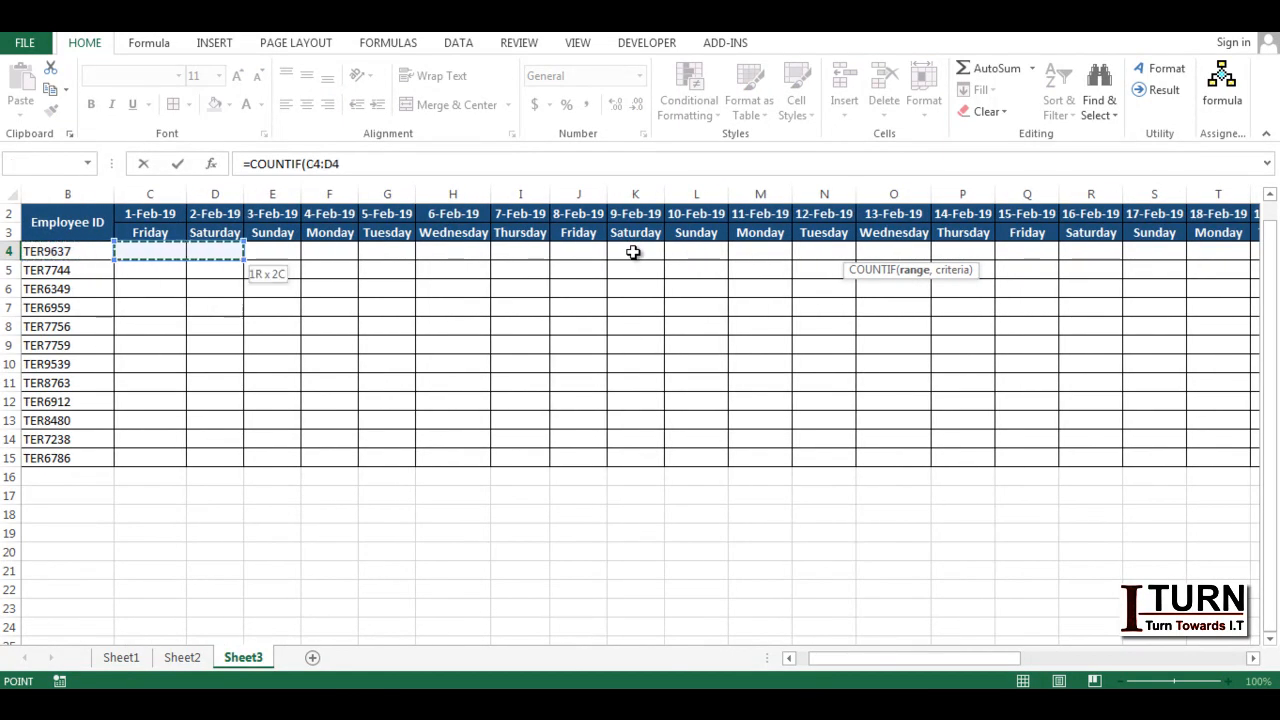
pyautogui.hotkey('shift', 'Right')
pyautogui.hotkey('shift', 'Right')
pyautogui.hotkey('shift', 'Right')
pyautogui.hotkey('shift', 'Right')
pyautogui.hotkey('shift', 'Right')
pyautogui.hotkey('shift', 'Right')
pyautogui.hotkey('shift', 'Right')
pyautogui.hotkey('shift', 'Right')
pyautogui.hotkey('shift', 'Right')
pyautogui.hotkey('shift', 'Right')
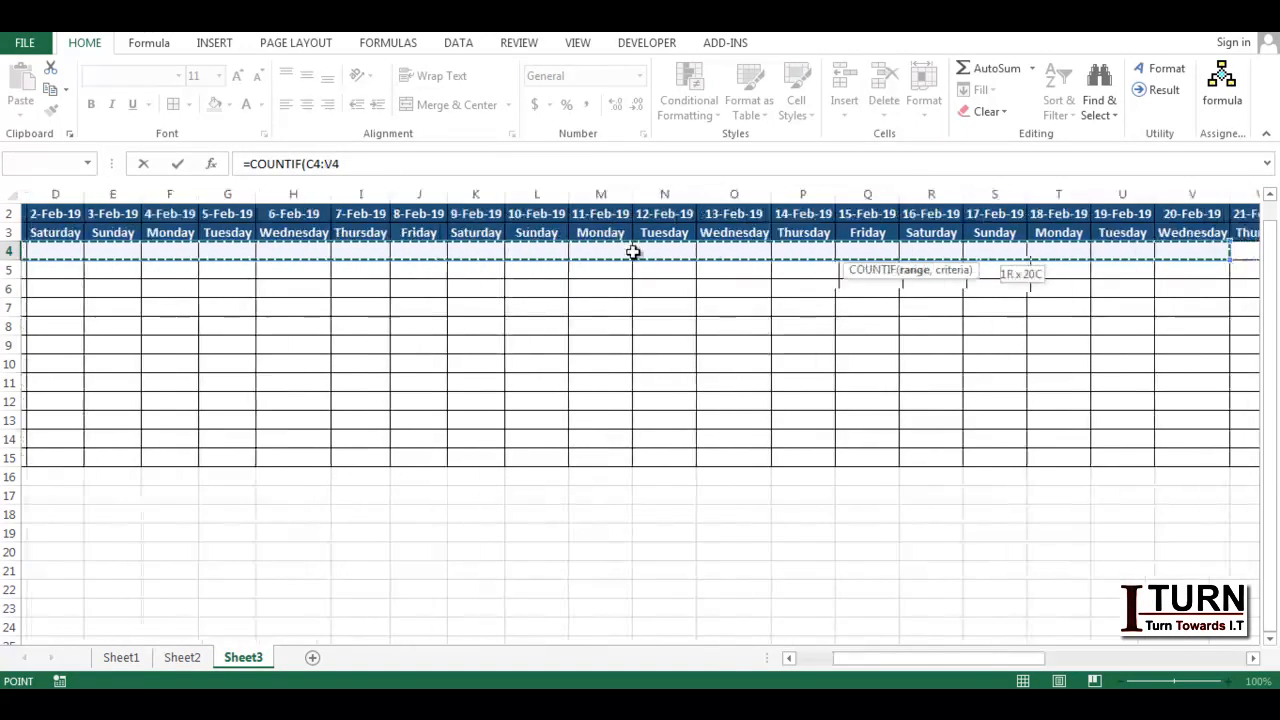
pyautogui.hotkey('shift', 'Right')
pyautogui.hotkey('shift', 'Right')
pyautogui.hotkey('shift', 'Right')
pyautogui.hotkey('shift', 'Right')
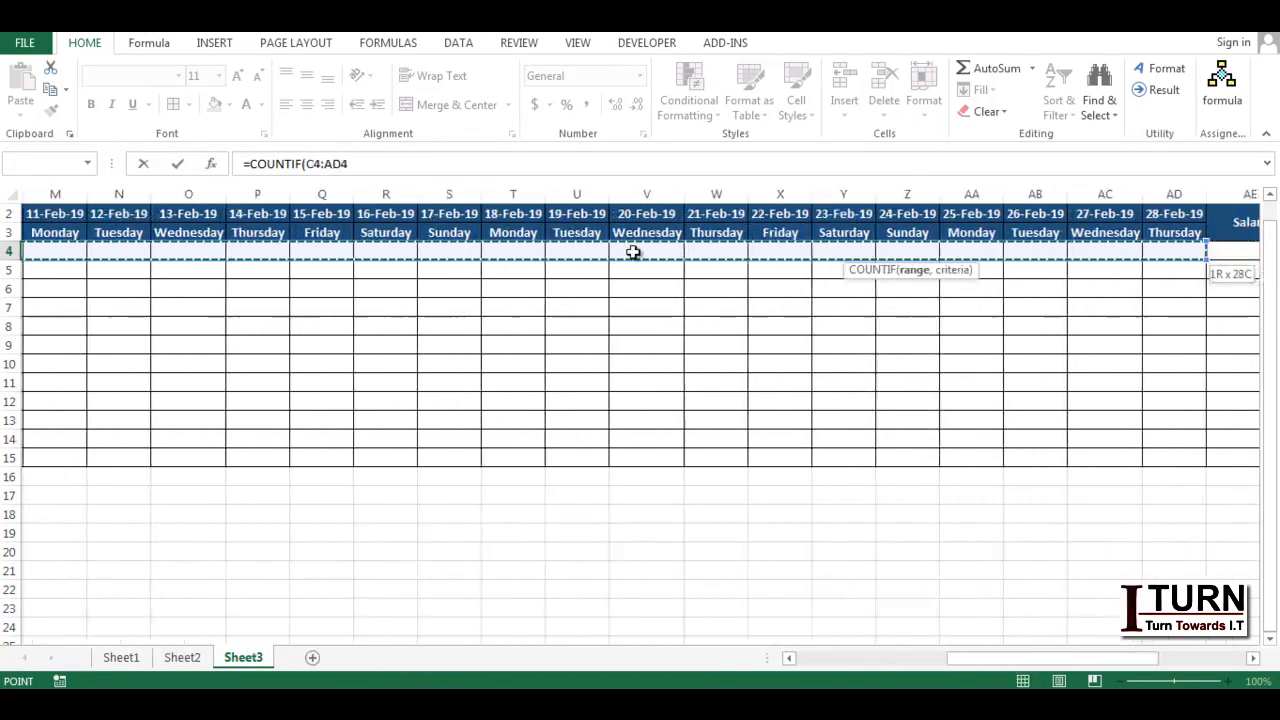
pyautogui.hotkey('shift', 'Left')
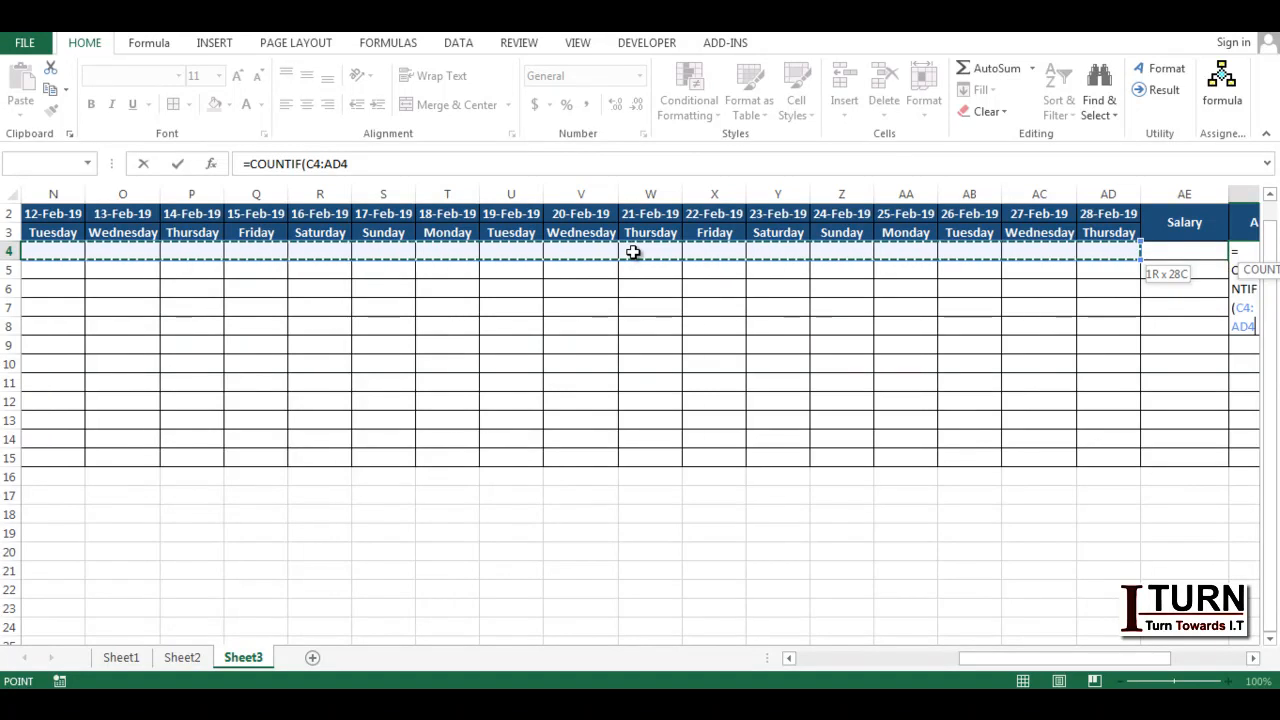
pyautogui.write(',')
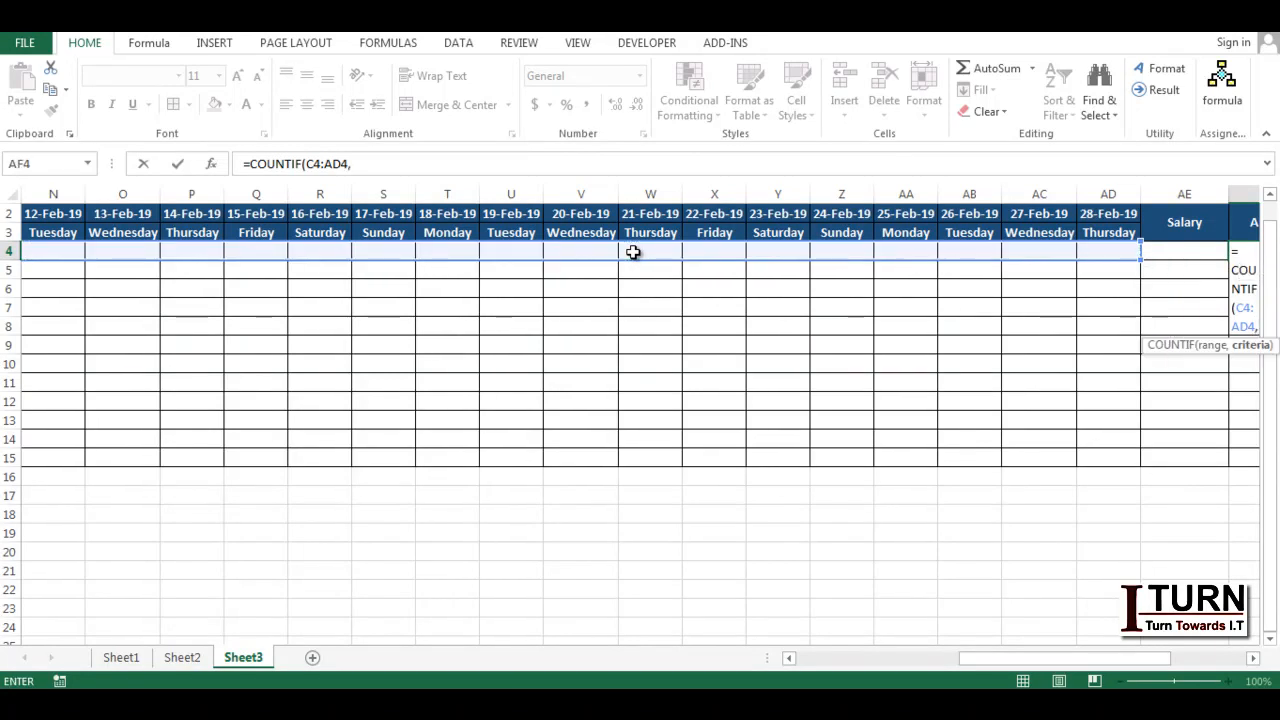
pyautogui.write('"A')
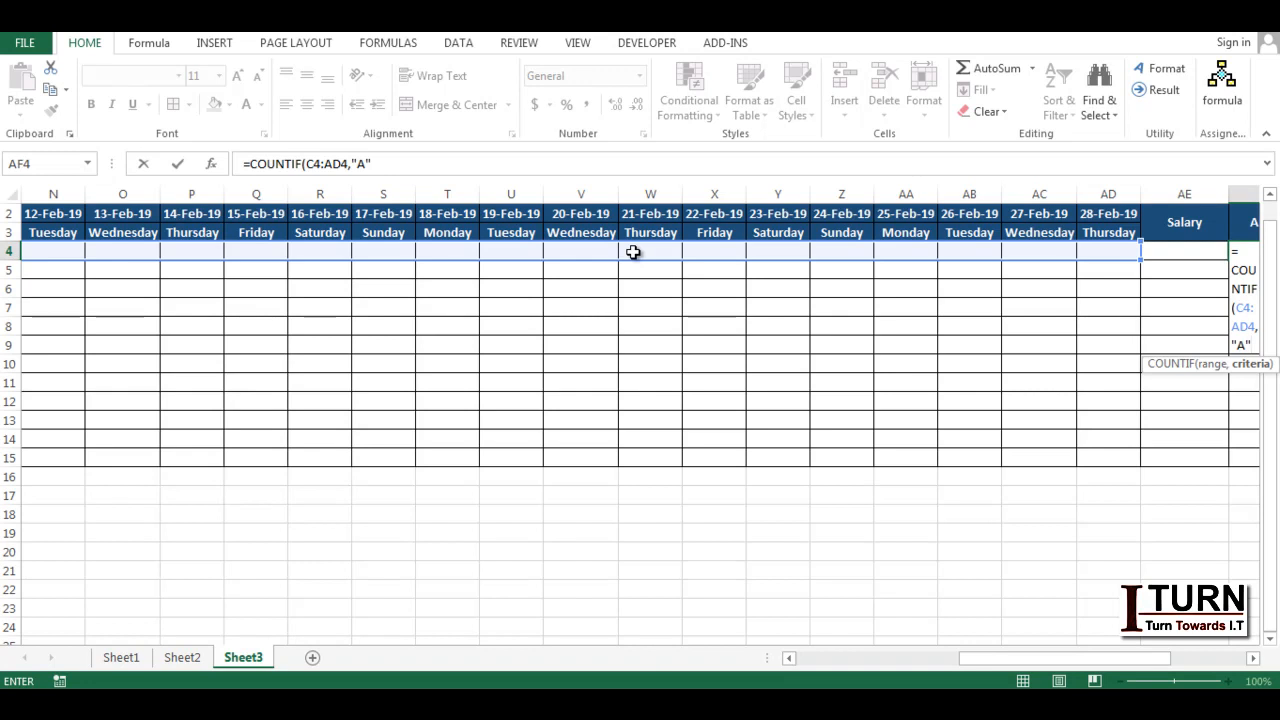
pyautogui.write('")')
pyautogui.press('Return')
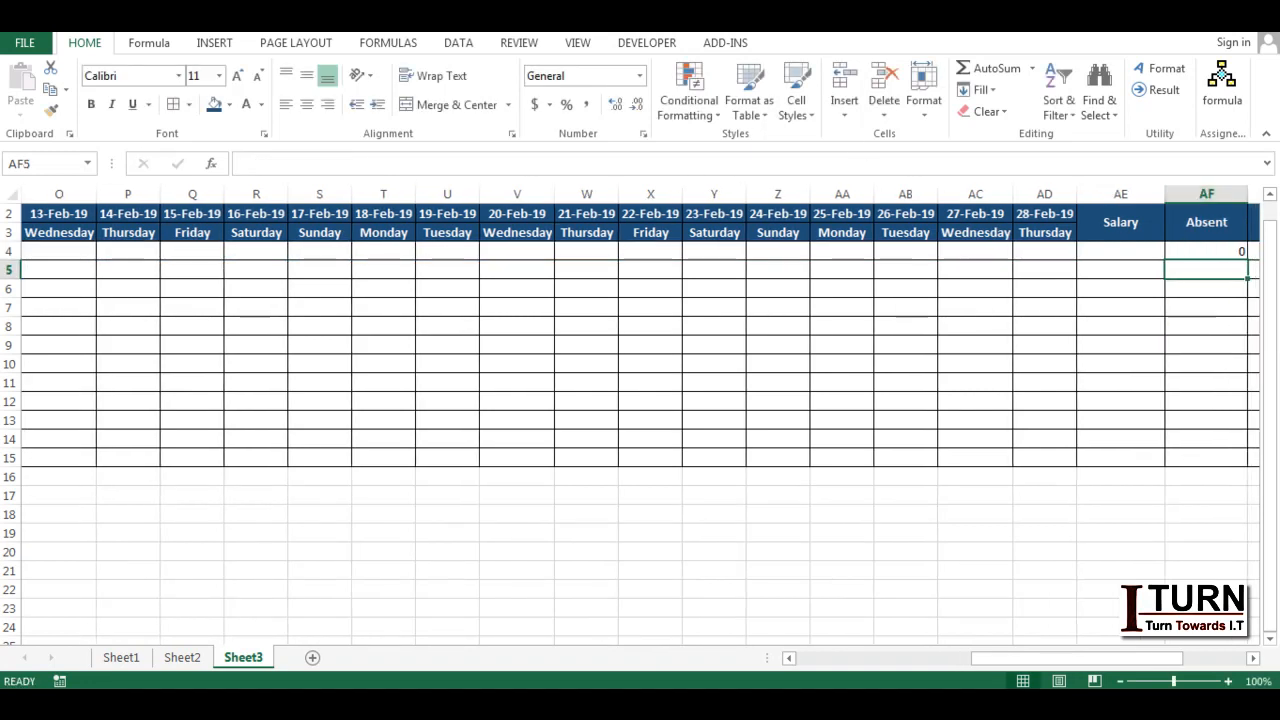
# - Test the Absent formula by choosing A from the dropdown in AD4, and clear the cell
pyautogui.click(1253, 658)
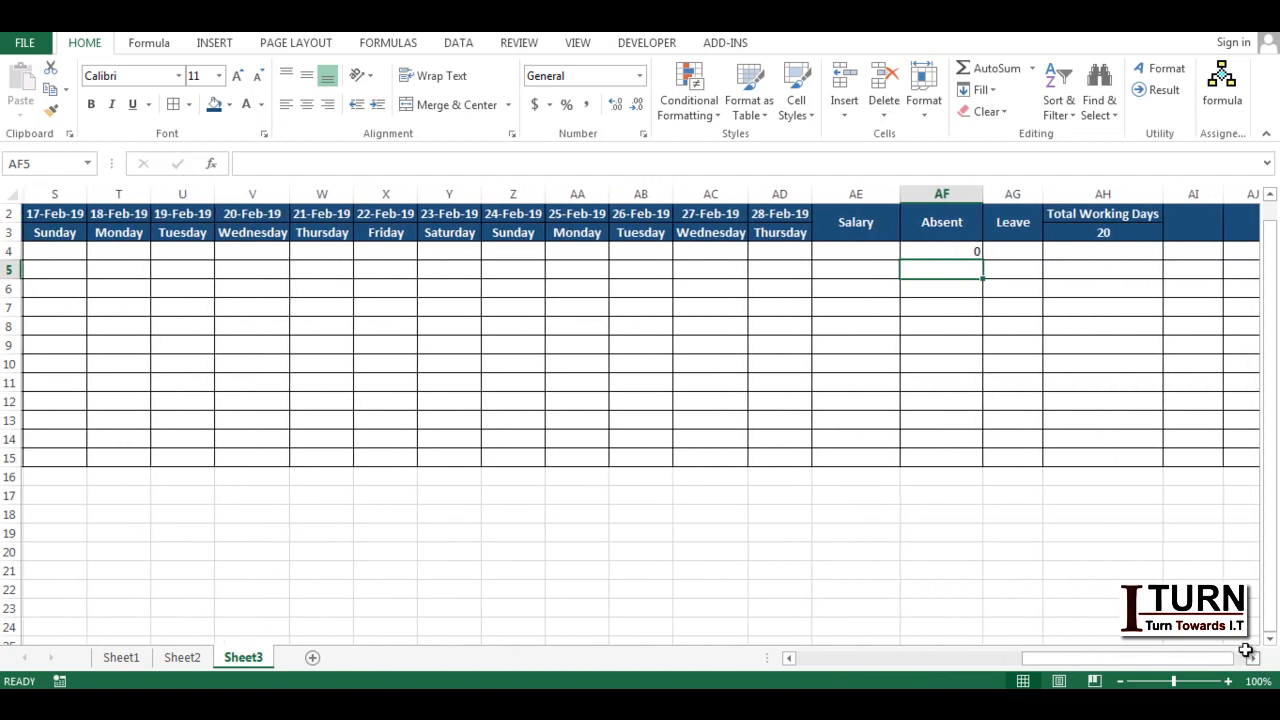
pyautogui.click(760, 251)
pyautogui.click(817, 254)
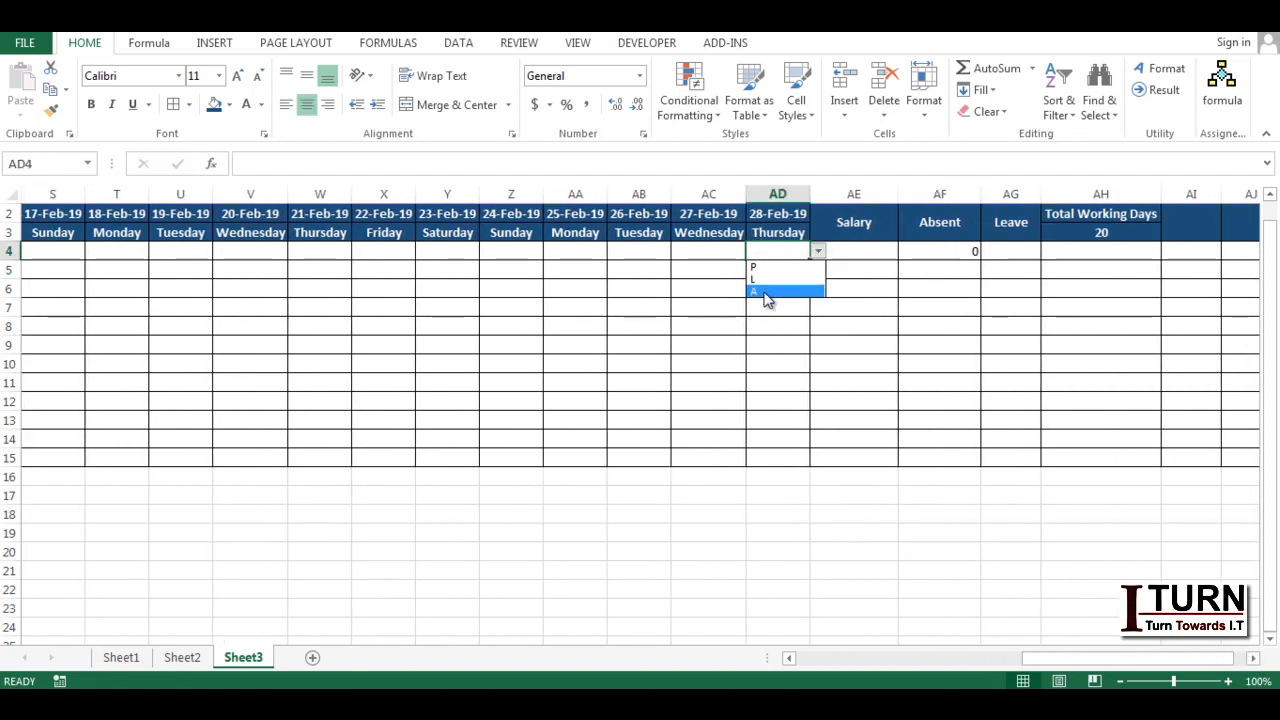
pyautogui.click(764, 292)
pyautogui.click(817, 253)
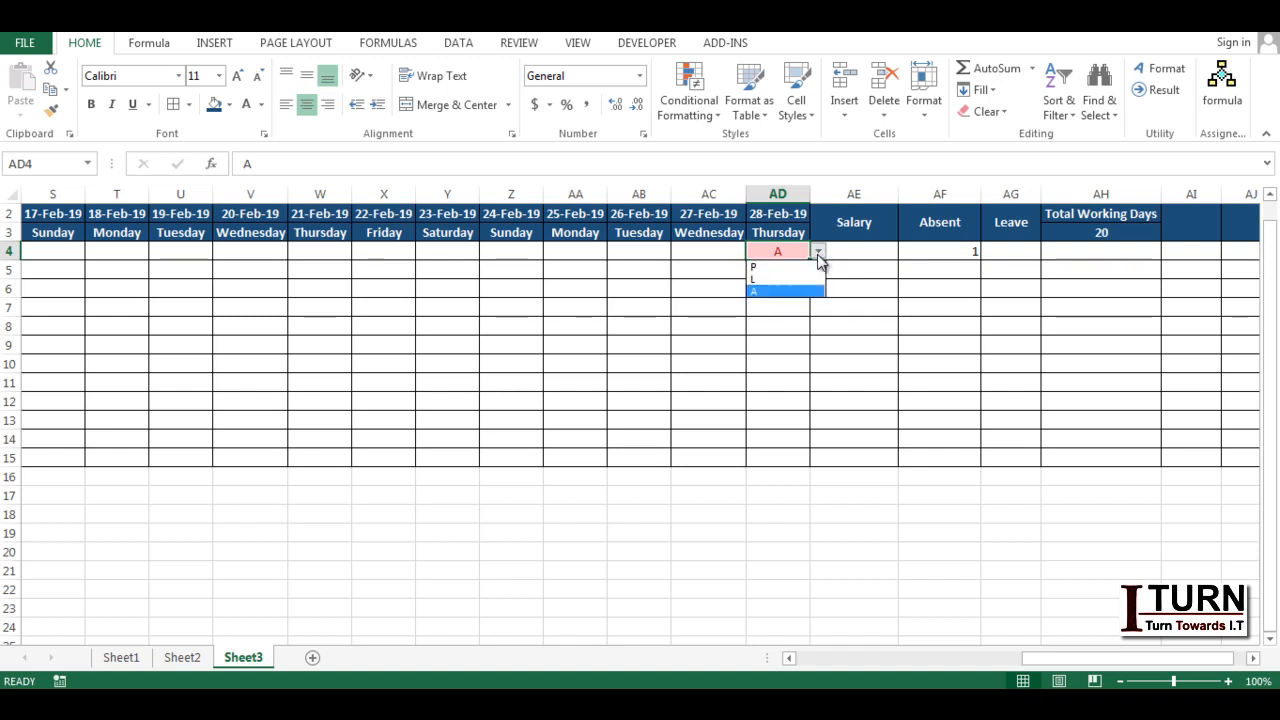
pyautogui.press('Escape')
pyautogui.press('Delete')
# - Centre the Absent count in AF4 and fill its formula down to AF15 for all employees
pyautogui.click(962, 250)
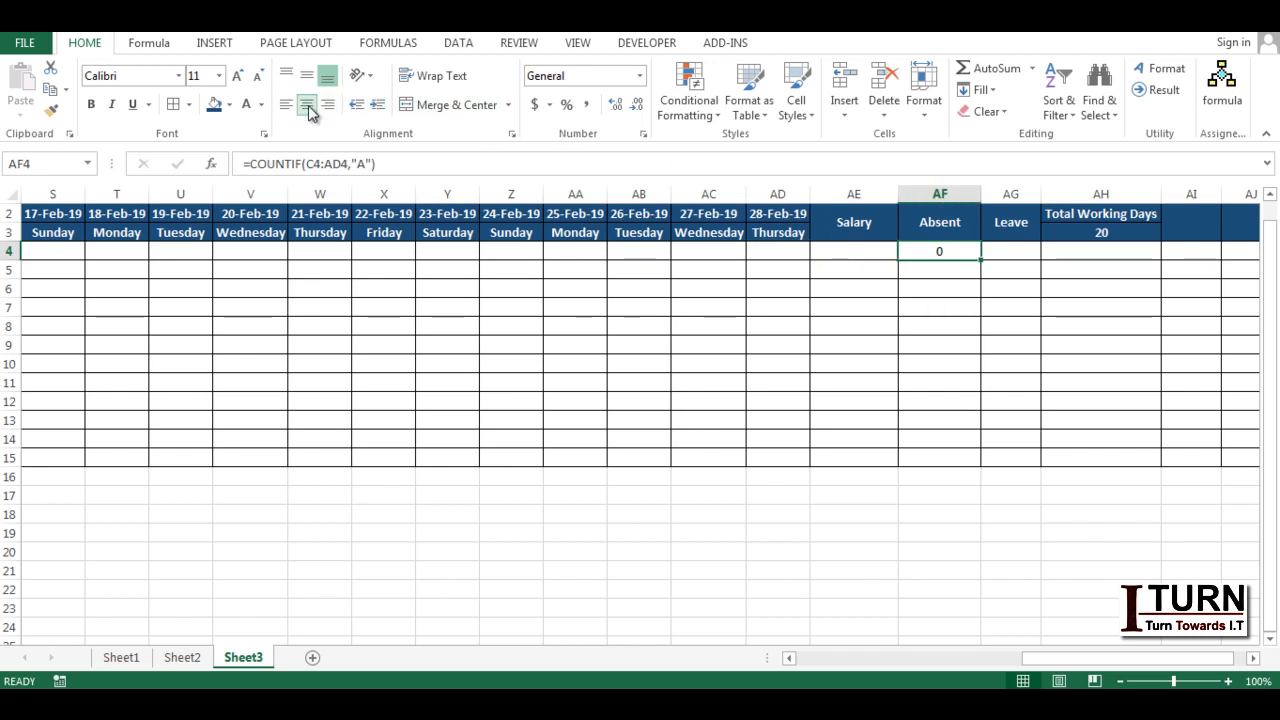
pyautogui.moveTo(981, 260); pyautogui.dragTo(984, 465)
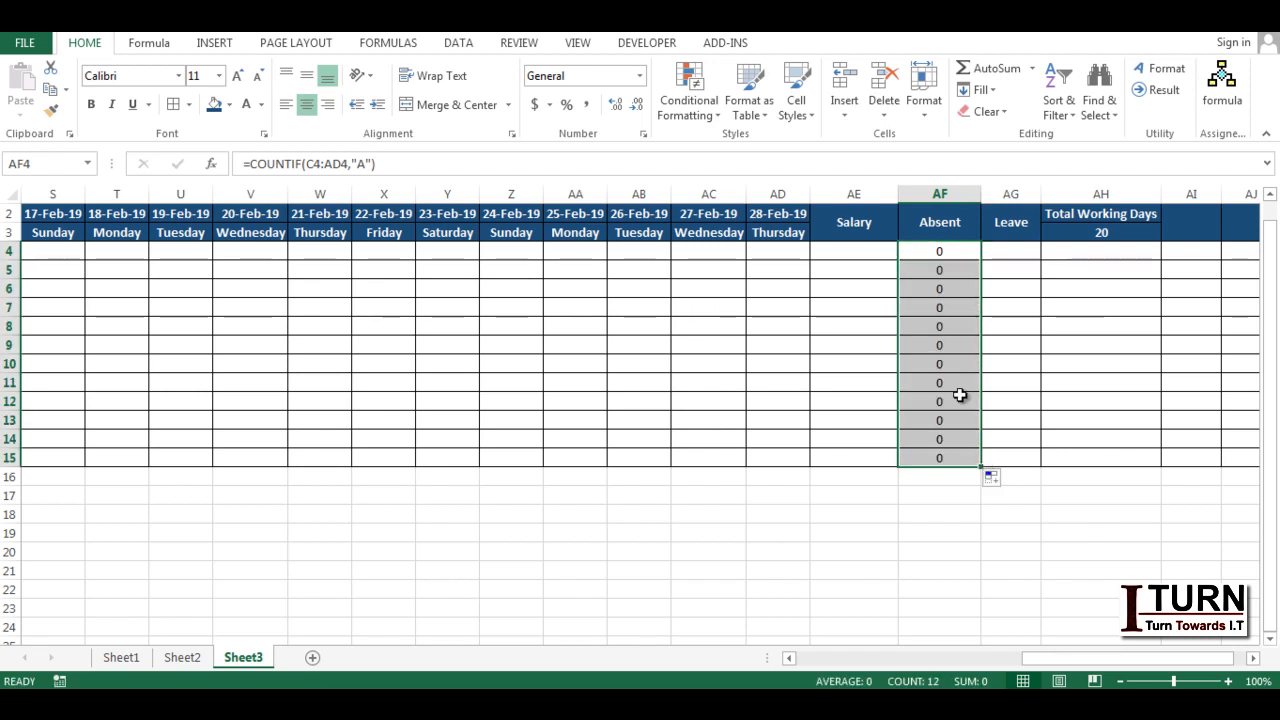
# - Slightly widen the Leave column AG and enter =COUNTIF(C4:AD4,"L") in AG4 to count the first employee's leave
pyautogui.click(1011, 256)
pyautogui.moveTo(1041, 194); pyautogui.dragTo(1057, 194)
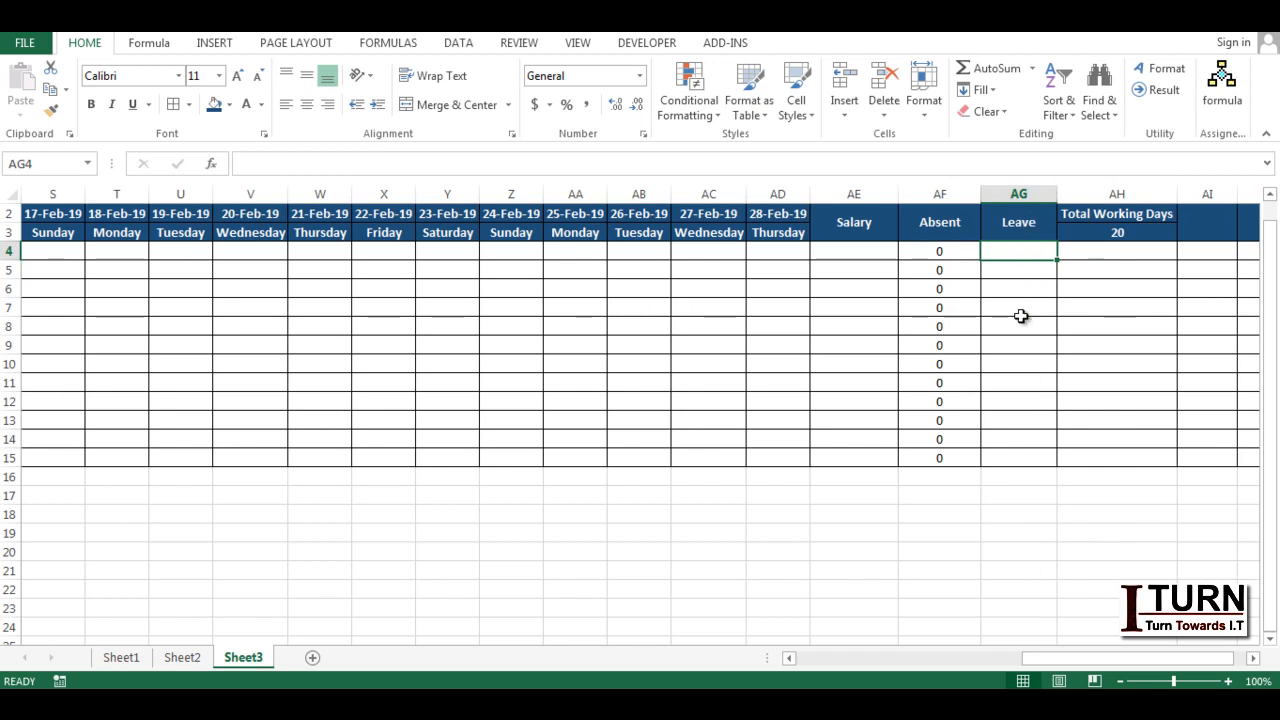
pyautogui.write('=')
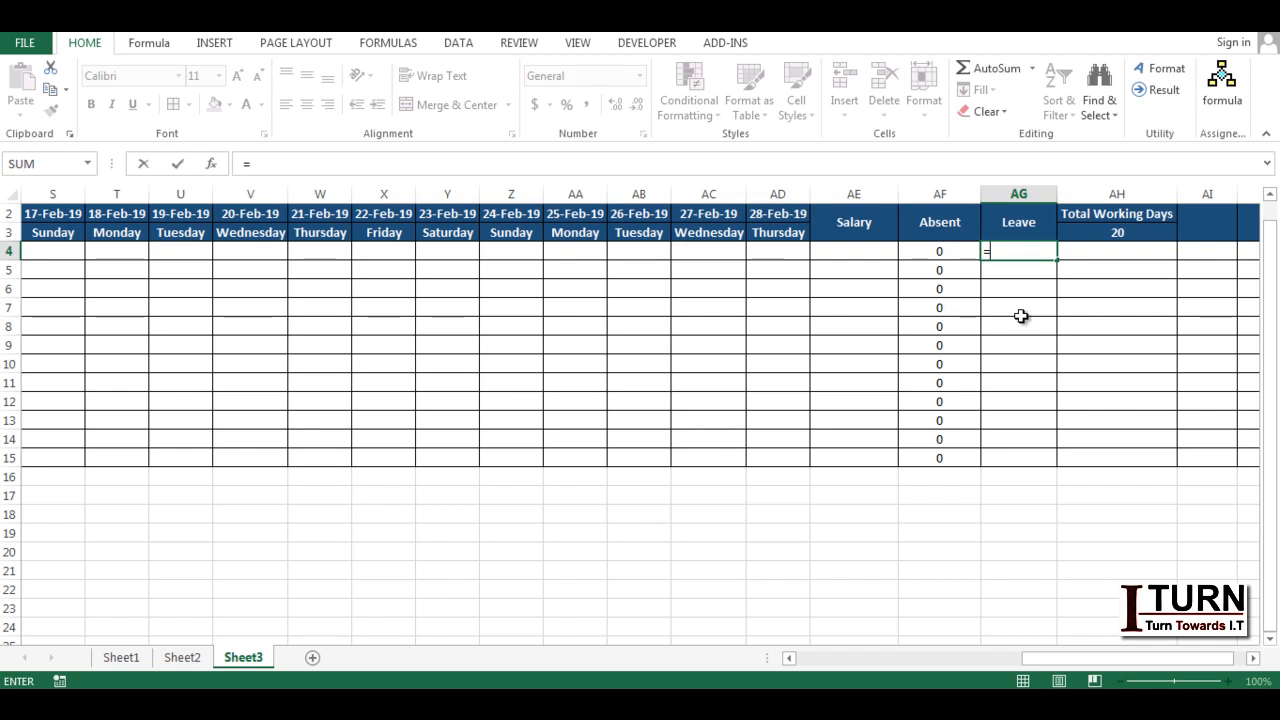
pyautogui.write('COU')
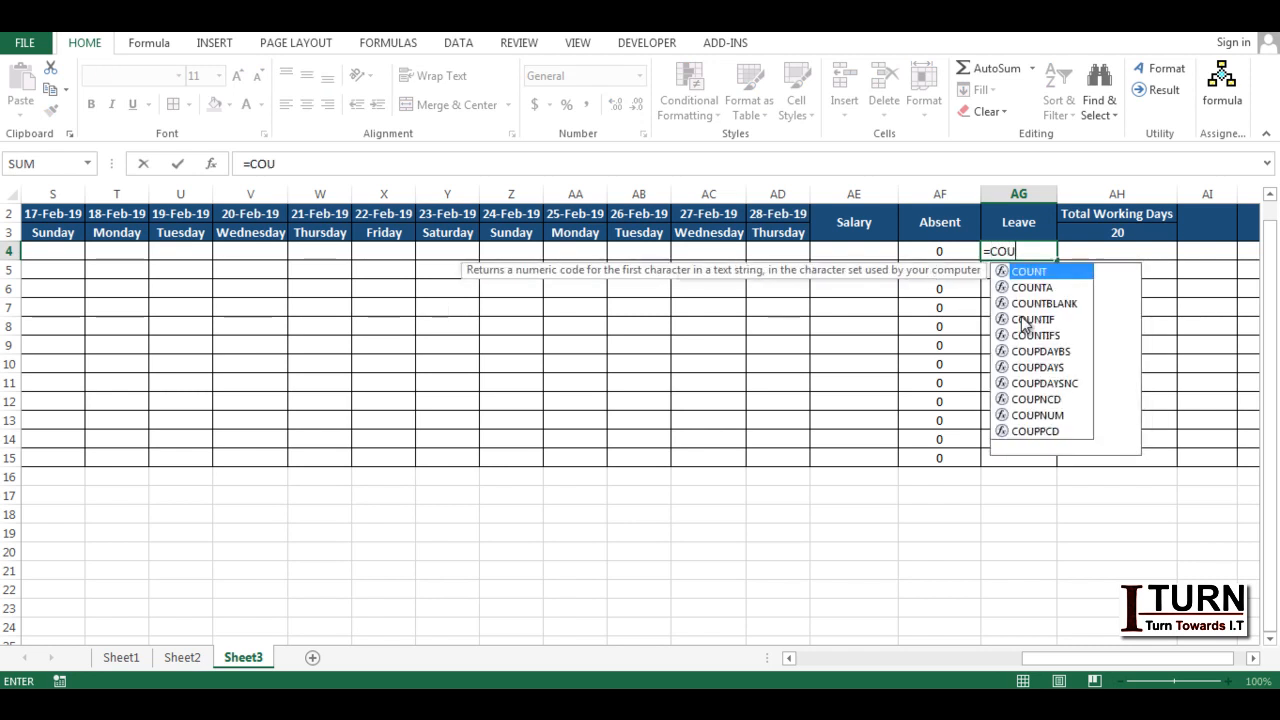
pyautogui.write('NTIF(')
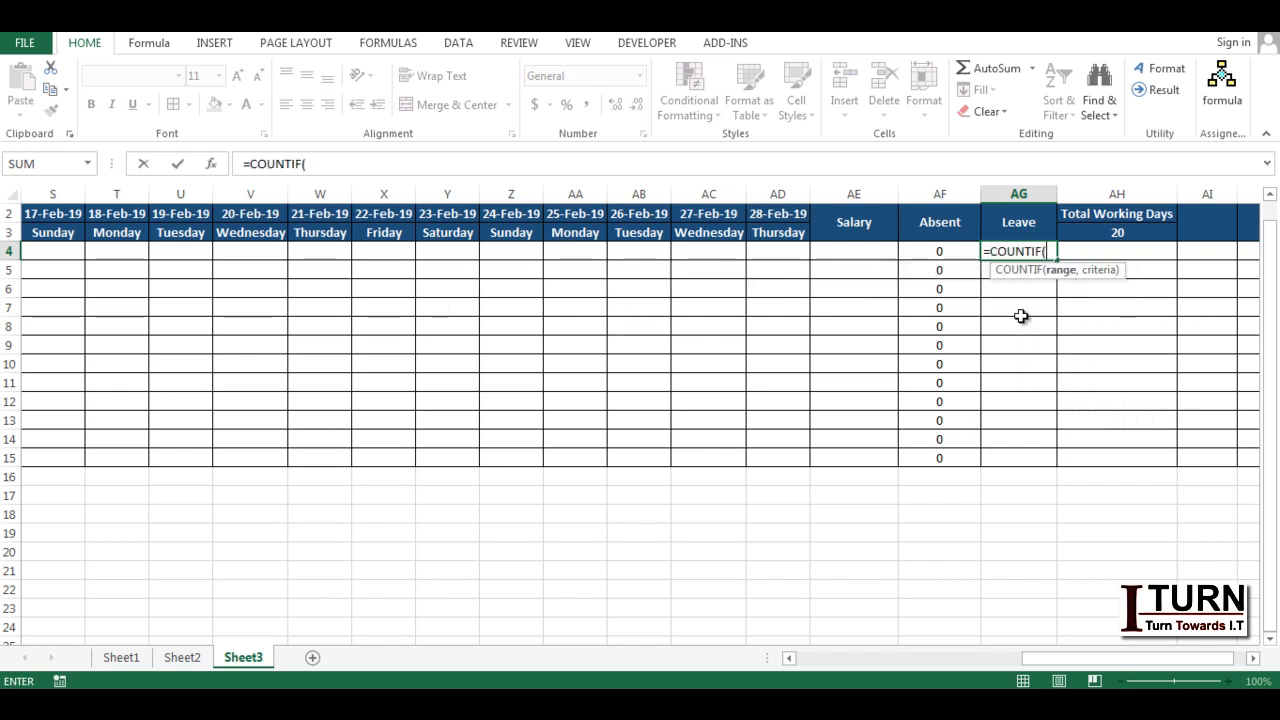
pyautogui.click(554, 257)
pyautogui.hotkey('ctrl', 'Left')
pyautogui.press('Right')
pyautogui.hotkey('shift', 'Right')
pyautogui.hotkey('shift', 'Right')
pyautogui.hotkey('shift', 'Right')
pyautogui.hotkey('shift', 'Right')
pyautogui.hotkey('shift', 'Right')
pyautogui.hotkey('shift', 'Right')
pyautogui.hotkey('shift', 'Right')
pyautogui.hotkey('shift', 'Right')
pyautogui.hotkey('shift', 'Right')
pyautogui.hotkey('shift', 'Right')
pyautogui.hotkey('shift', 'Right')
pyautogui.hotkey('shift', 'Right')
pyautogui.hotkey('shift', 'Right')
pyautogui.hotkey('shift', 'Right')
pyautogui.hotkey('shift', 'Right')
pyautogui.hotkey('shift', 'Right')
pyautogui.hotkey('shift', 'Right')
pyautogui.hotkey('shift', 'Right')
pyautogui.hotkey('shift', 'Right')
pyautogui.hotkey('shift', 'Right')
pyautogui.hotkey('shift', 'Right')
pyautogui.hotkey('shift', 'Right')
pyautogui.hotkey('shift', 'Right')
pyautogui.hotkey('shift', 'Right')
pyautogui.hotkey('shift', 'Right')
pyautogui.write(',')
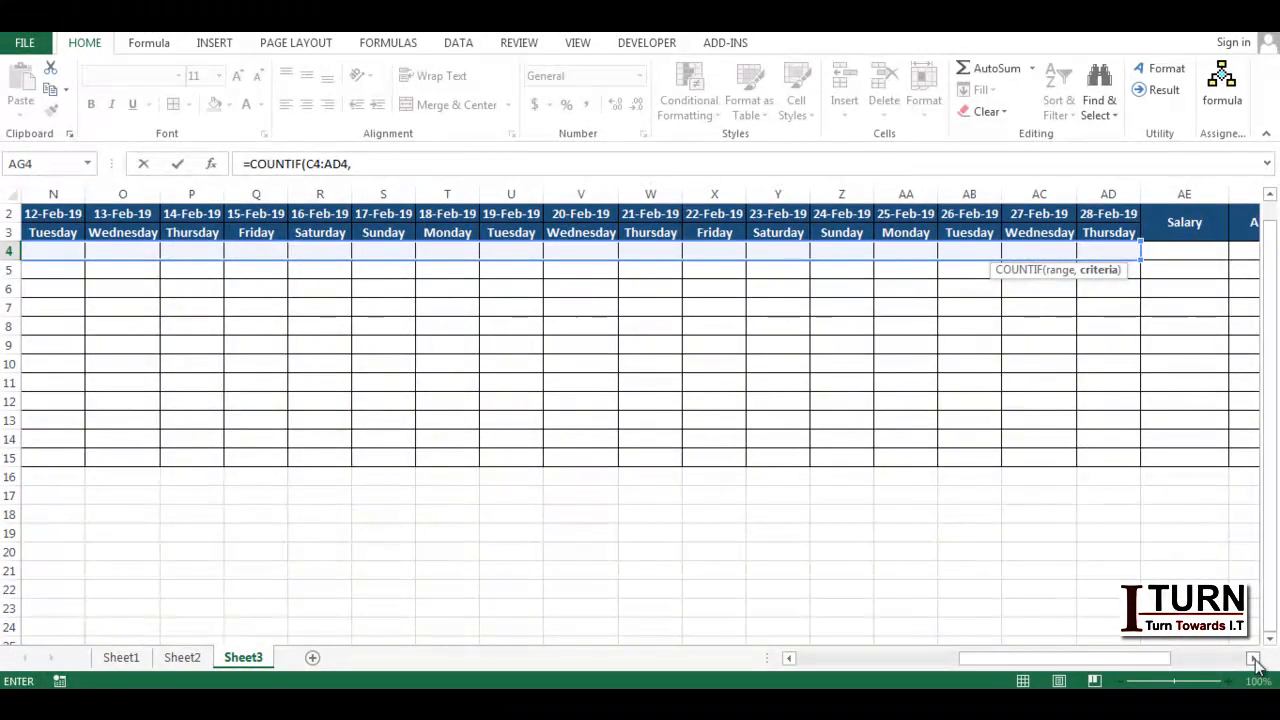
pyautogui.click(1253, 660)
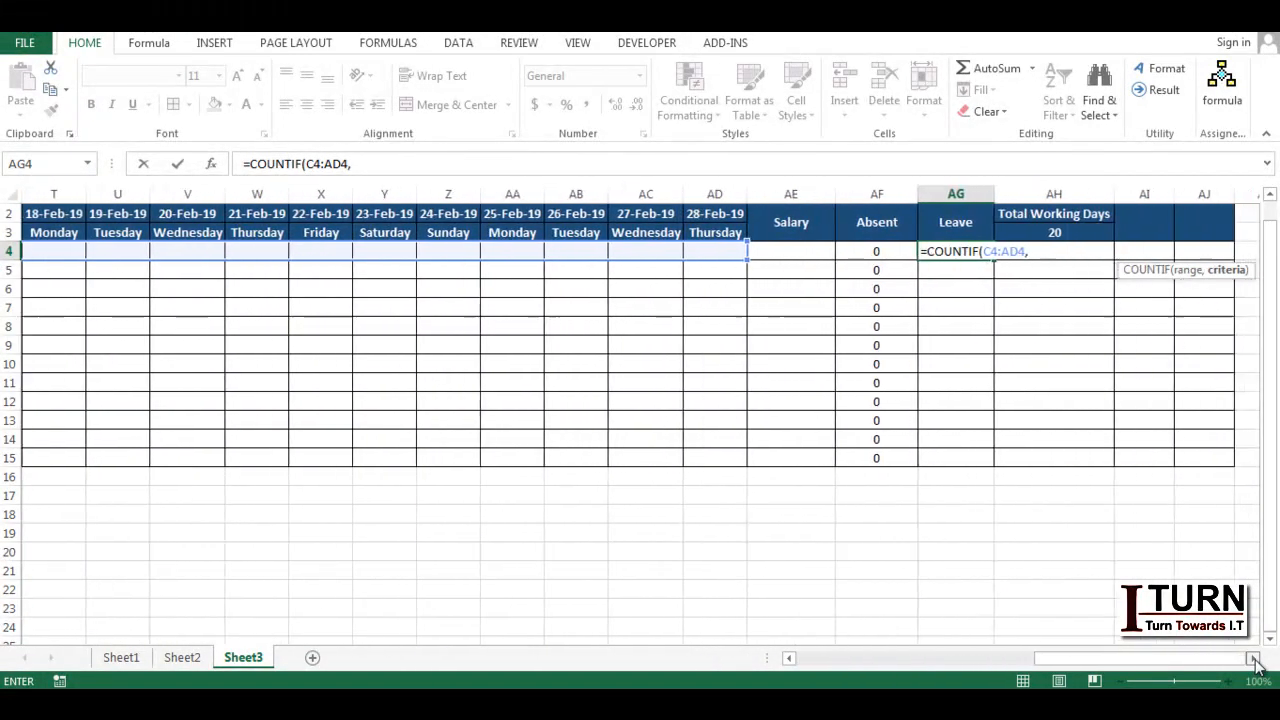
pyautogui.click(1253, 660)
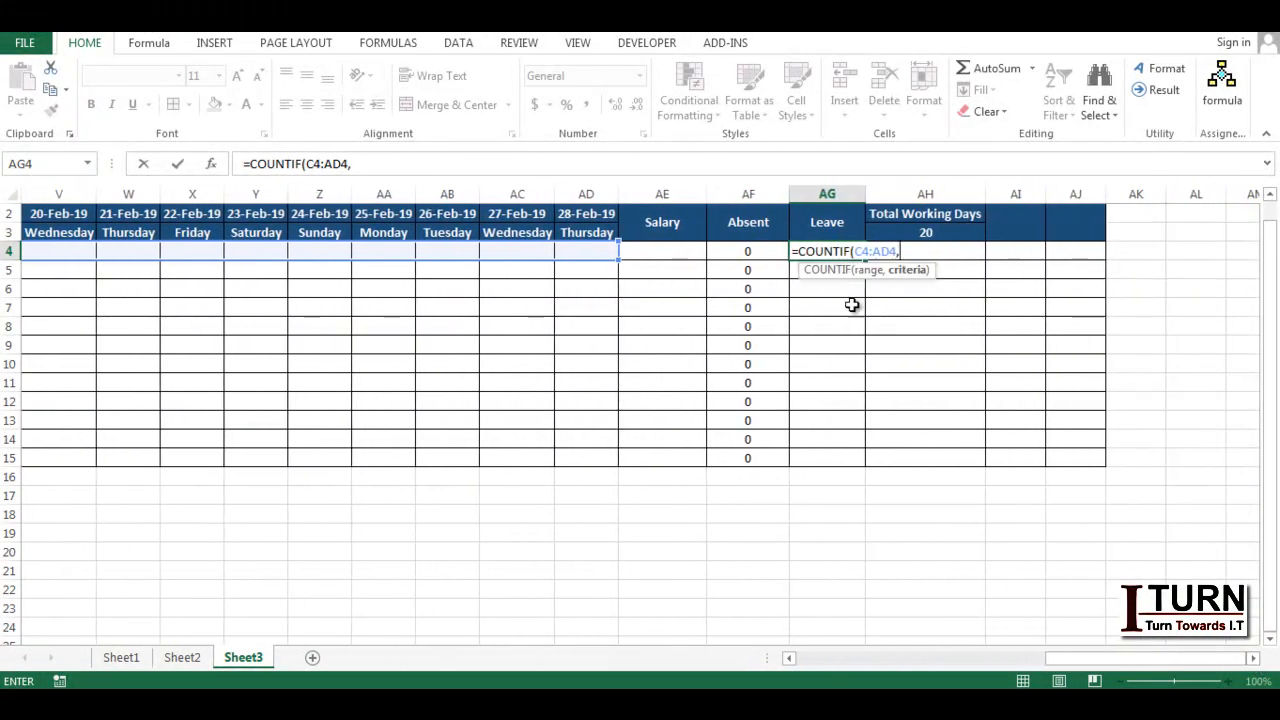
pyautogui.write('"')
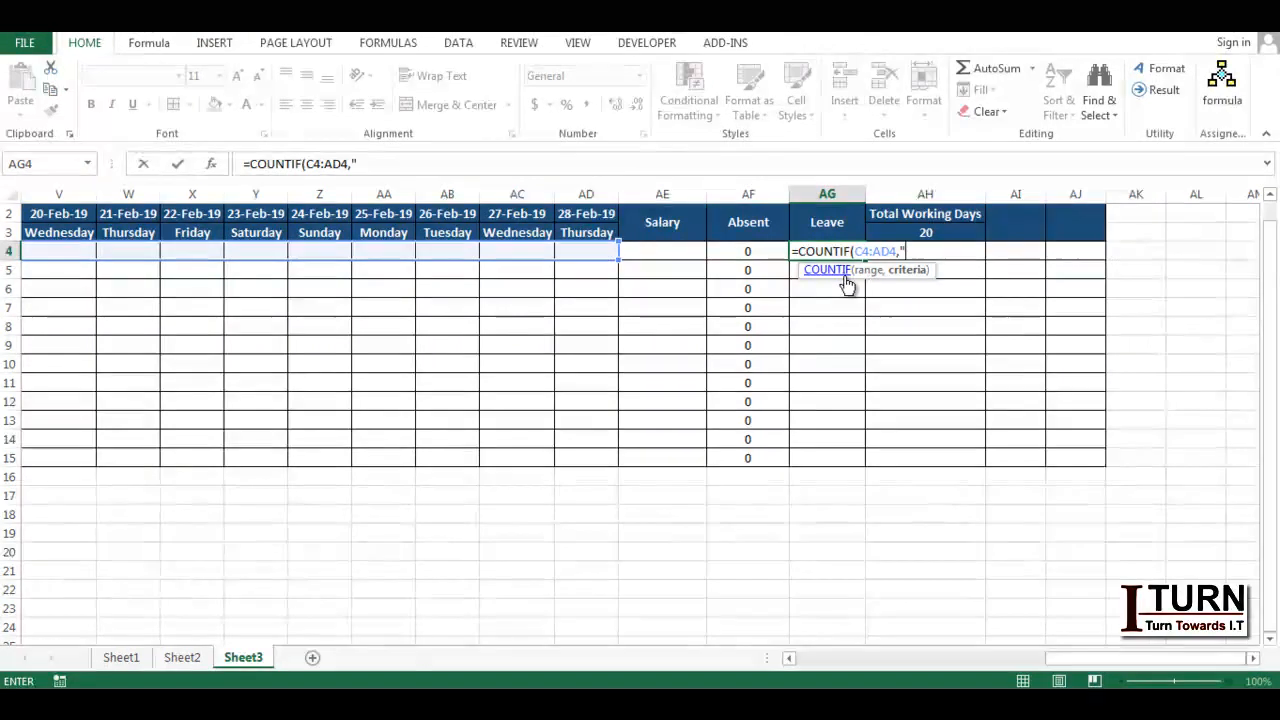
pyautogui.write('L"')
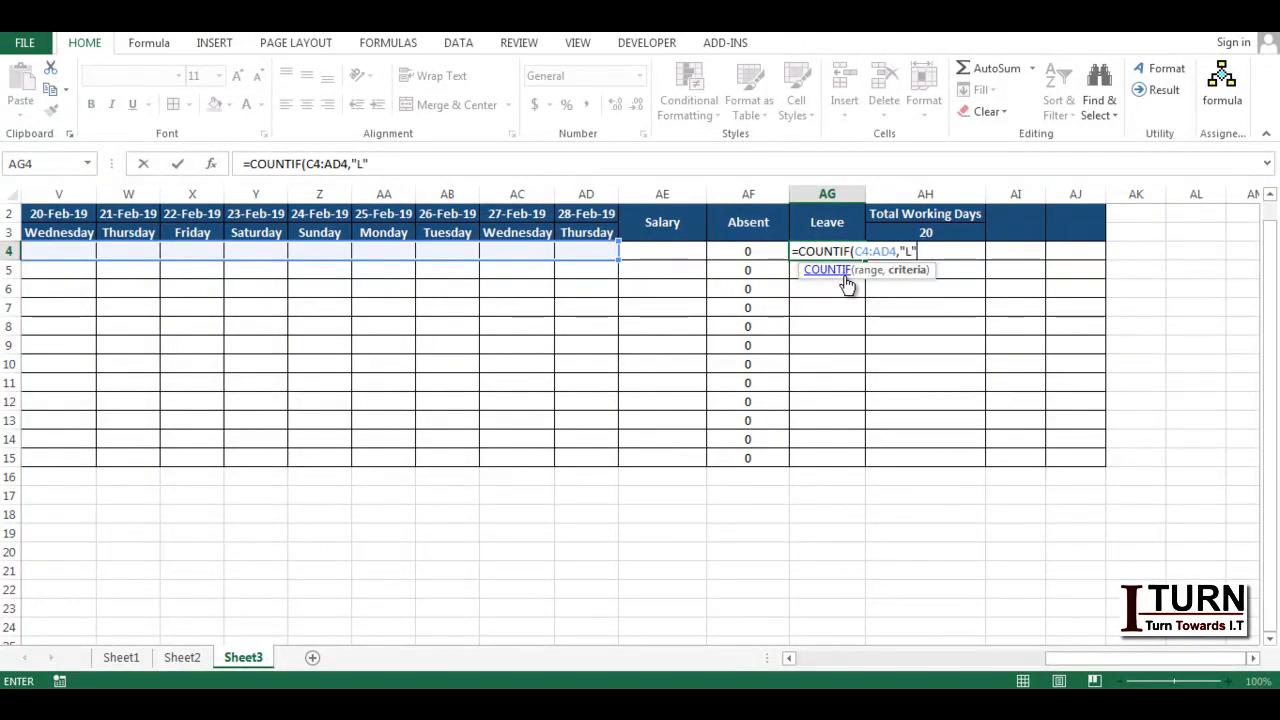
pyautogui.write(')')
pyautogui.hotkey('ctrl', 'Return')
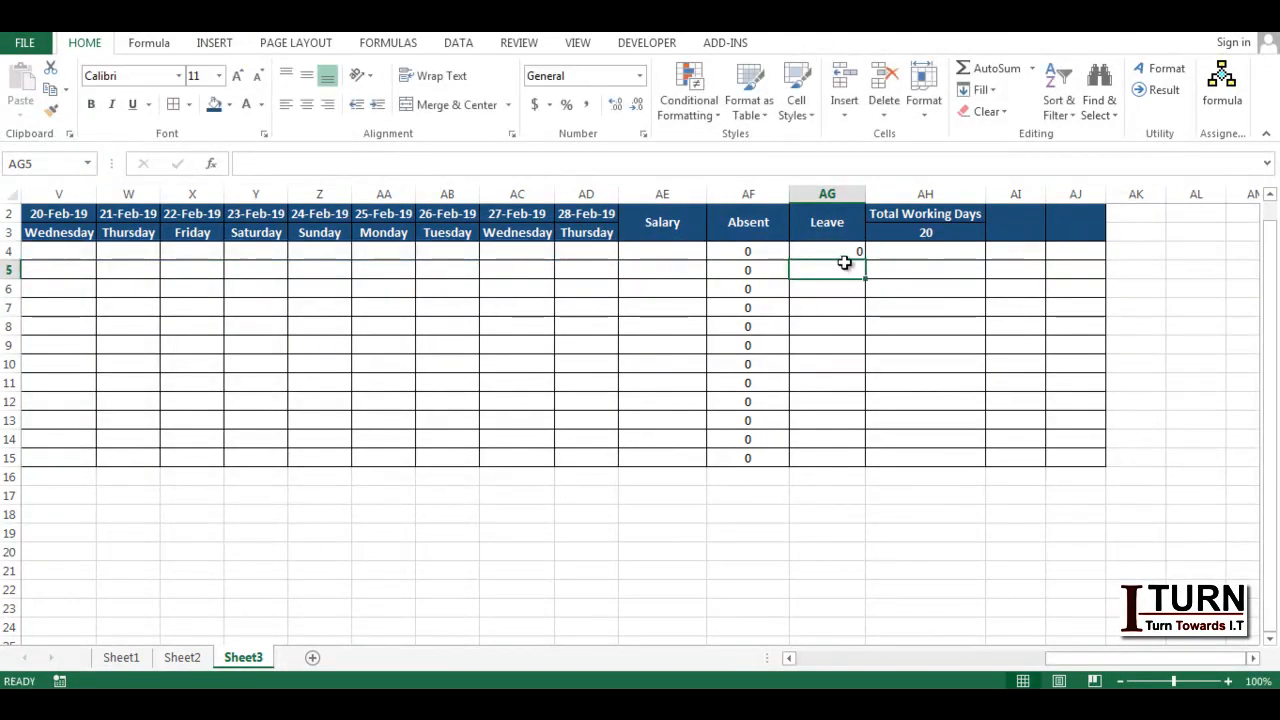
# - Fill the Leave formula from AG4 down to AG15 for all employees and centre the counts
pyautogui.doubleClick(861, 255)
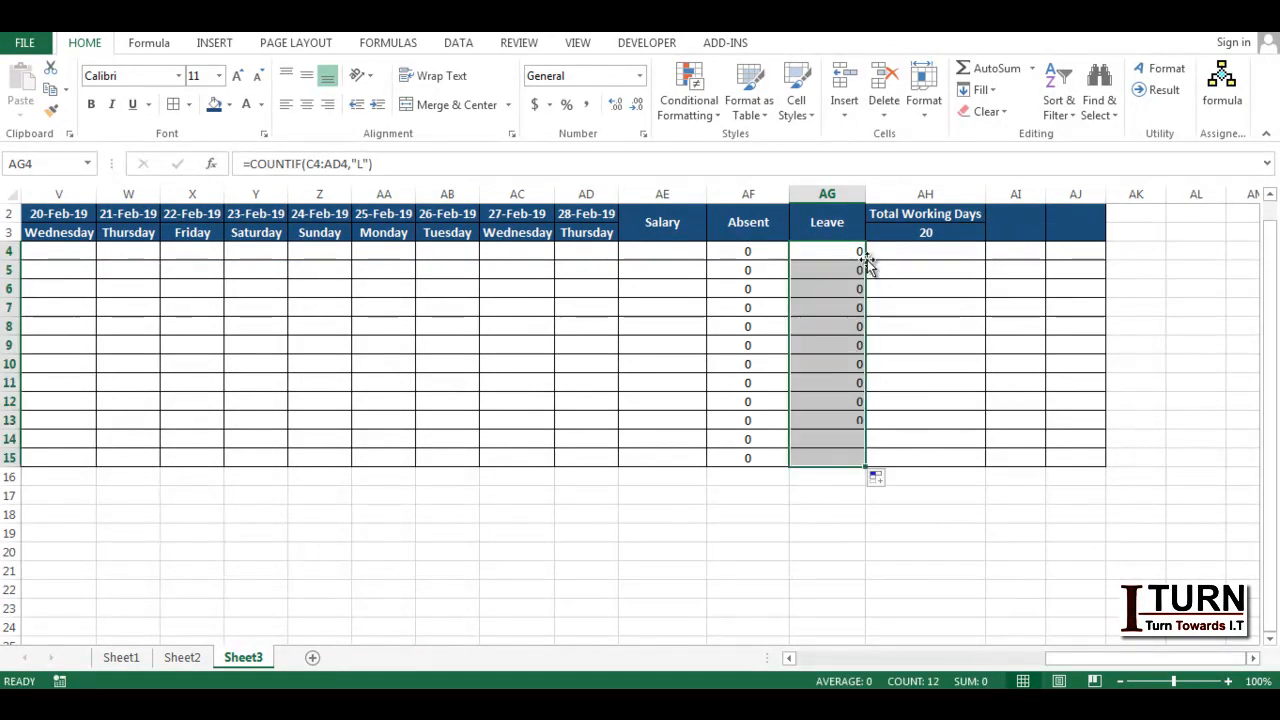
pyautogui.click(306, 105)
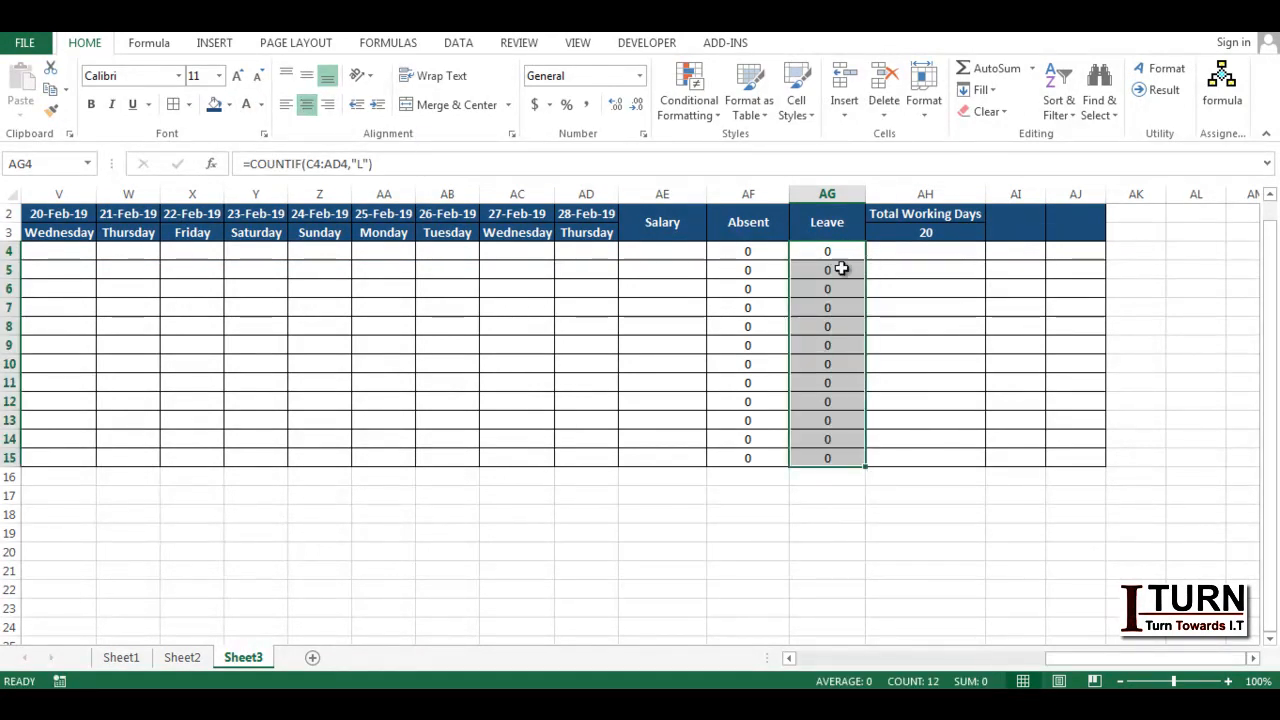
pyautogui.click(964, 282)
pyautogui.click(928, 254)
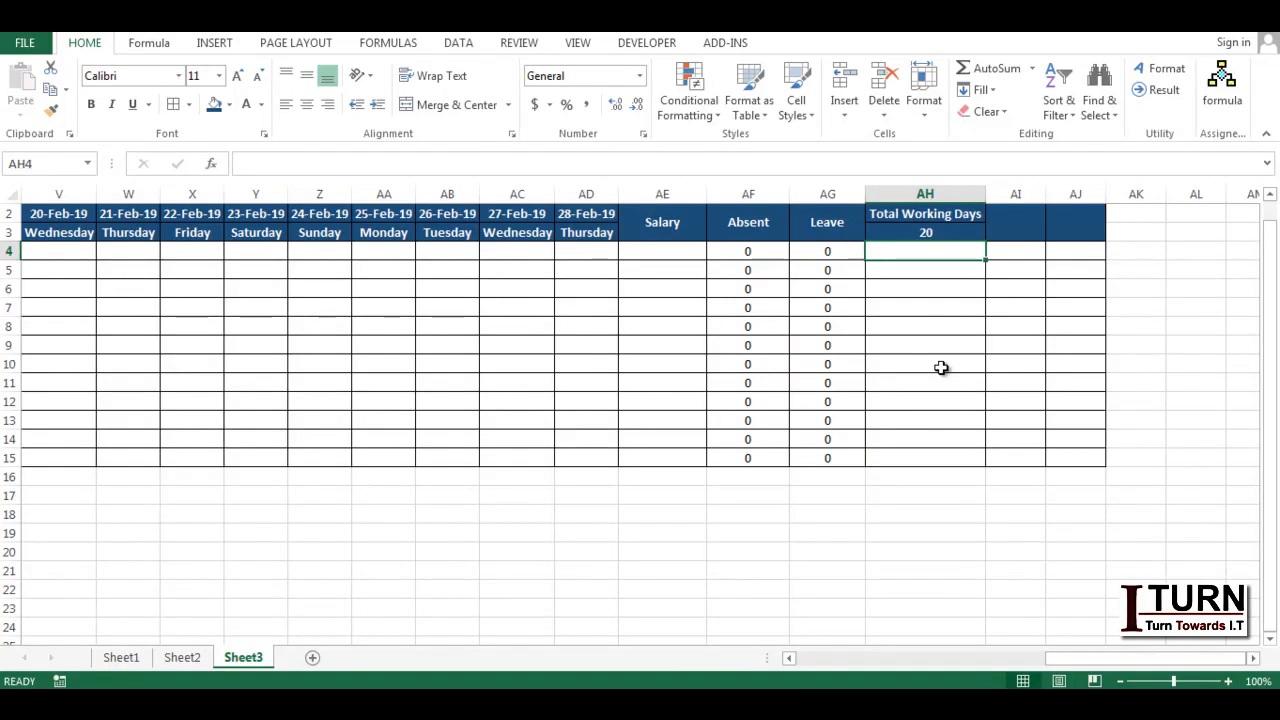
# - Enter 18000 as the first employee's salary in AE4 and centre it
pyautogui.click(683, 255)
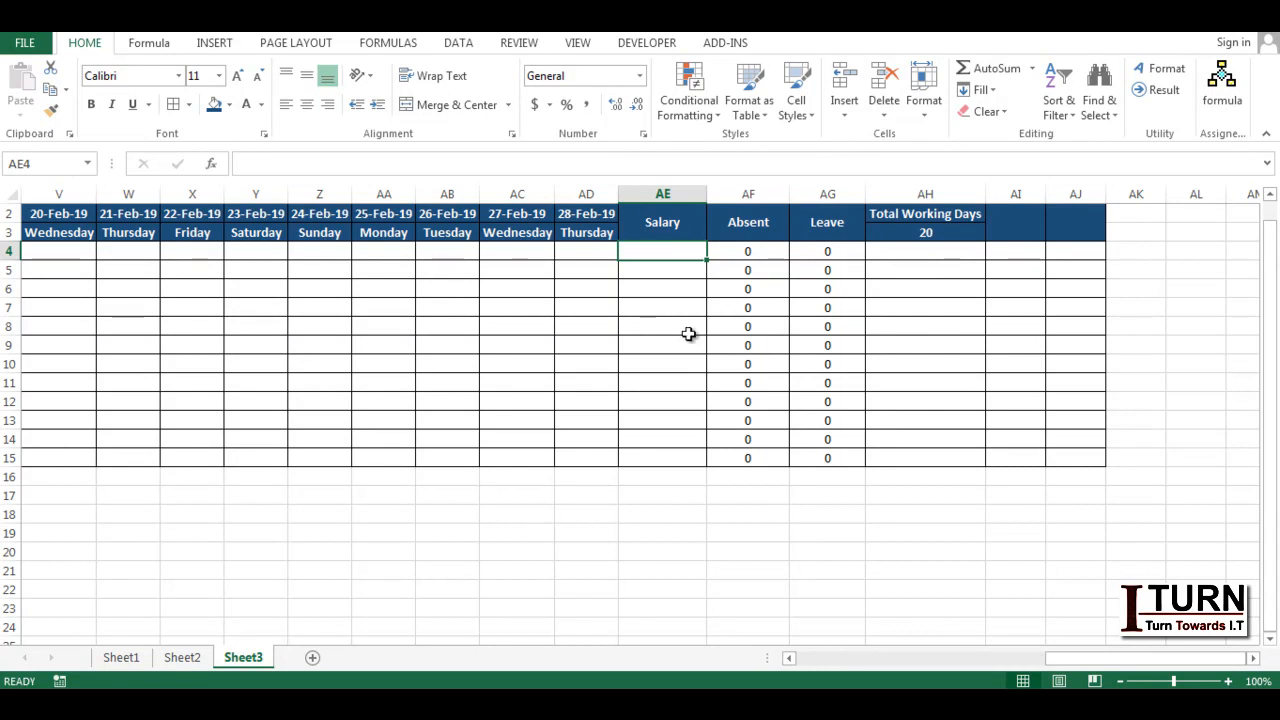
pyautogui.write('18000')
pyautogui.press('Return')
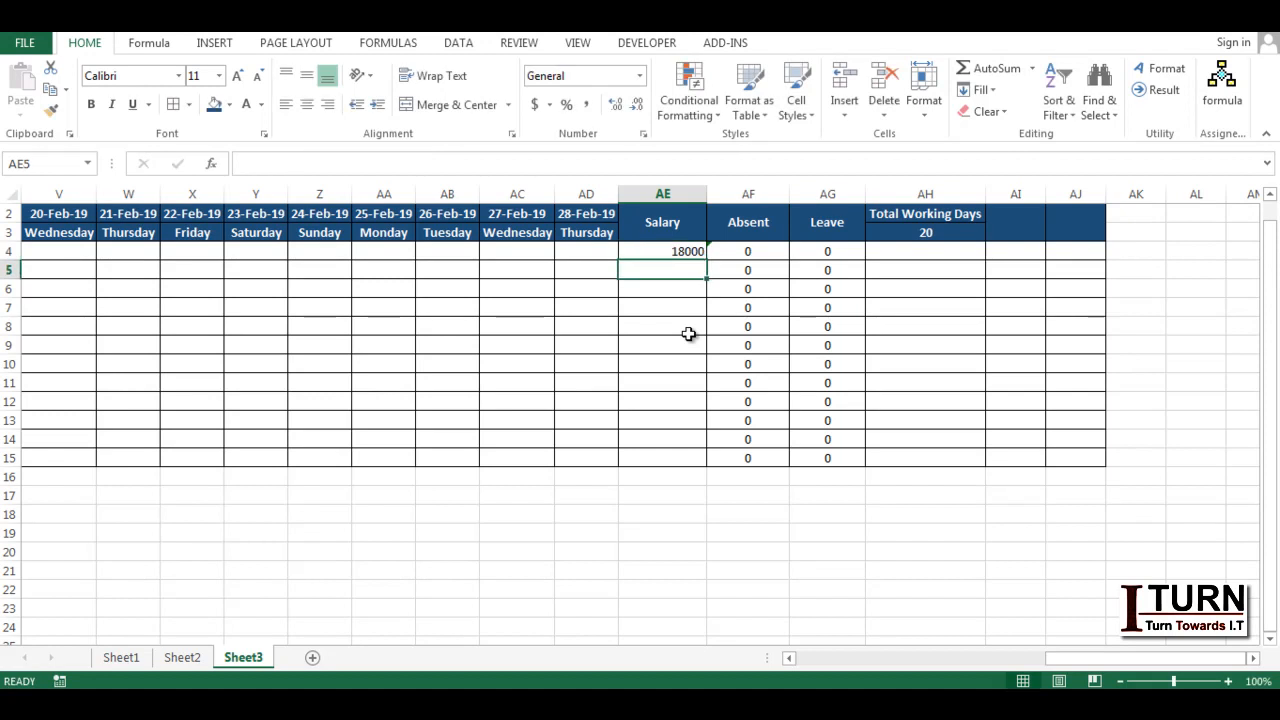
pyautogui.click(668, 252)
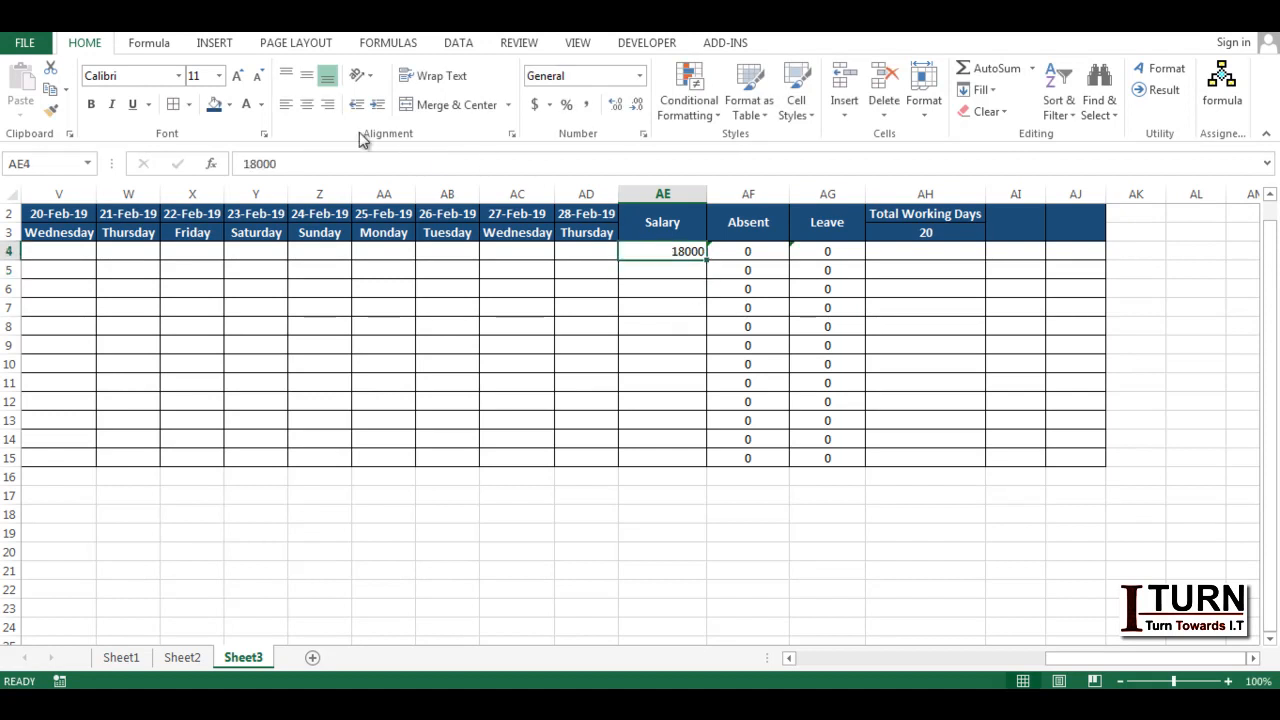
pyautogui.click(307, 105)
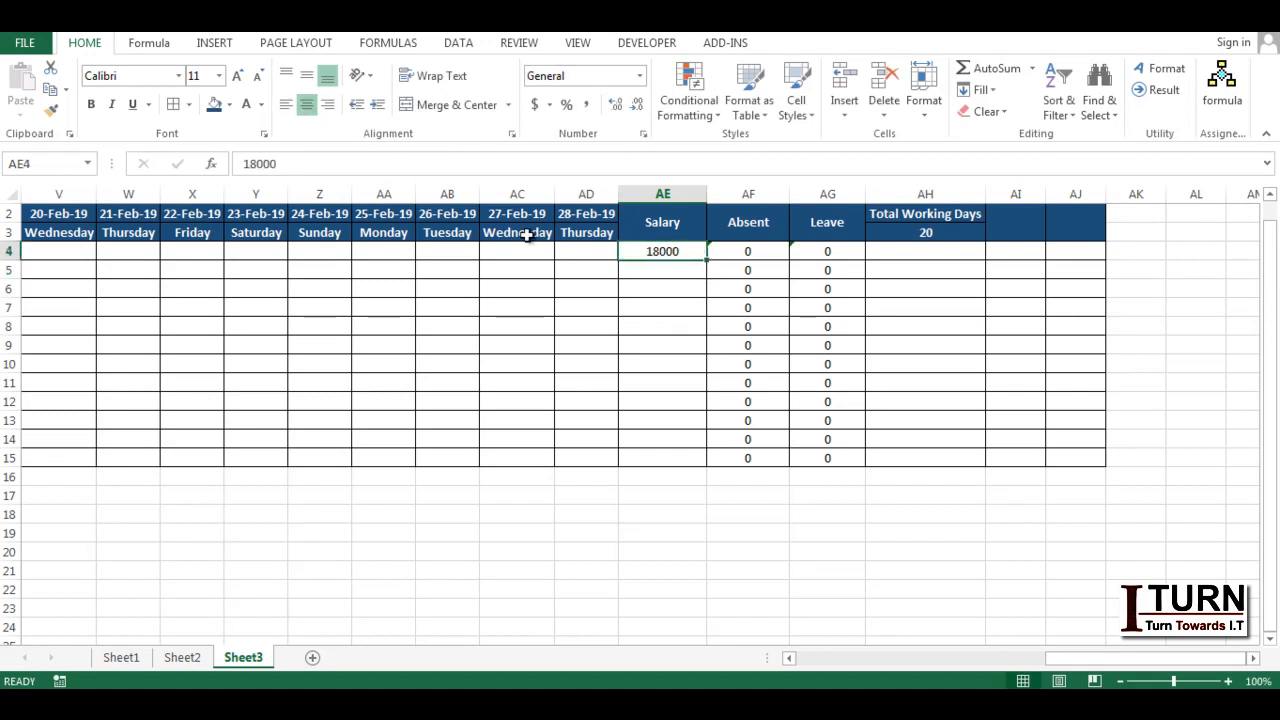
pyautogui.click(684, 346)
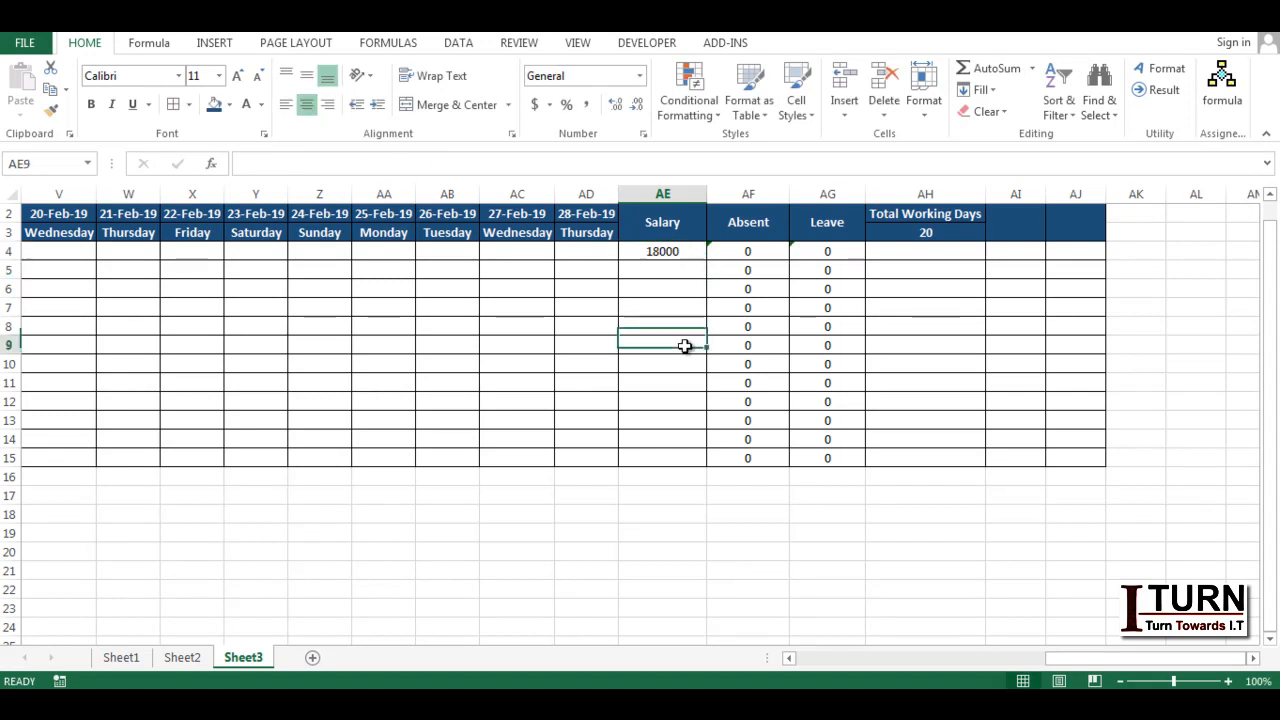
pyautogui.click(947, 256)
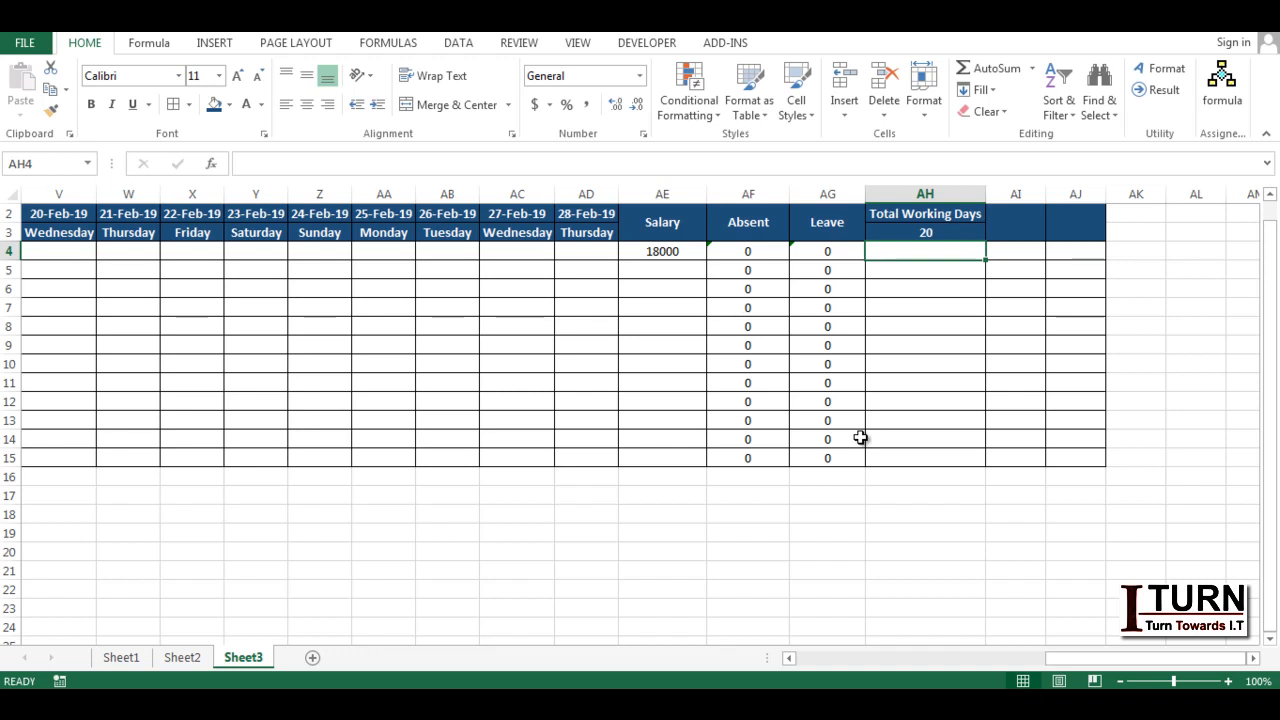
pyautogui.click(670, 254)
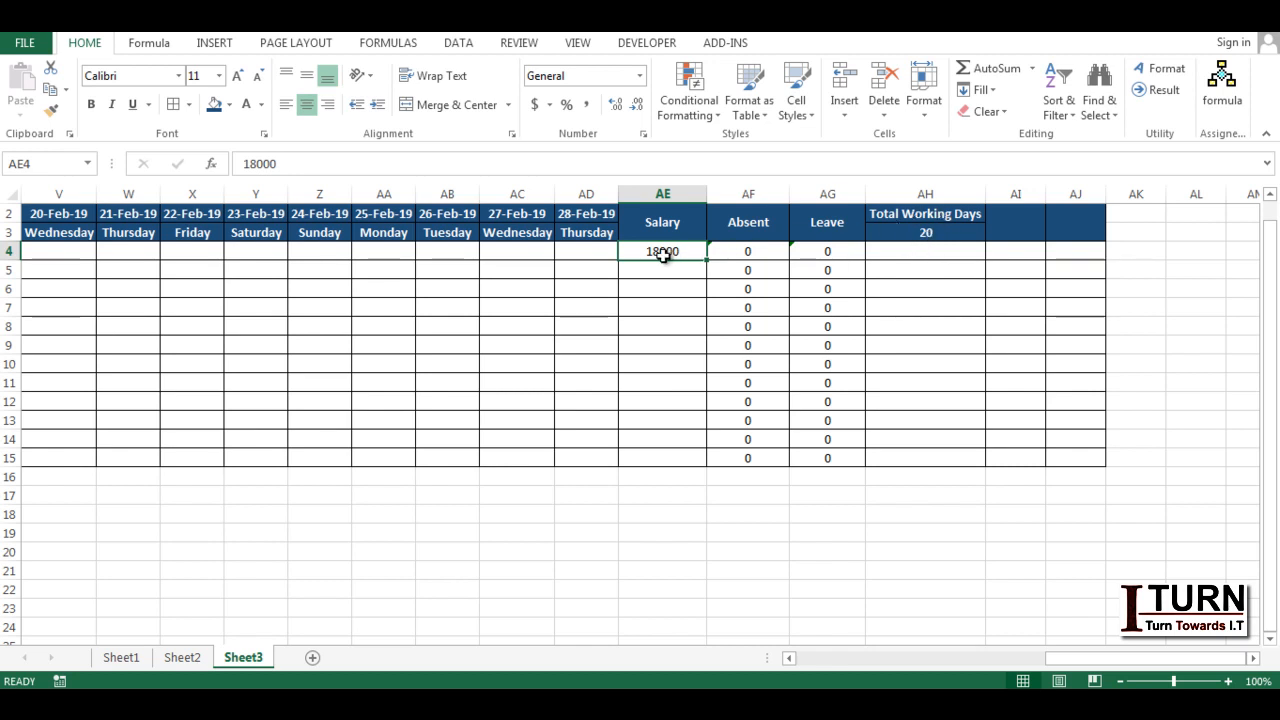
pyautogui.click(901, 249)
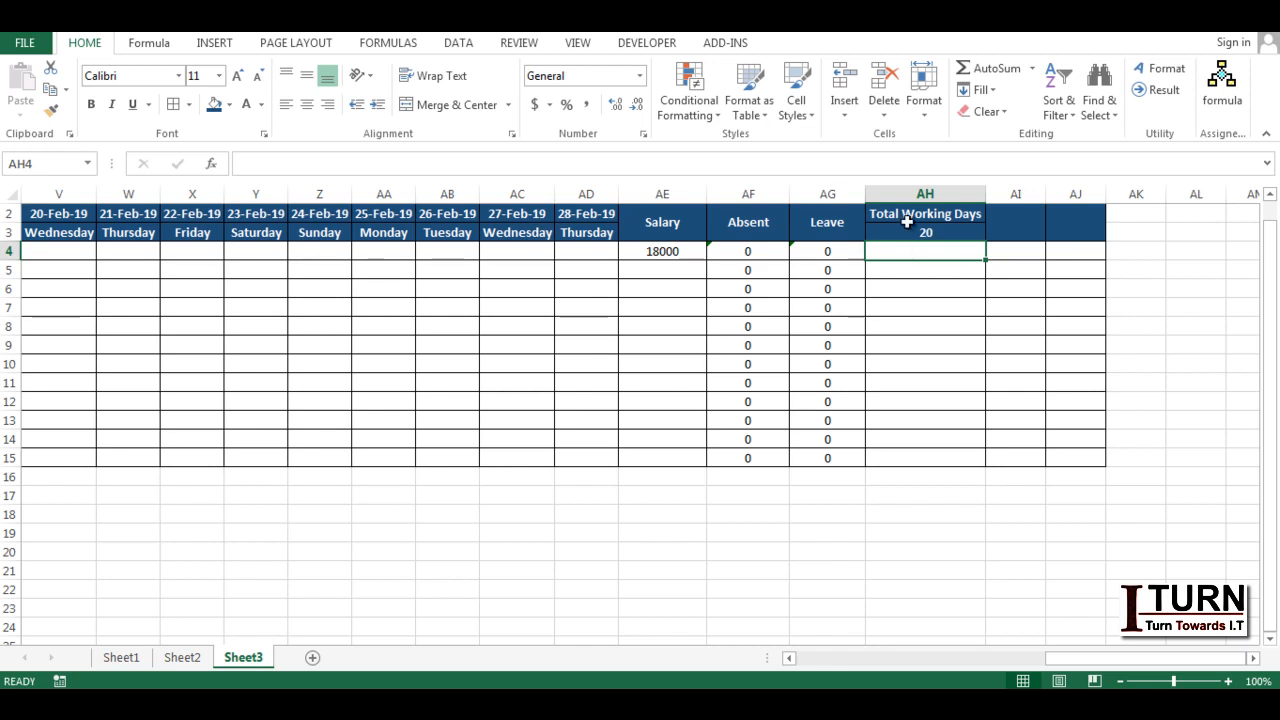
# - Insert a new column before Total Working Days and merge and centre its header cells AH2:AH3
pyautogui.rightClick(913, 190)
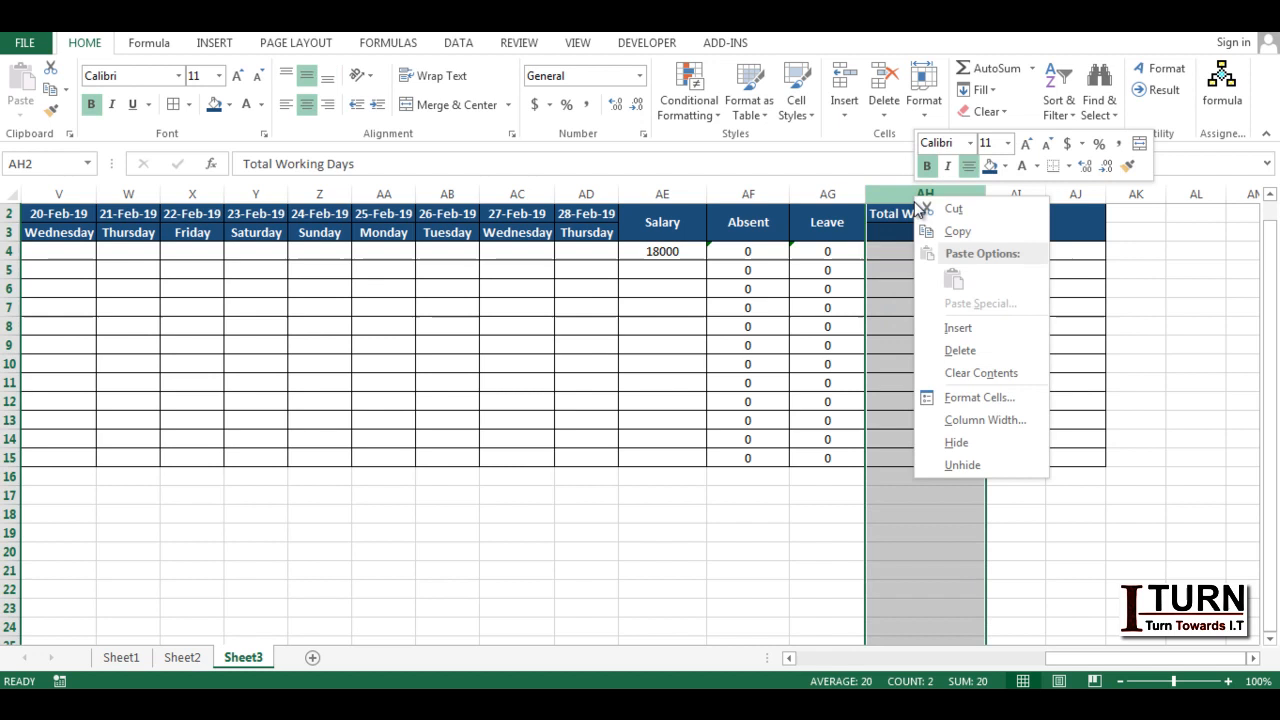
pyautogui.click(952, 327)
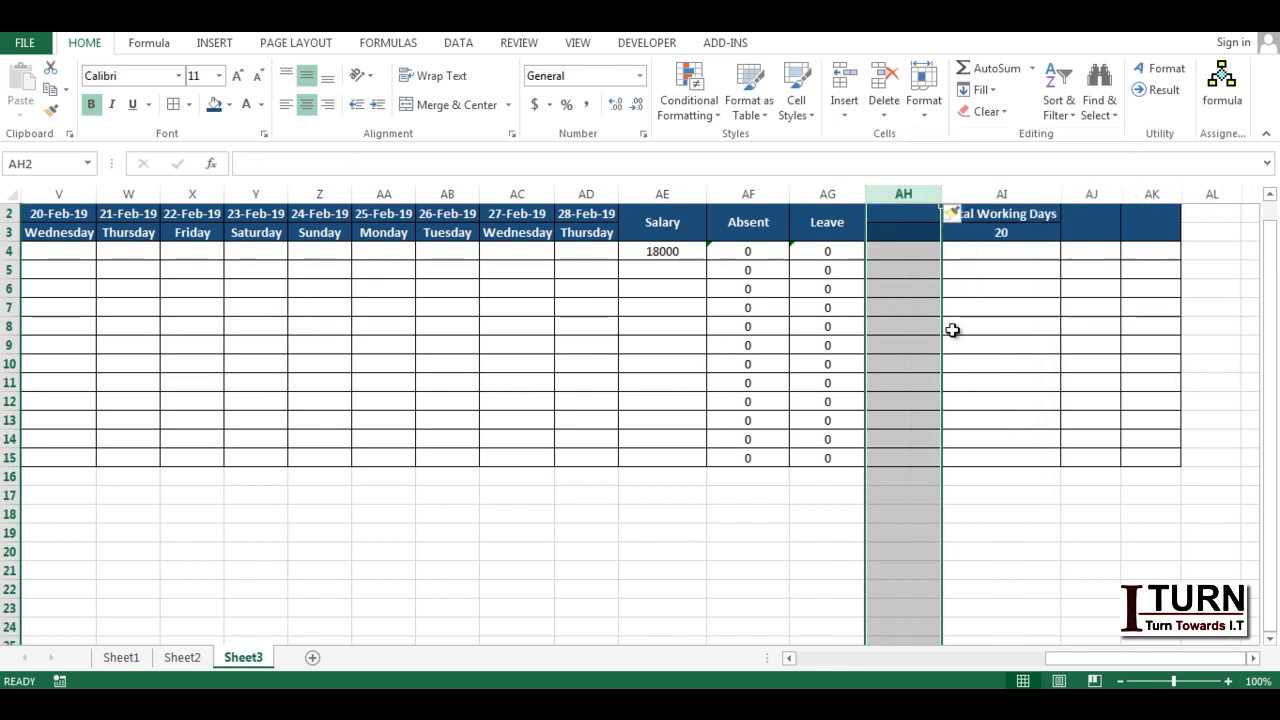
pyautogui.click(912, 231)
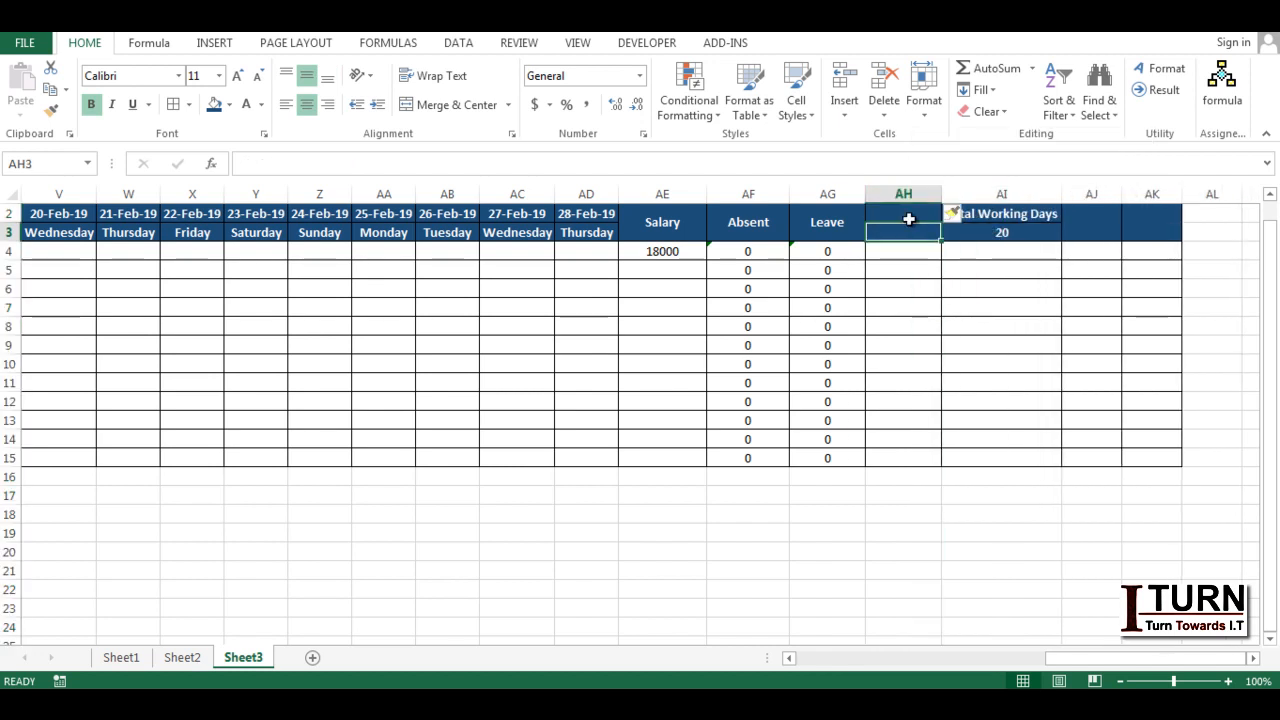
pyautogui.moveTo(908, 219); pyautogui.dragTo(908, 231)
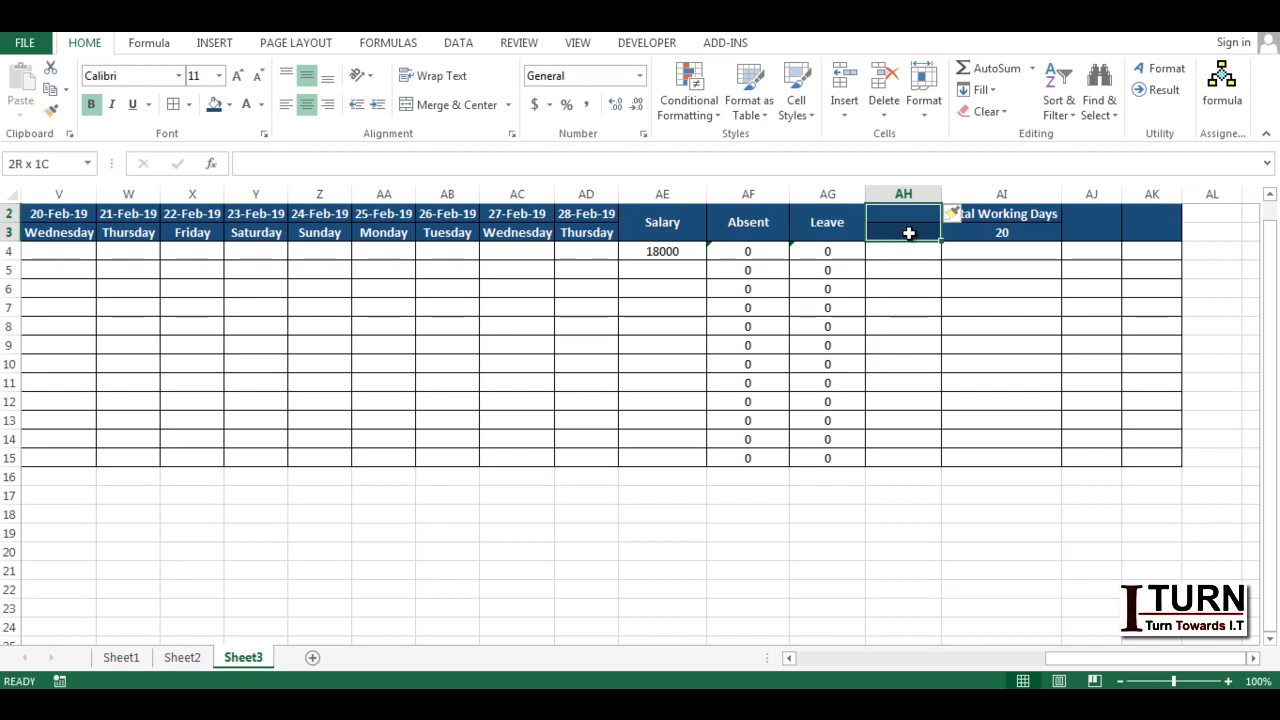
pyautogui.click(427, 106)
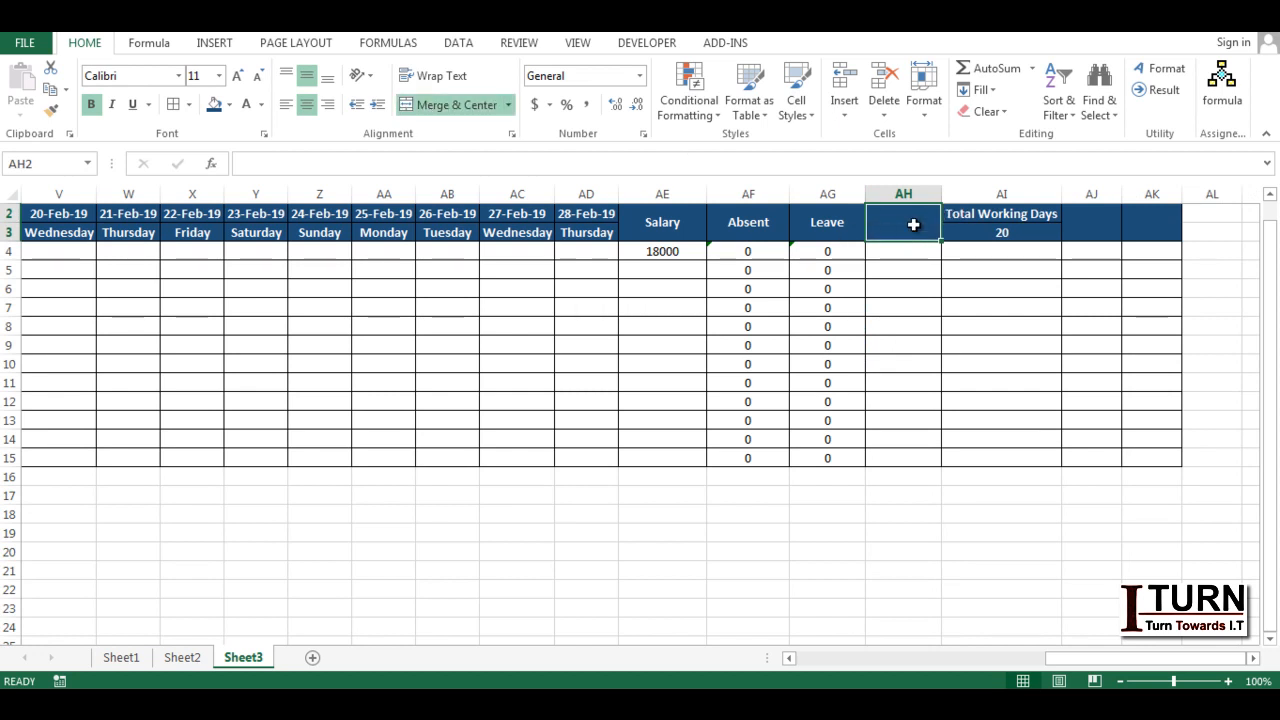
# - Enter Present as the heading of the new column AH
pyautogui.write('P')
pyautogui.press('capslock')
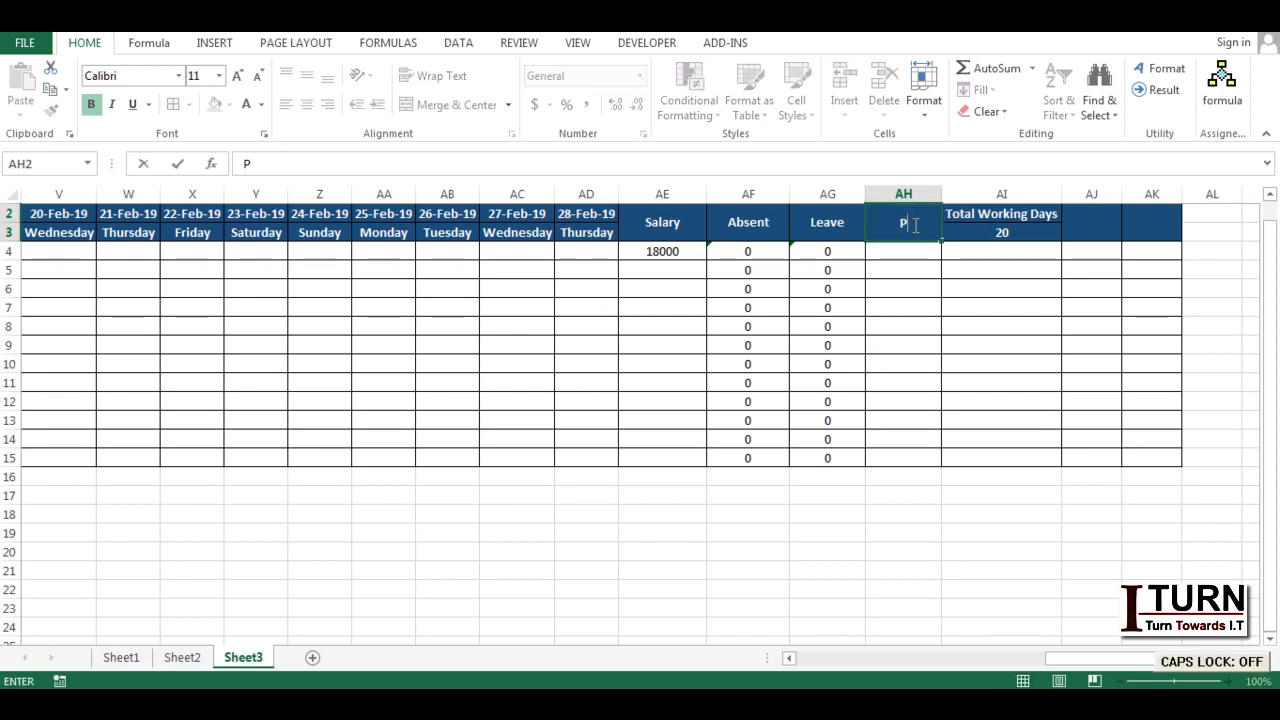
pyautogui.write('resent')
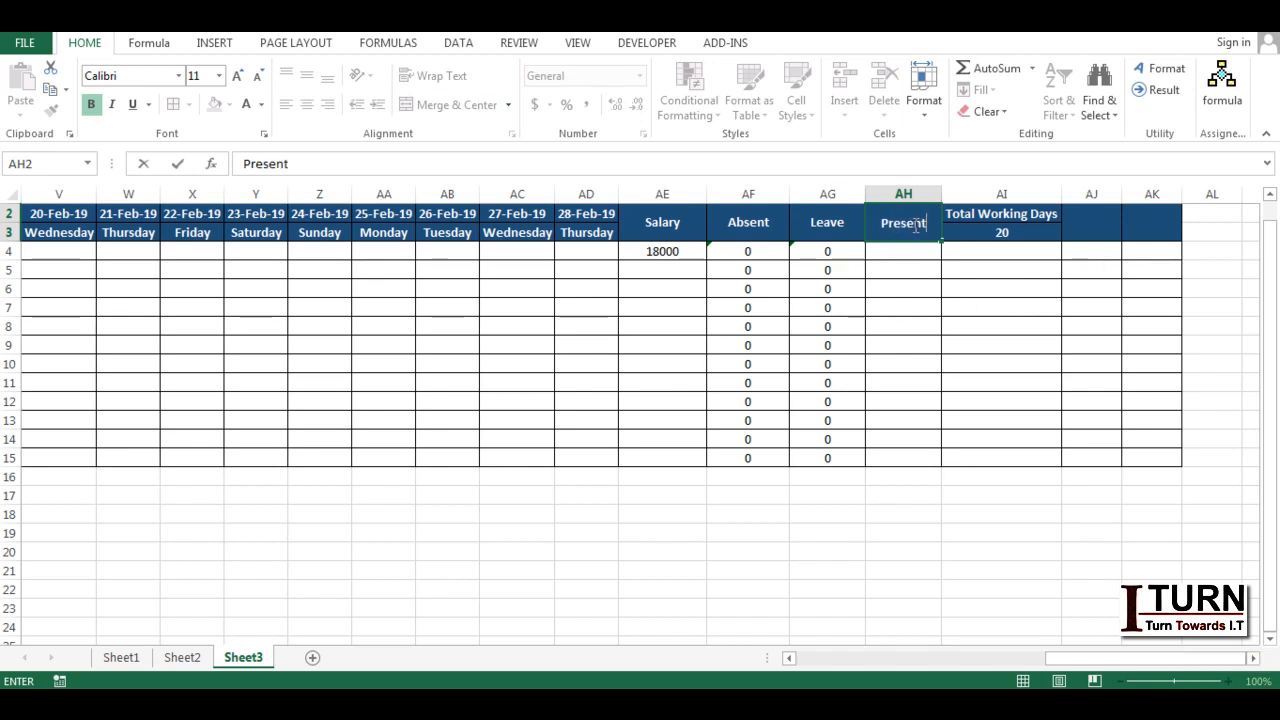
pyautogui.hotkey('ctrl', 'Return')
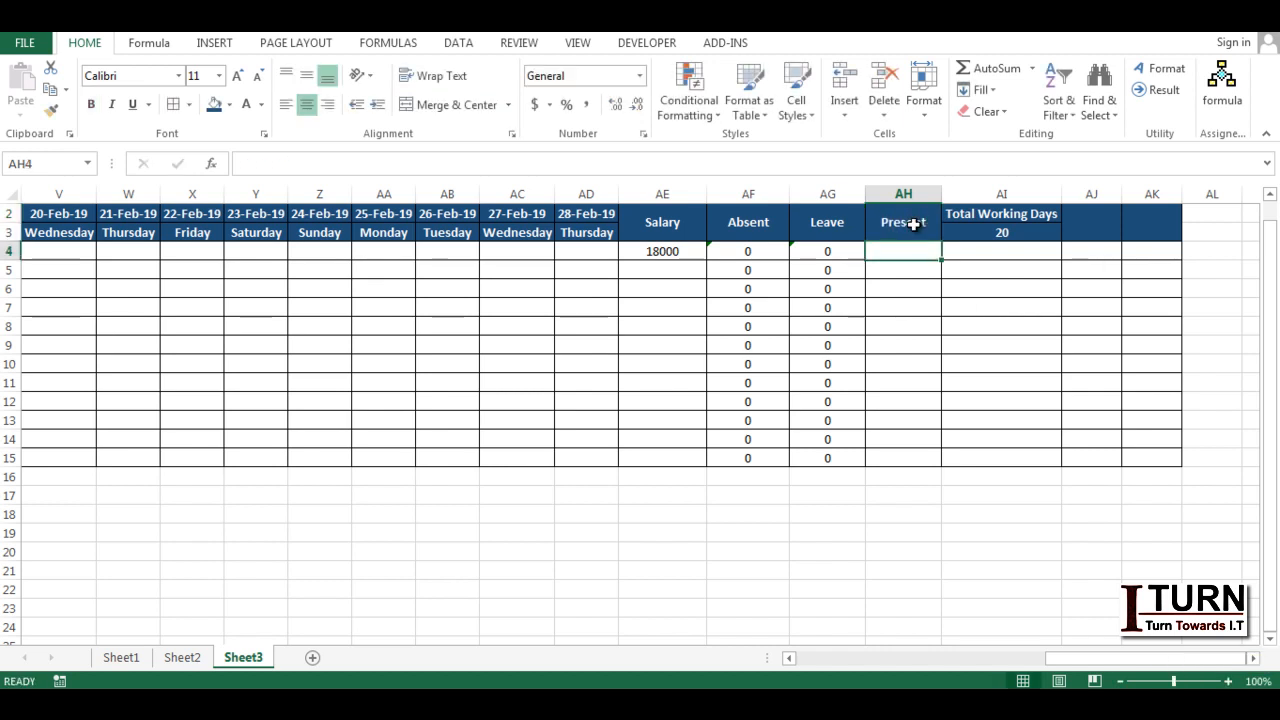
# - Enter =COUNTIF(C4:AD4,"P") in AH4 to count the first employee's present days
pyautogui.write('=countif')
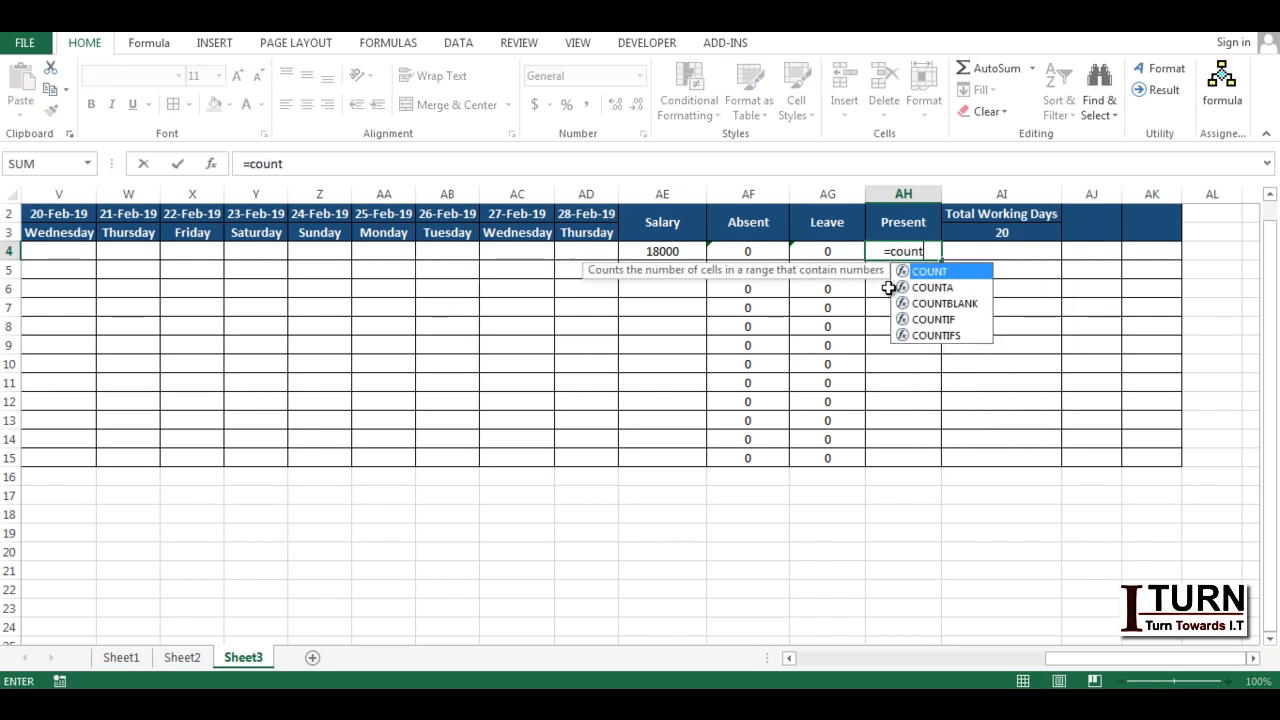
pyautogui.press('Tab')
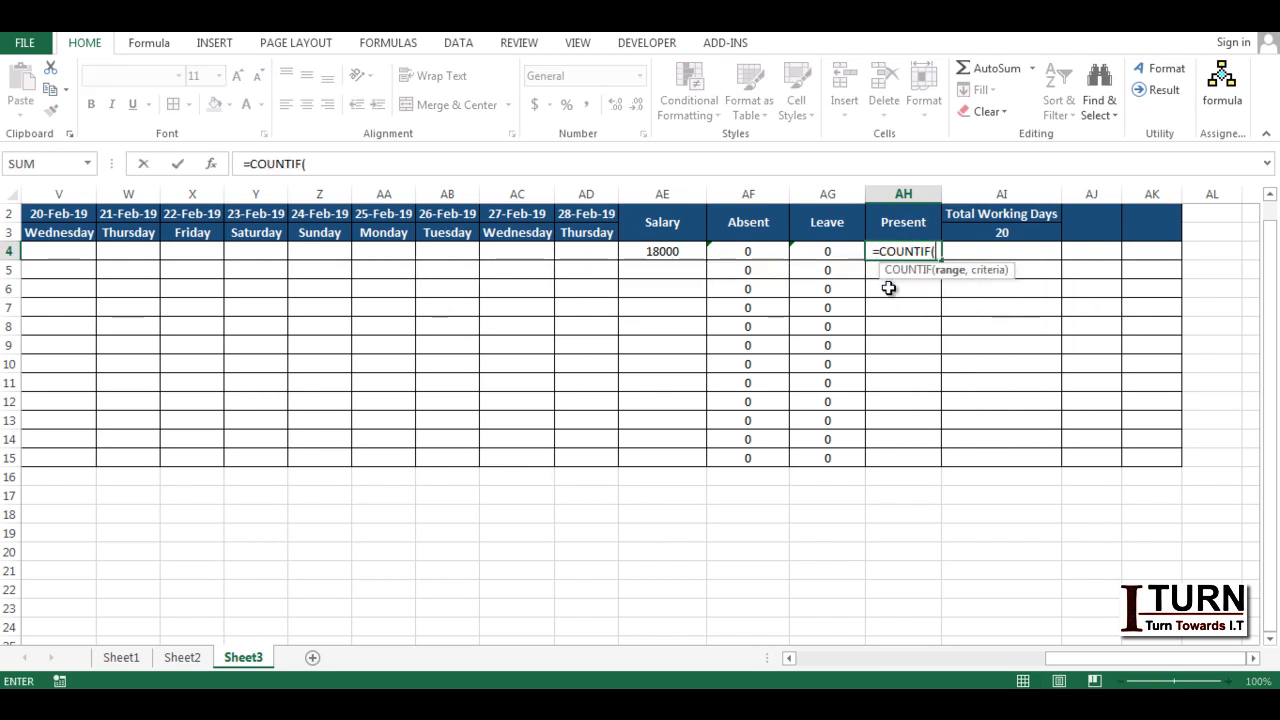
pyautogui.click(277, 251)
pyautogui.hotkey('ctrl', 'Left')
pyautogui.press('Right')
pyautogui.hotkey('shift', 'Right')
pyautogui.hotkey('shift', 'Right')
pyautogui.hotkey('shift', 'Right')
pyautogui.hotkey('shift', 'Right')
pyautogui.hotkey('shift', 'Right')
pyautogui.hotkey('shift', 'Right')
pyautogui.hotkey('shift', 'Right')
pyautogui.hotkey('shift', 'Right')
pyautogui.hotkey('shift', 'Right')
pyautogui.hotkey('shift', 'Right')
pyautogui.hotkey('shift', 'Right')
pyautogui.hotkey('shift', 'Right')
pyautogui.hotkey('shift', 'Right')
pyautogui.hotkey('shift', 'Right')
pyautogui.hotkey('shift', 'Right')
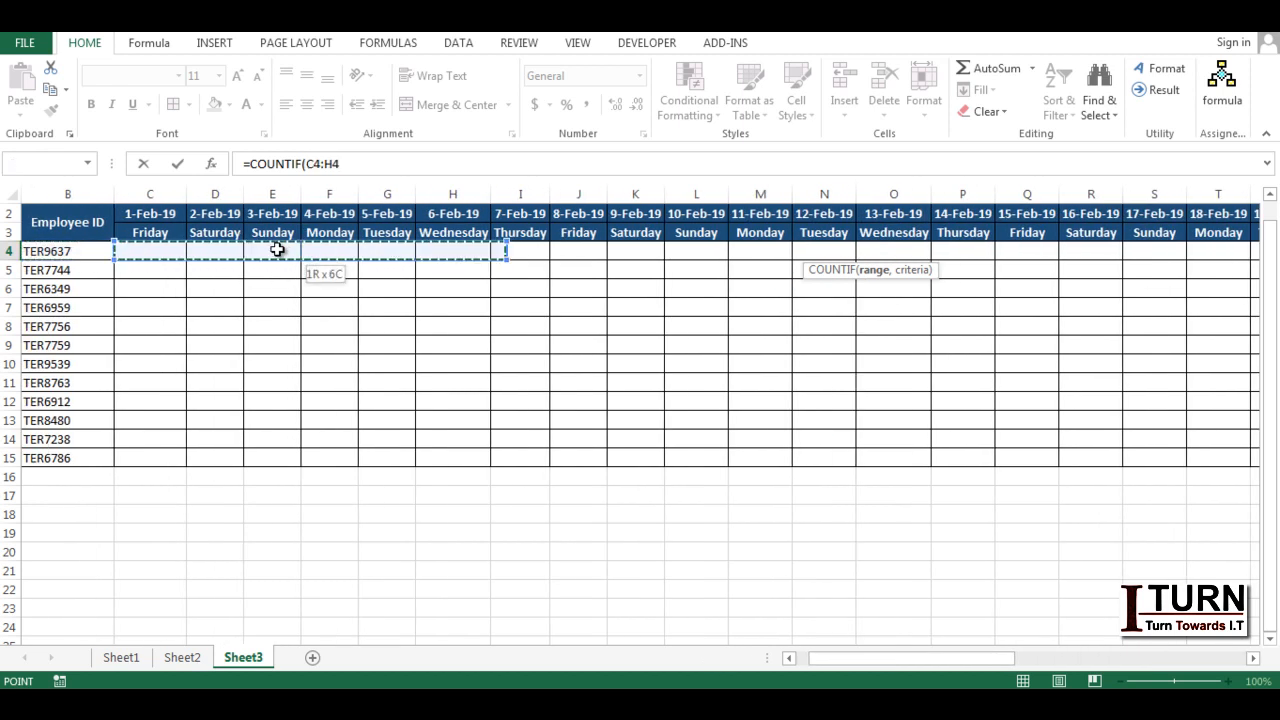
pyautogui.hotkey('shift', 'Right')
pyautogui.hotkey('shift', 'Right')
pyautogui.hotkey('shift', 'Right')
pyautogui.hotkey('shift', 'Right')
pyautogui.hotkey('shift', 'Right')
pyautogui.hotkey('shift', 'Right')
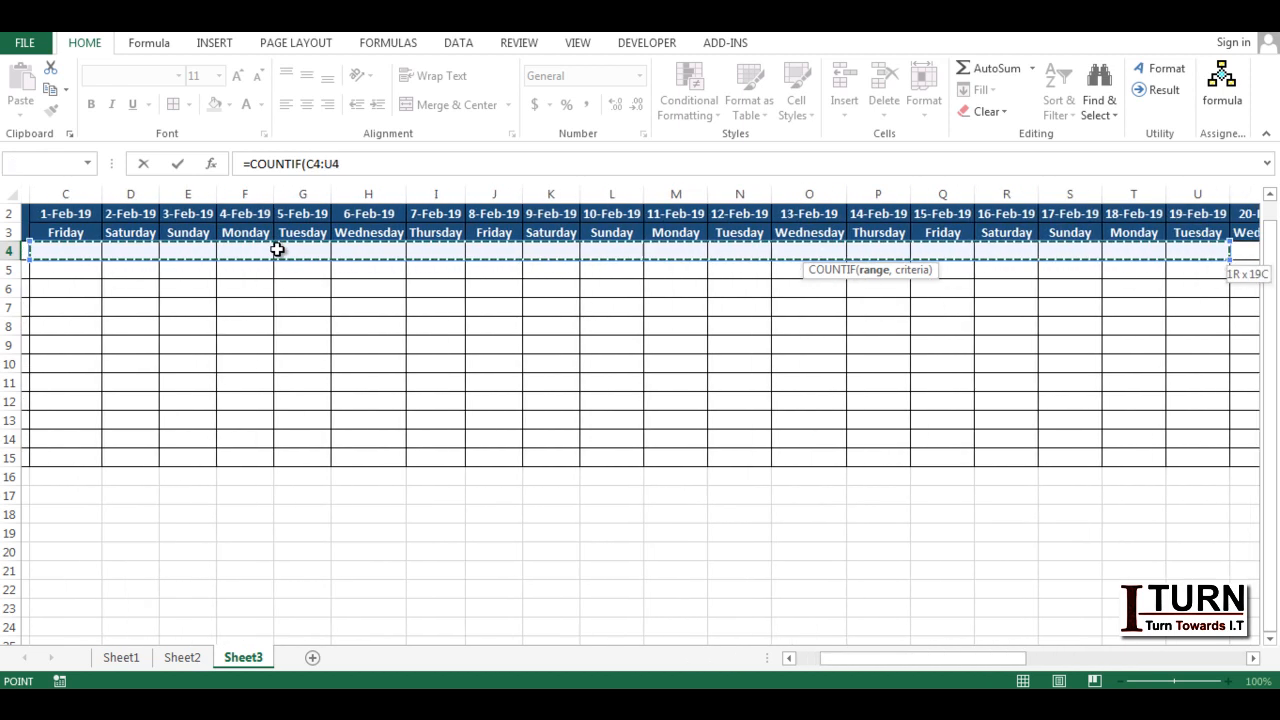
pyautogui.hotkey('shift', 'Right')
pyautogui.hotkey('shift', 'Right')
pyautogui.hotkey('shift', 'Right')
pyautogui.hotkey('shift', 'Right')
pyautogui.hotkey('shift', 'Right')
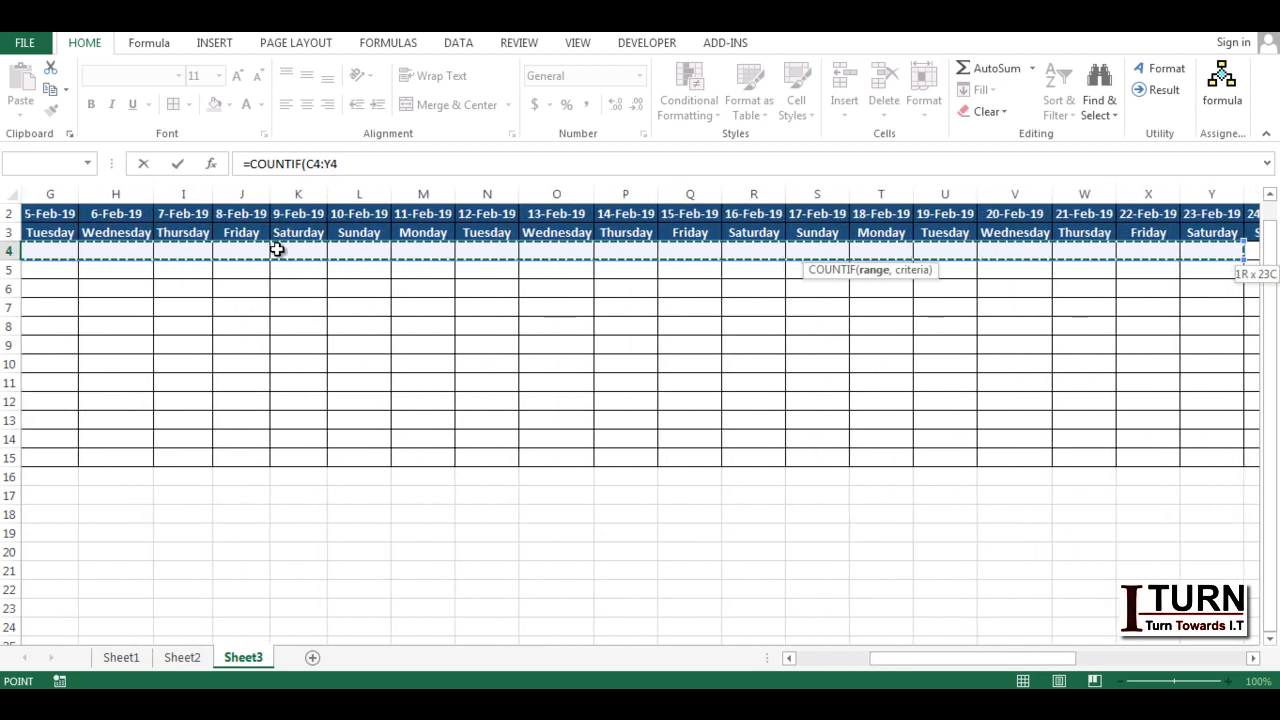
pyautogui.hotkey('shift', 'Right')
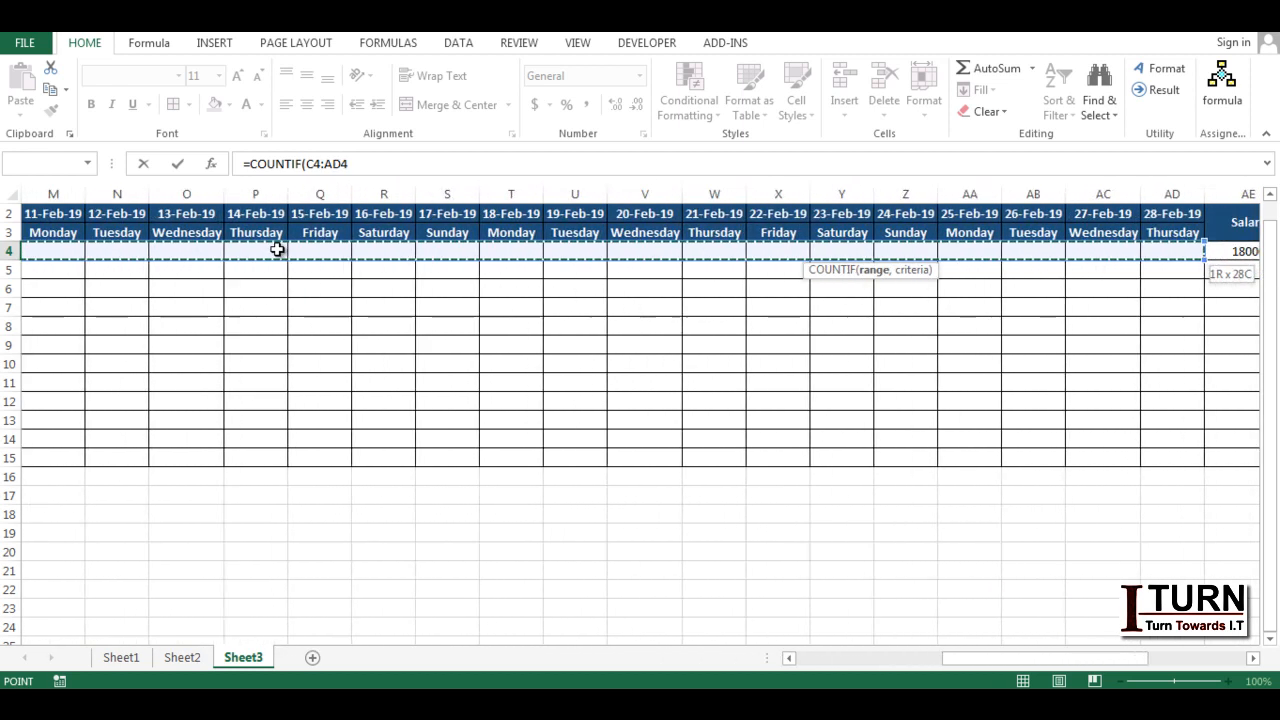
pyautogui.write(',"')
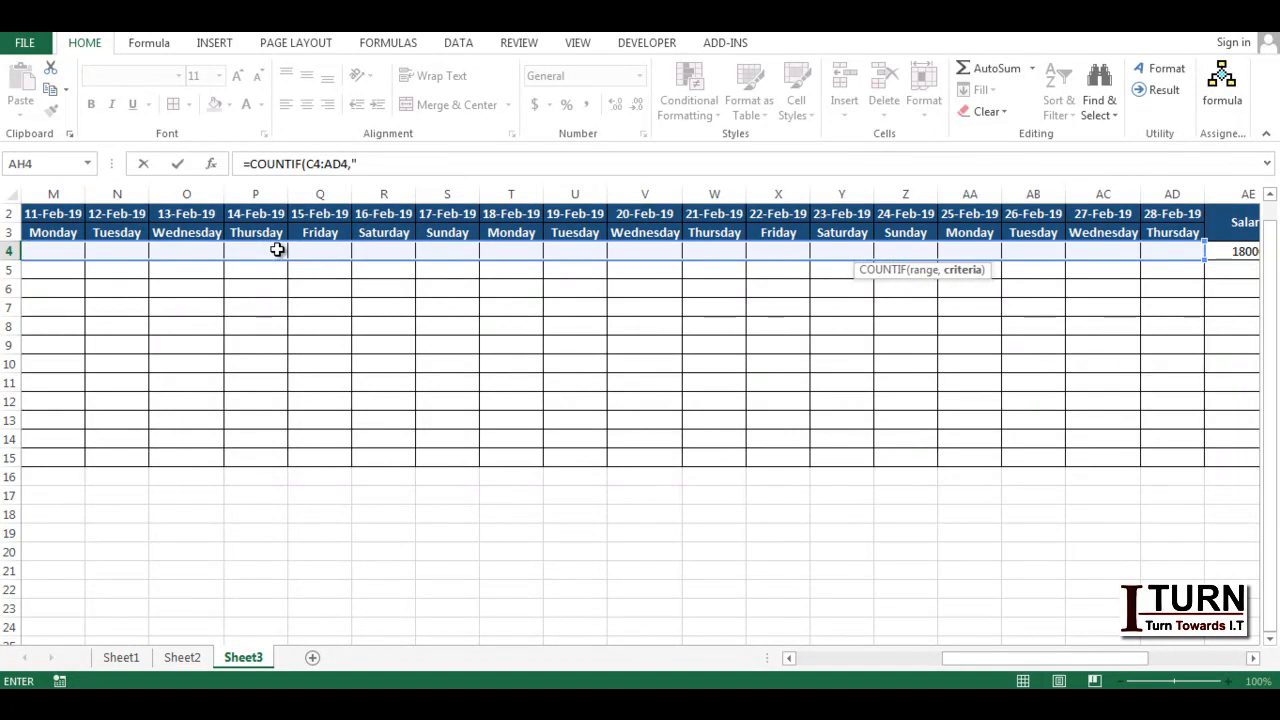
pyautogui.press('capslock')
pyautogui.write('P")')
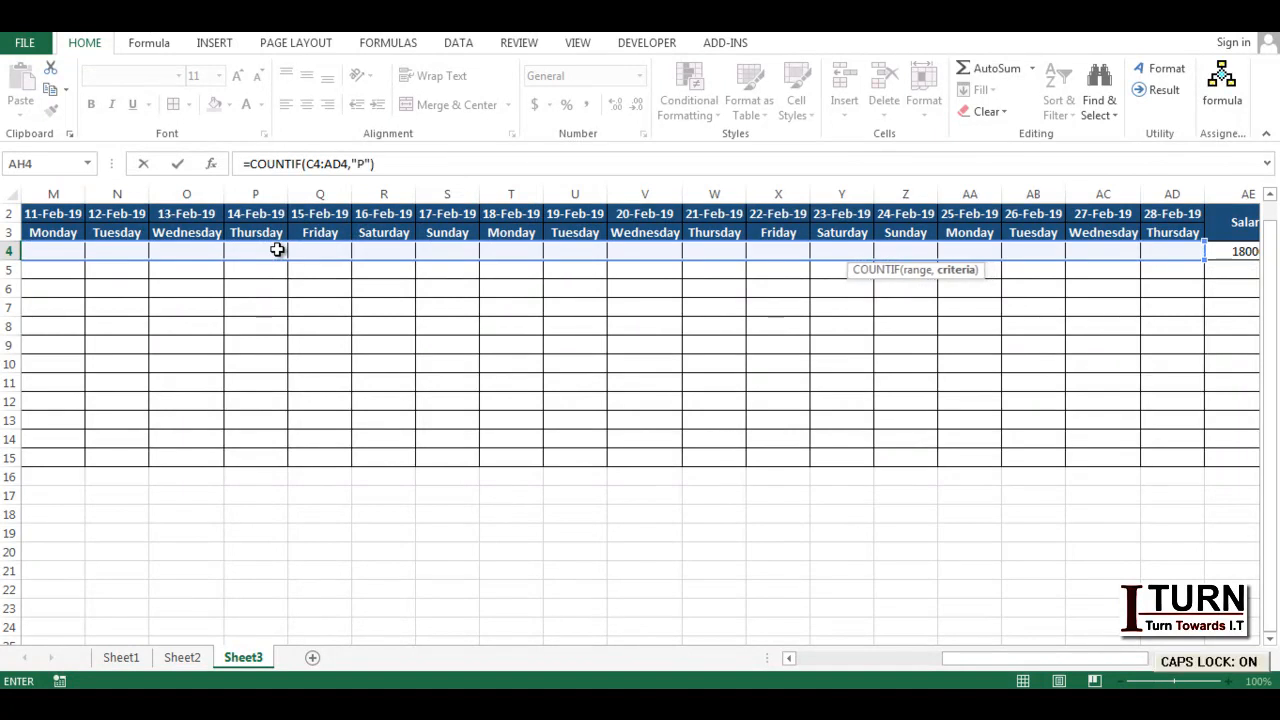
pyautogui.press('Return')
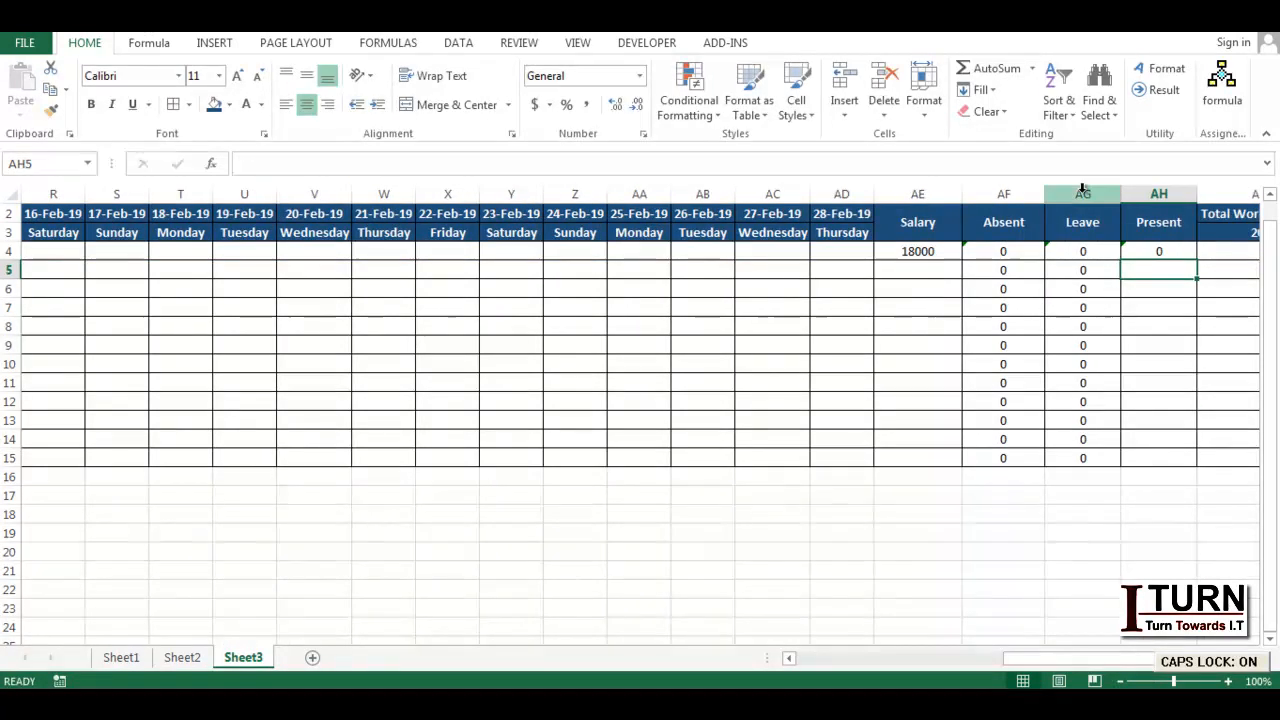
# - Fill the Present formula from AH4 down to AH15 for all employees
pyautogui.click(1174, 255)
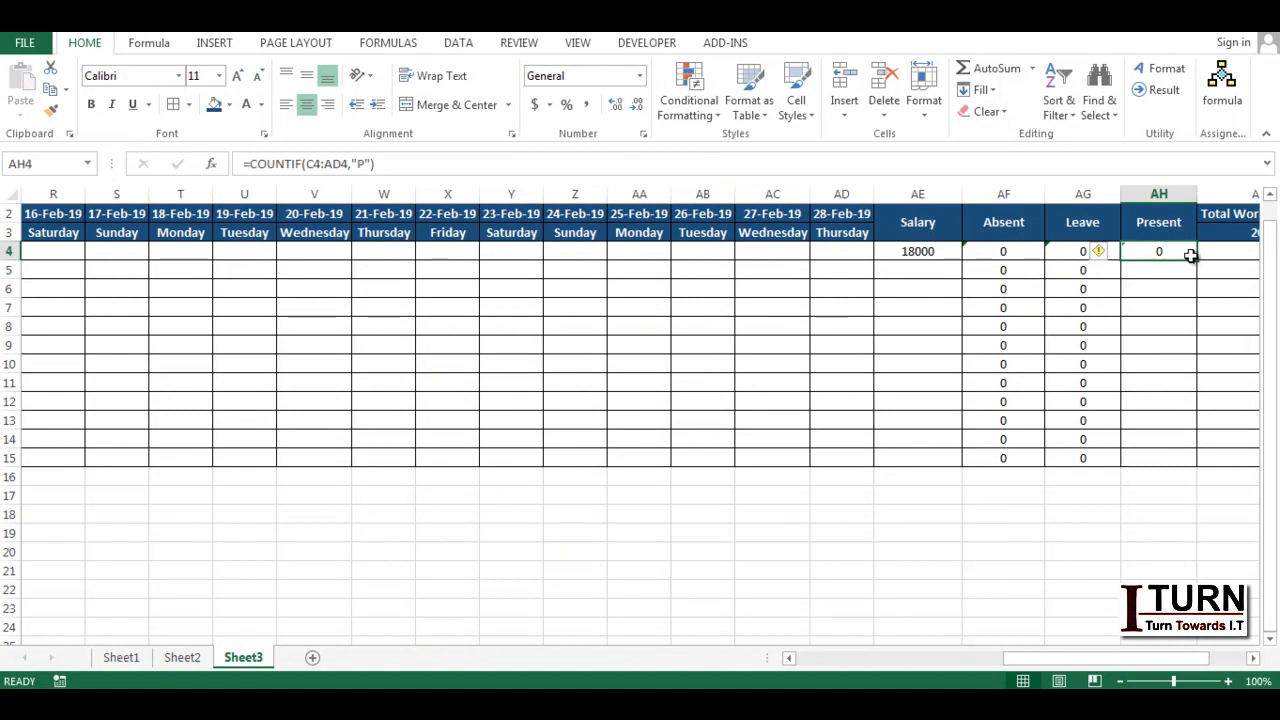
pyautogui.doubleClick(1198, 262)
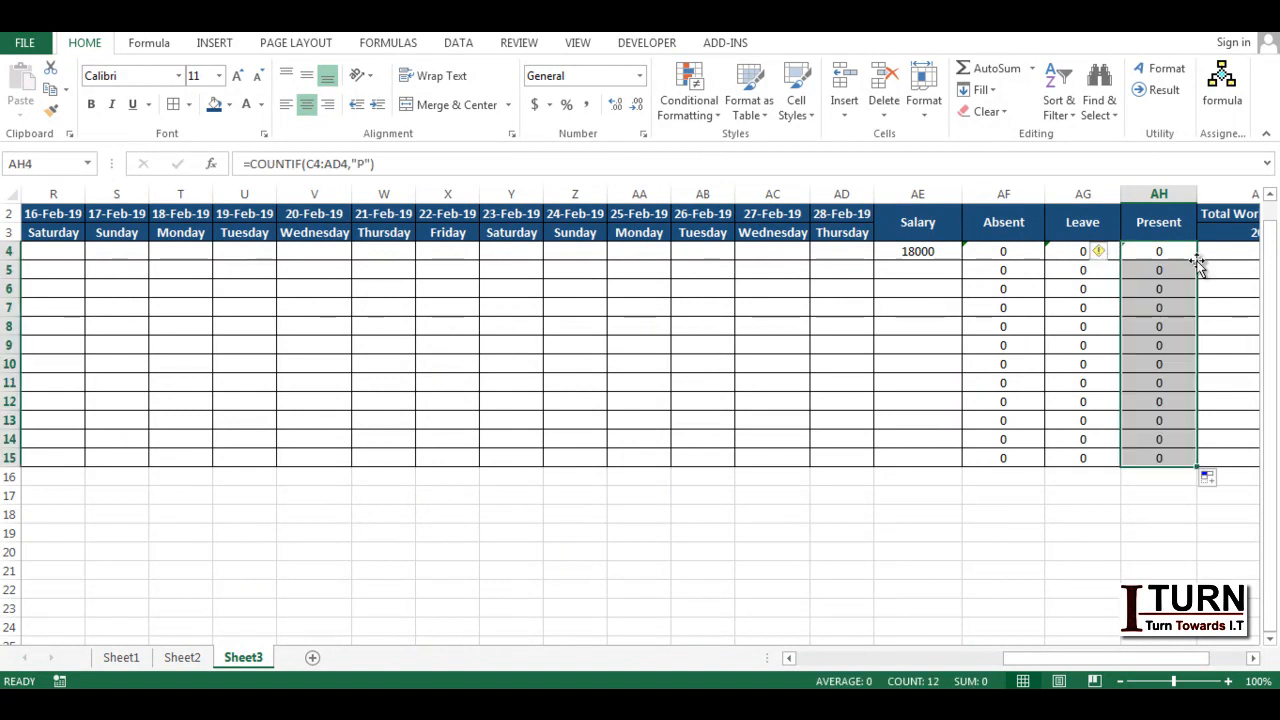
pyautogui.click(1224, 255)
pyautogui.press('Right')
pyautogui.press('Right')
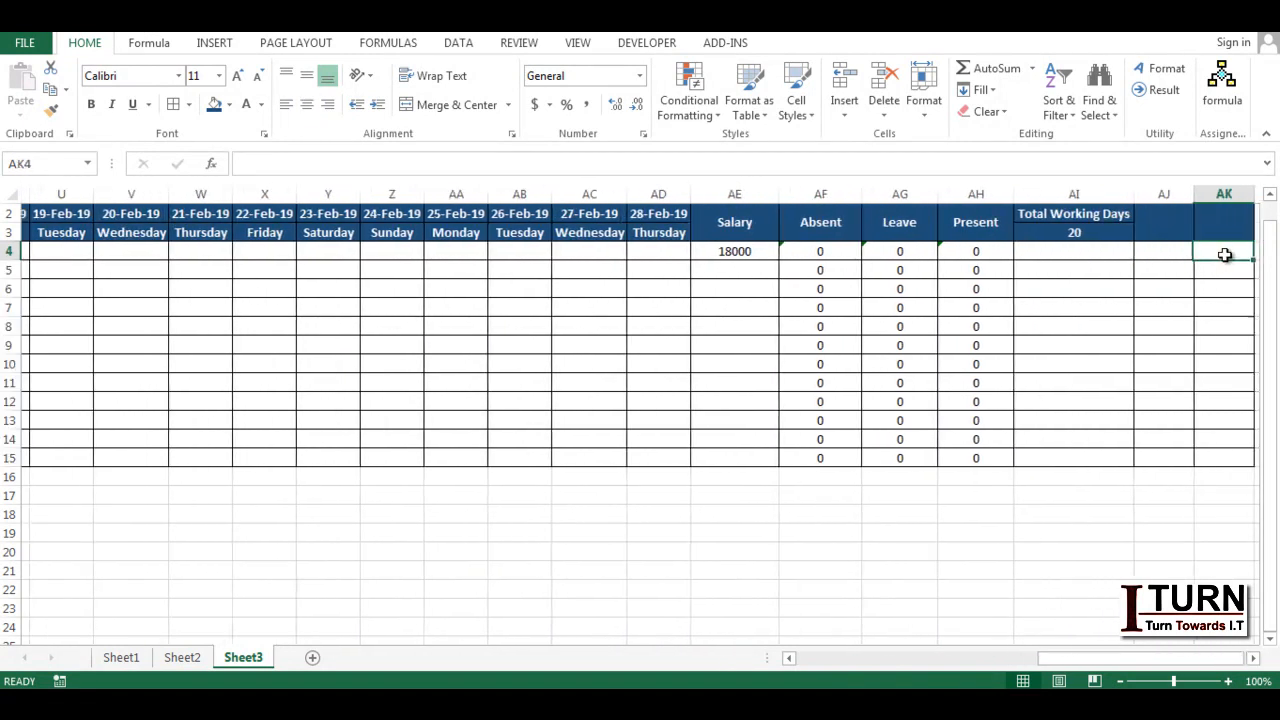
pyautogui.press('Left')
pyautogui.press('Left')
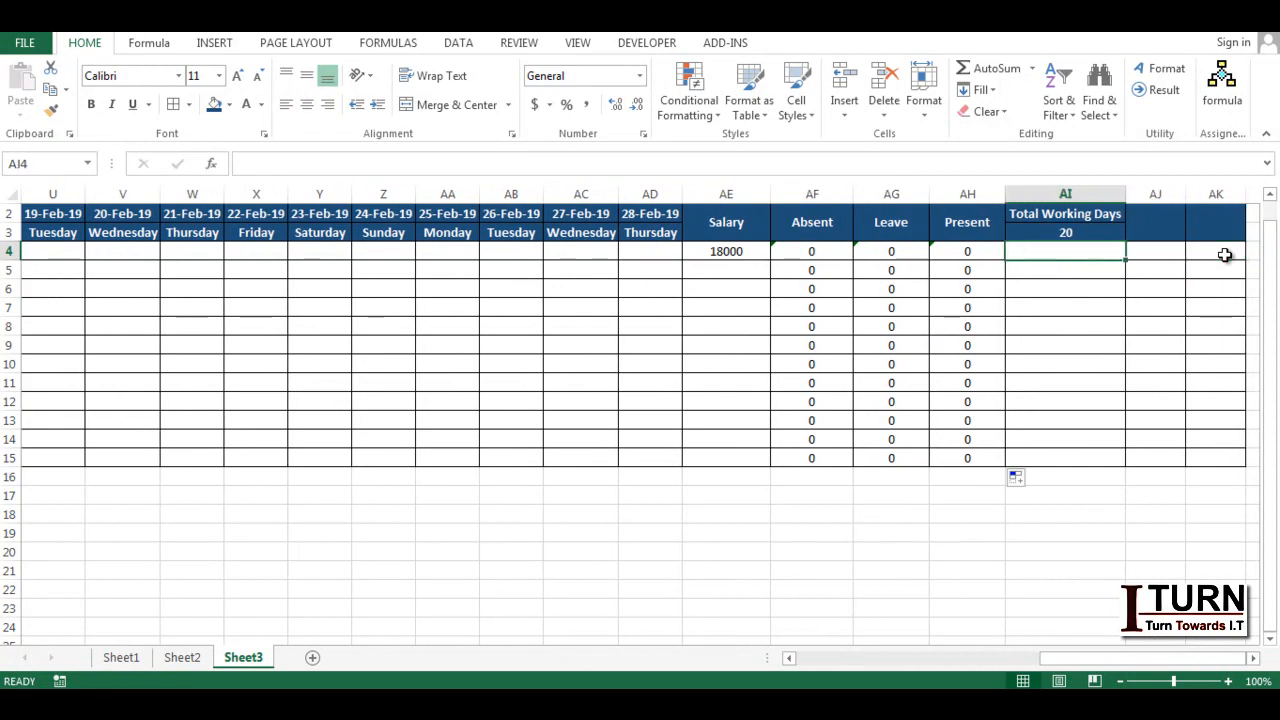
pyautogui.click(906, 253)
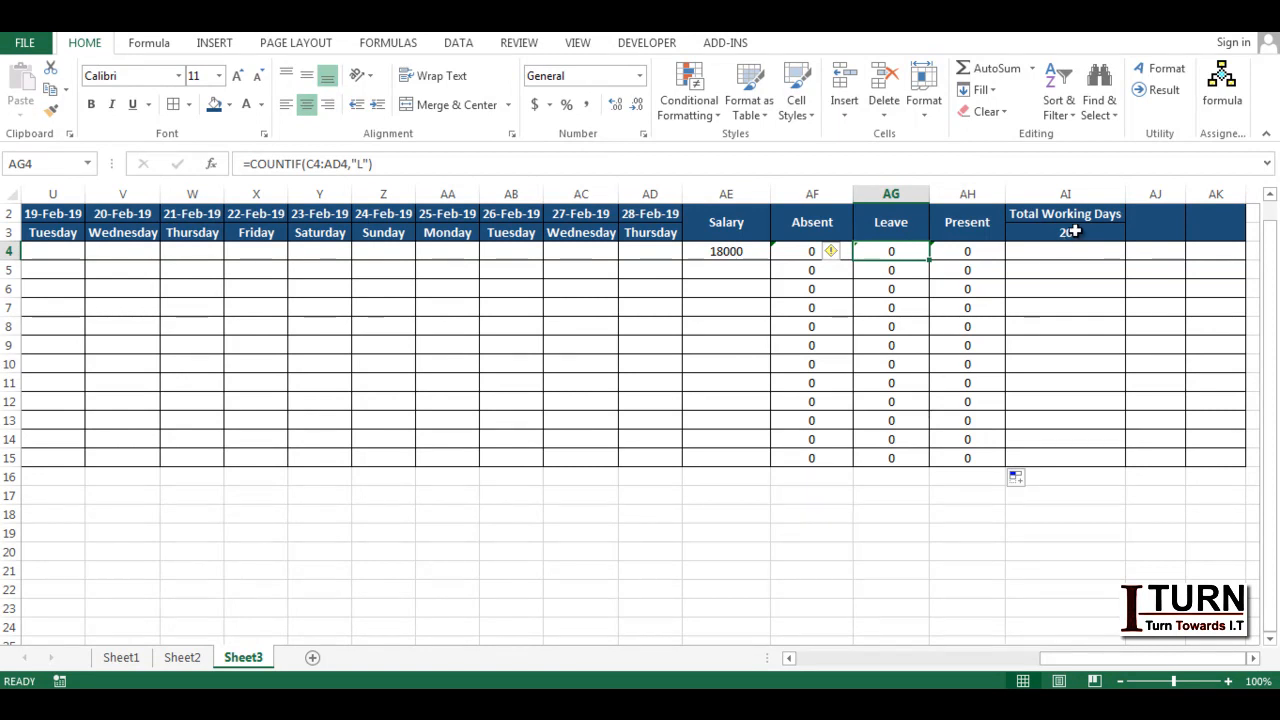
# - Try subtracting 2 from the Total Working Days formula in AI3 and undo the change
pyautogui.click(1075, 232)
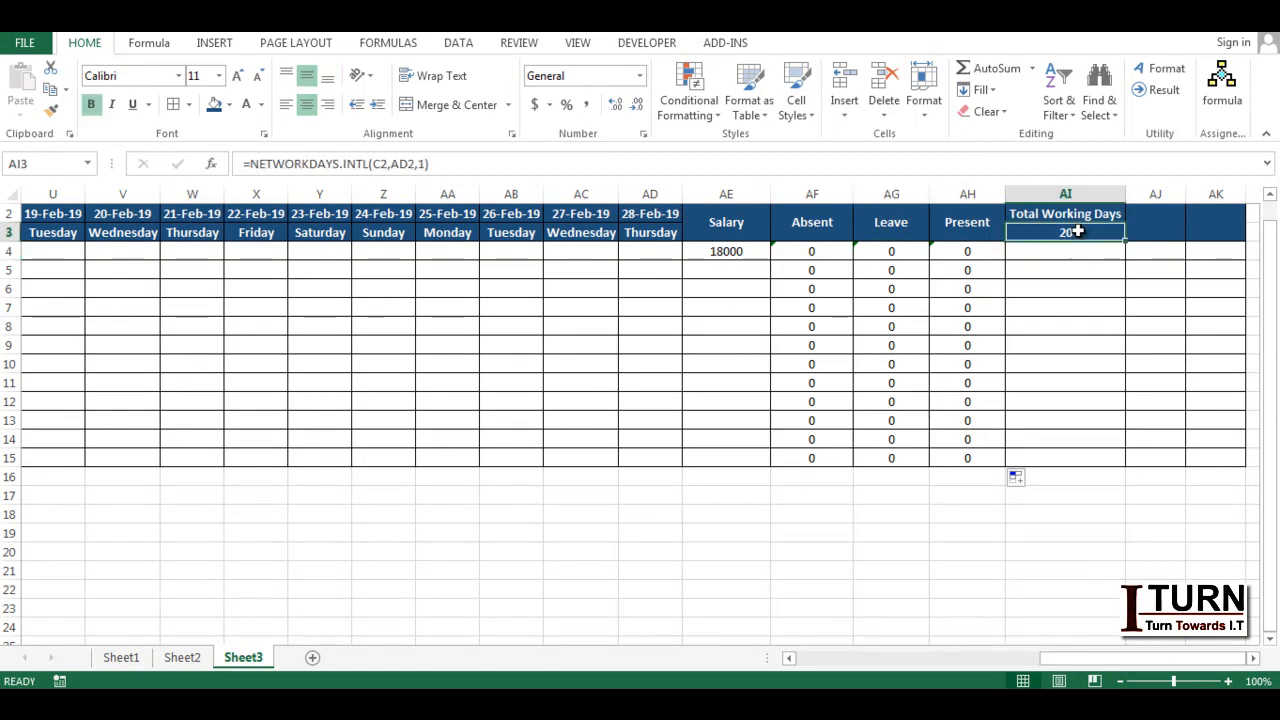
pyautogui.click(655, 160)
pyautogui.write('-')
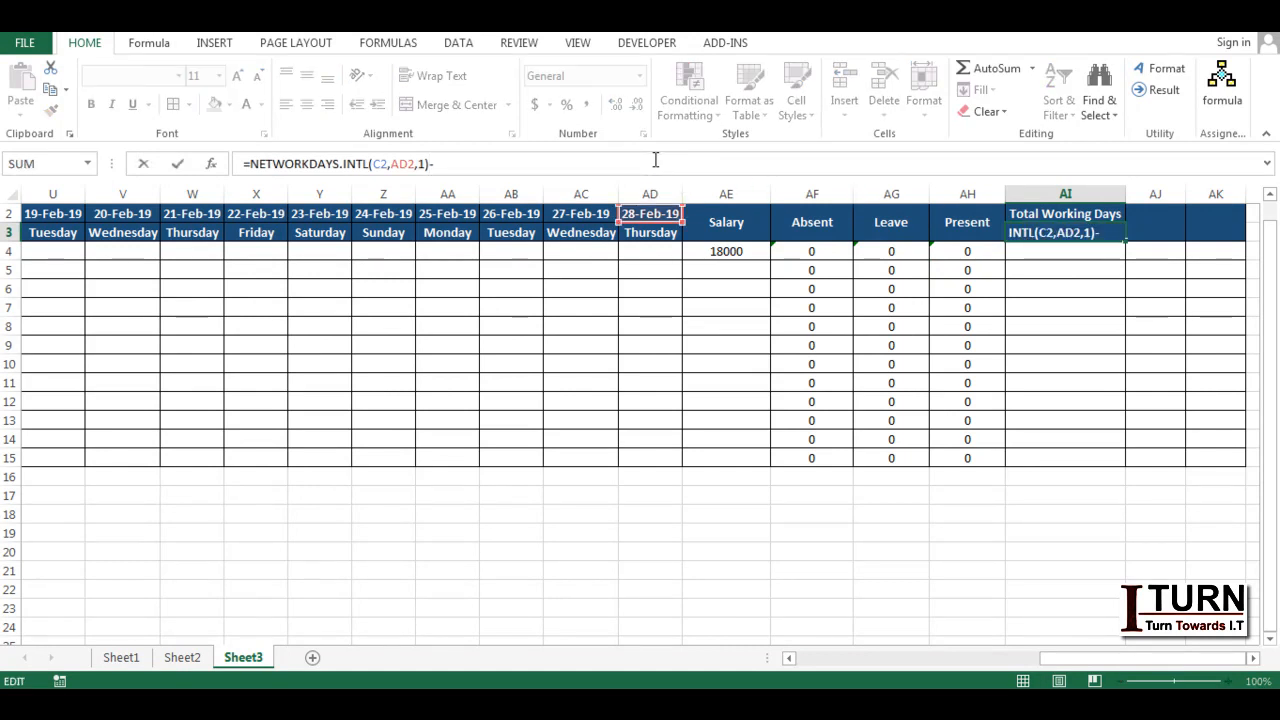
pyautogui.write('2')
pyautogui.press('Return')
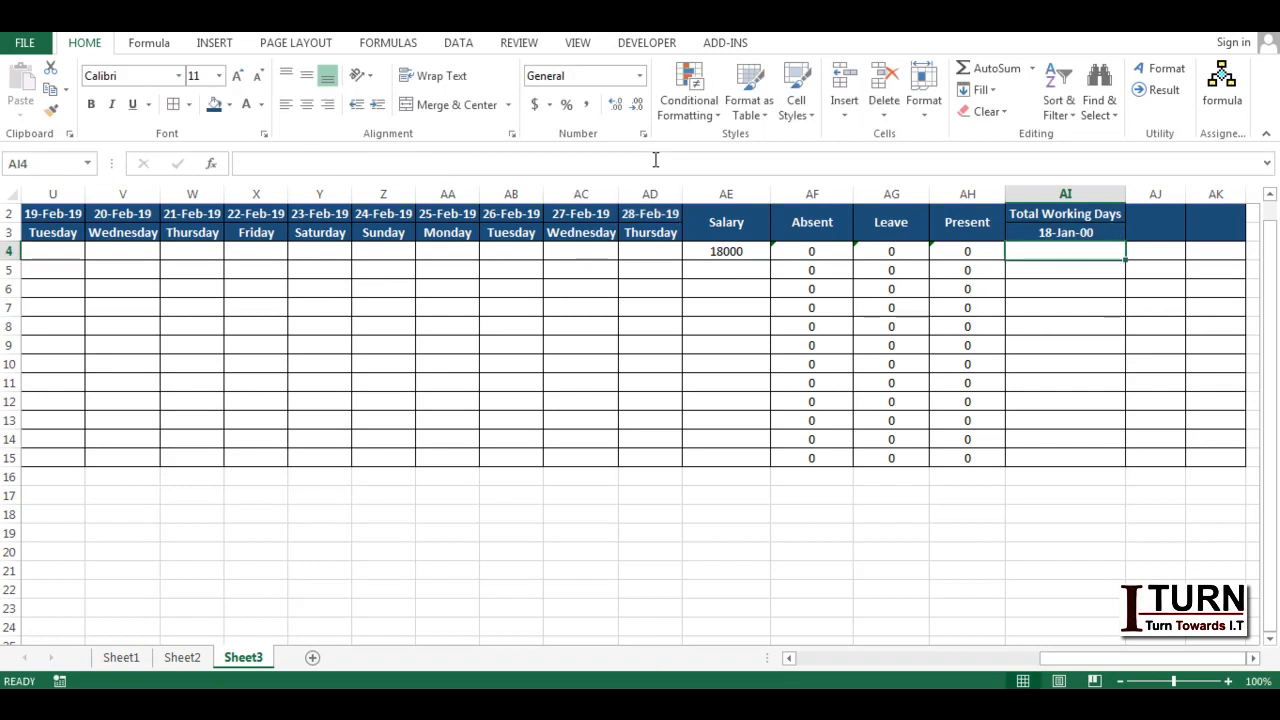
pyautogui.click(1056, 232)
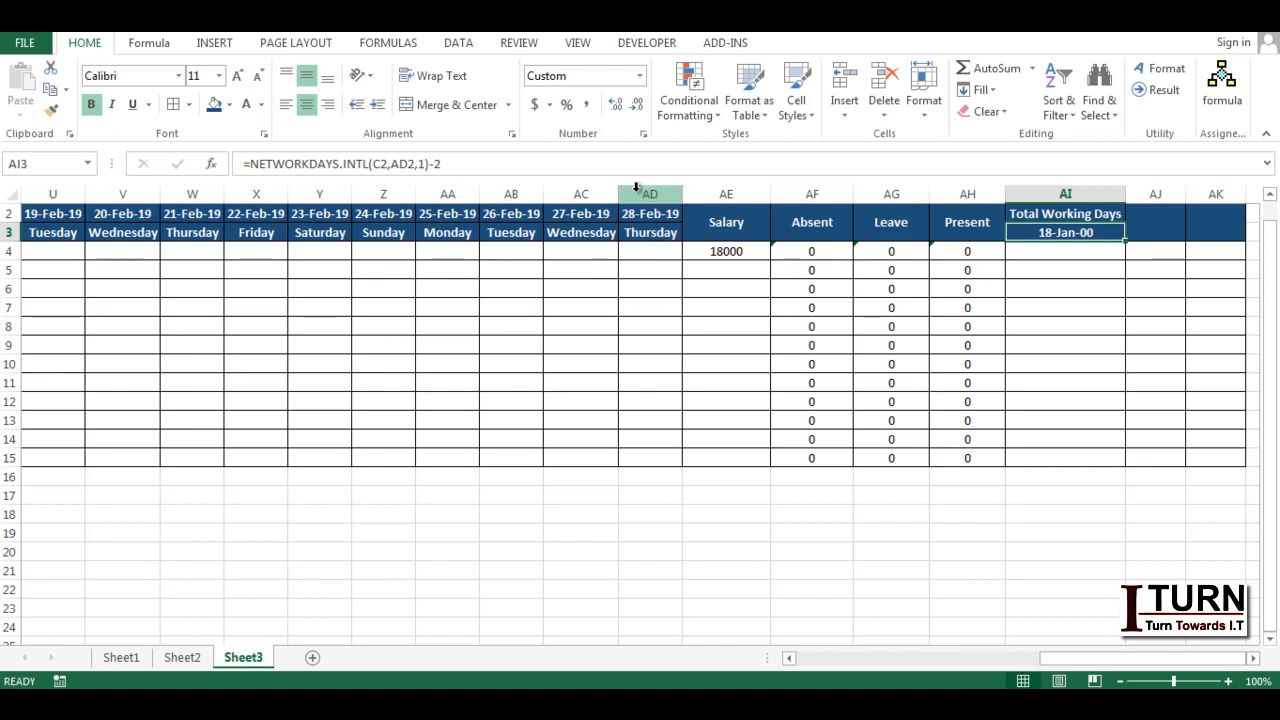
pyautogui.hotkey('ctrl', 'z')
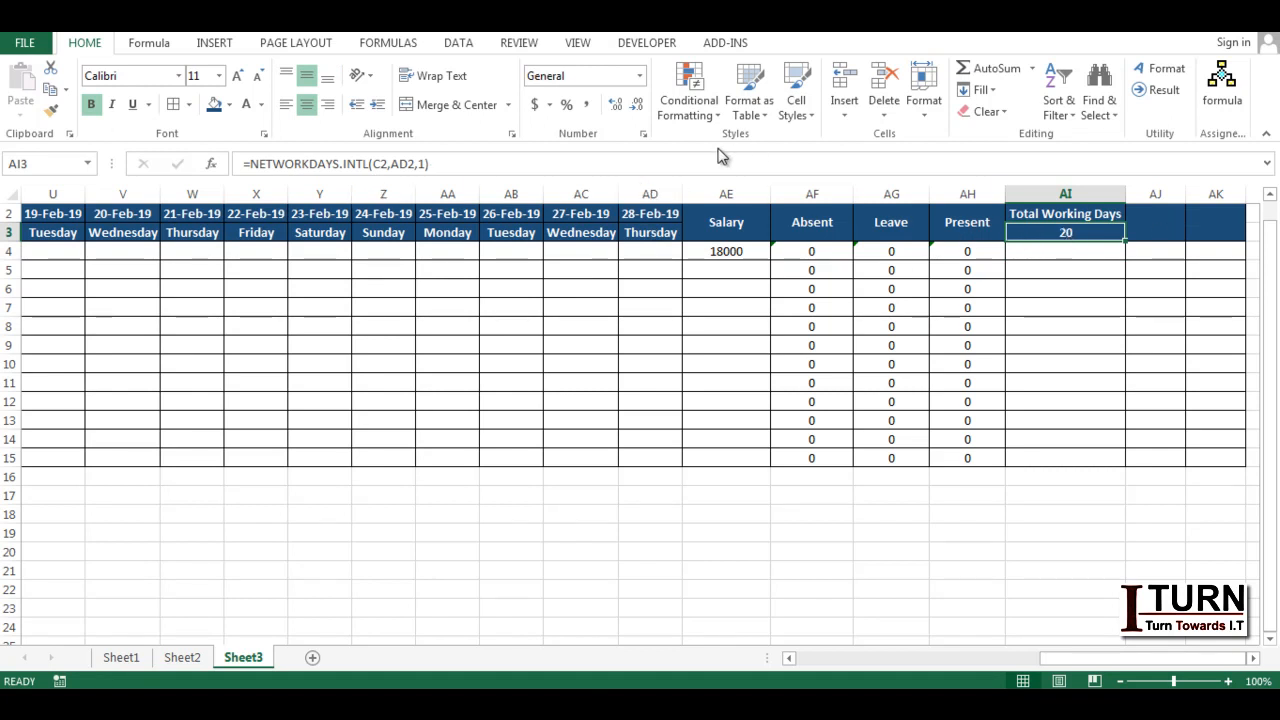
# - Change the formula in AI3 to =NETWORKDAYS.INTL(C2,AD2,1)-2 and set the cell's number format to General
pyautogui.click(628, 160)
pyautogui.write('-')
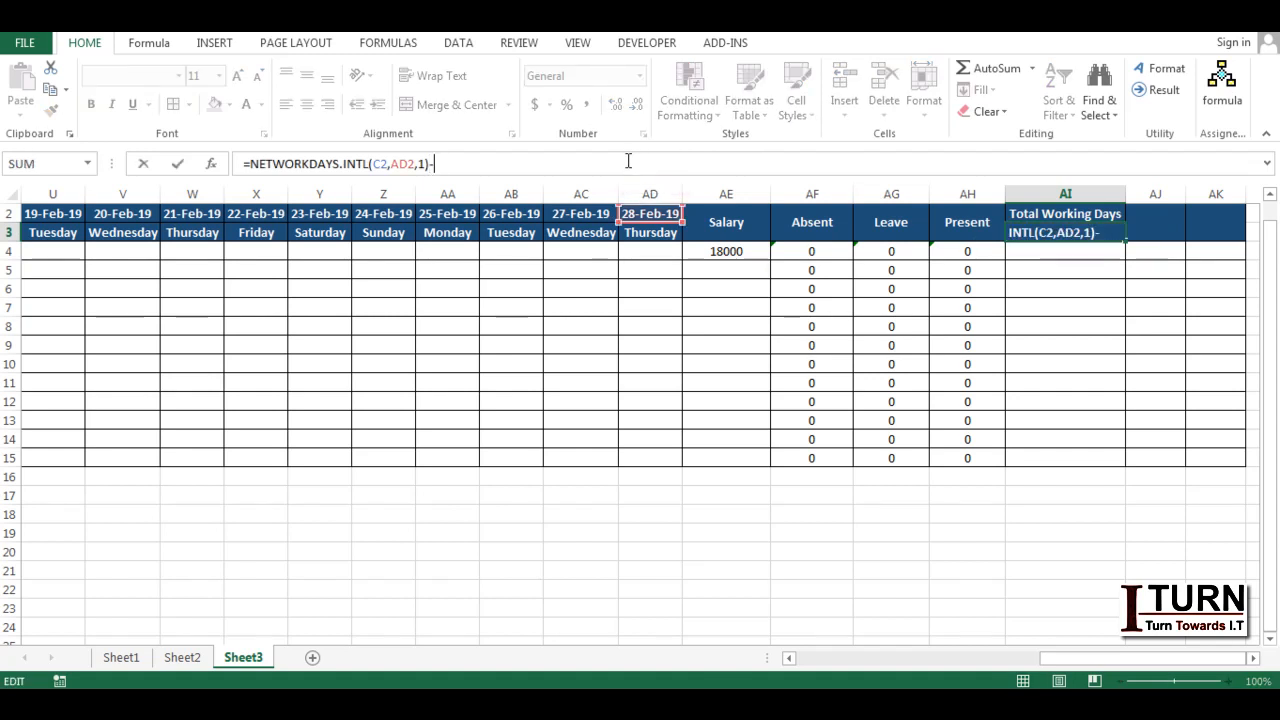
pyautogui.press('Return')
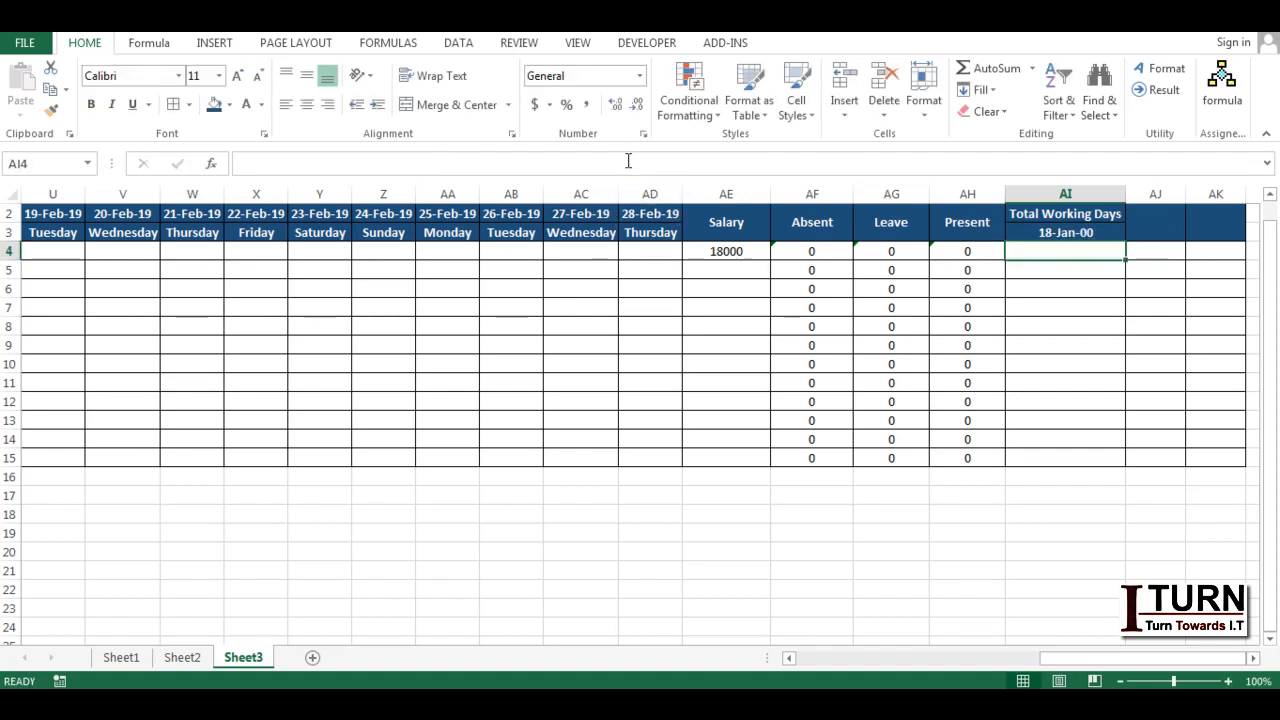
pyautogui.click(1065, 233)
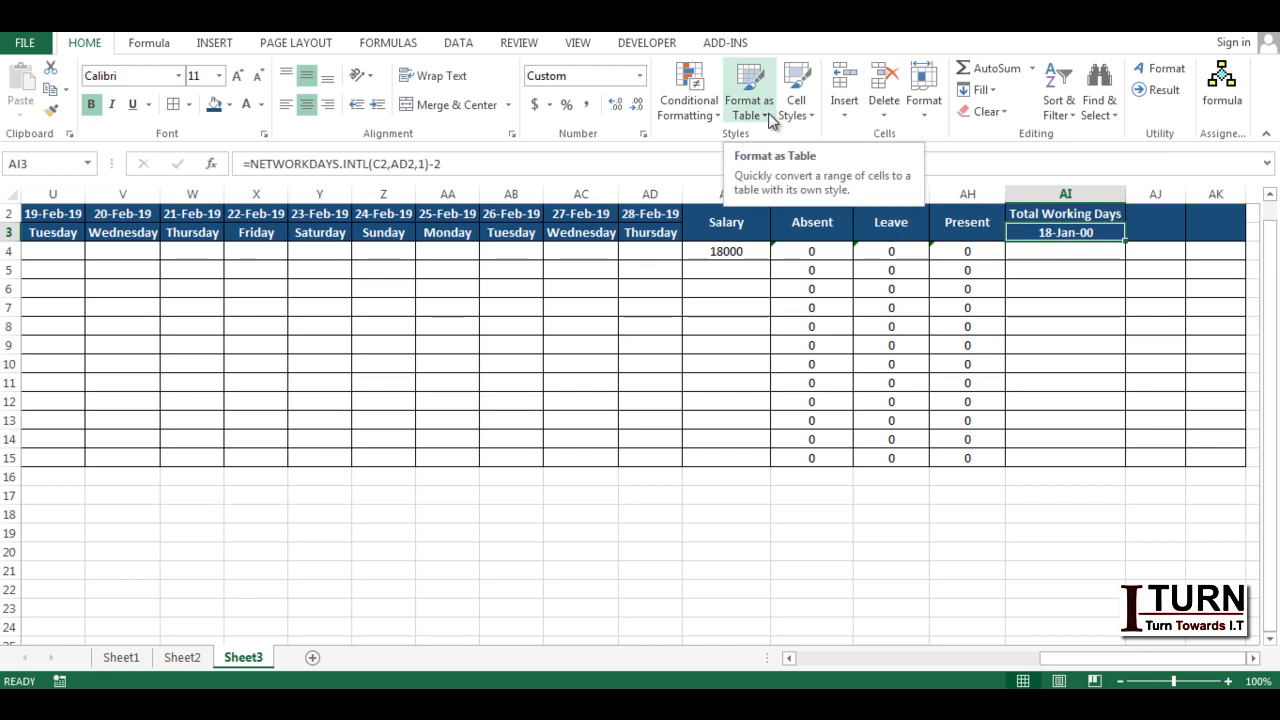
pyautogui.click(639, 75)
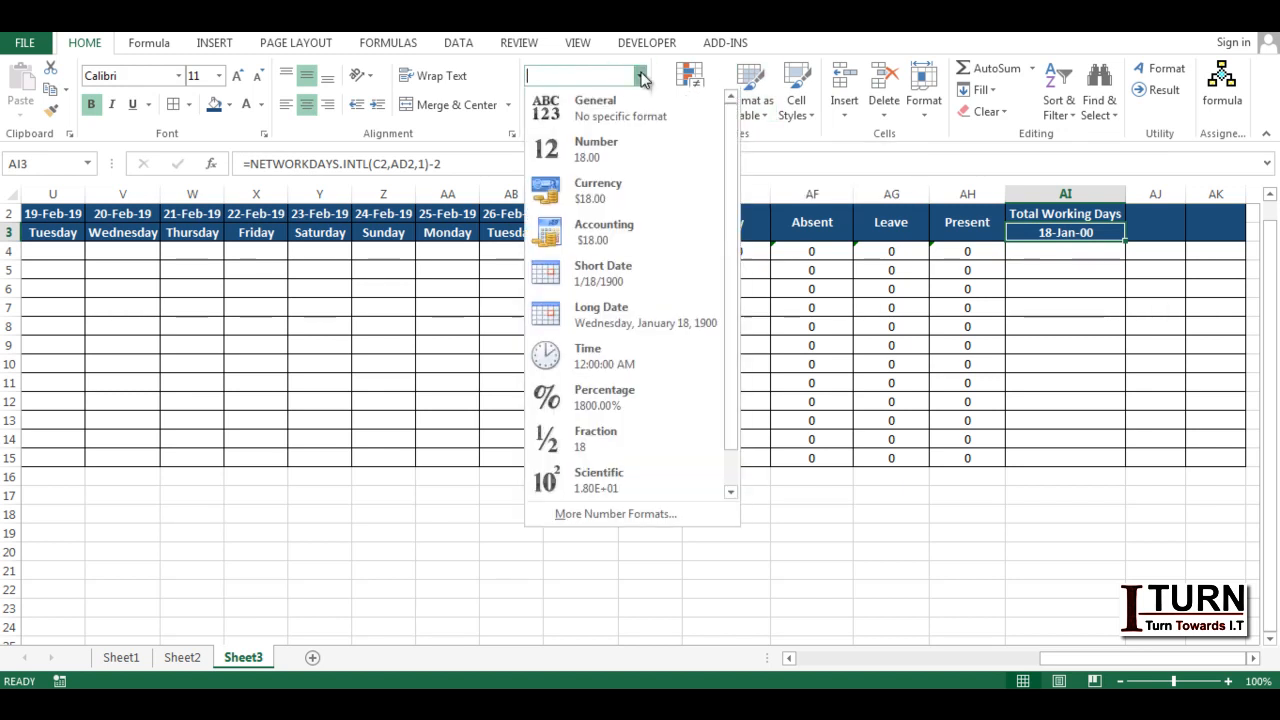
pyautogui.click(608, 104)
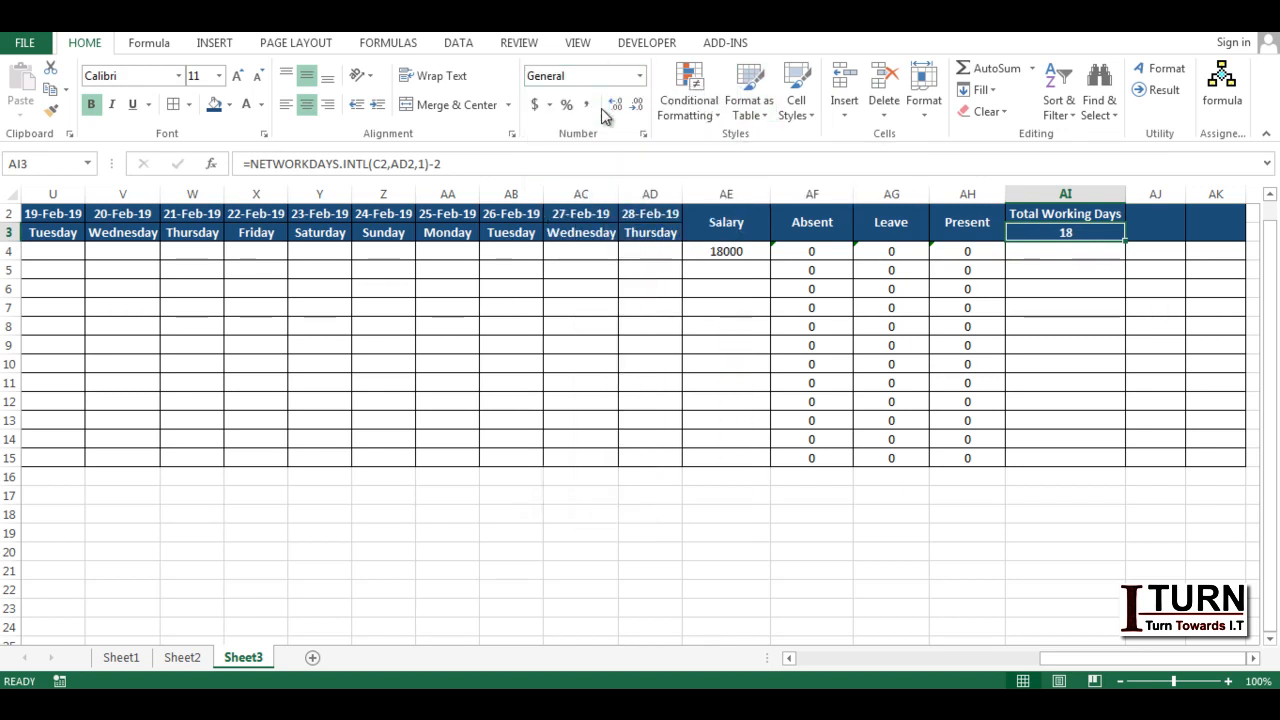
pyautogui.click(1084, 255)
pyautogui.click(1072, 231)
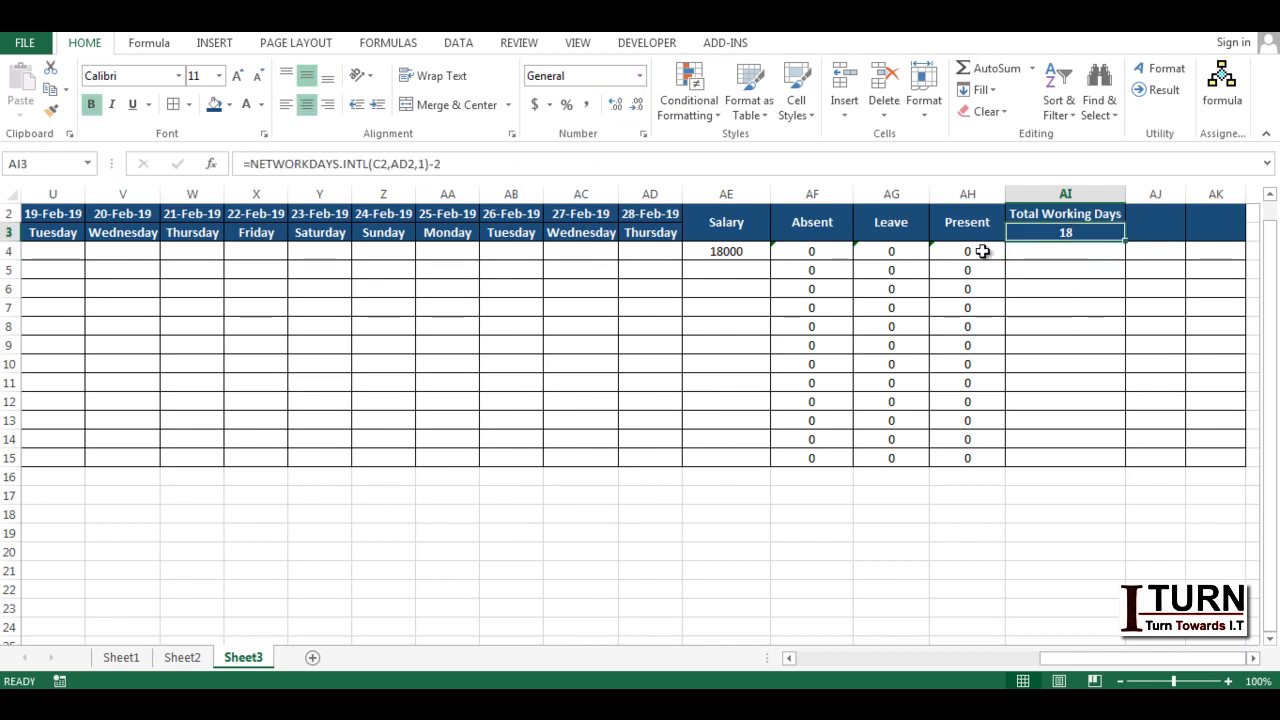
pyautogui.keyDown('ctrl'); pyautogui.click(750, 252); pyautogui.keyUp('ctrl')
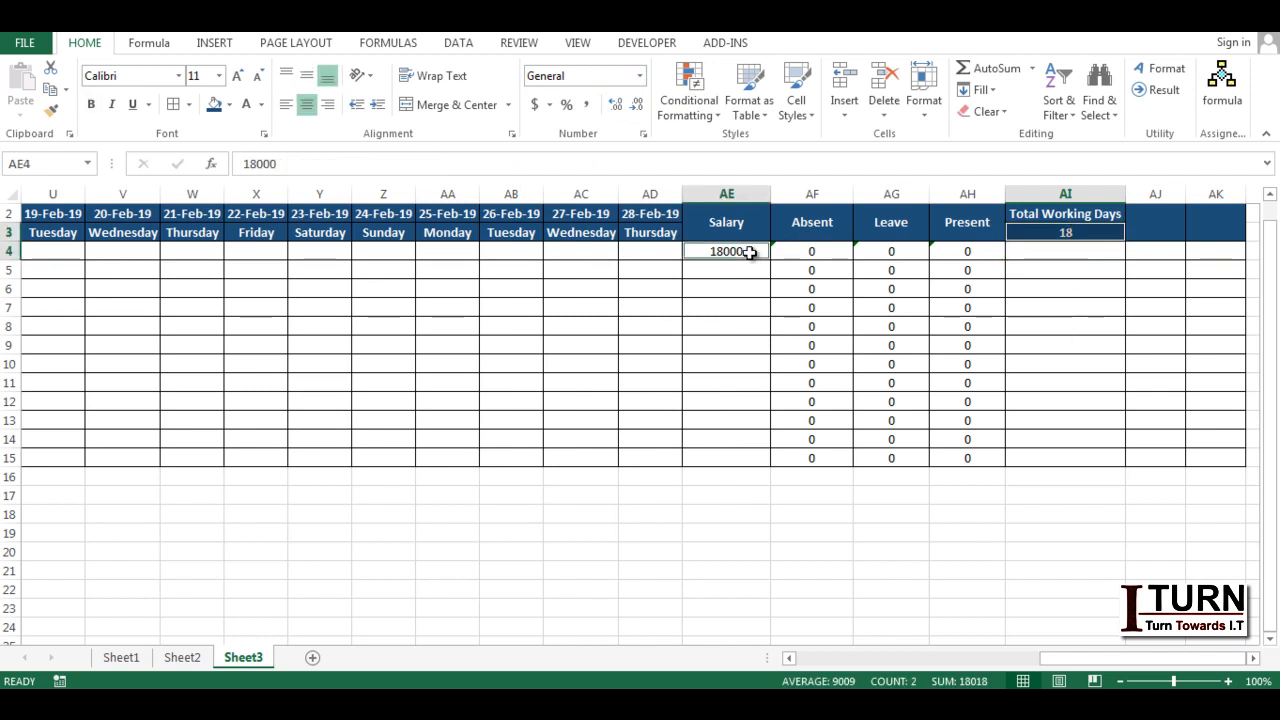
pyautogui.click(1046, 256)
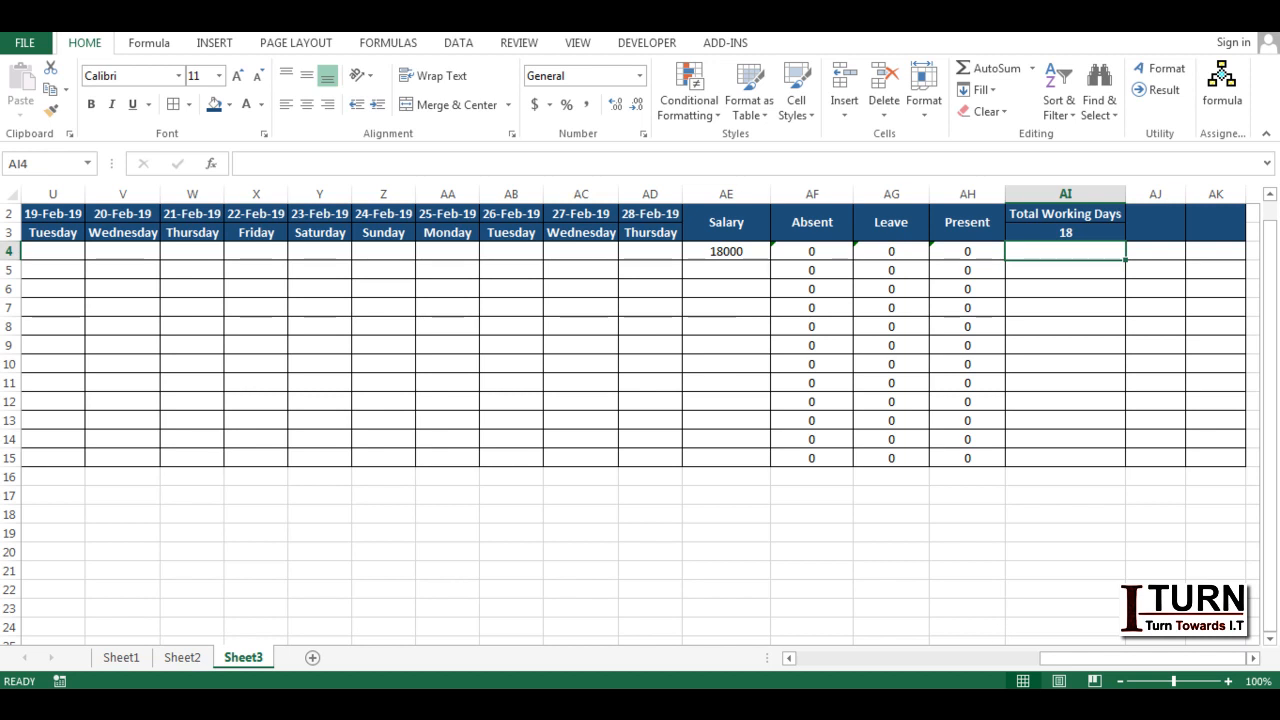
pyautogui.click(962, 702)
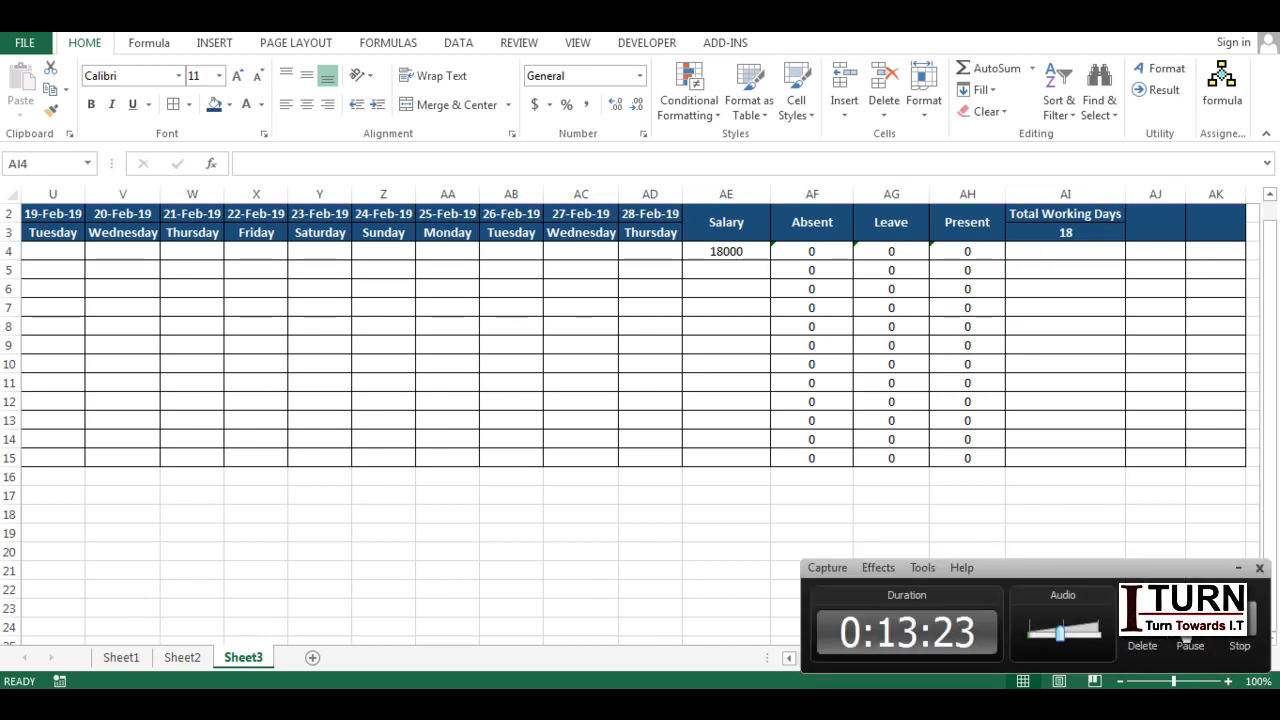
pyautogui.click(1188, 630)
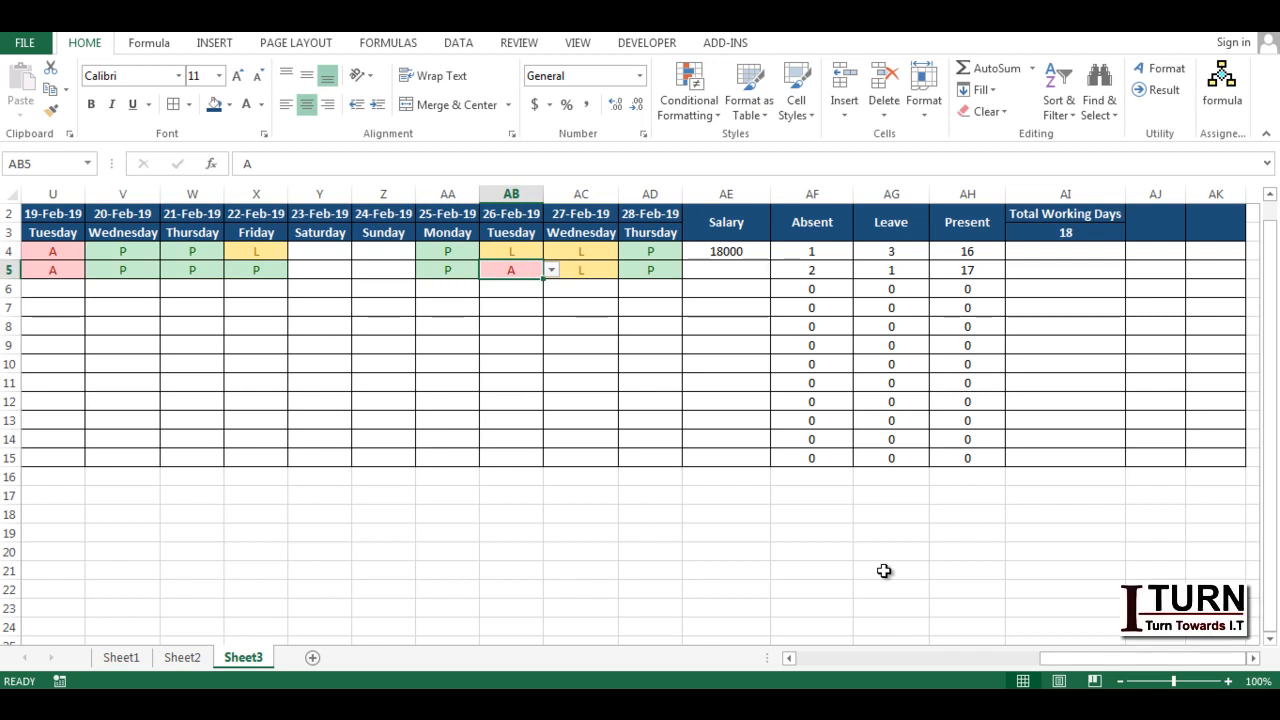
# - Remove the -2 from the Total Working Days formula in AI3, restoring =NETWORKDAYS.INTL(C2,AD2,1)
pyautogui.click(1060, 234)
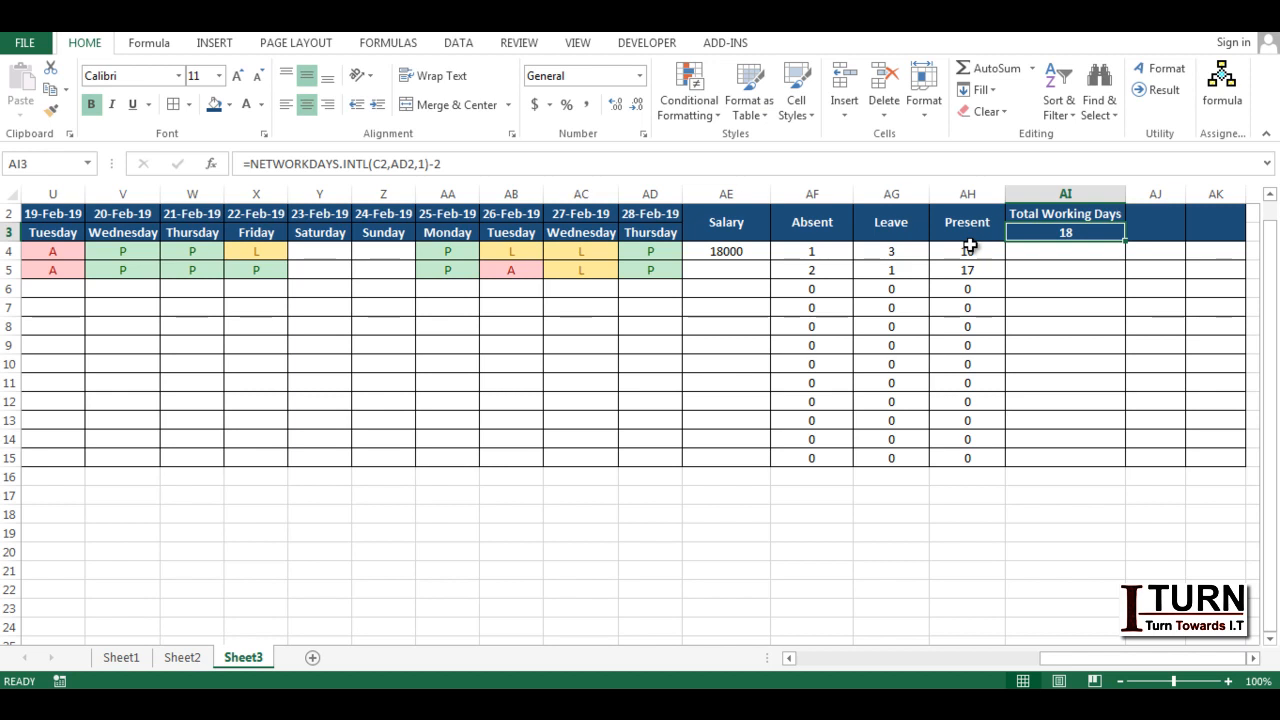
pyautogui.click(497, 164)
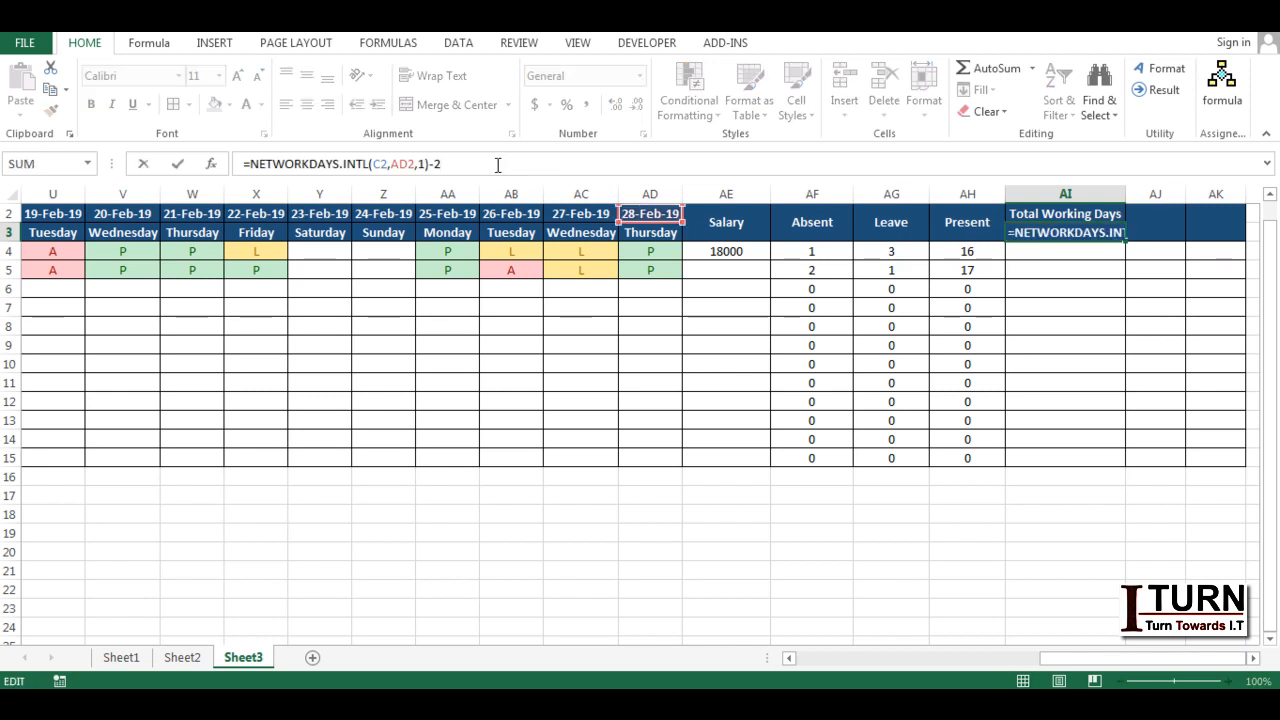
pyautogui.press('BackSpace')
pyautogui.press('BackSpace')
pyautogui.press('Return')
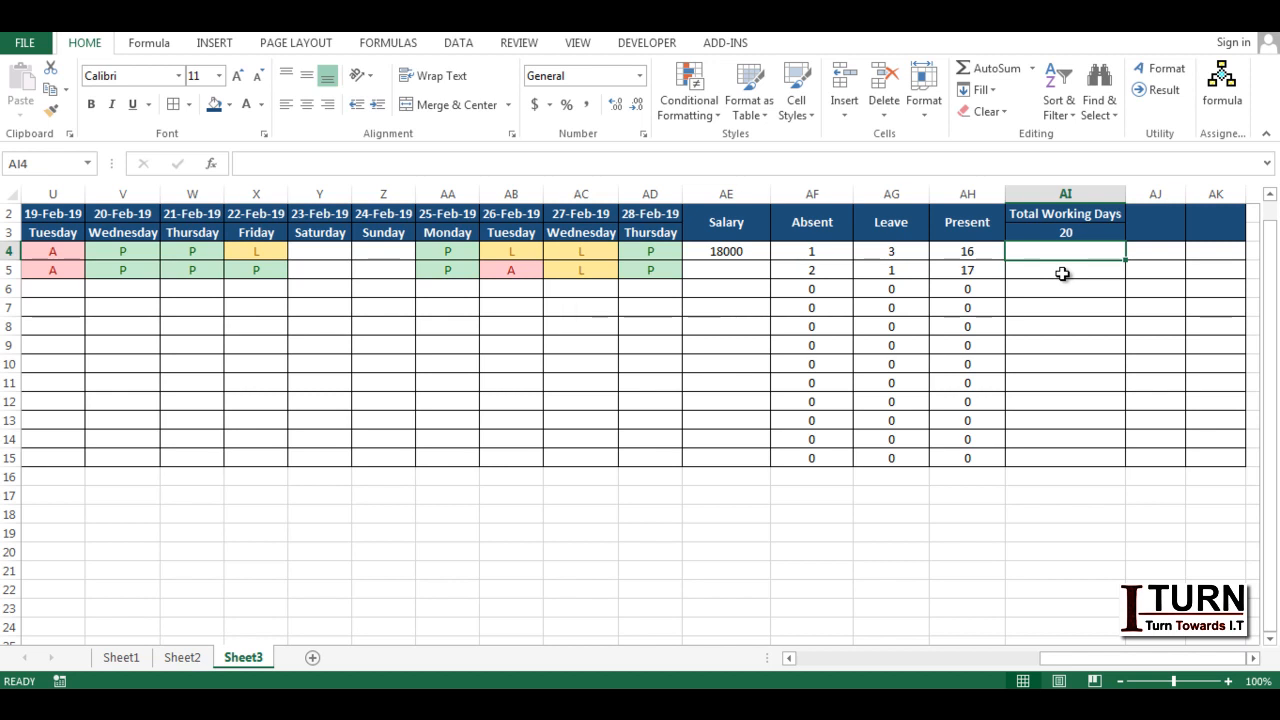
# - Enter =SUM(AH4,IF(AG4<=2,AG4,2)) in AI4 to count the first employee's working days with at most two leaves
pyautogui.write('=SUM(')
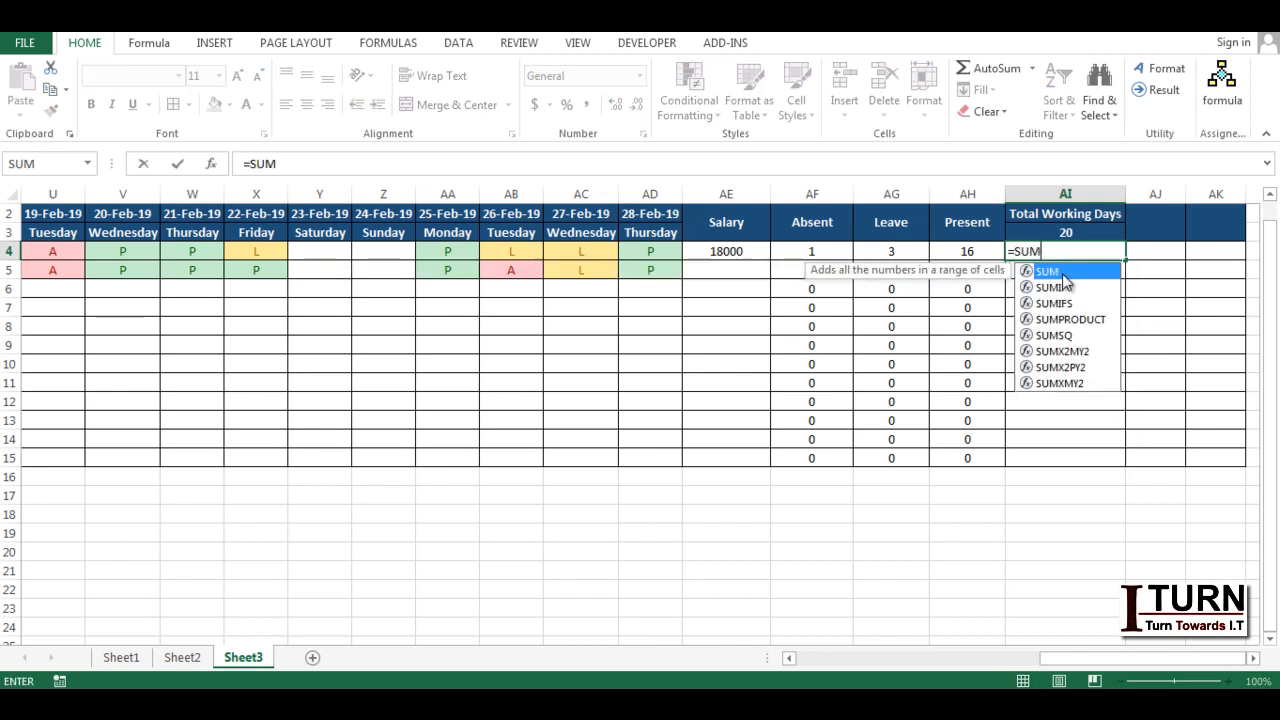
pyautogui.click(975, 252)
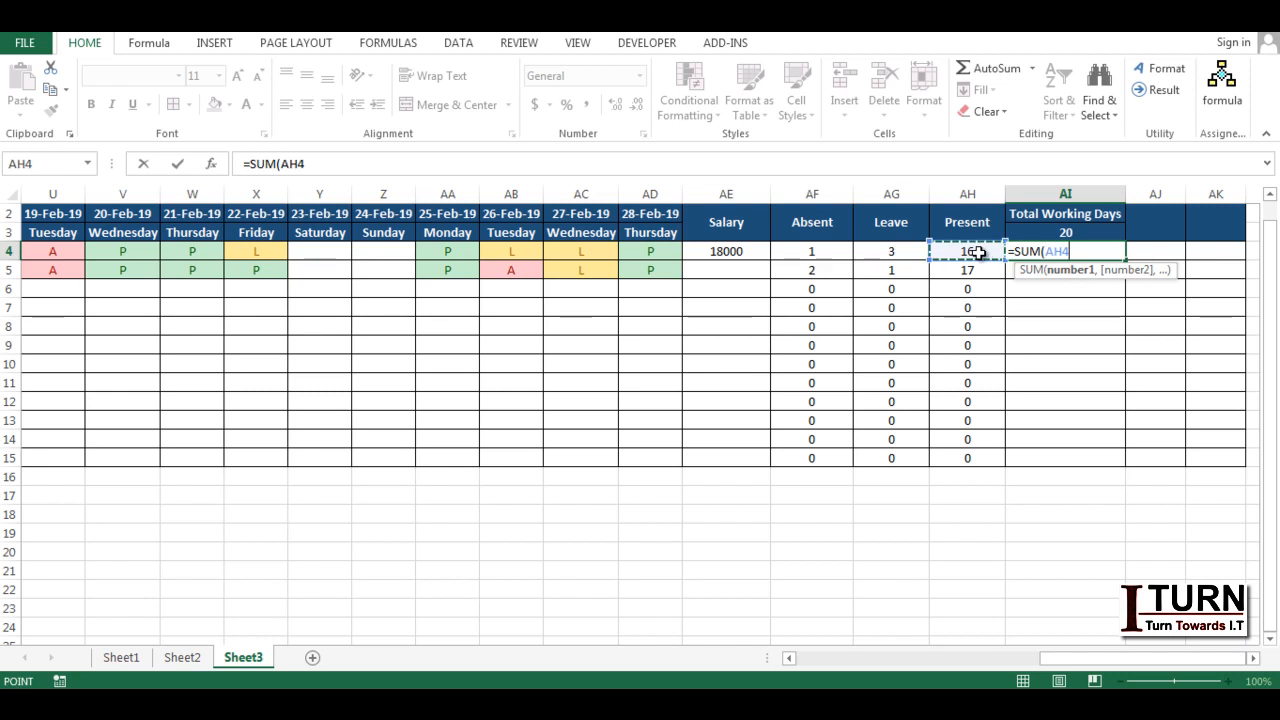
pyautogui.write(',')
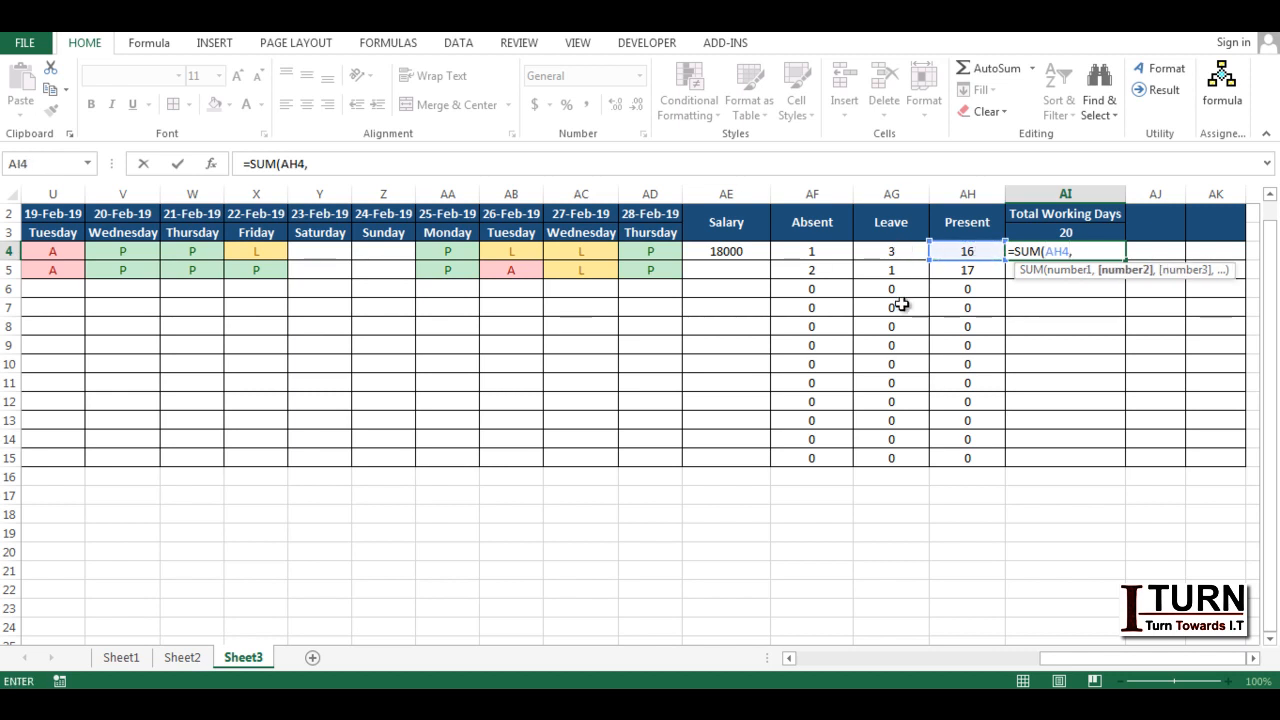
pyautogui.write('IF(')
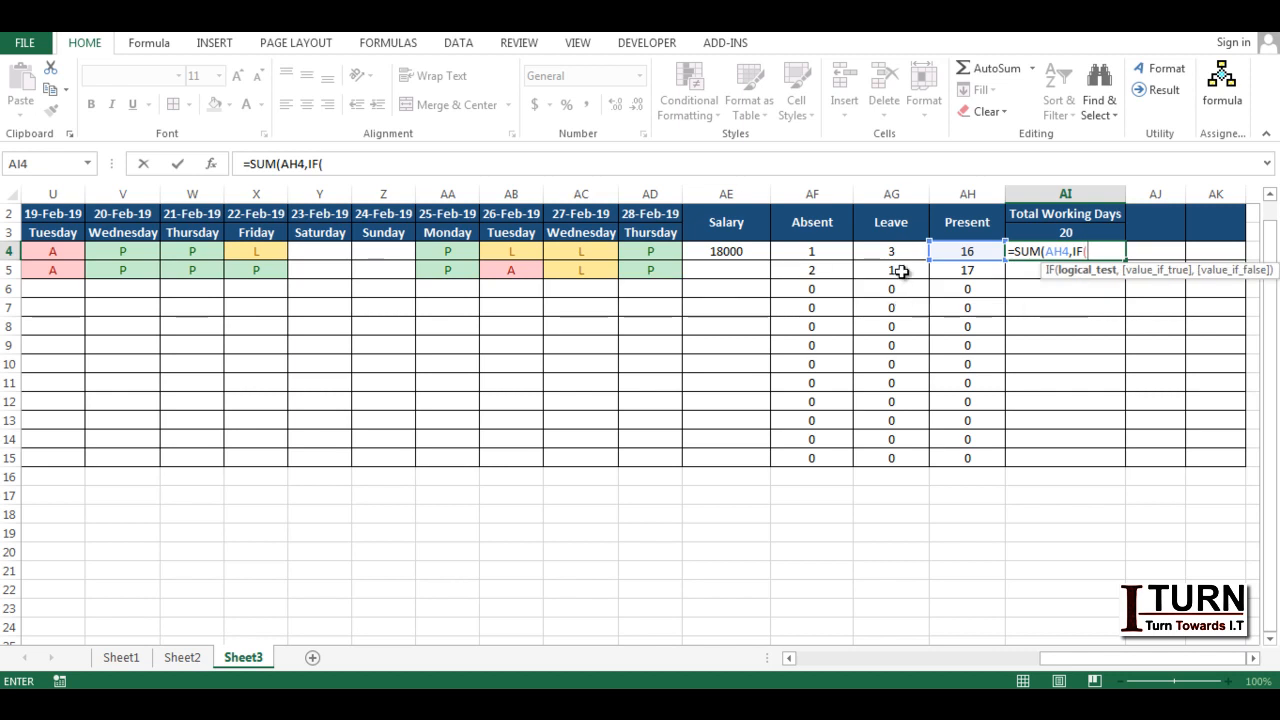
pyautogui.click(900, 255)
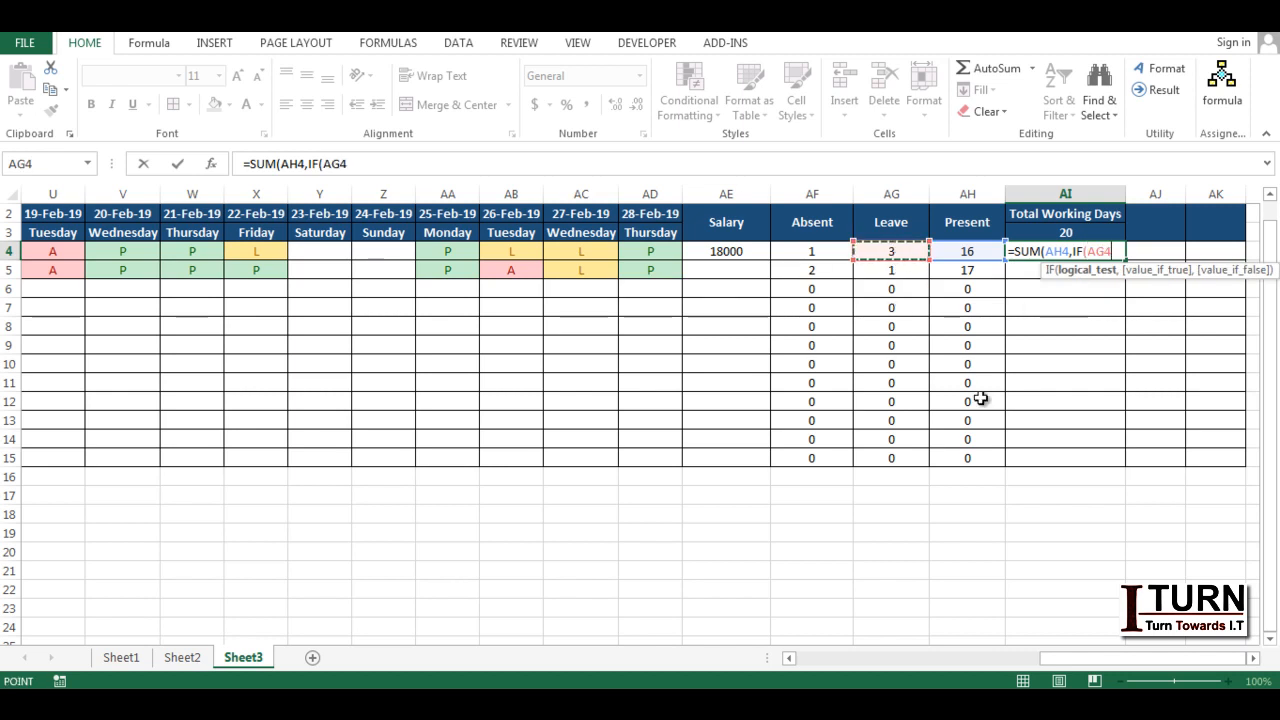
pyautogui.write('<=2,')
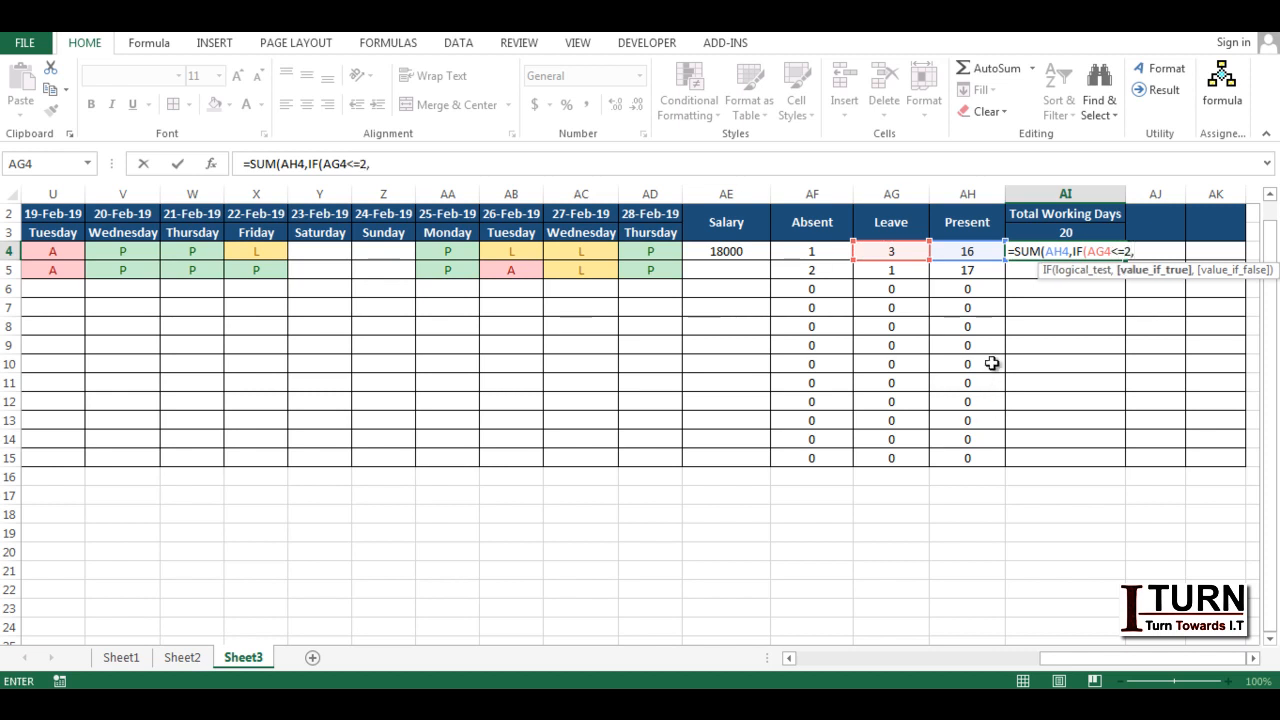
pyautogui.click(900, 251)
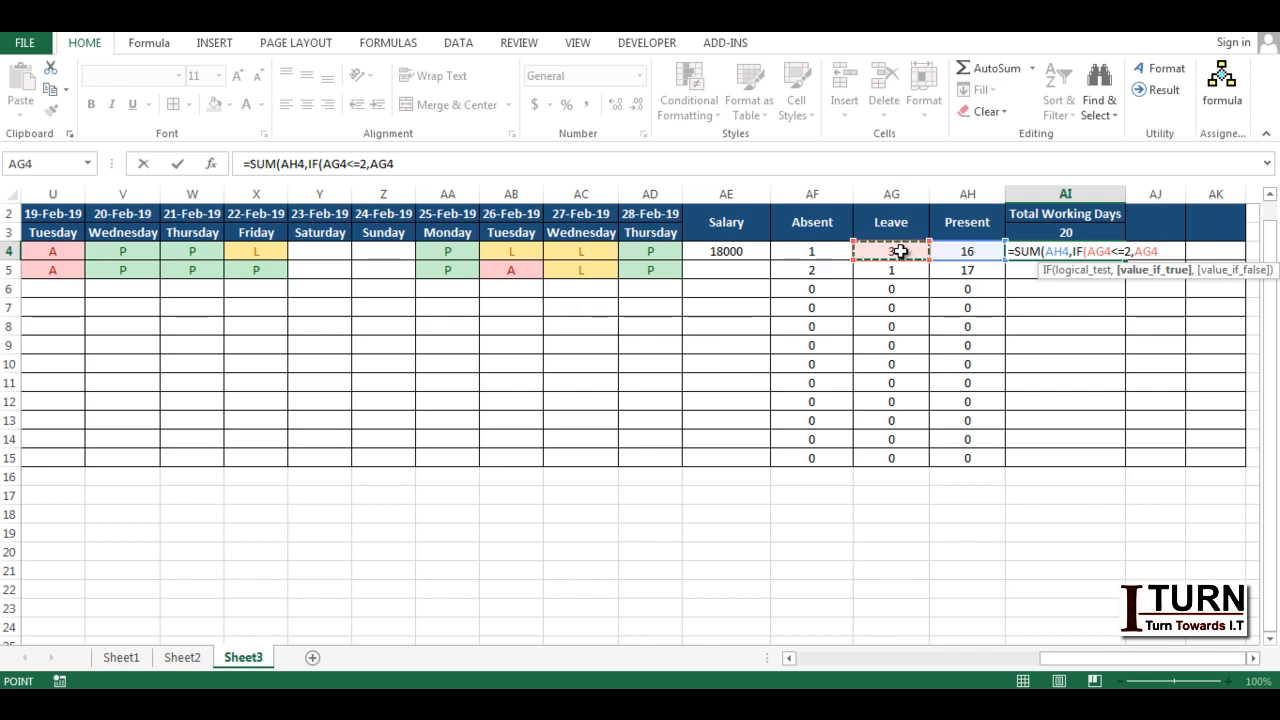
pyautogui.write(',2')
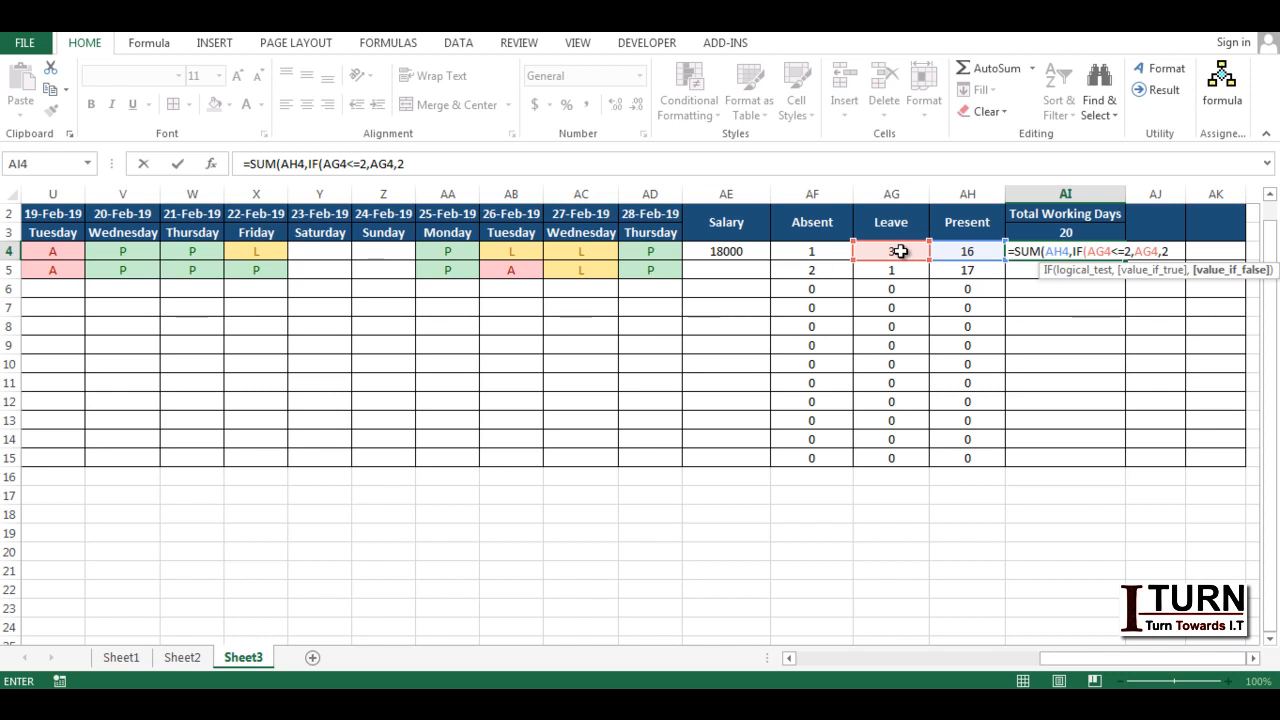
pyautogui.write(')')
pyautogui.press('Return')
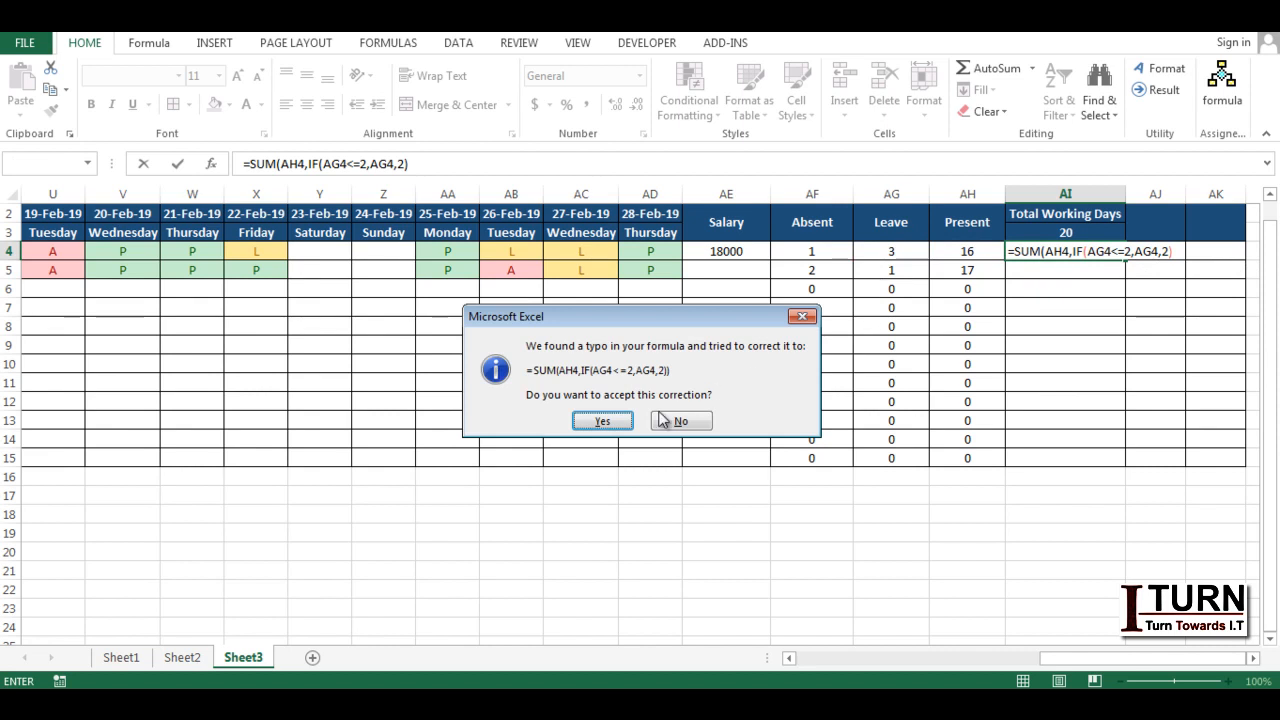
pyautogui.click(603, 421)
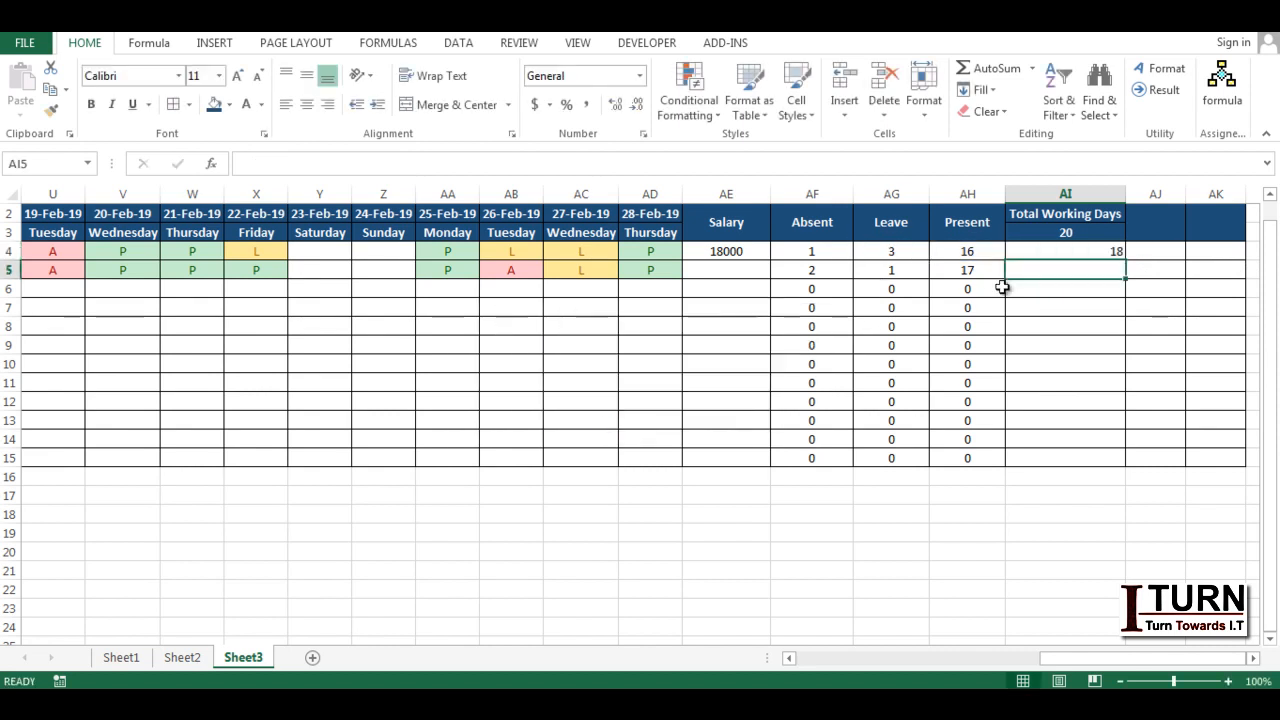
# - Centre the working-days result in AI4 and fill its formula down to AI5
pyautogui.click(1083, 250)
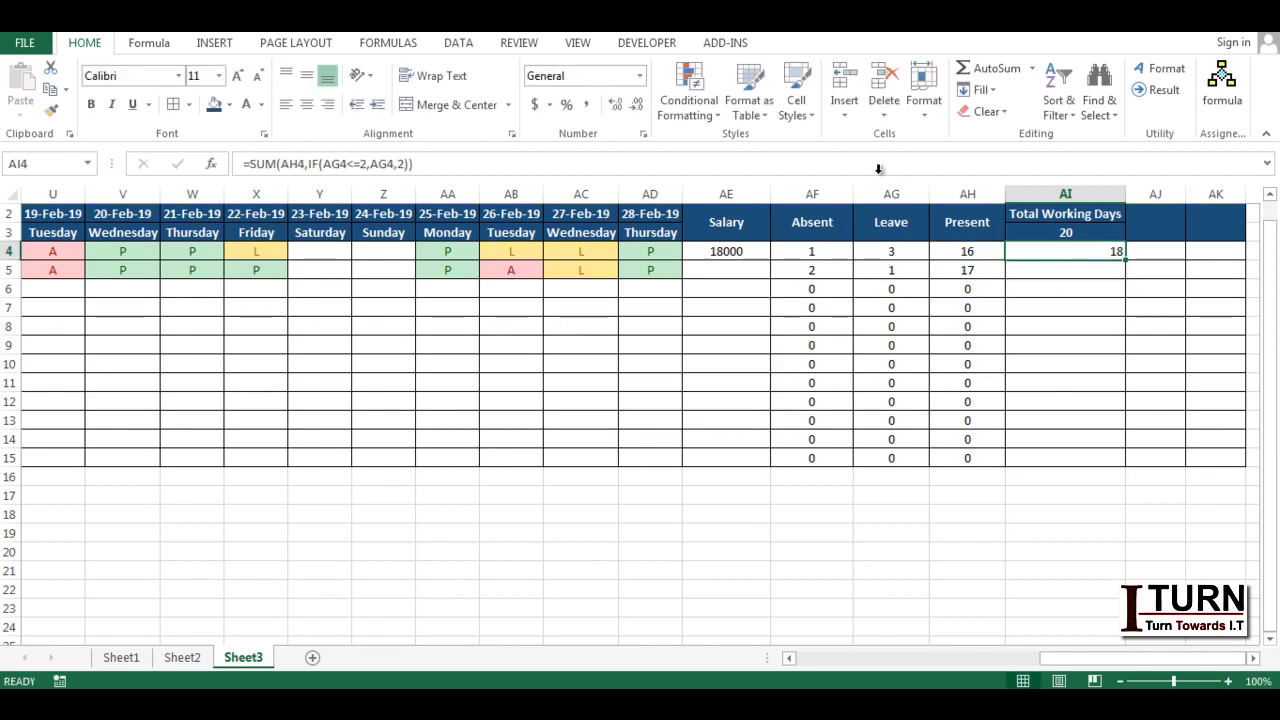
pyautogui.click(307, 104)
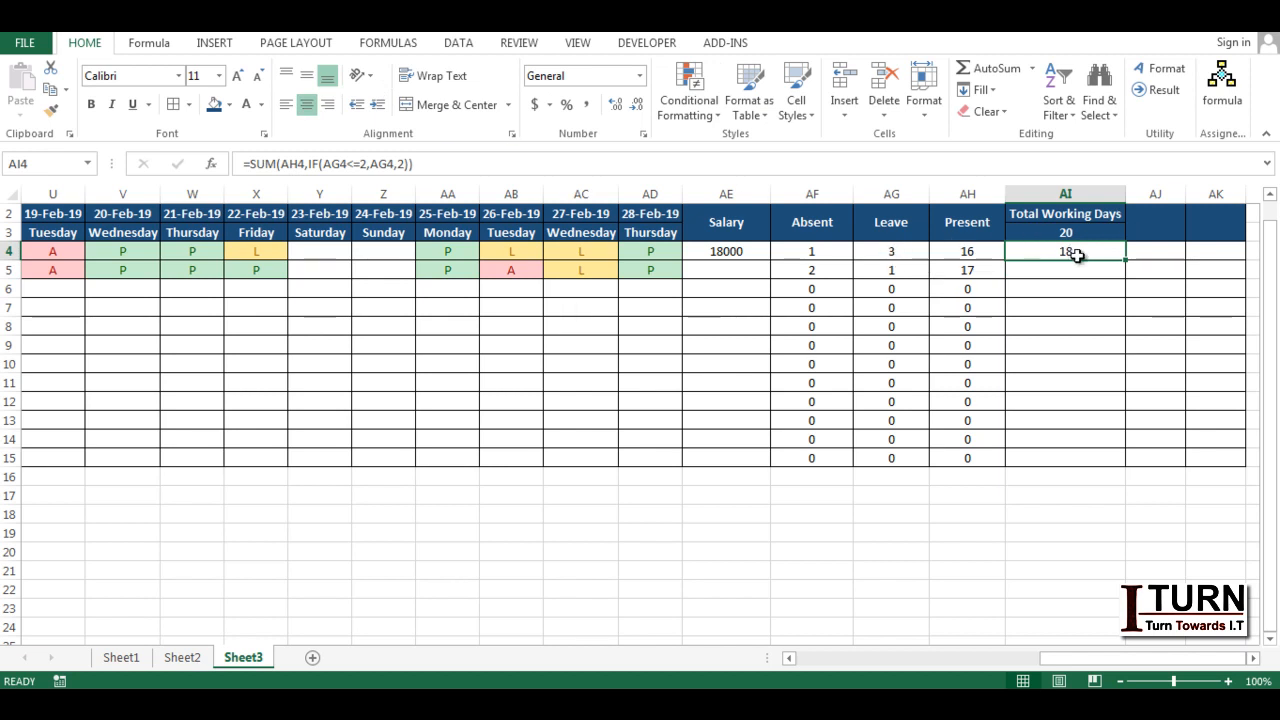
pyautogui.moveTo(1125, 263); pyautogui.dragTo(1130, 283)
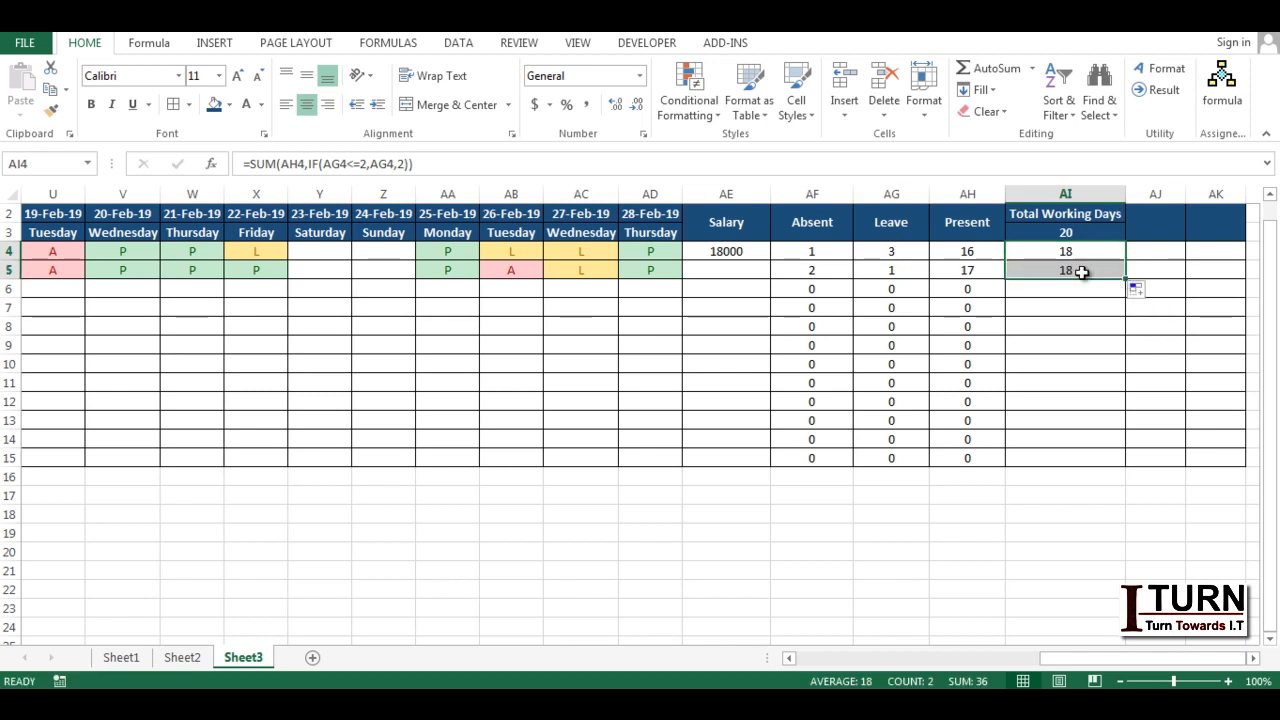
# - Change the second employee's attendance for 25-Feb-19 in AA5 to A using the dropdown list
pyautogui.click(1078, 271)
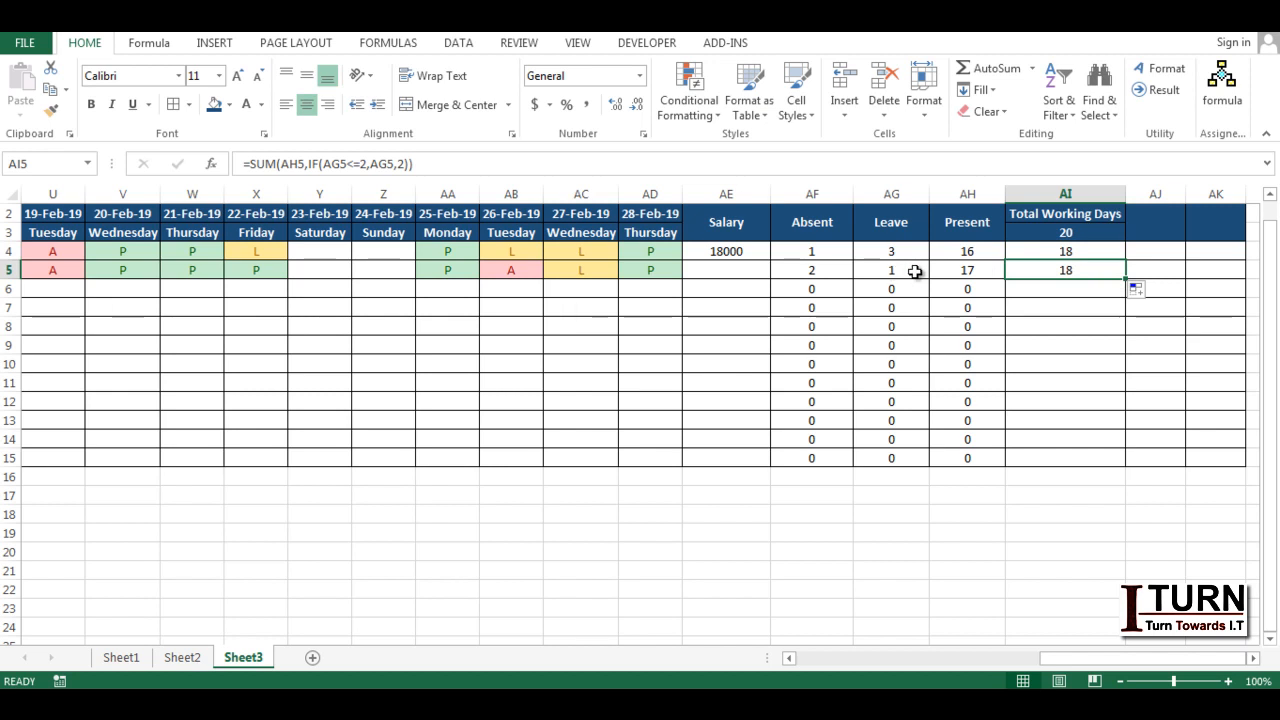
pyautogui.click(463, 269)
pyautogui.click(487, 270)
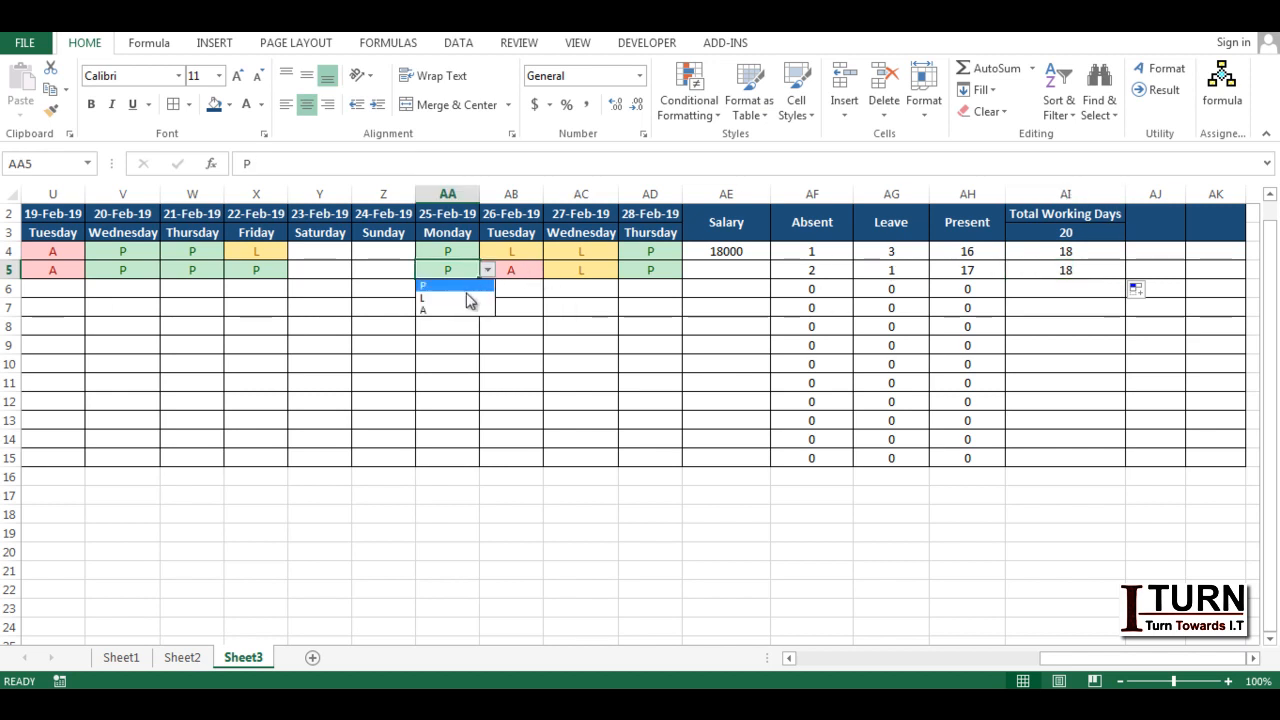
pyautogui.click(458, 310)
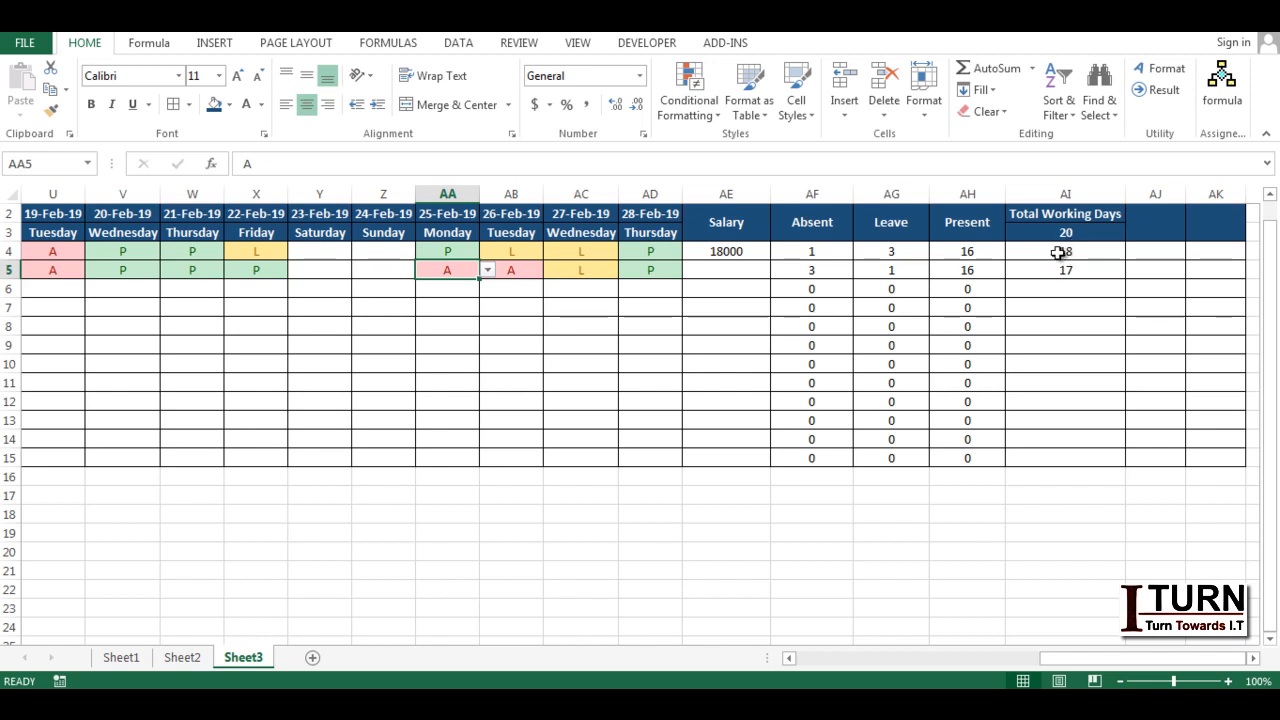
# - Fill the working-days formula from AI5 down to AI15 and widen column AJ
pyautogui.click(1101, 269)
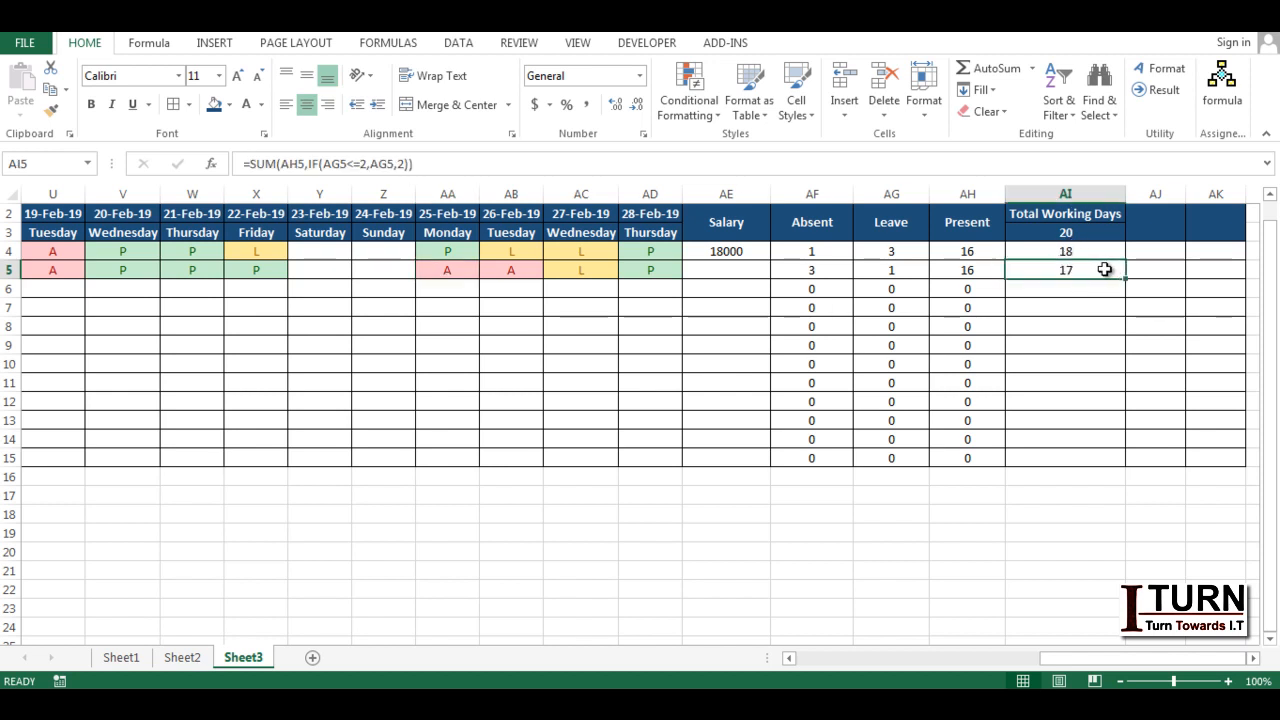
pyautogui.moveTo(1124, 278); pyautogui.dragTo(1117, 462)
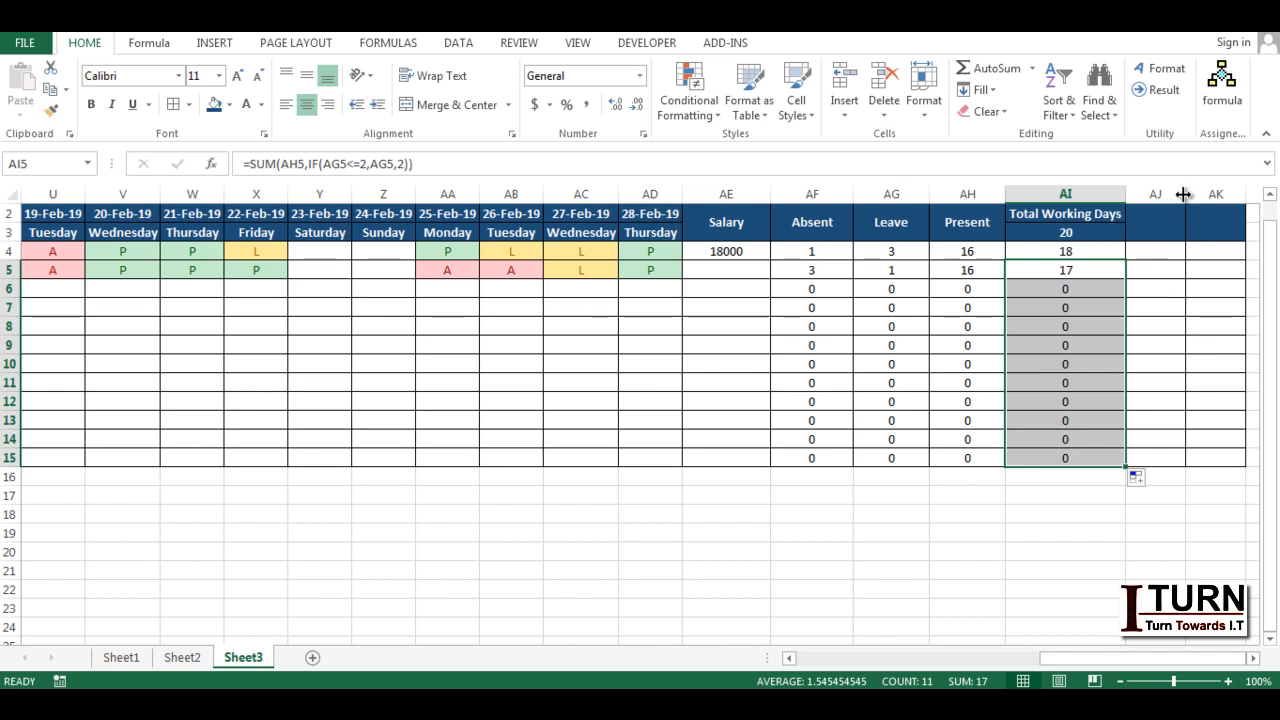
pyautogui.moveTo(1183, 195); pyautogui.dragTo(1206, 192)
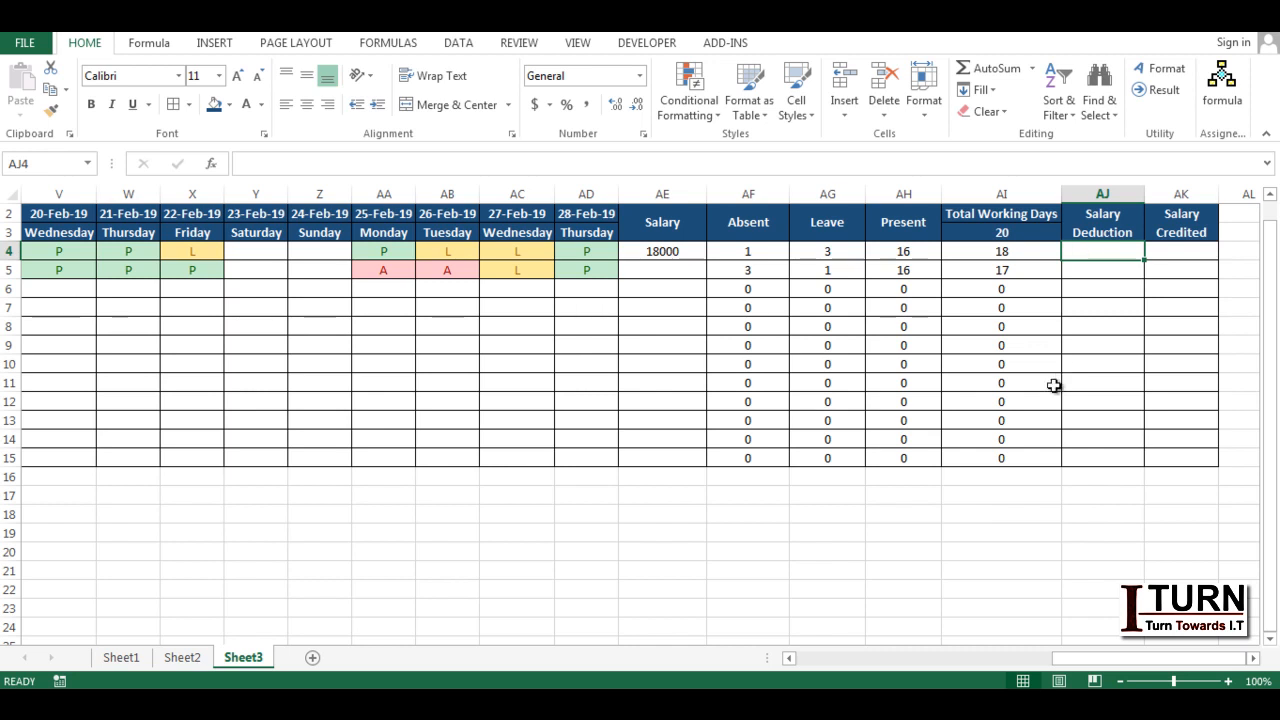
# - Enter =AE4/28 in AJ4 under Salary Deduction to calculate the first employee's daily pay
pyautogui.write('=')
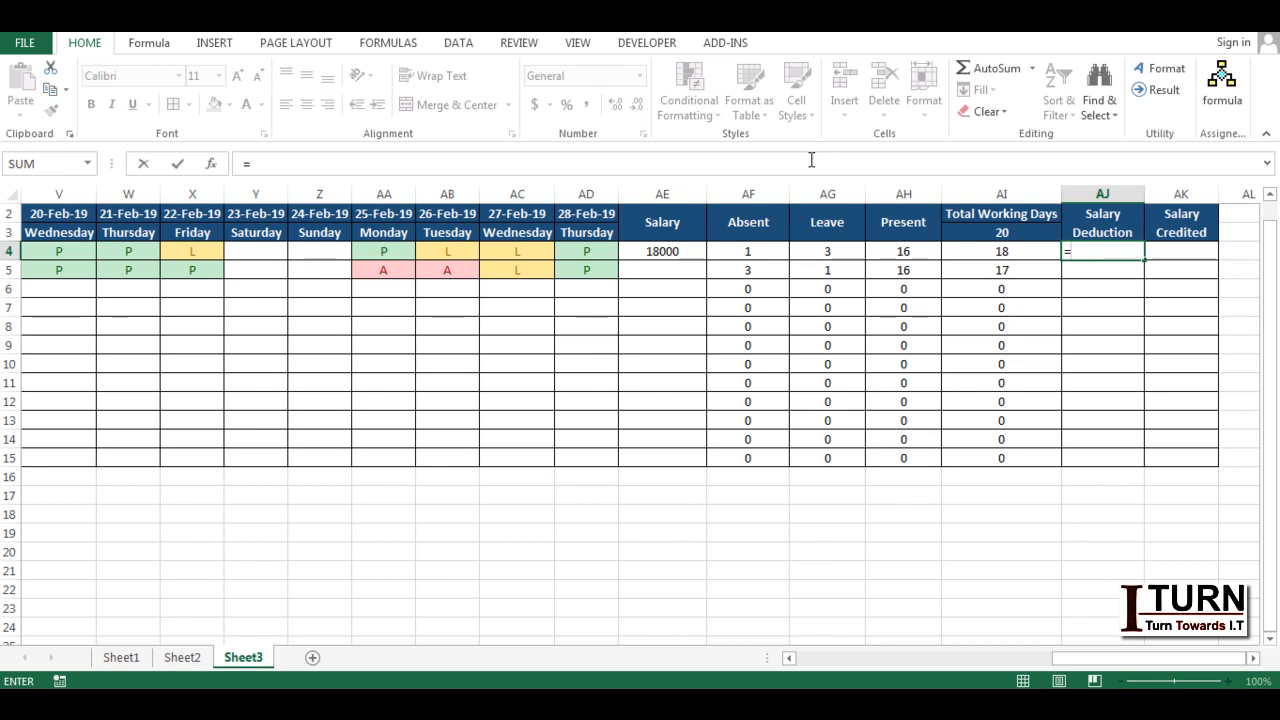
pyautogui.click(676, 251)
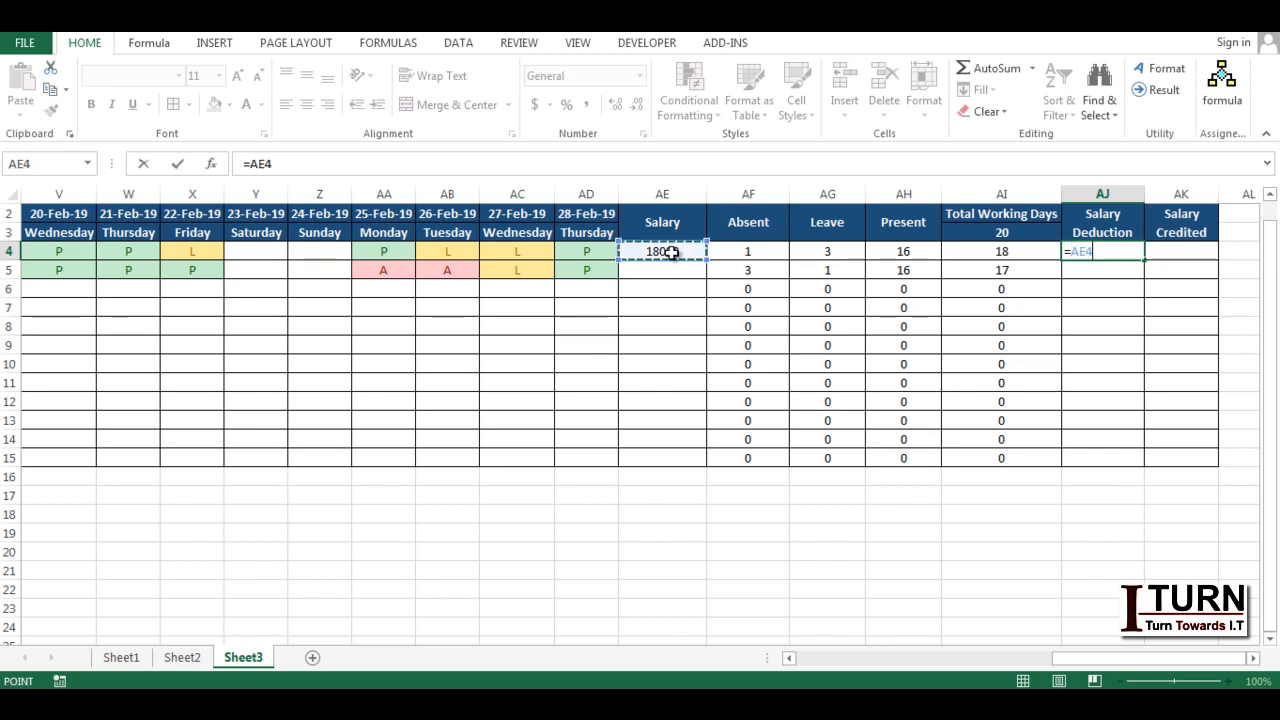
pyautogui.write('/')
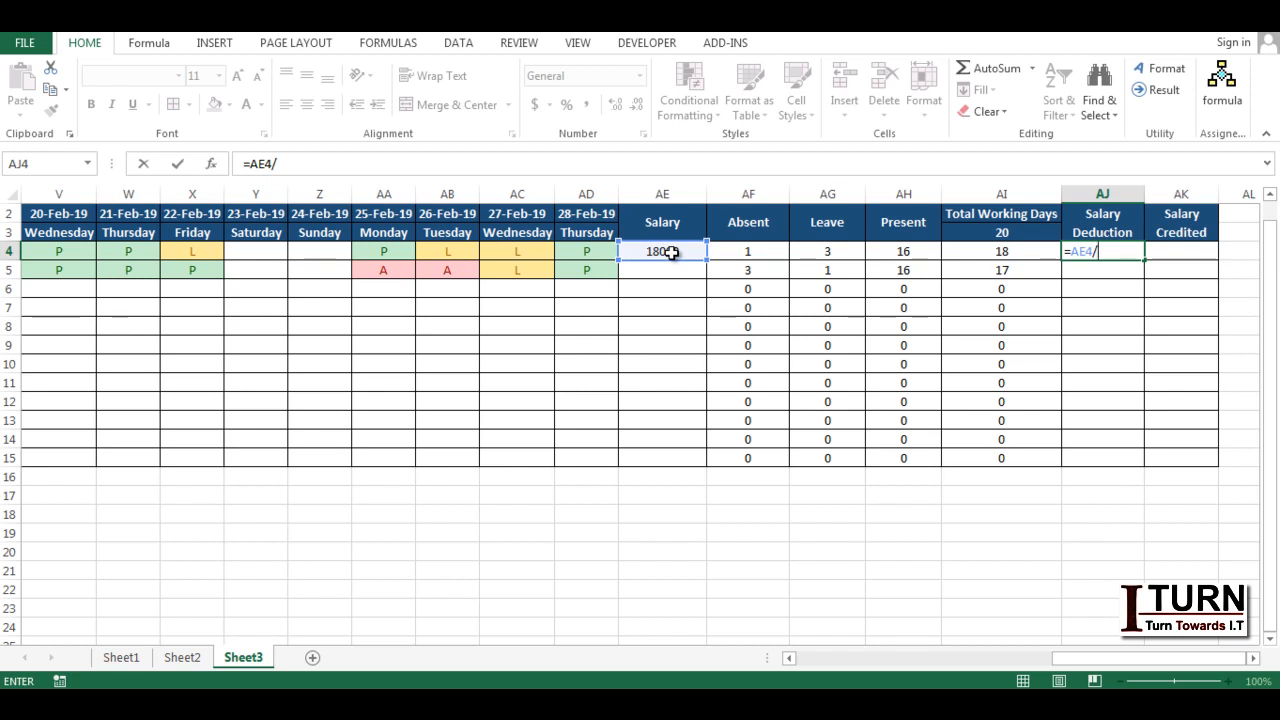
pyautogui.write('28')
pyautogui.hotkey('ctrl', 'Return')
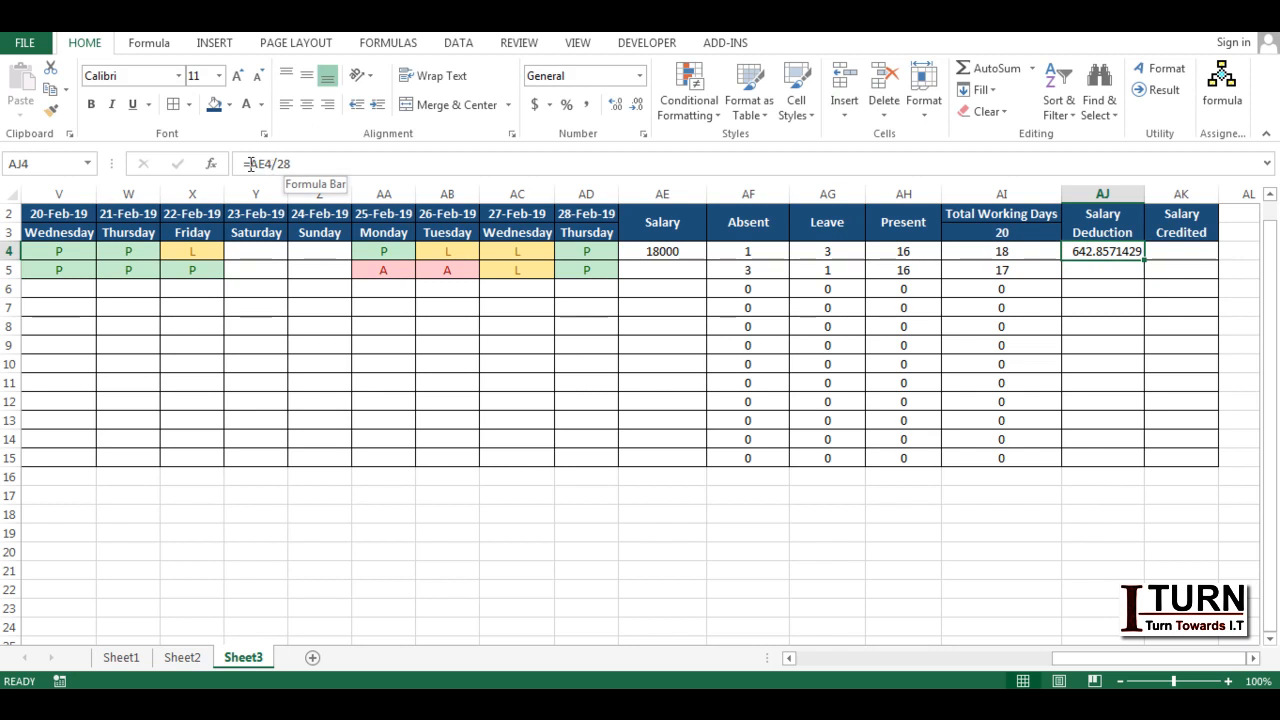
# - Round the daily pay in AJ4 to whole numbers with =ROUND(AE4/28,0) and centre the cell
pyautogui.click(250, 165)
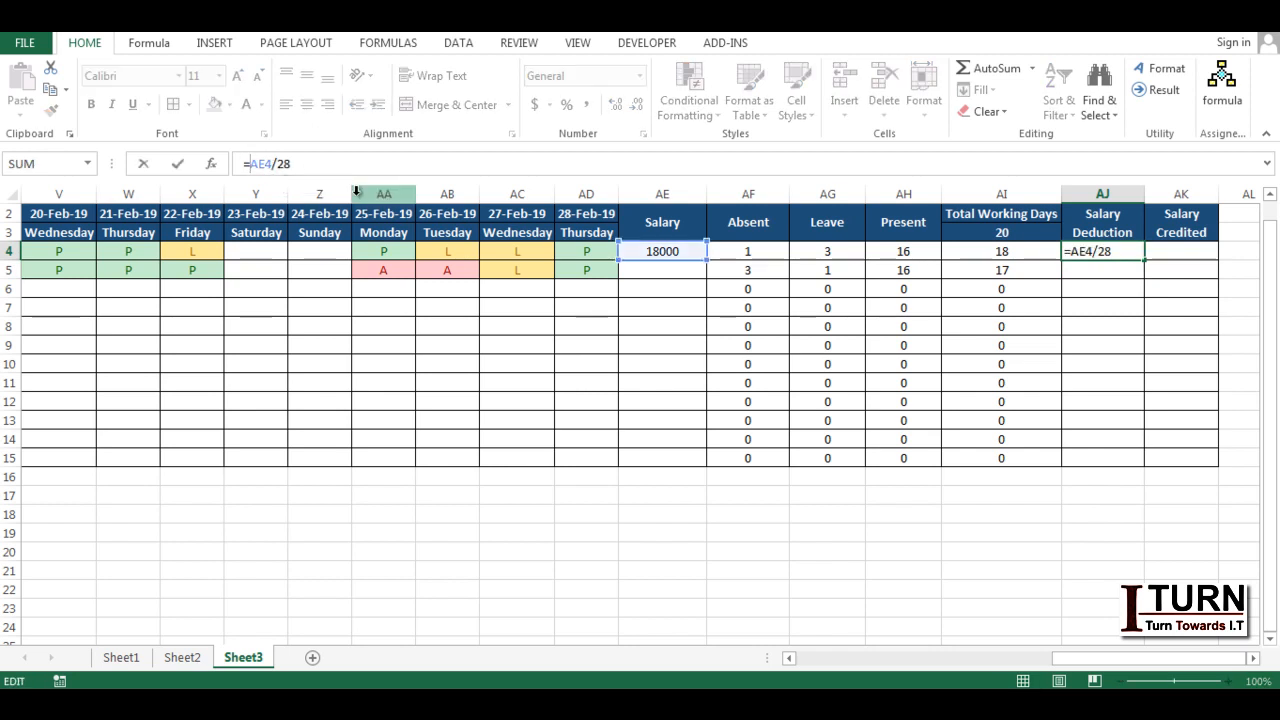
pyautogui.write('rou')
pyautogui.press('Tab')
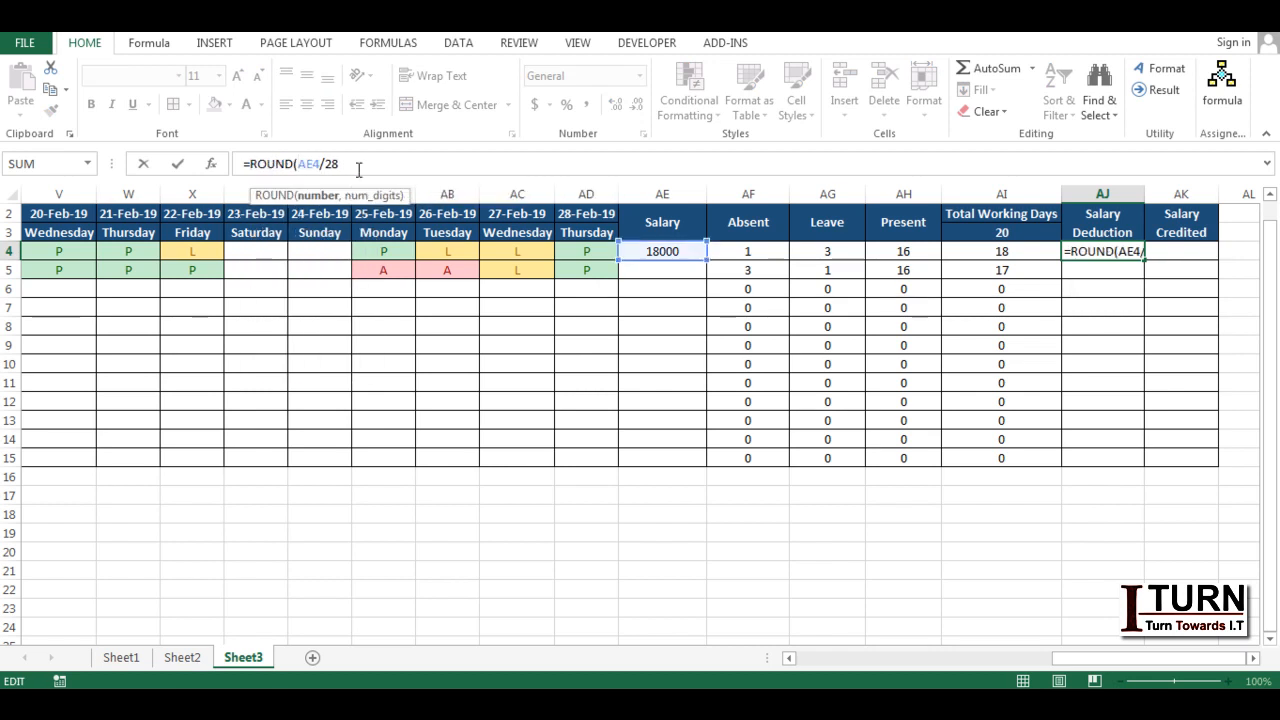
pyautogui.write(',0')
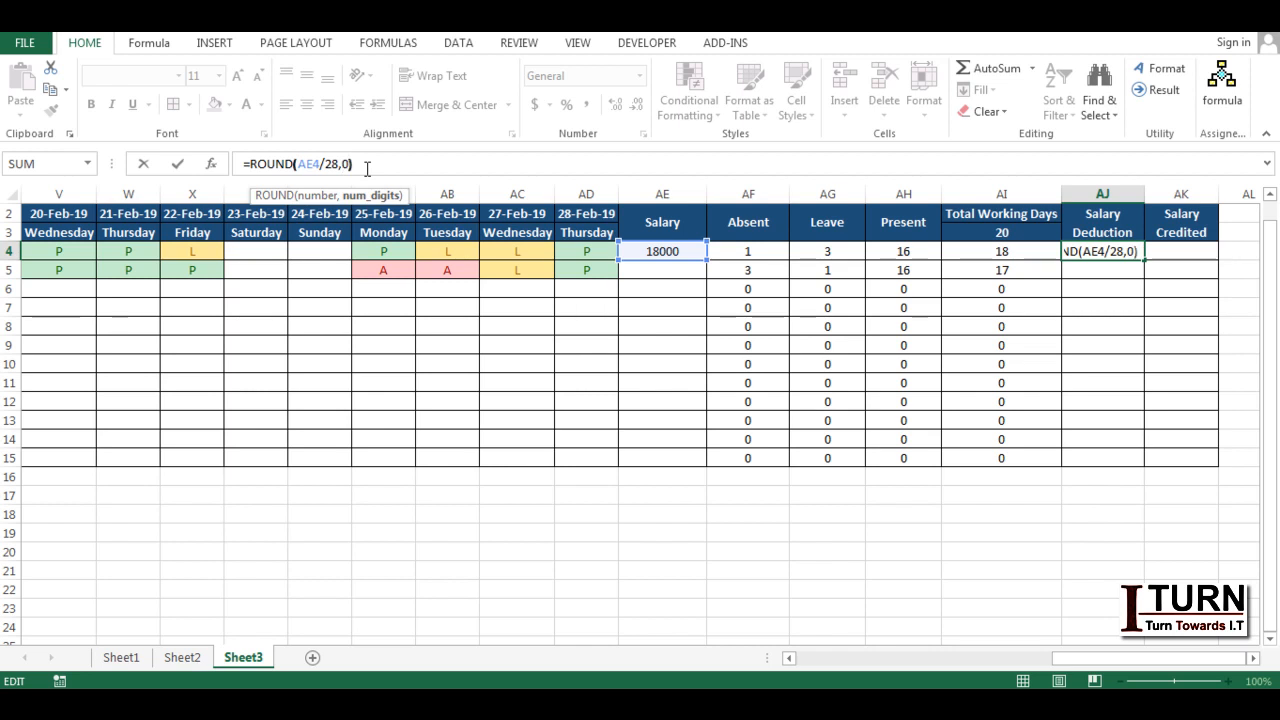
pyautogui.press('Return')
pyautogui.click(1084, 250)
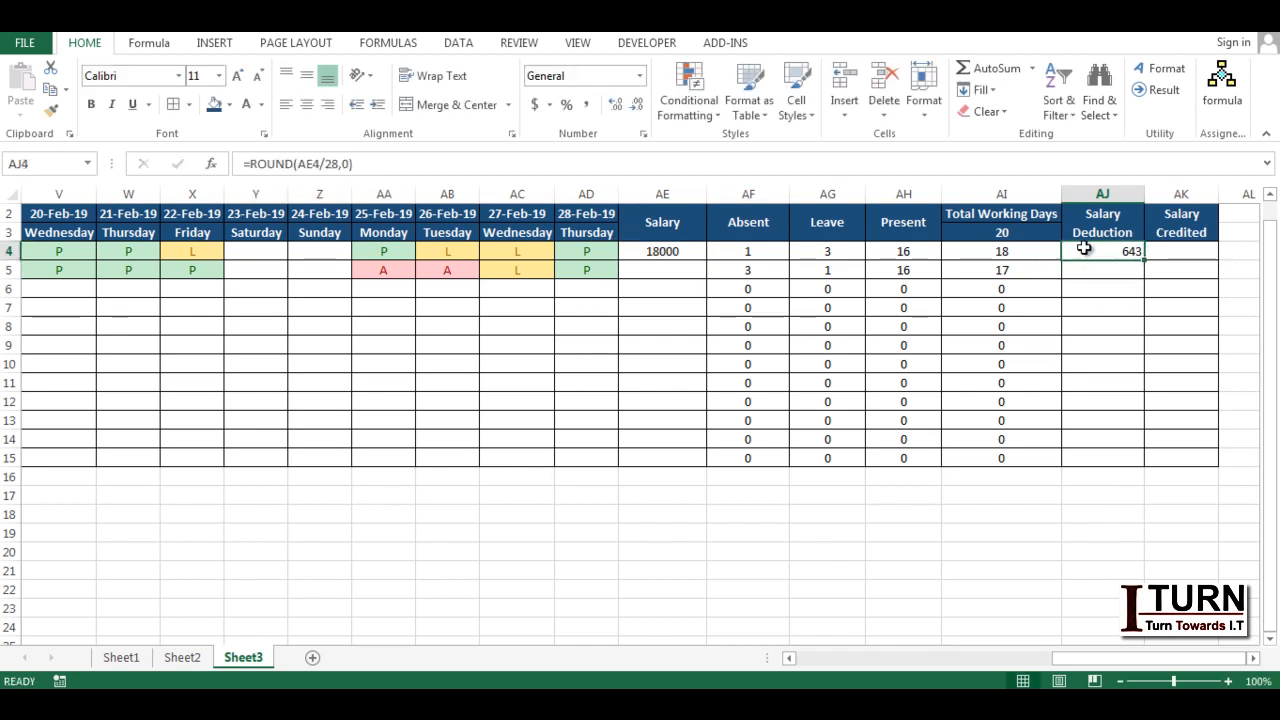
pyautogui.click(308, 106)
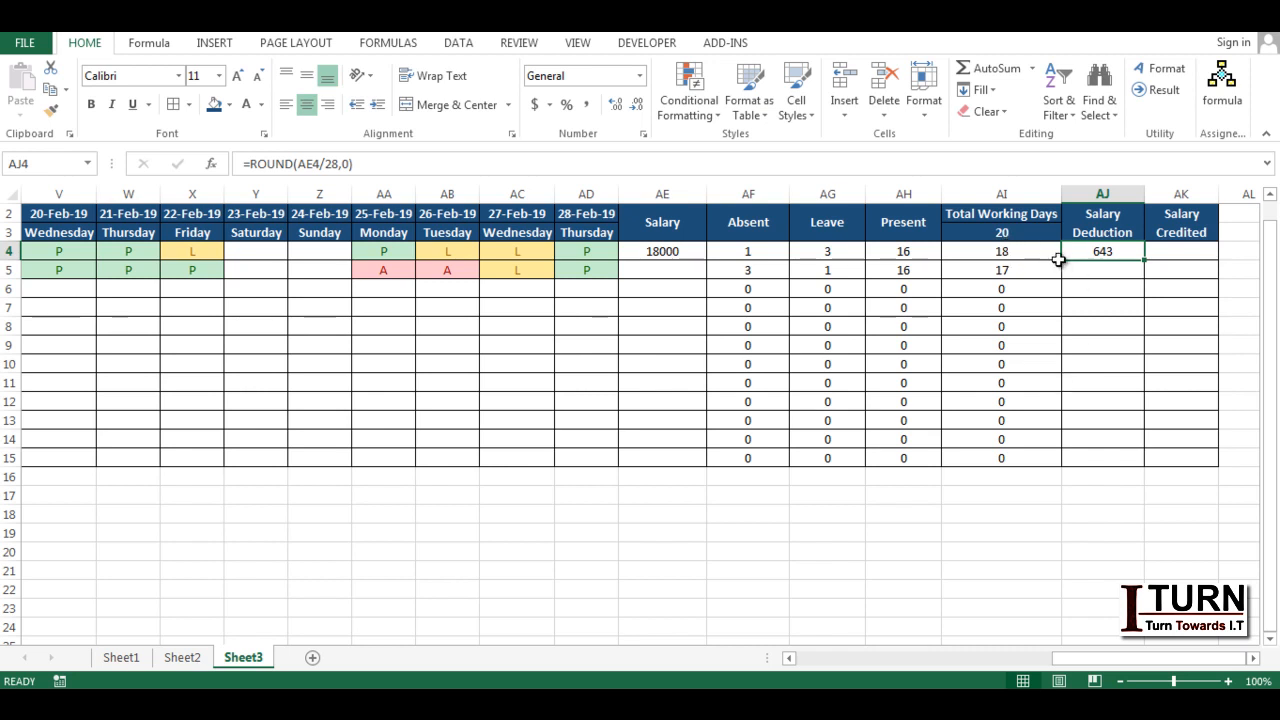
# - Extend the AJ4 deduction formula to =ROUND(AE4/28,0)*(20-AI4) and fill it down to AJ15
pyautogui.click(416, 163)
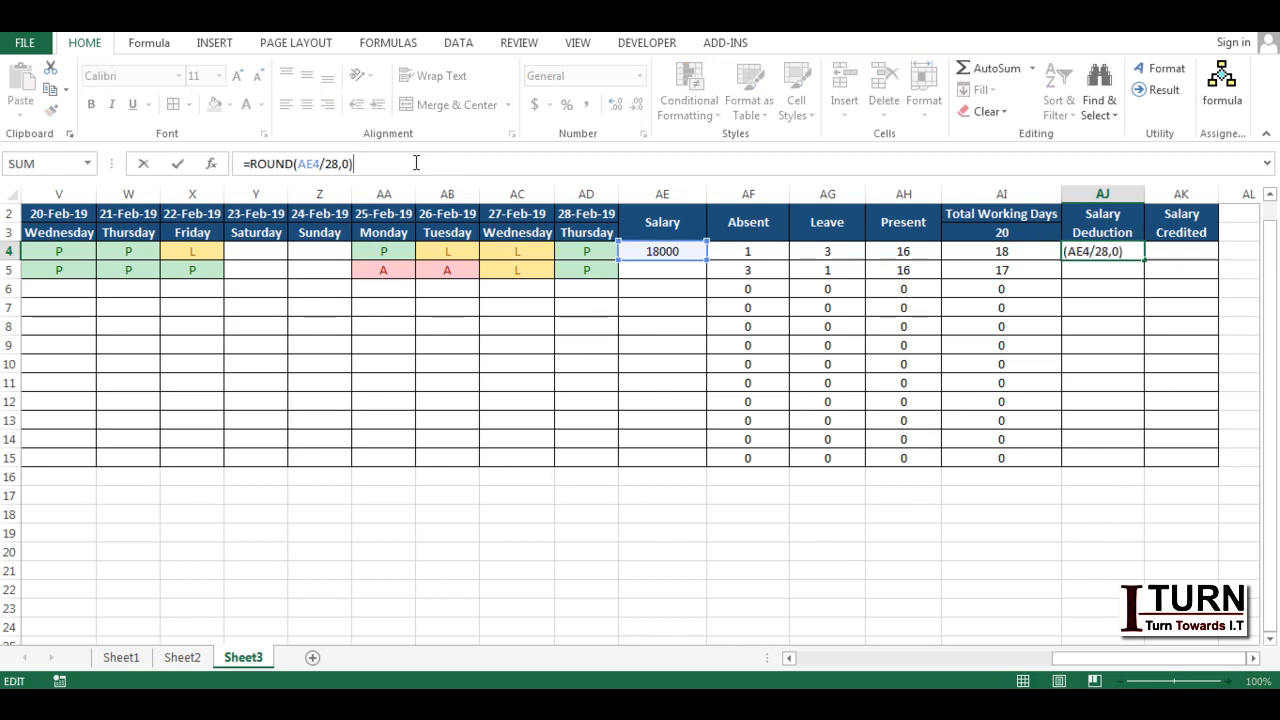
pyautogui.write('*(')
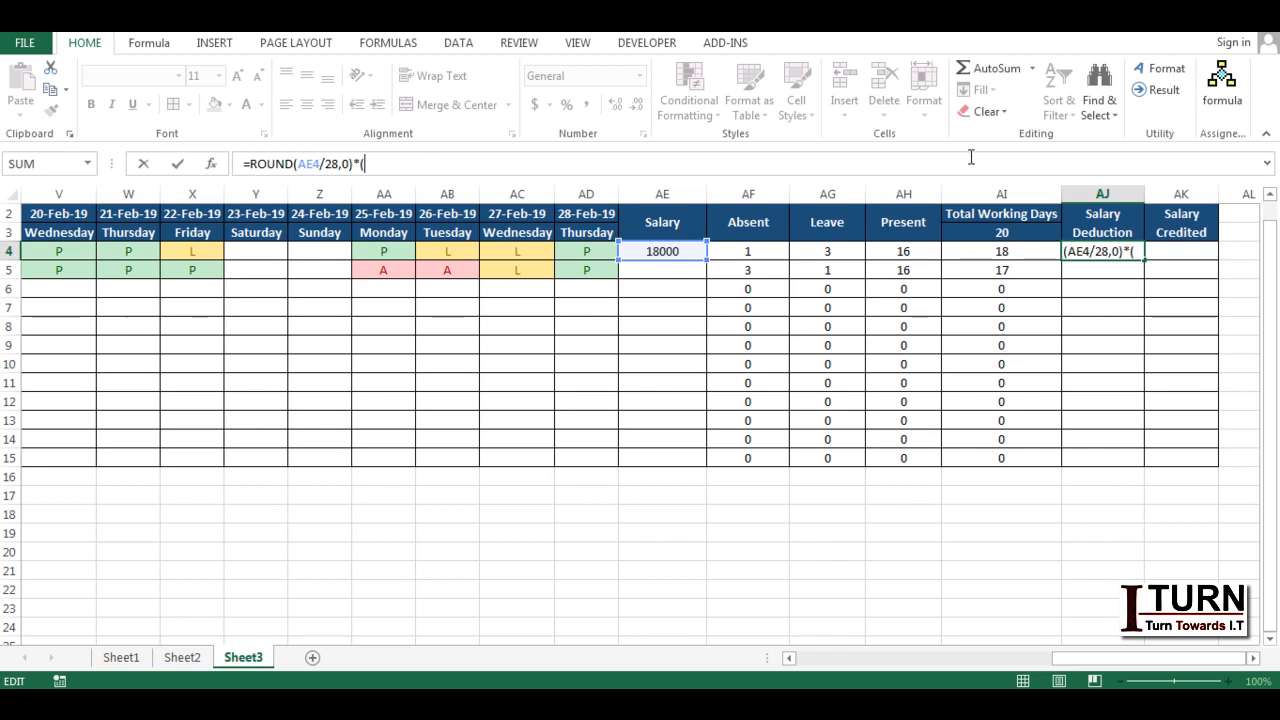
pyautogui.write('20')
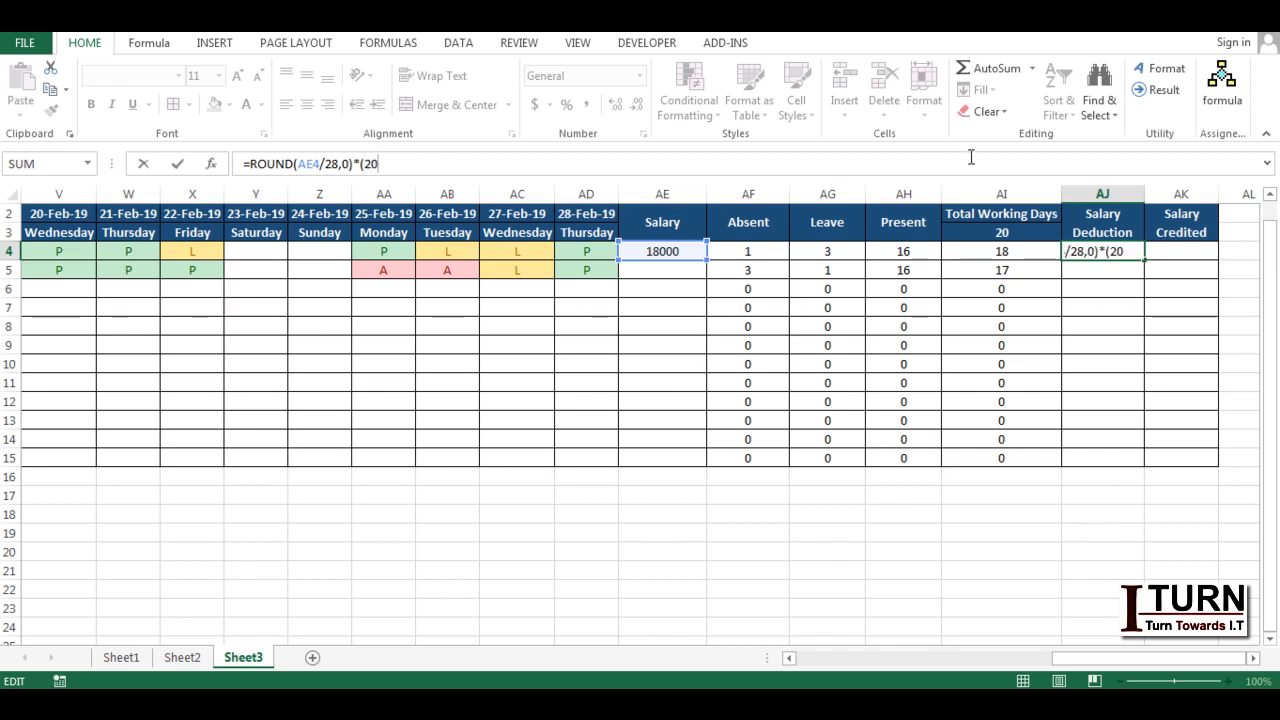
pyautogui.write('-')
pyautogui.click(989, 253)
pyautogui.write(')')
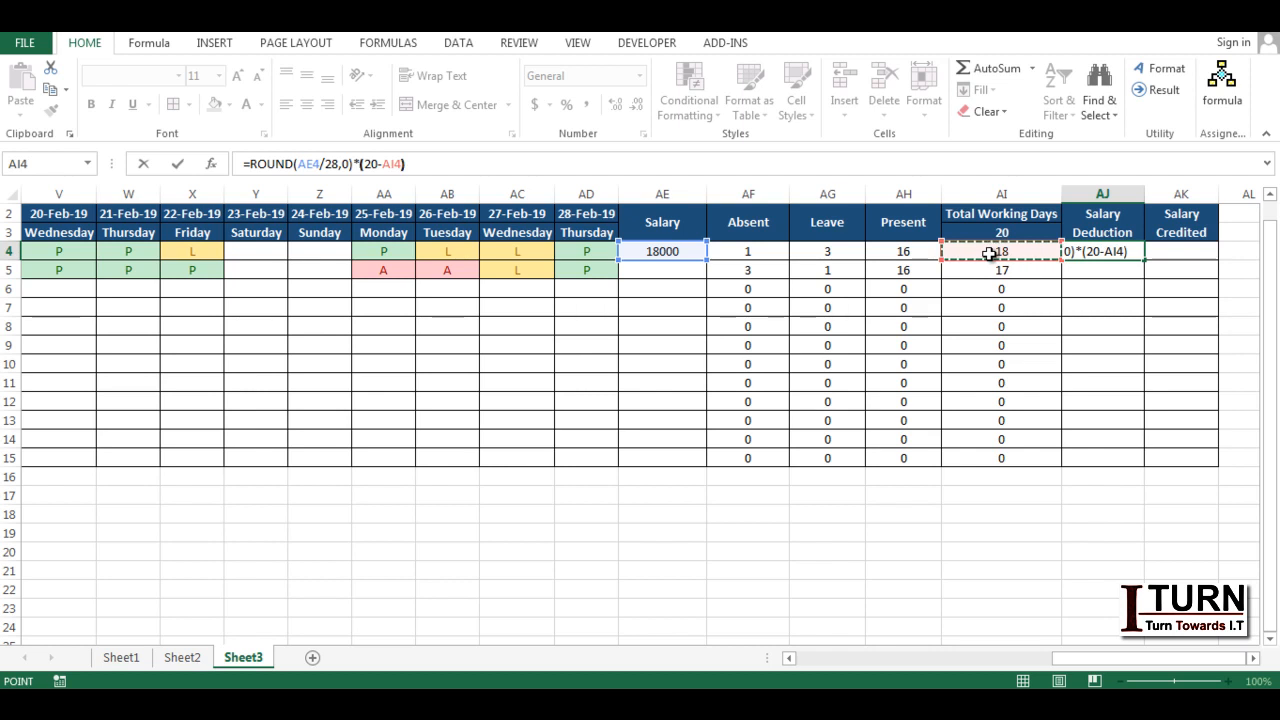
pyautogui.press('Return')
pyautogui.click(1133, 253)
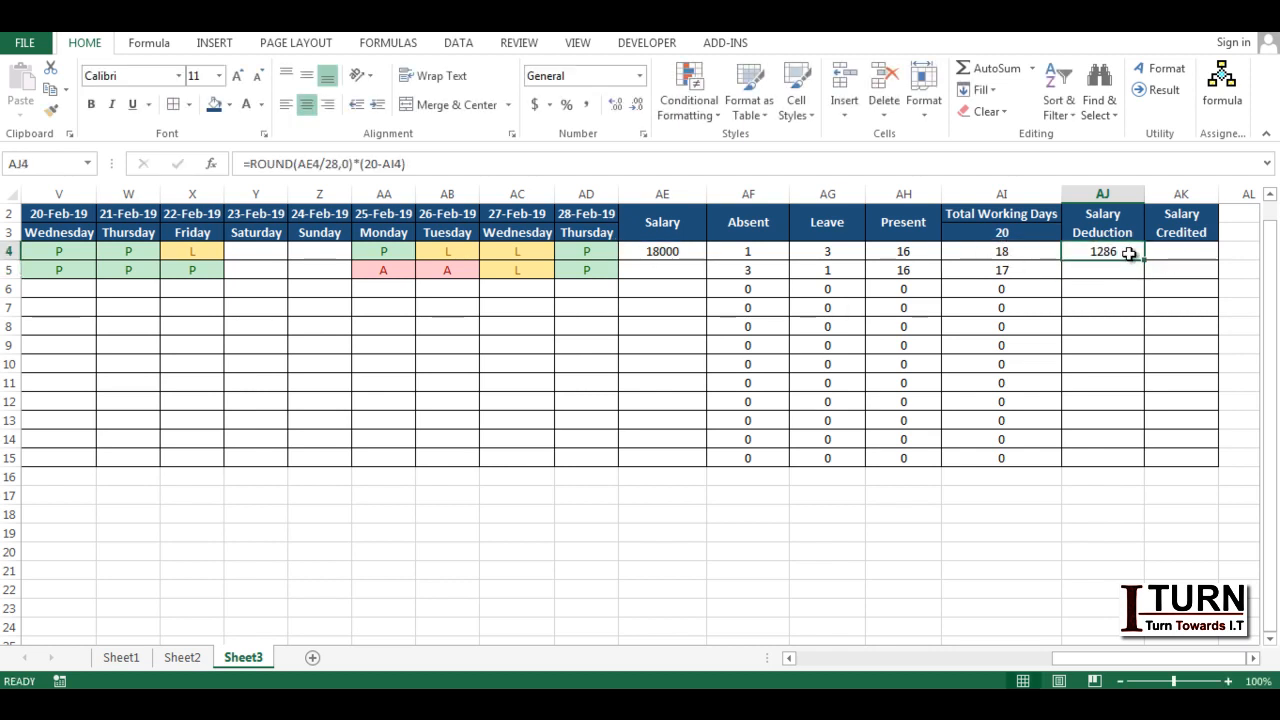
pyautogui.doubleClick(1143, 259)
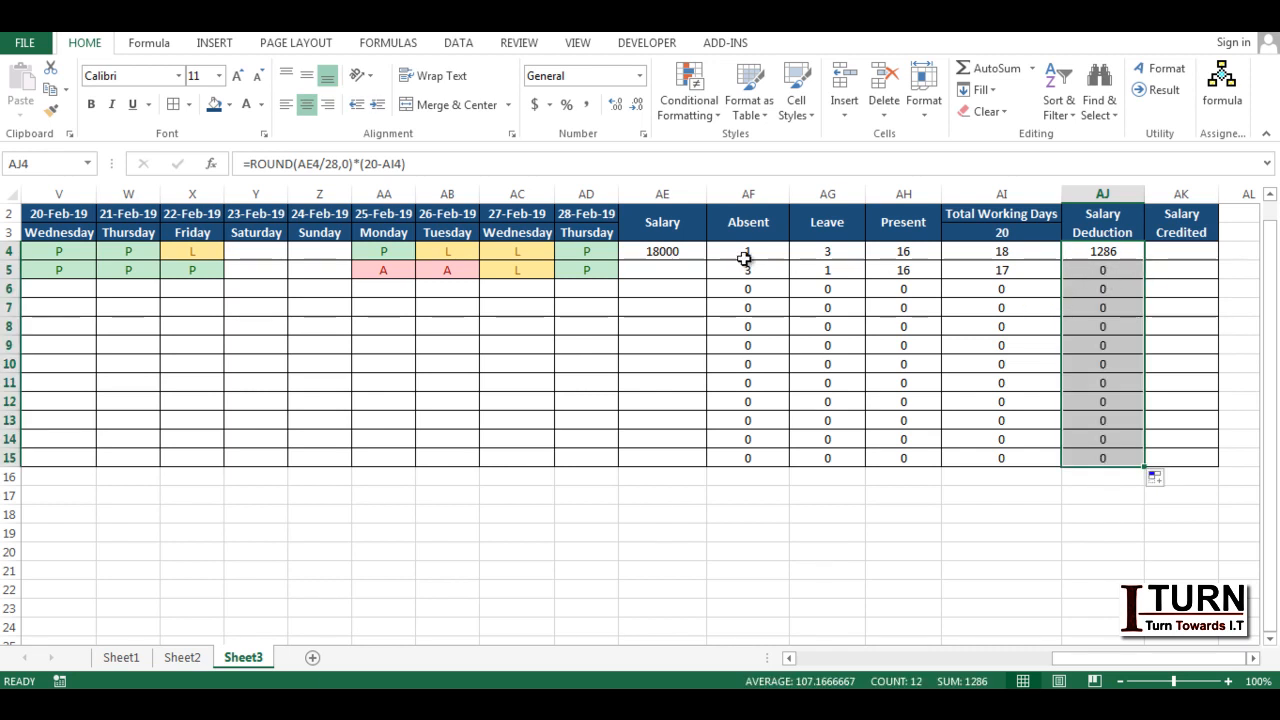
# - Enter a salary of 24000 for the second employee in AE5 and centre the cell
pyautogui.click(677, 276)
pyautogui.write('2')
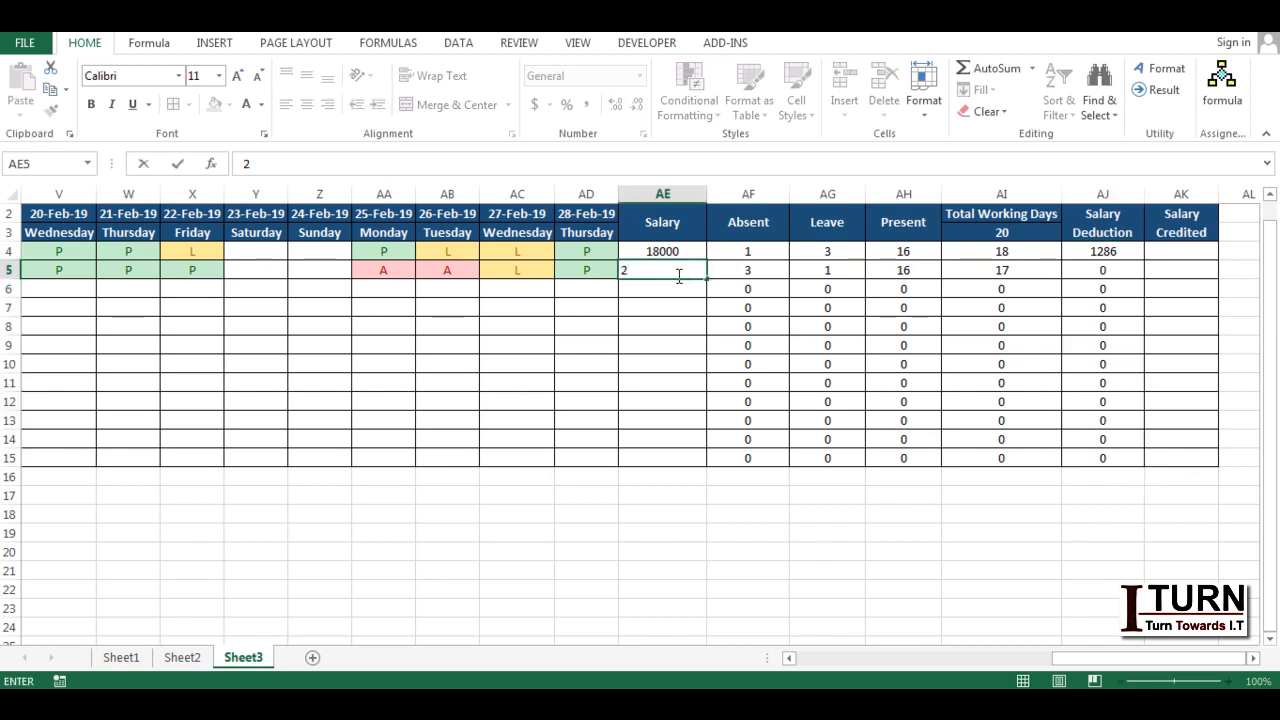
pyautogui.write('4000')
pyautogui.hotkey('ctrl', 'Return')
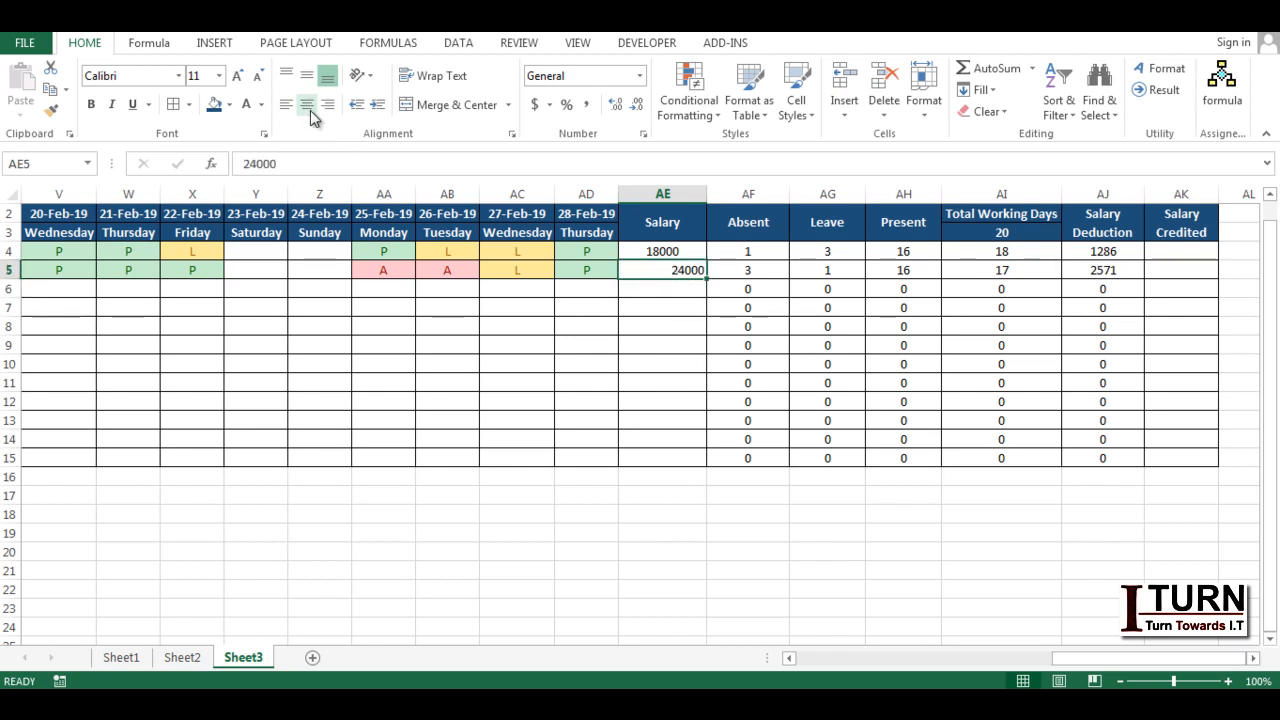
pyautogui.click(306, 104)
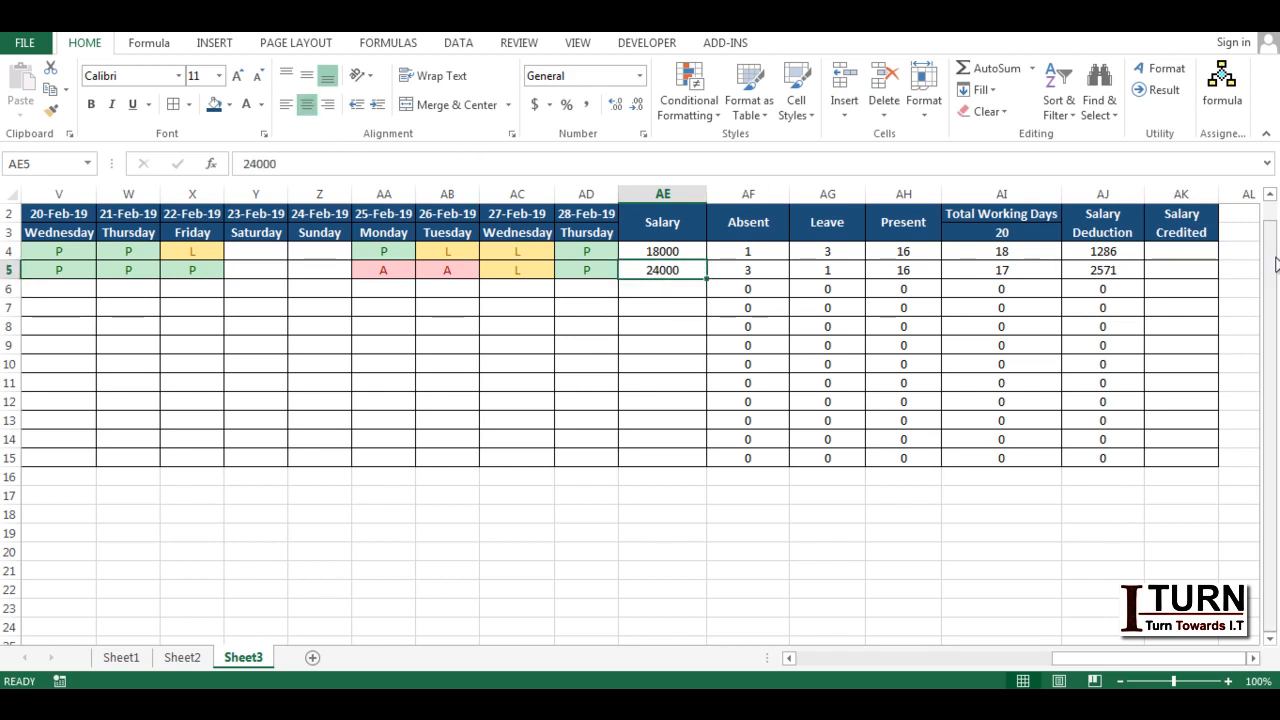
pyautogui.click(1125, 264)
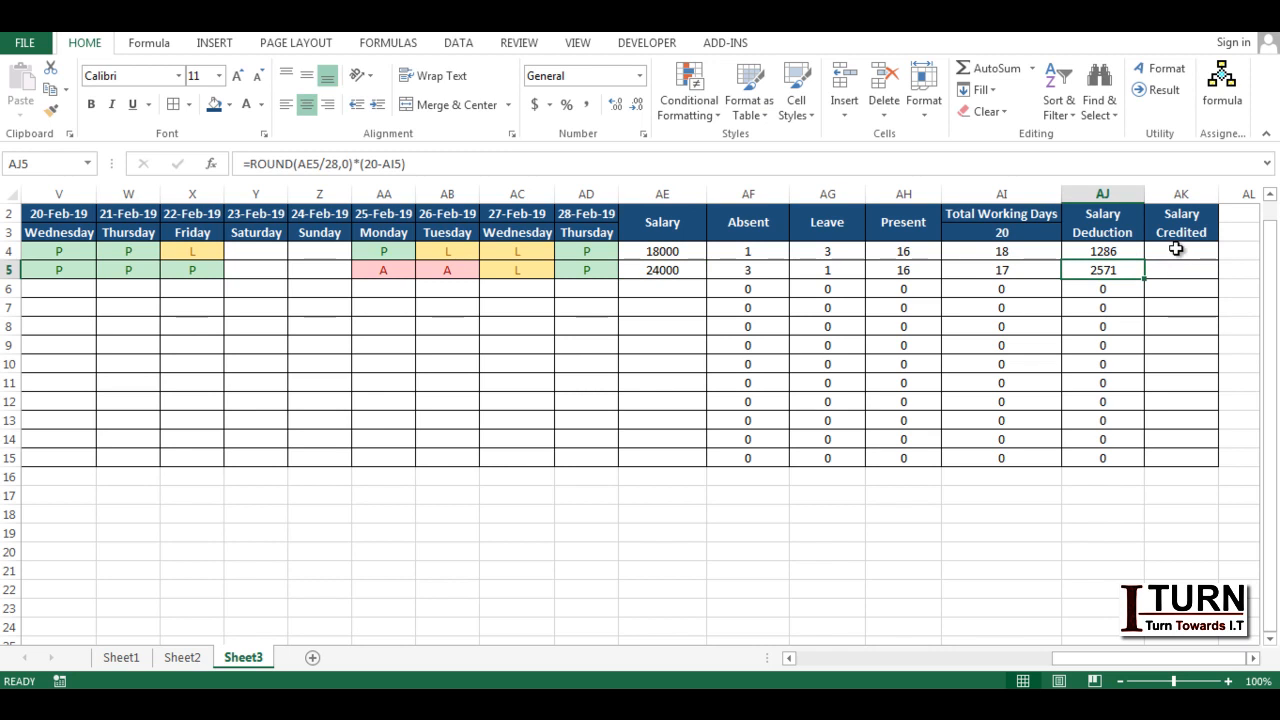
# - Enter =AE4-AJ4 in AK4 under Salary Credited to subtract the first employee's deduction from the salary
pyautogui.click(1177, 250)
pyautogui.write('=')
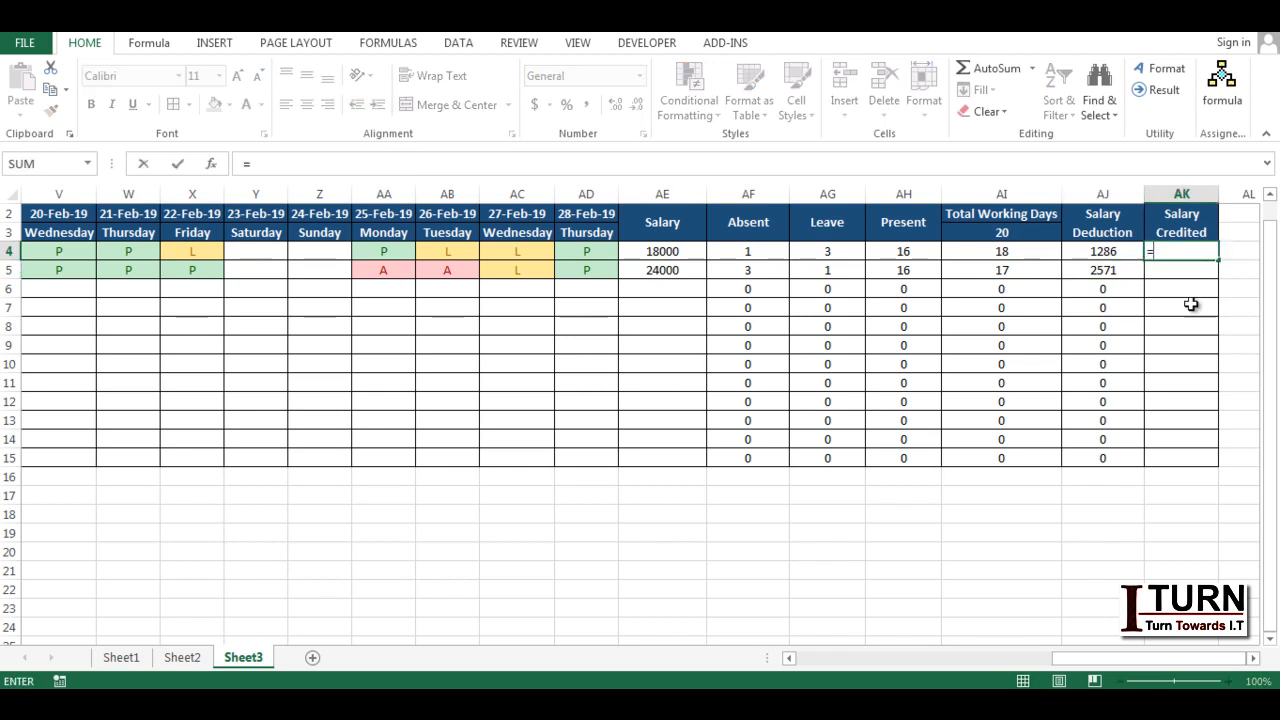
pyautogui.click(660, 252)
pyautogui.write('-')
pyautogui.click(1096, 252)
pyautogui.press('Return')
# - Centre the salary credited value in AK4 and fill its formula down to AK15
pyautogui.click(1180, 255)
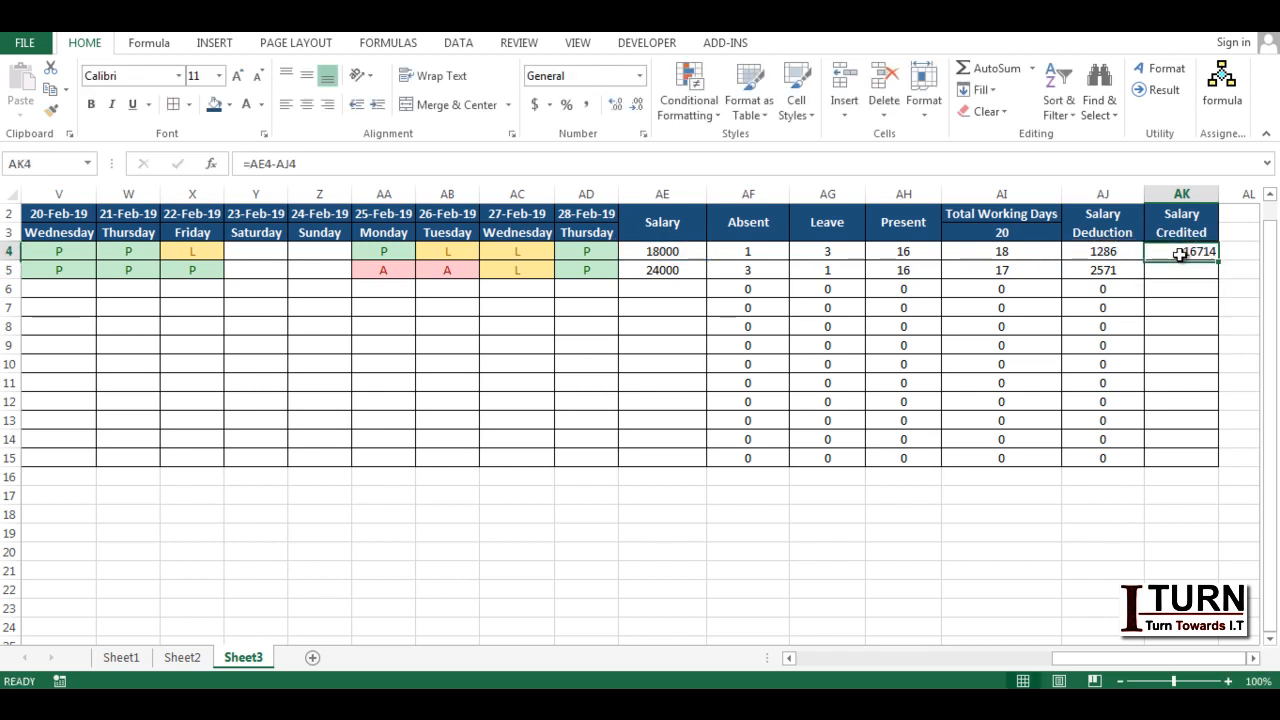
pyautogui.click(308, 105)
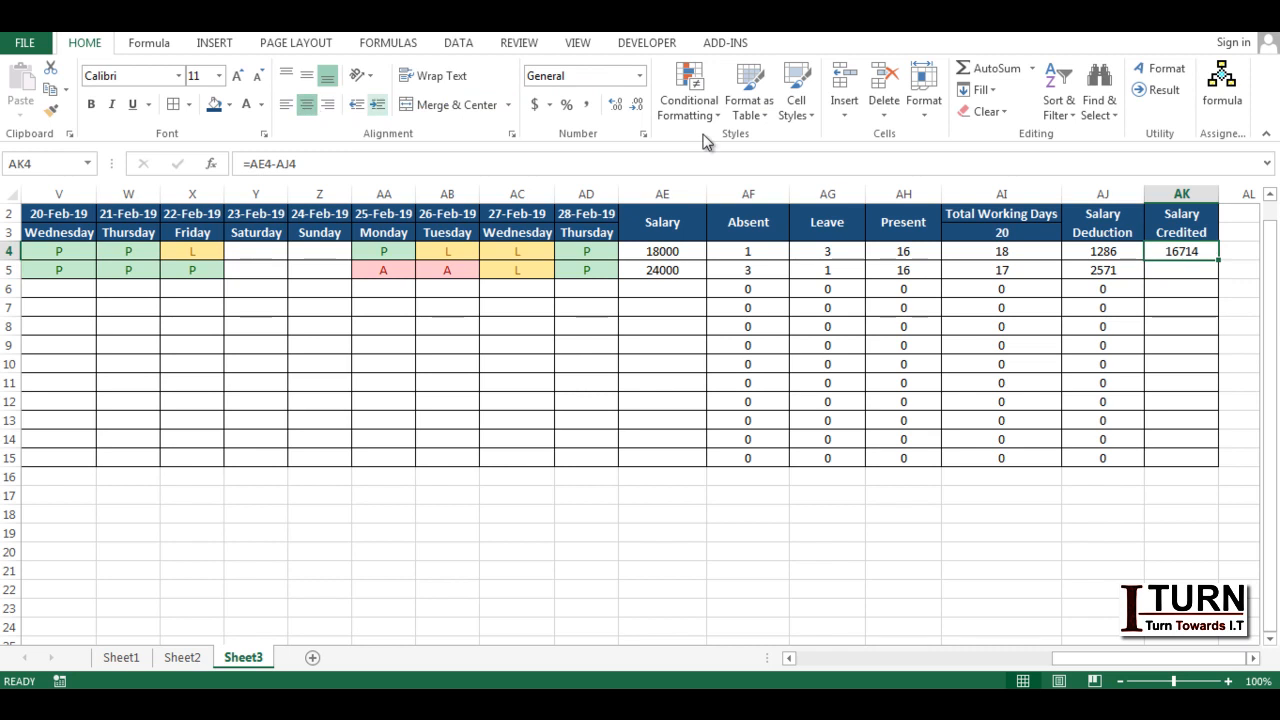
pyautogui.doubleClick(1219, 260)
# - Freeze panes at C4 to lock the header rows and the Name and Employee ID columns
pyautogui.click(1090, 300)
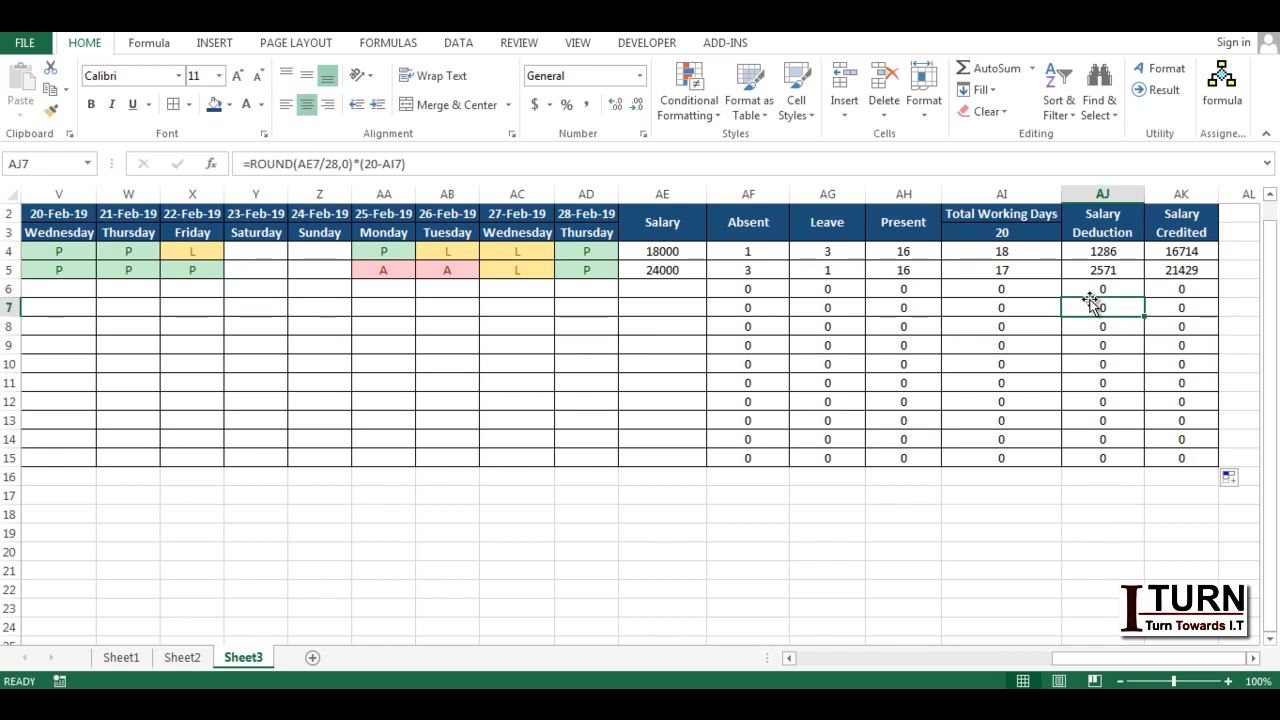
pyautogui.press('Left')
pyautogui.press('Left')
pyautogui.press('Left')
pyautogui.press('Left')
pyautogui.press('Left')
pyautogui.press('Left')
pyautogui.press('Left')
pyautogui.press('Left')
pyautogui.press('Left')
pyautogui.press('Left')
pyautogui.press('Left')
pyautogui.press('Left')
pyautogui.press('Left')
pyautogui.press('Left')
pyautogui.press('Left')
pyautogui.press('Left')
pyautogui.press('Left')
pyautogui.press('Left')
pyautogui.press('Left')
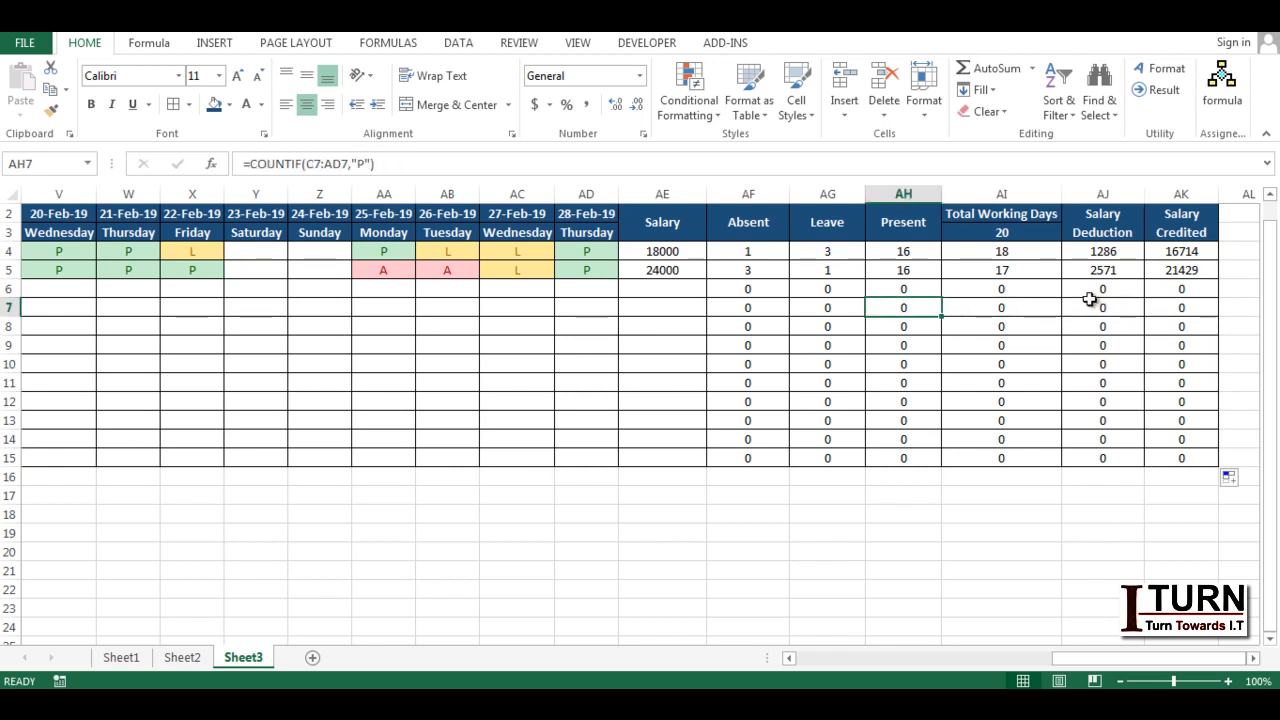
pyautogui.press('Left')
pyautogui.press('Left')
pyautogui.press('Left')
pyautogui.press('Left')
pyautogui.press('Left')
pyautogui.press('Left')
pyautogui.press('Left')
pyautogui.press('Left')
pyautogui.press('Left')
pyautogui.press('Left')
pyautogui.press('Left')
pyautogui.press('Left')
pyautogui.press('Left')
pyautogui.press('Left')
pyautogui.press('Left')
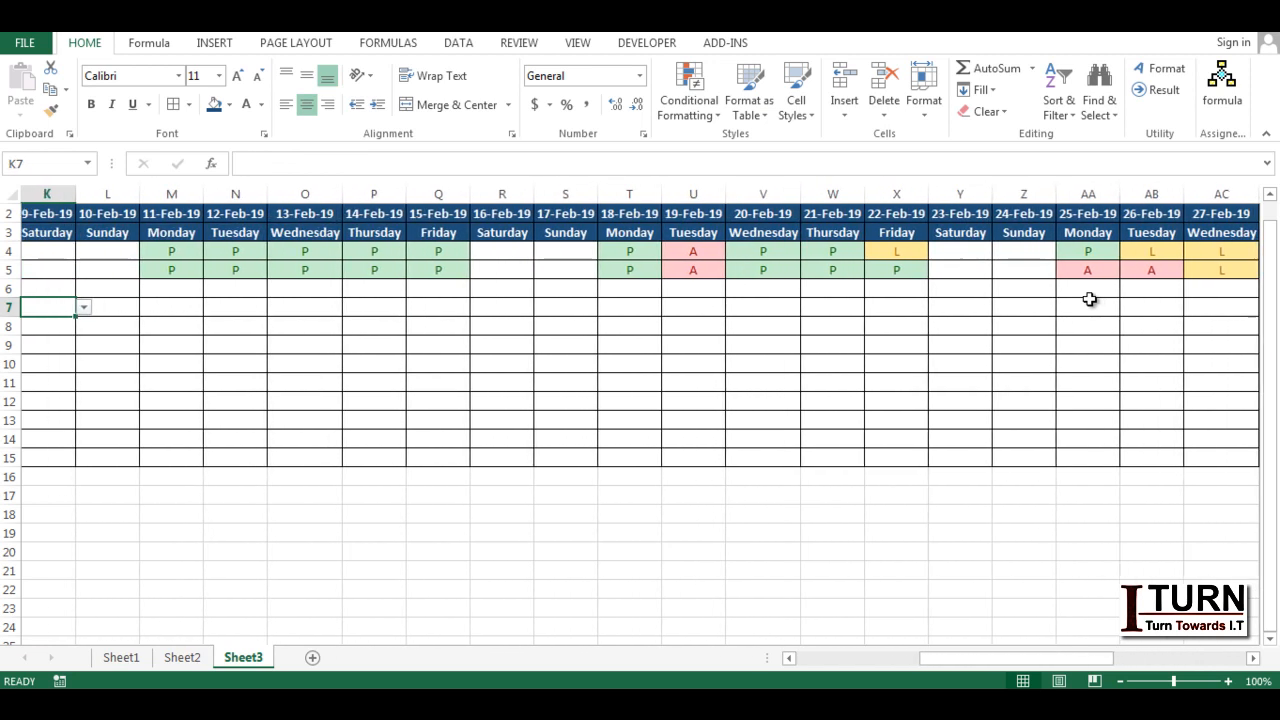
pyautogui.press('Left')
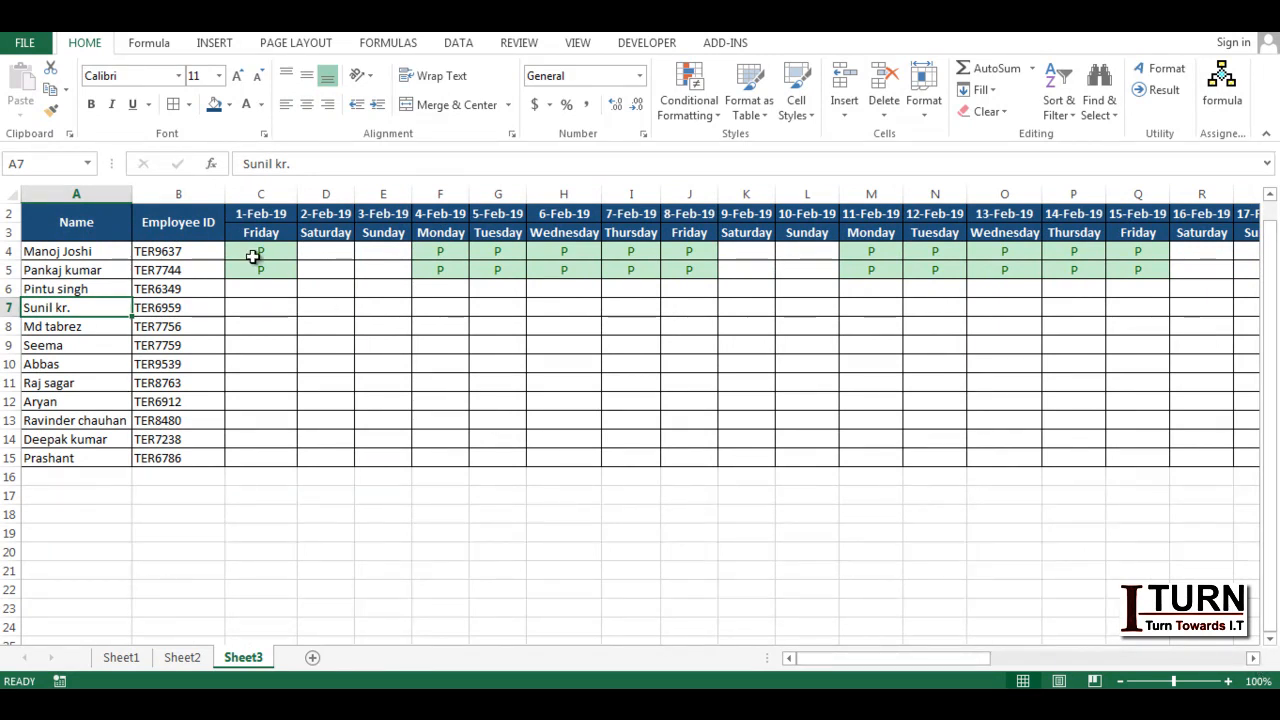
pyautogui.click(254, 254)
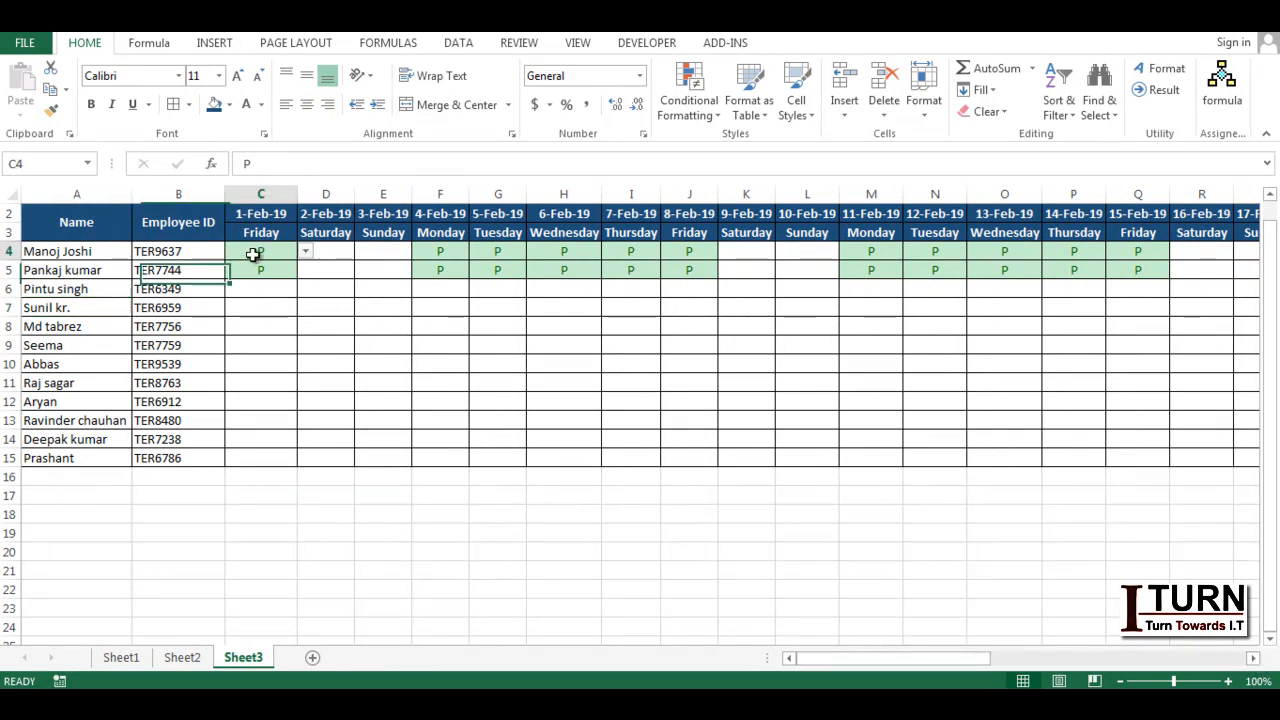
pyautogui.click(580, 45)
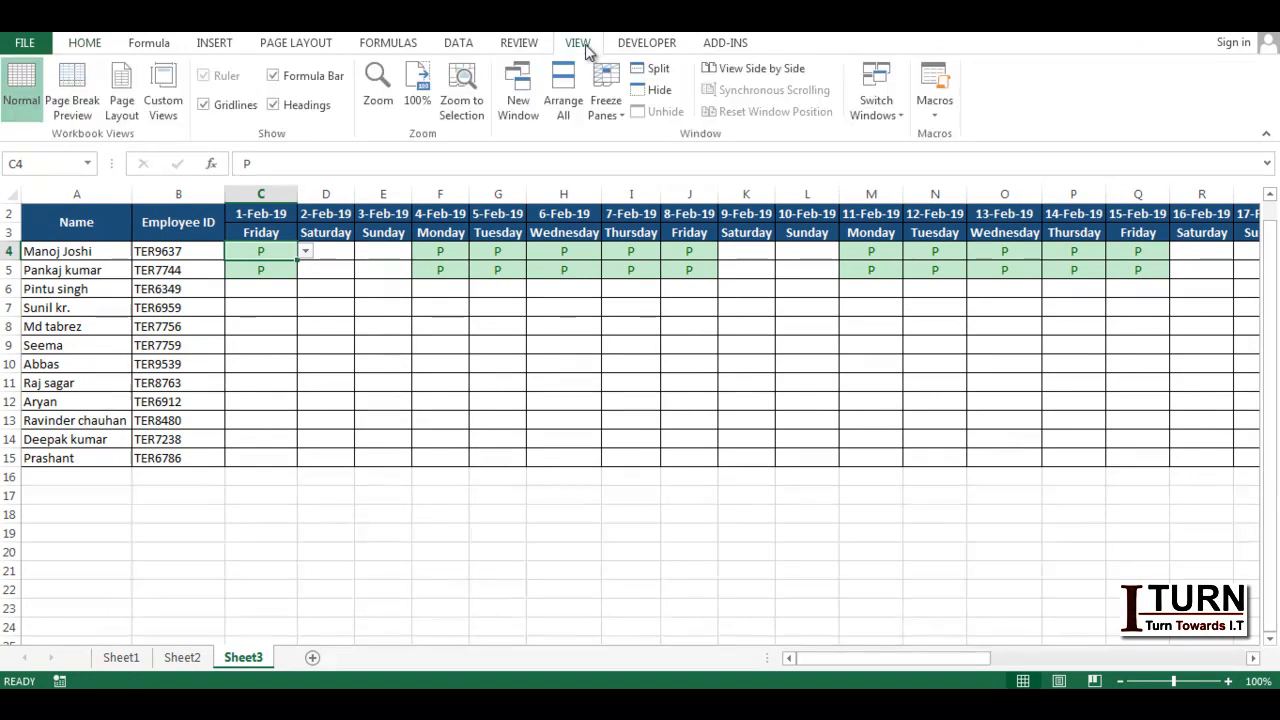
pyautogui.click(607, 115)
pyautogui.click(633, 137)
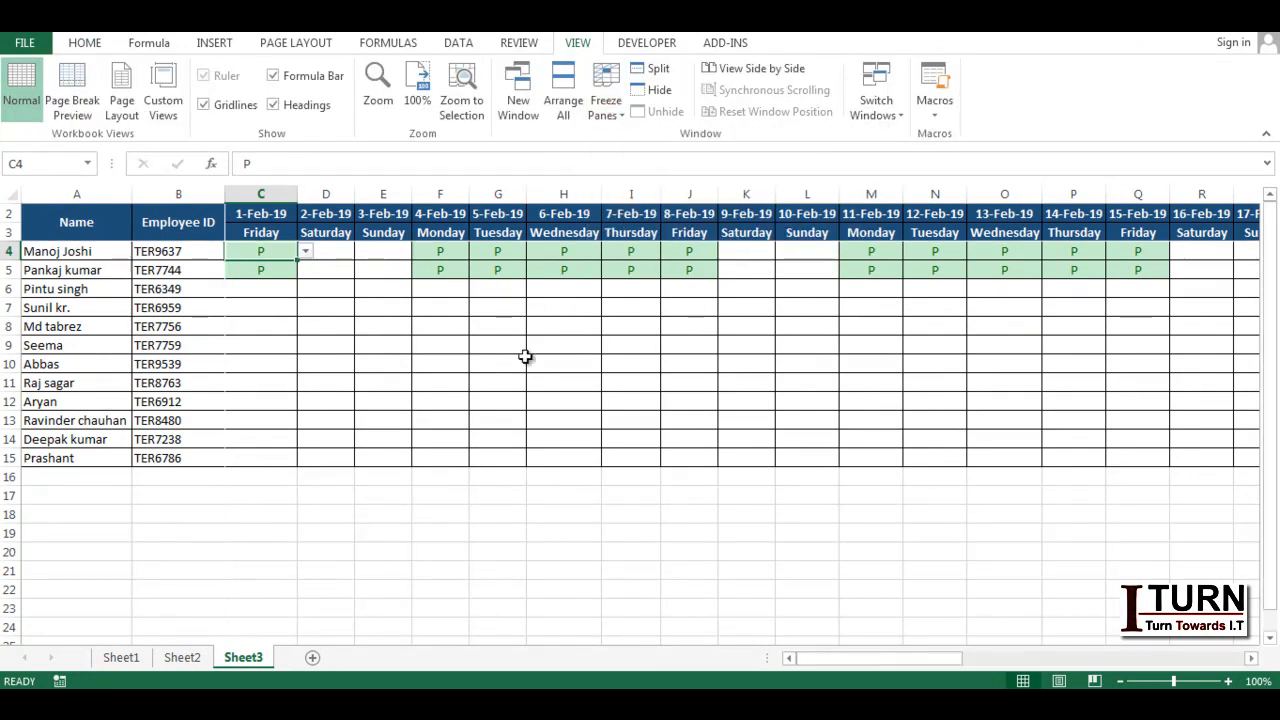
# - Examine how the frozen headers and employee columns behave across the dates and salary columns and down the rows
pyautogui.press('Right')
pyautogui.press('Right')
pyautogui.press('Right')
pyautogui.press('Right')
pyautogui.press('Right')
pyautogui.press('Right')
pyautogui.press('Right')
pyautogui.press('Right')
pyautogui.press('Right')
pyautogui.press('Right')
pyautogui.press('Right')
pyautogui.press('Right')
pyautogui.press('Right')
pyautogui.press('Right')
pyautogui.press('Right')
pyautogui.press('Right')
pyautogui.press('Right')
pyautogui.press('Right')
pyautogui.press('Right')
pyautogui.press('Right')
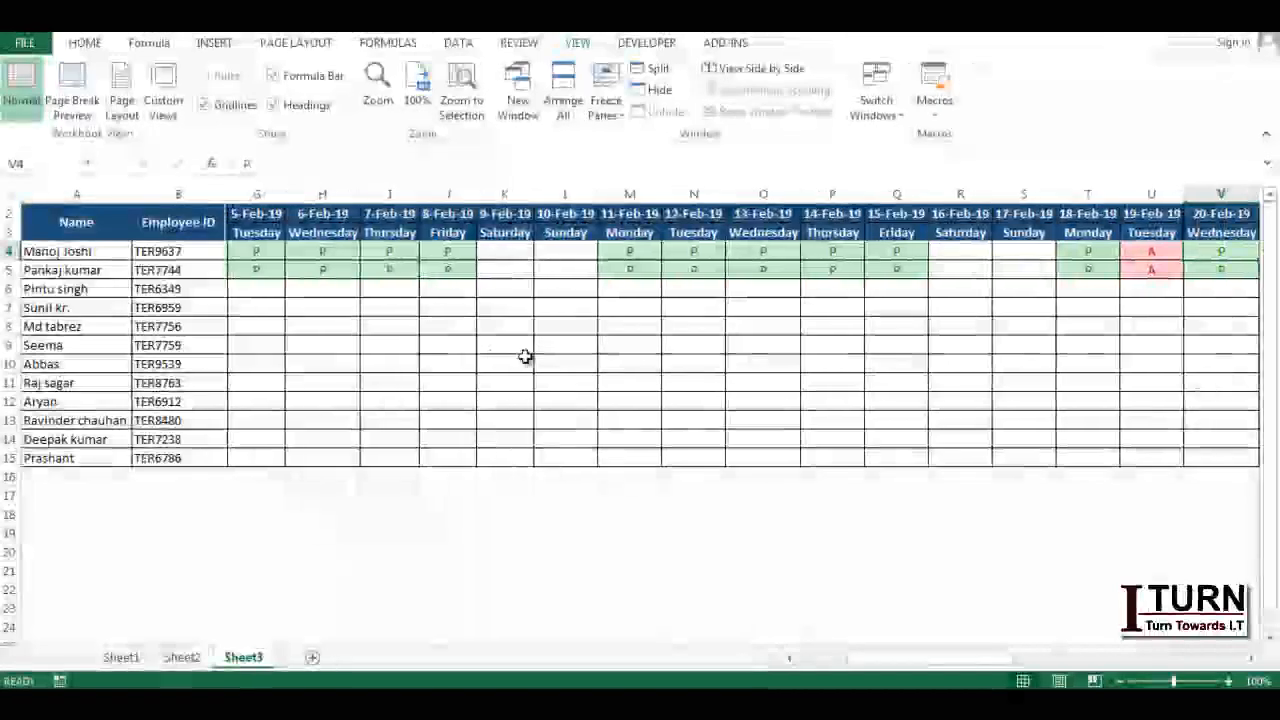
pyautogui.press('Right')
pyautogui.press('Right')
pyautogui.press('Right')
pyautogui.press('Right')
pyautogui.press('Right')
pyautogui.press('Right')
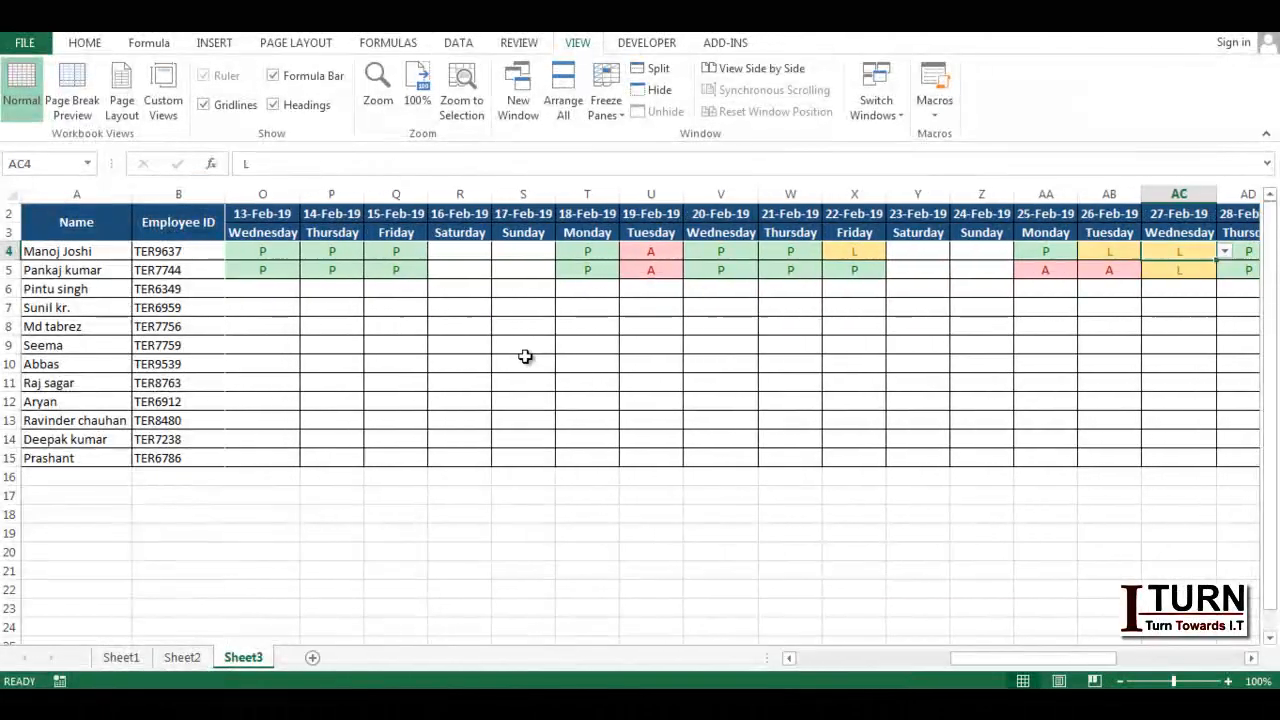
pyautogui.press('Right')
pyautogui.press('Right')
pyautogui.press('Right')
pyautogui.press('Right')
pyautogui.press('Right')
pyautogui.press('Right')
pyautogui.press('Down')
pyautogui.press('Down')
pyautogui.press('Down')
pyautogui.press('Down')
pyautogui.press('Down')
pyautogui.press('Down')
pyautogui.press('Down')
pyautogui.press('Down')
pyautogui.press('Down')
pyautogui.press('Down')
pyautogui.press('Down')
pyautogui.press('Down')
pyautogui.press('Down')
pyautogui.press('Down')
pyautogui.press('Down')
pyautogui.press('Down')
pyautogui.press('Down')
pyautogui.press('Down')
pyautogui.press('Down')
pyautogui.press('Down')
pyautogui.press('Down')
pyautogui.press('Down')
pyautogui.press('Up')
pyautogui.press('Up')
pyautogui.press('Up')
pyautogui.press('Up')
pyautogui.press('Up')
pyautogui.press('Up')
pyautogui.press('Up')
pyautogui.press('Up')
pyautogui.press('Up')
pyautogui.press('Up')
pyautogui.press('Up')
pyautogui.press('Up')
pyautogui.press('Up')
pyautogui.press('Up')
pyautogui.press('Up')
pyautogui.press('Up')
pyautogui.press('Up')
pyautogui.press('Up')
pyautogui.press('Up')
pyautogui.press('Up')
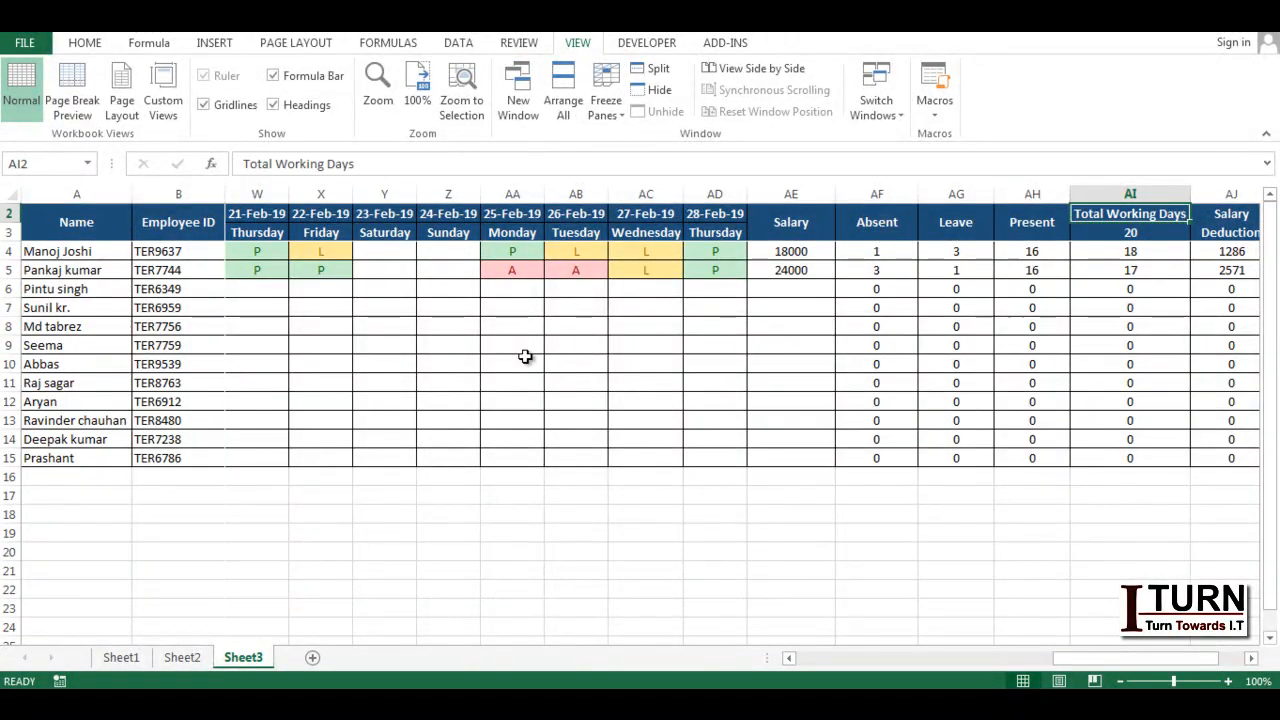
pyautogui.press('Down')
pyautogui.press('Down')
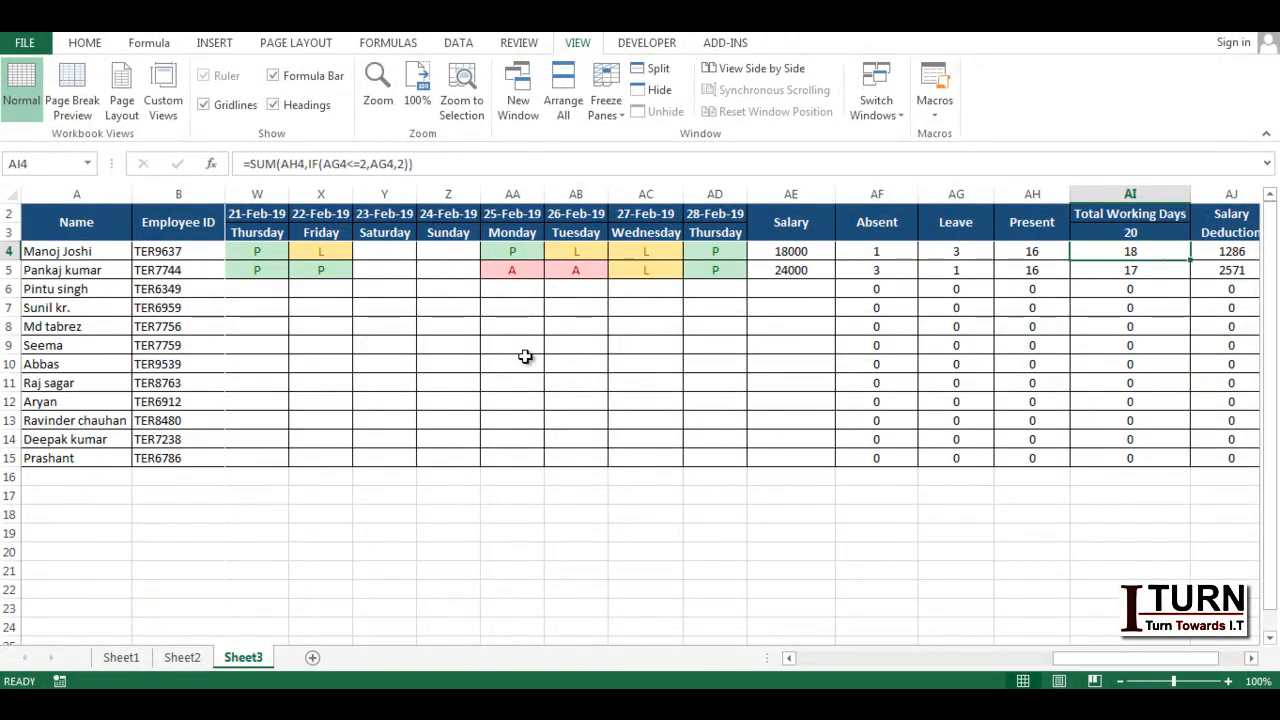